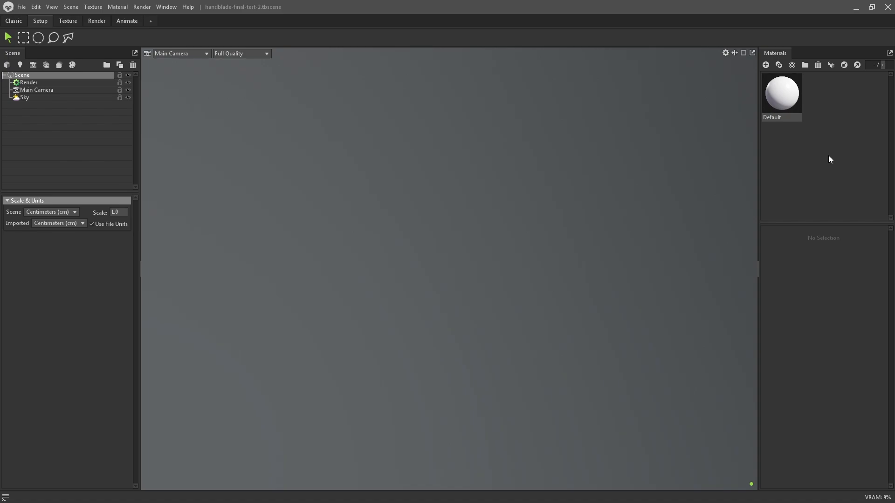
# Examine the settings of the scene's Render and Main Camera objects, including the camera's post effects
pyautogui.click(790, 101)
pyautogui.click(835, 196)
pyautogui.click(30, 82)
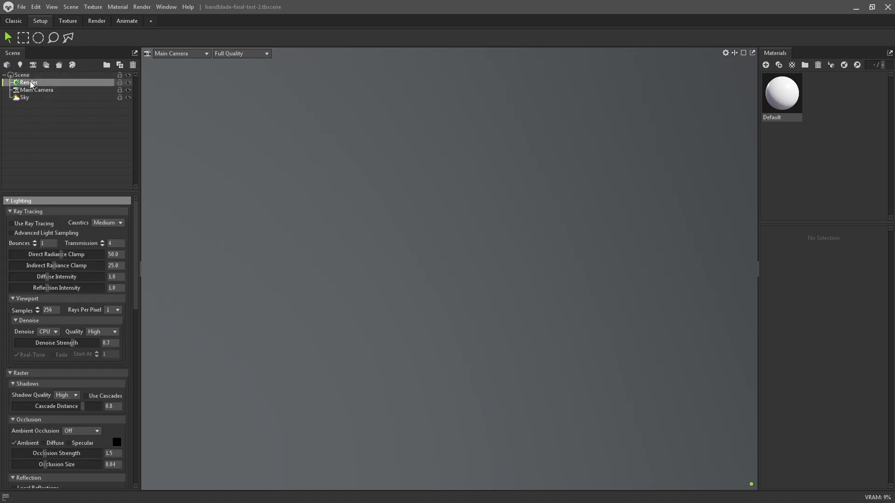
pyautogui.click(33, 90)
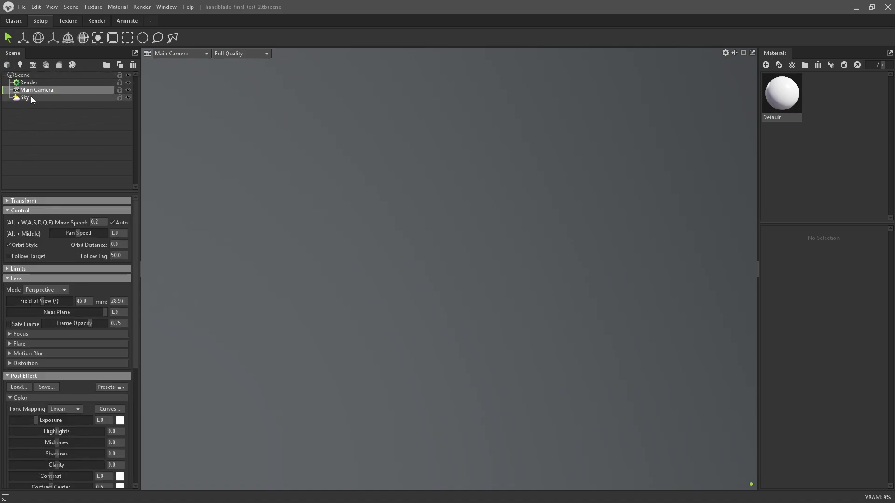
pyautogui.doubleClick(35, 90)
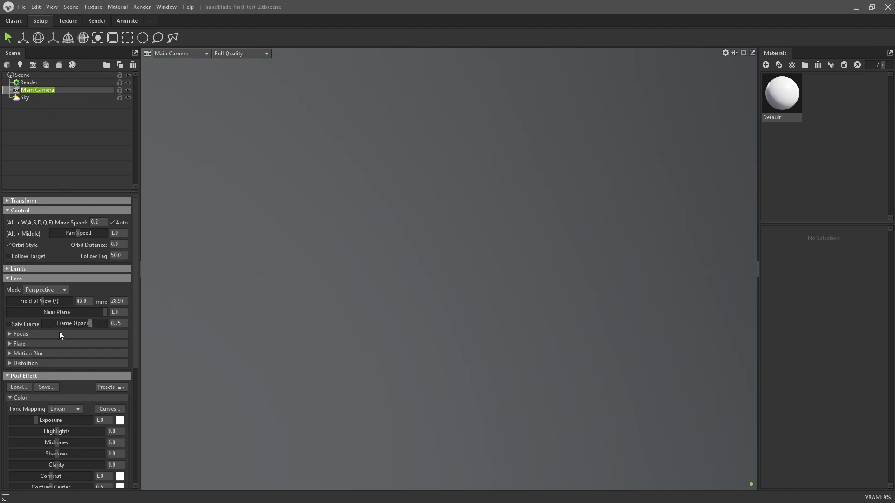
pyautogui.scroll(-5, 53, 259)
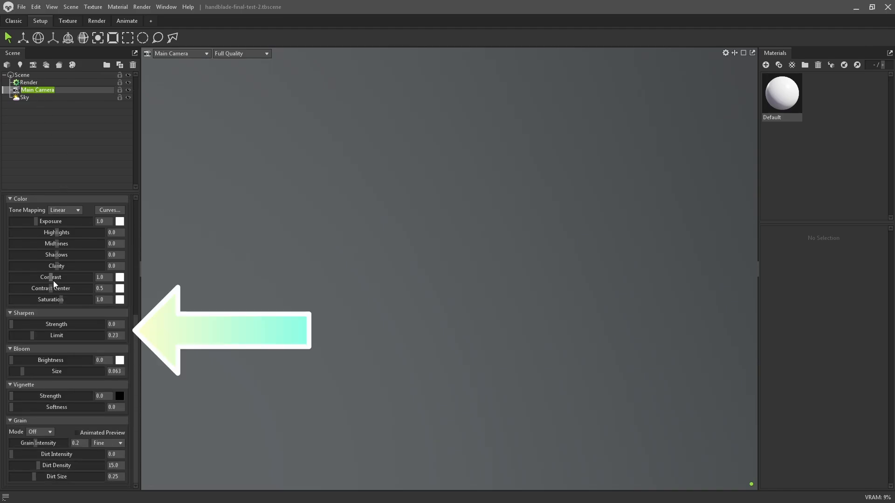
pyautogui.scroll(5, 54, 281)
# Examine the Sky light settings and browse the HDRI presets in the Skies library, leaving the library and clearing the selection
pyautogui.click(29, 98)
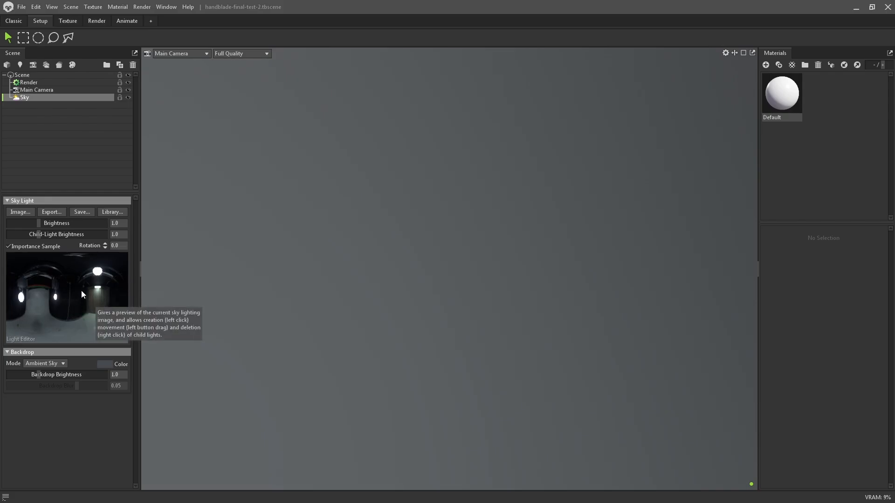
pyautogui.click(111, 213)
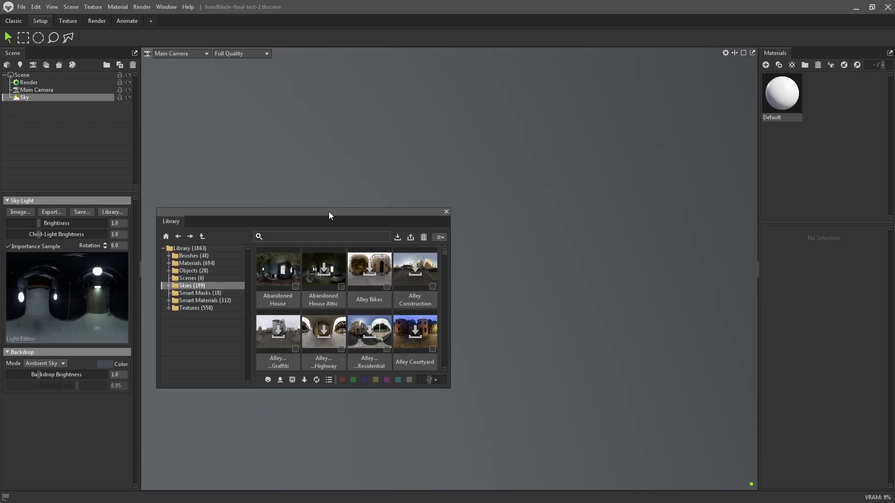
pyautogui.moveTo(329, 212); pyautogui.dragTo(368, 97)
pyautogui.moveTo(491, 270); pyautogui.dragTo(754, 438)
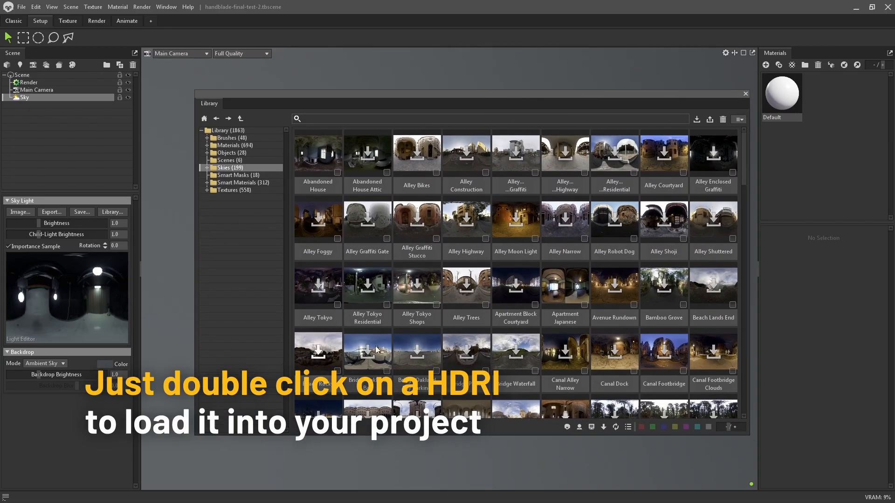
pyautogui.click(746, 94)
pyautogui.click(54, 104)
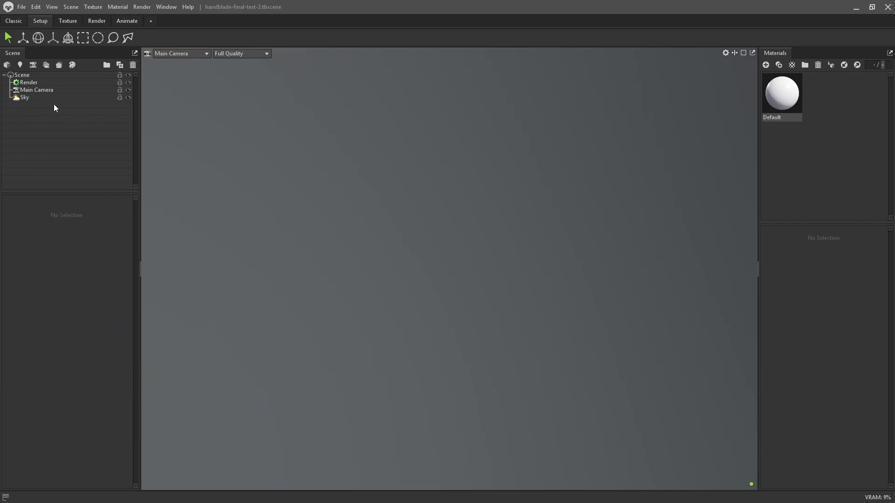
pyautogui.click(37, 75)
pyautogui.click(63, 149)
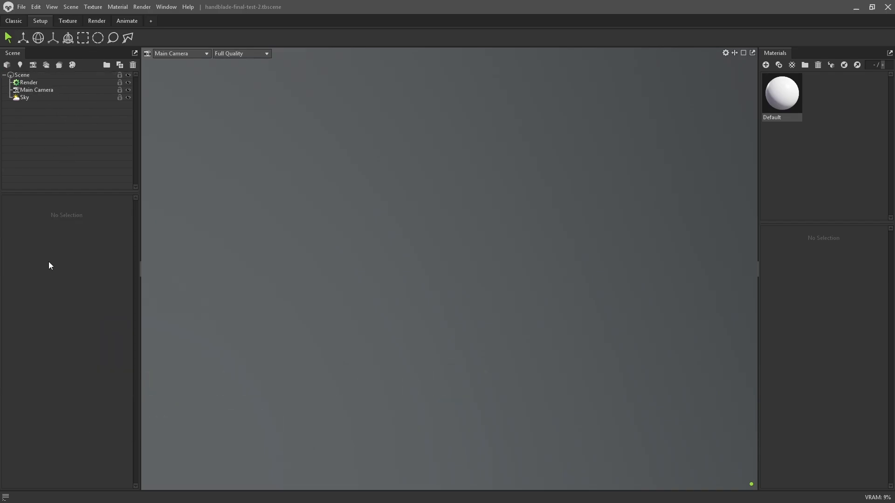
# Add a new bake project to the scene, keeping its default name
pyautogui.click(59, 67)
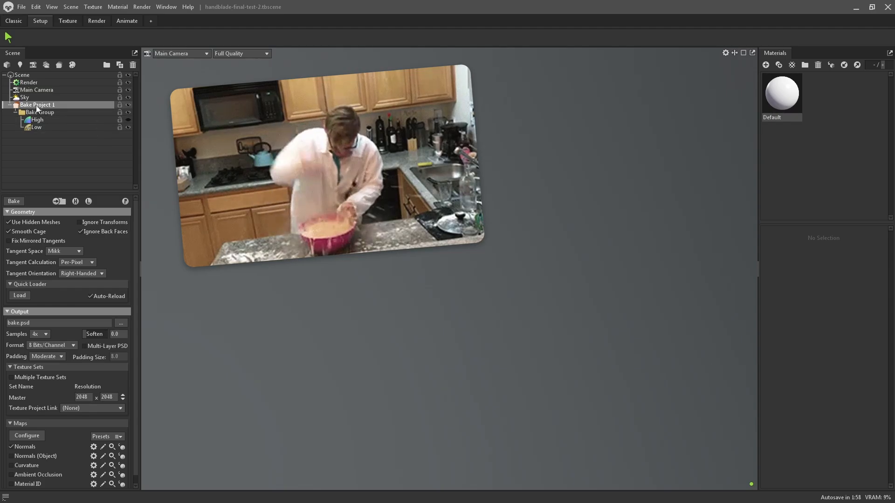
pyautogui.doubleClick(43, 106)
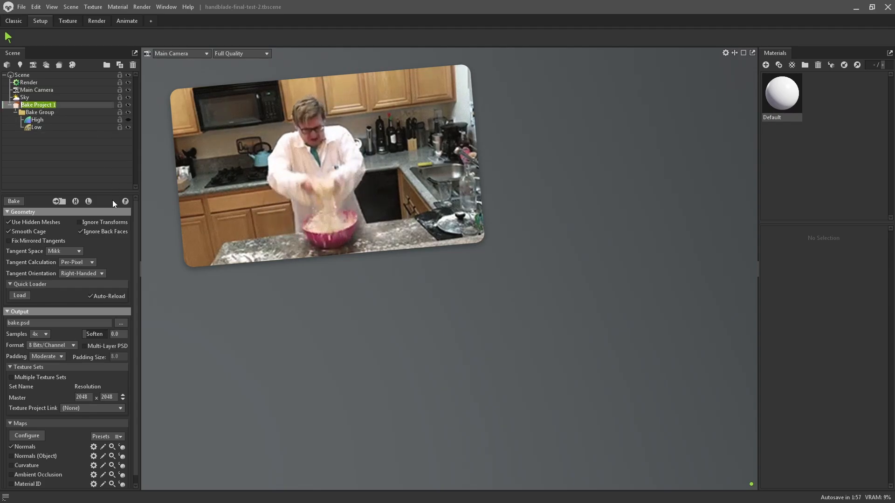
pyautogui.click(39, 105)
pyautogui.click(69, 159)
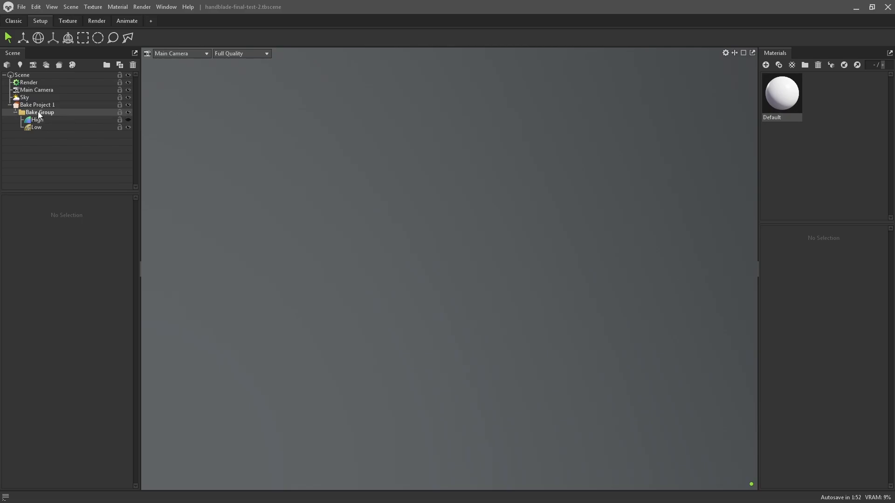
# Examine the properties of the Bake Group, its Low object and the bake project, giving the bake settings more room
pyautogui.click(49, 114)
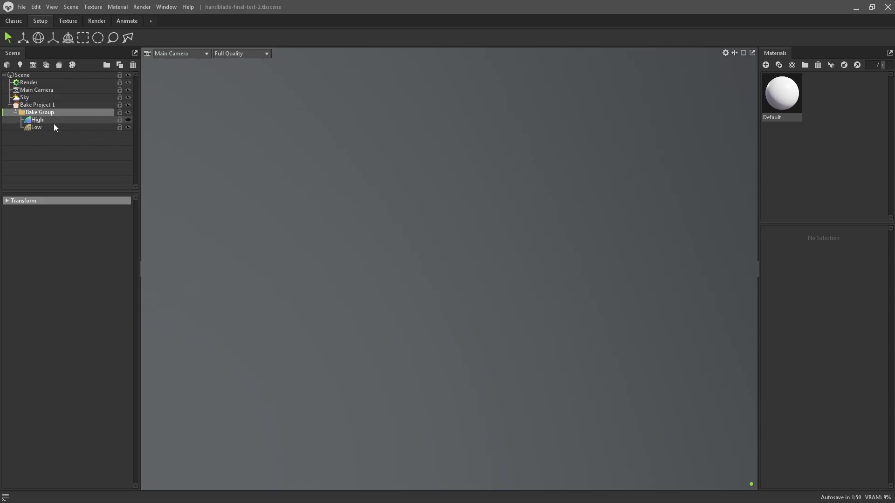
pyautogui.click(47, 127)
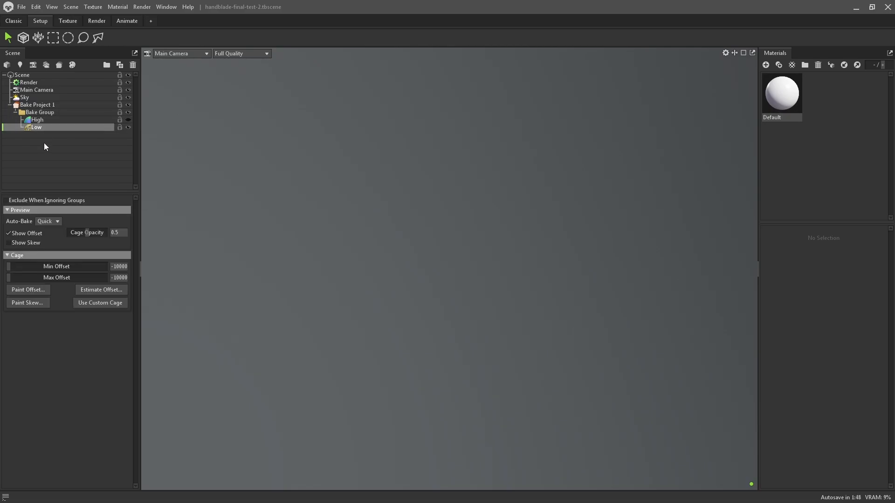
pyautogui.click(41, 113)
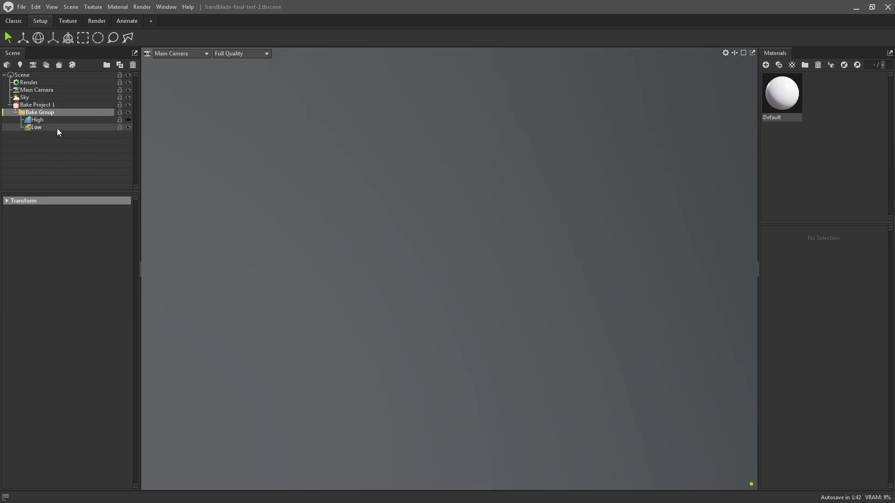
pyautogui.click(27, 106)
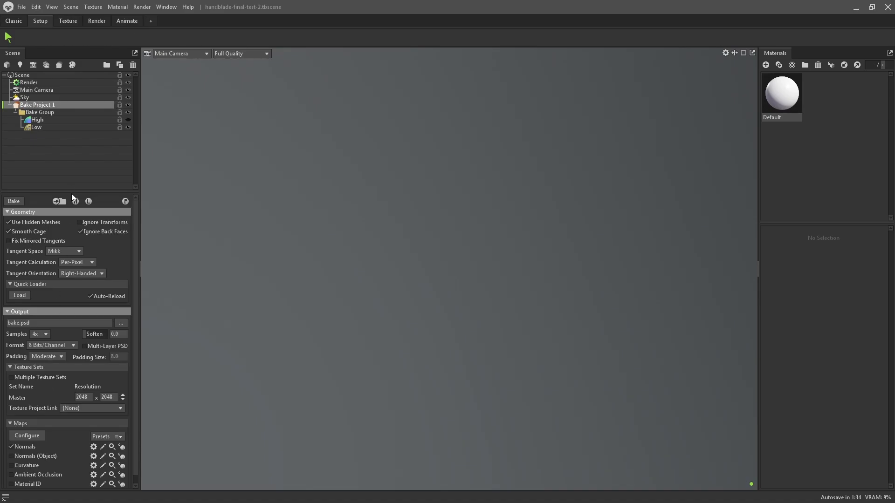
pyautogui.moveTo(72, 194)
pyautogui.mouseDown()
pyautogui.moveTo(74, 168)
pyautogui.moveTo(73, 184)
pyautogui.mouseUp()
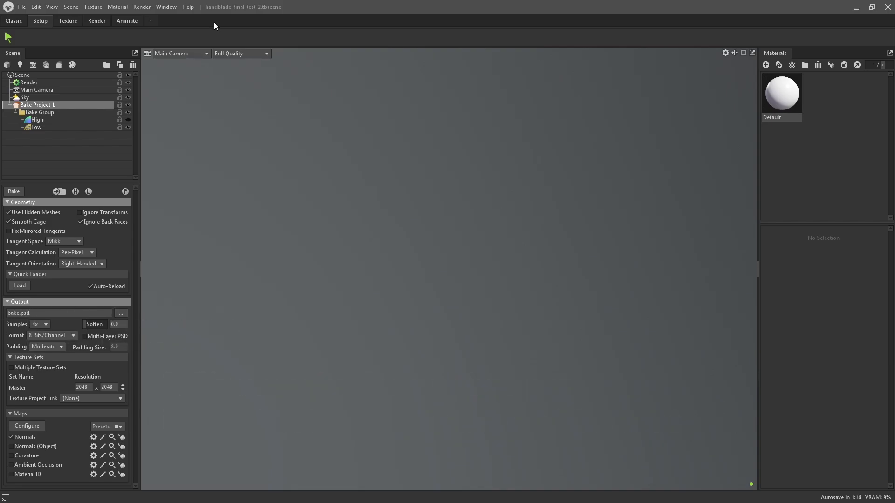
pyautogui.click(237, 7)
pyautogui.click(92, 300)
pyautogui.moveTo(20, 314); pyautogui.dragTo(35, 312)
pyautogui.click(31, 315)
pyautogui.click(8, 314)
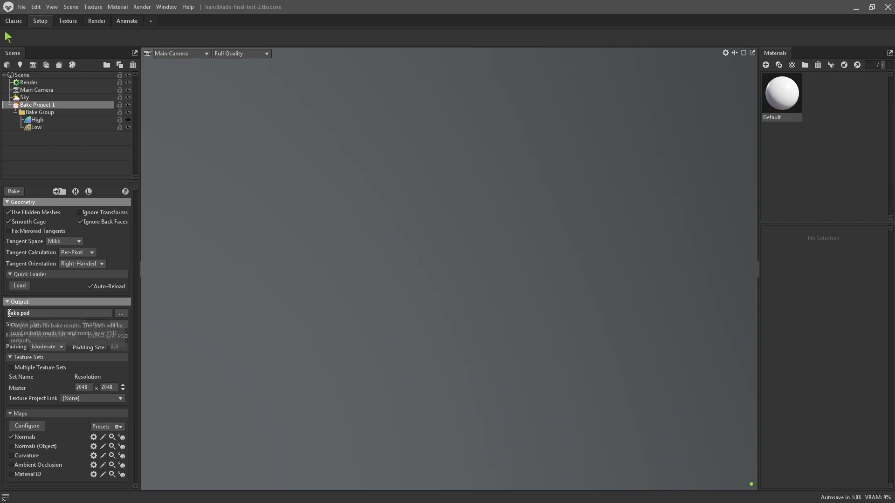
pyautogui.doubleClick(20, 313)
pyautogui.click(42, 317)
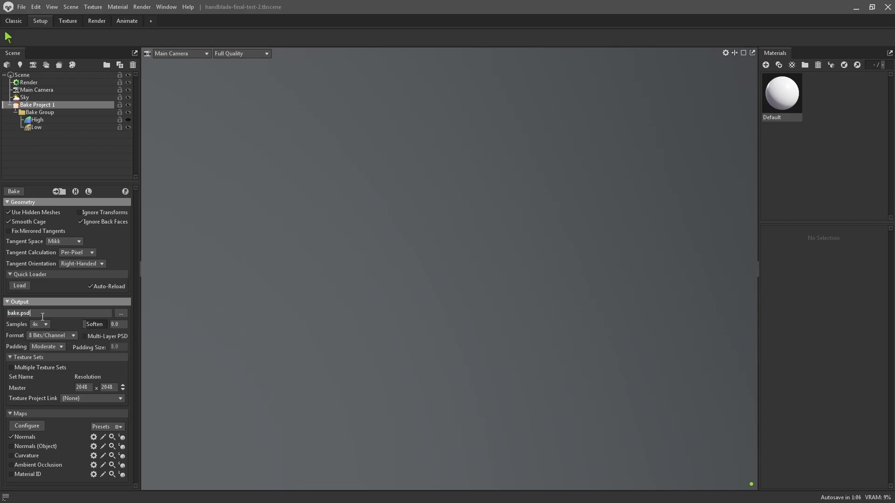
# Set the bake output to a PNG file named handblade-initial-test-2 in the Marmoset folder
pyautogui.click(121, 313)
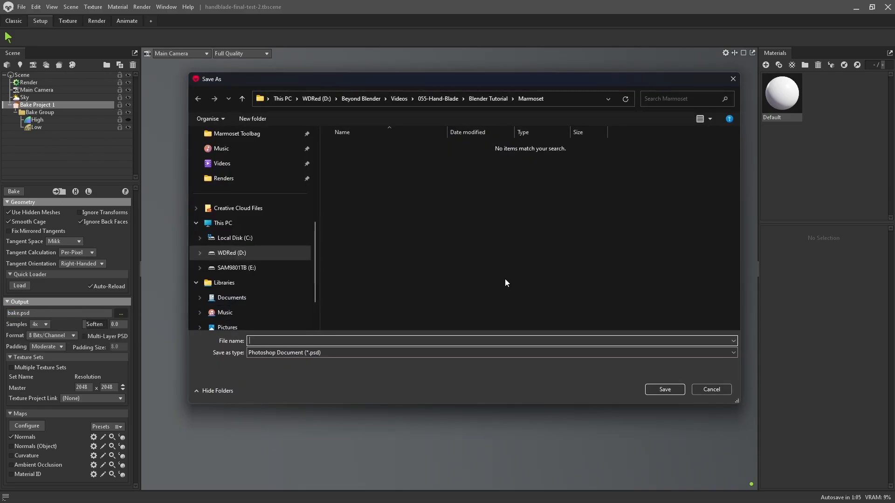
pyautogui.click(340, 353)
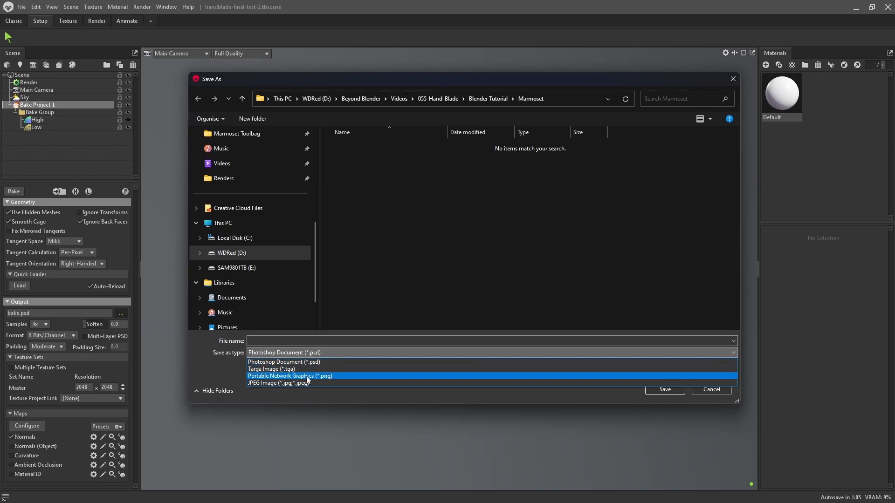
pyautogui.click(310, 375)
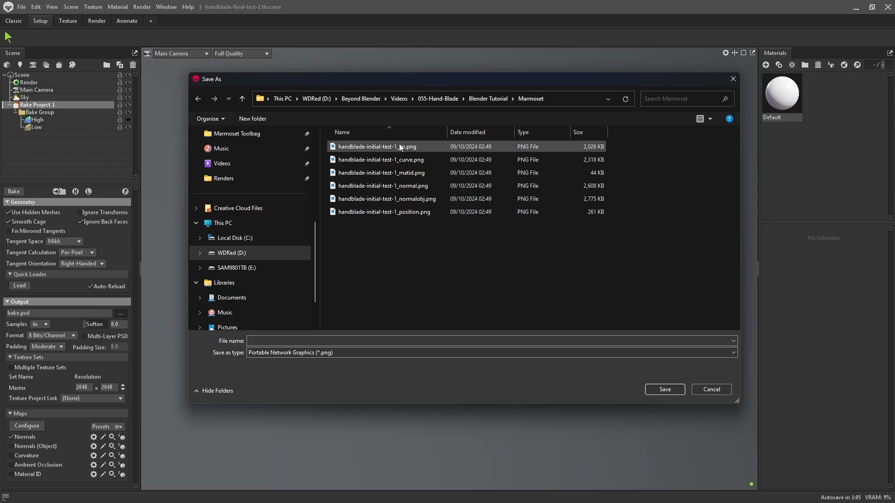
pyautogui.click(382, 147)
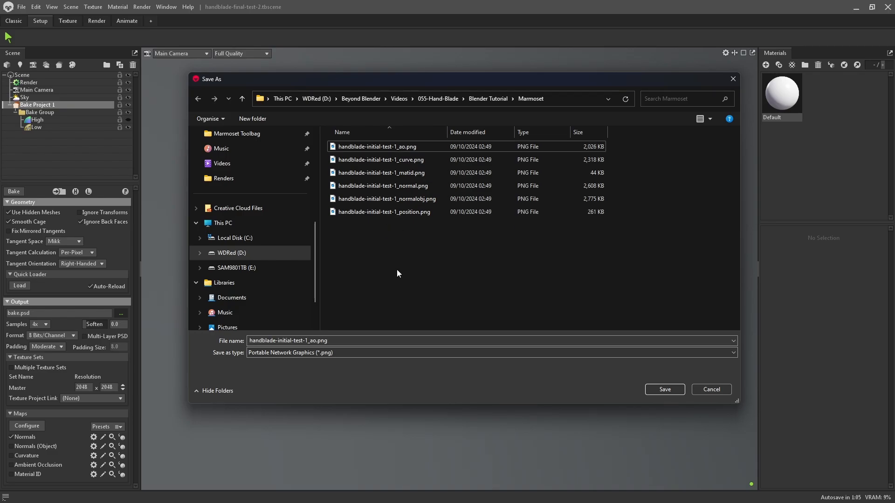
pyautogui.click(306, 341)
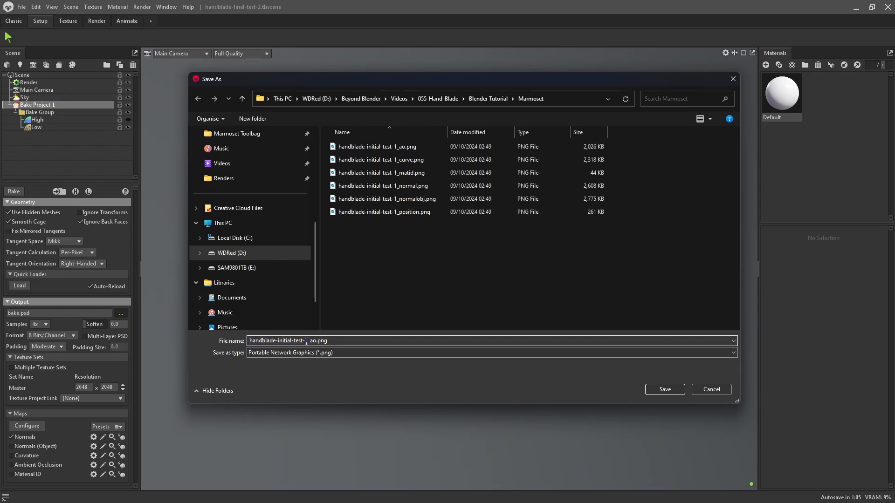
pyautogui.moveTo(306, 340); pyautogui.dragTo(386, 339)
pyautogui.write('2')
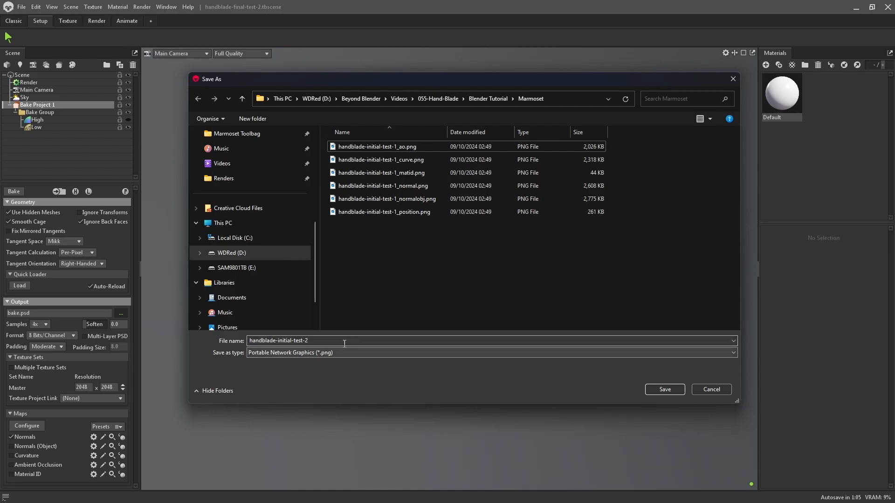
pyautogui.click(664, 392)
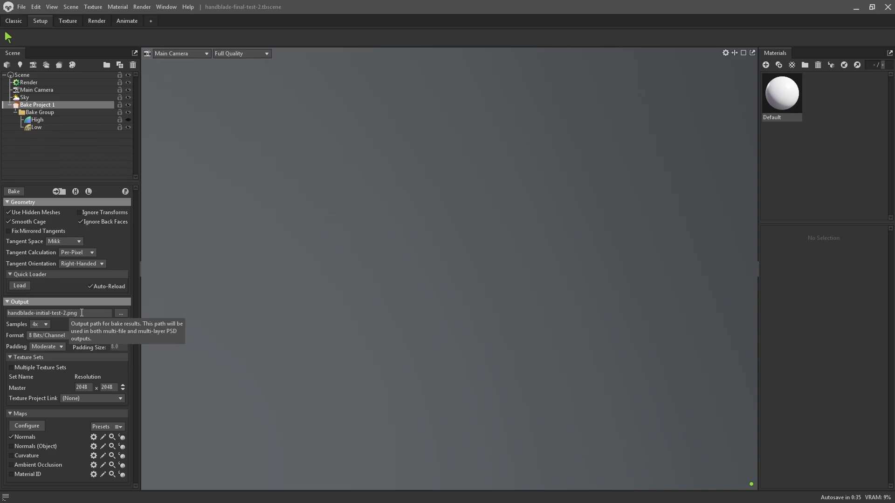
# Set the bake output's samples to 16x and its padding to Custom with a padding size of 16
pyautogui.click(45, 324)
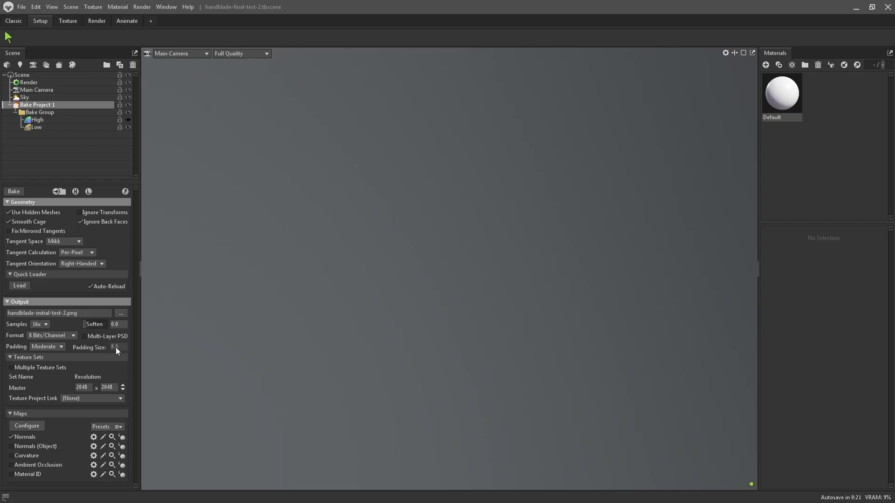
pyautogui.click(45, 347)
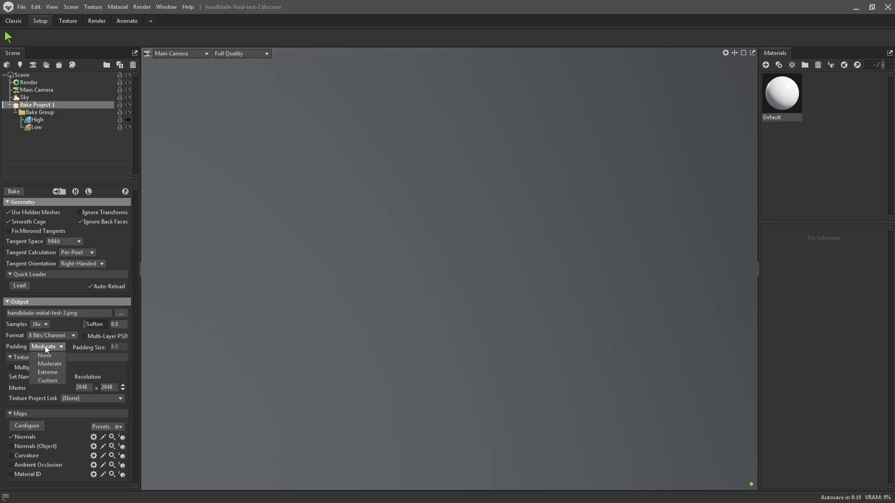
pyautogui.click(47, 379)
pyautogui.doubleClick(114, 348)
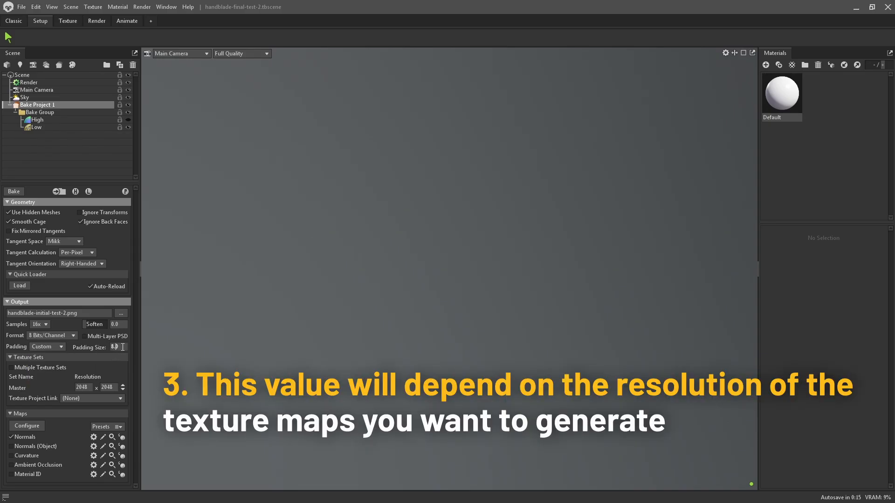
pyautogui.write('16')
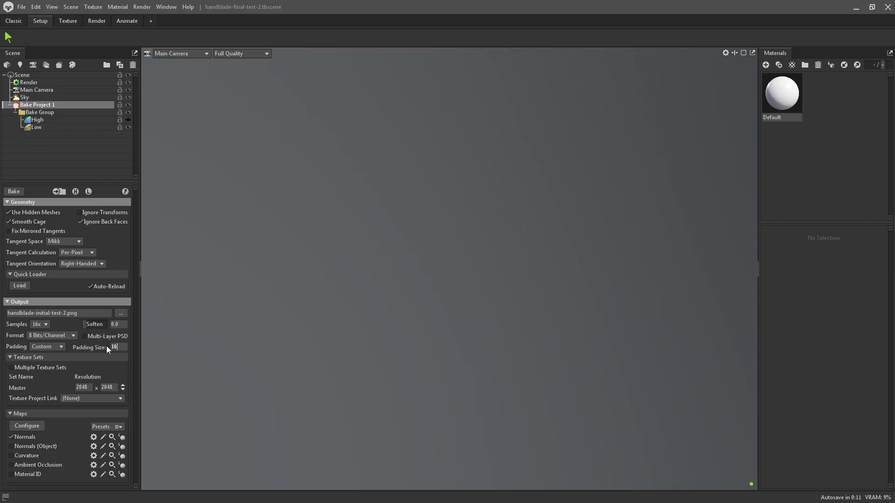
pyautogui.press('Return')
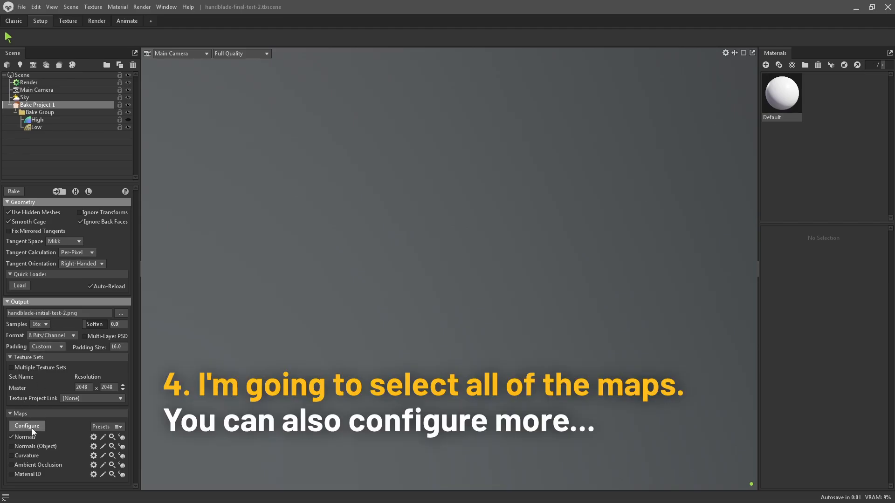
# Enable the Normals (Object), Curvature, Ambient Occlusion, Material ID and Position maps for the bake
pyautogui.click(11, 447)
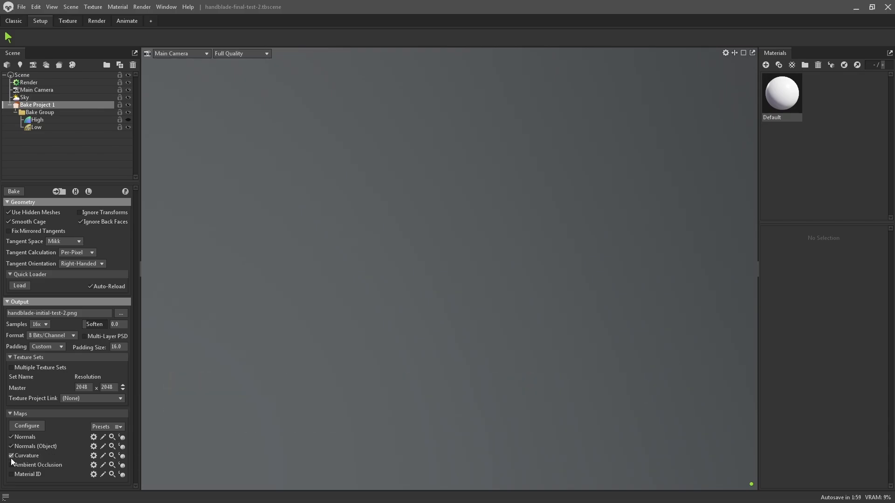
pyautogui.click(12, 466)
pyautogui.click(11, 474)
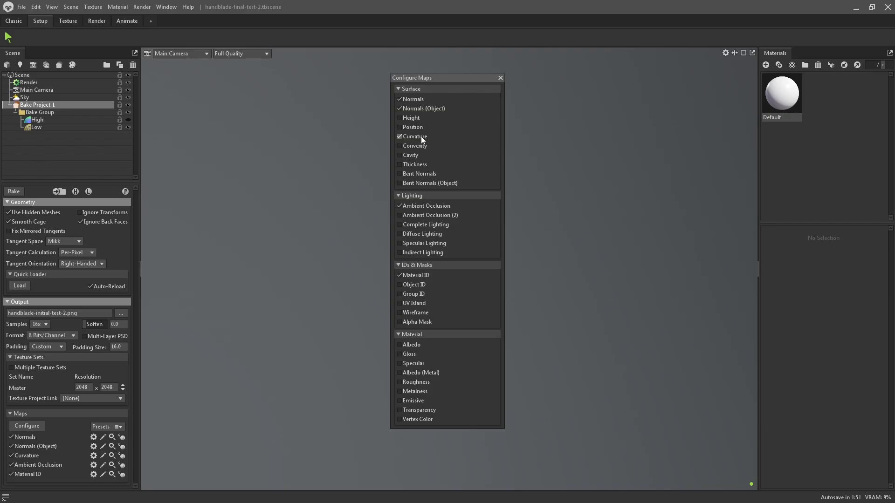
pyautogui.click(399, 128)
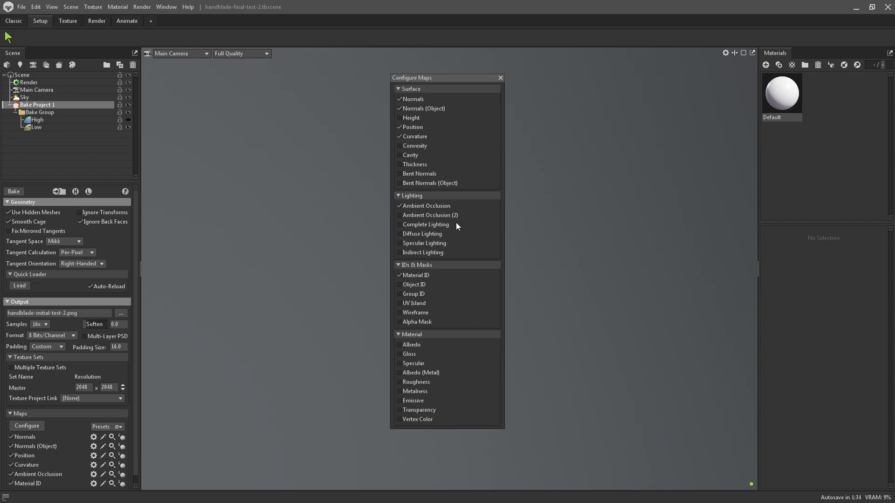
pyautogui.click(500, 78)
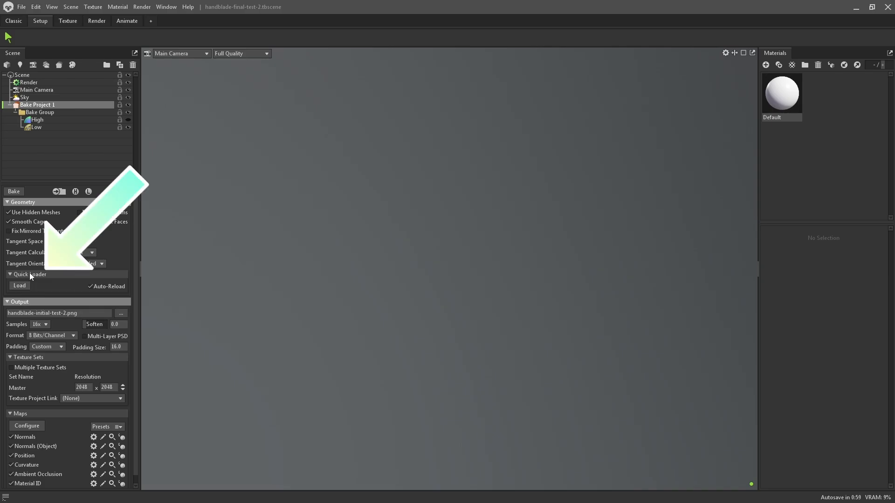
# Load handblade.fbx from the Marmoset folder into the bake project with the Quick Loader
pyautogui.click(19, 285)
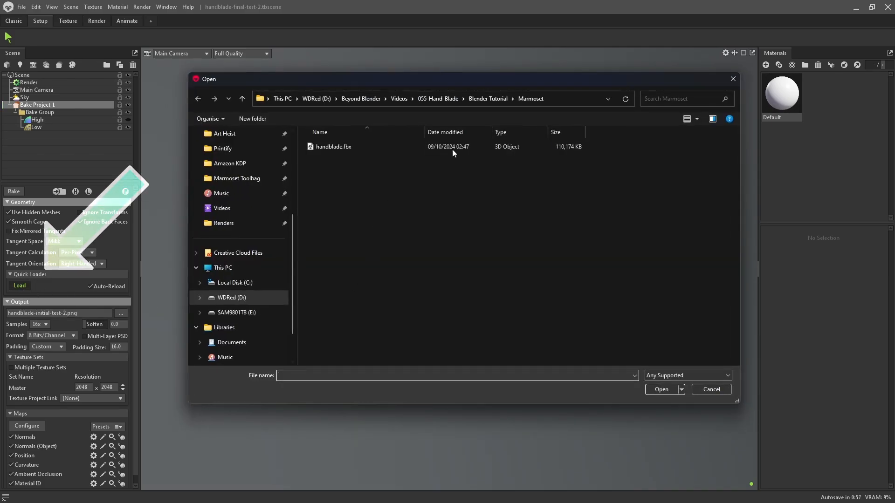
pyautogui.moveTo(491, 77); pyautogui.dragTo(469, 102)
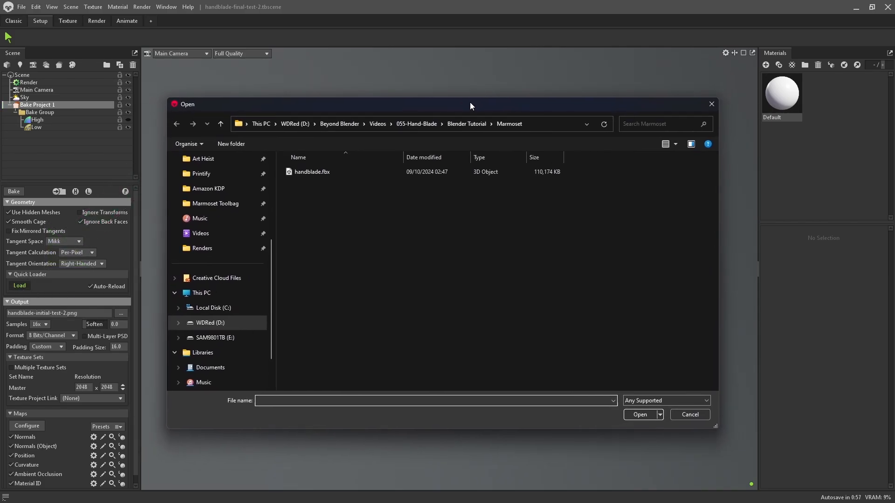
pyautogui.click(322, 173)
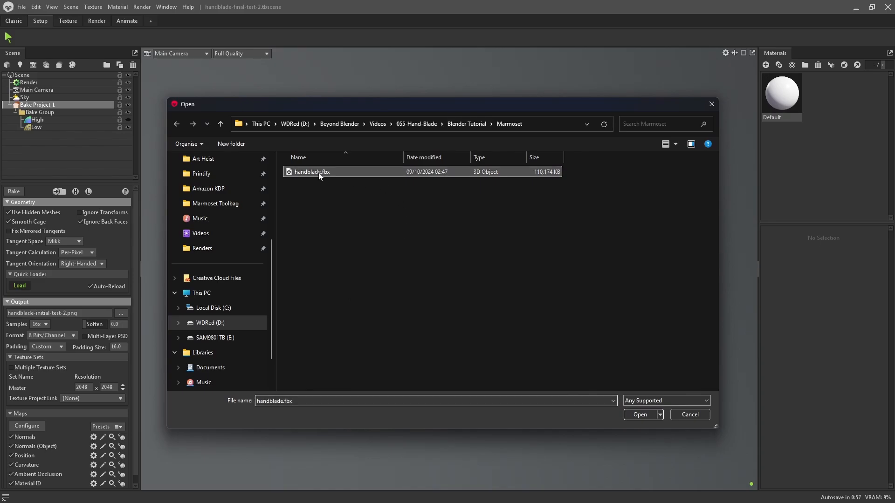
pyautogui.click(646, 412)
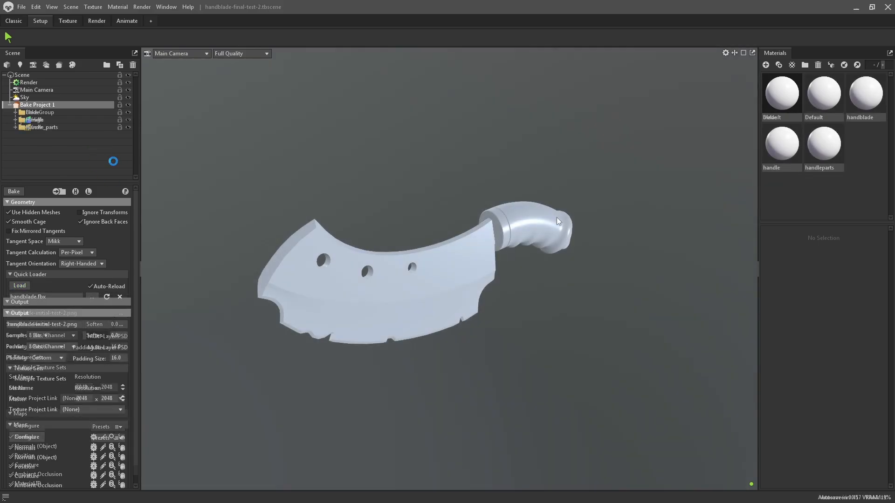
# Switch the viewport from Main Camera to the Perspective view and look over the loaded hand blade
pyautogui.moveTo(556, 218); pyautogui.dragTo(455, 244)
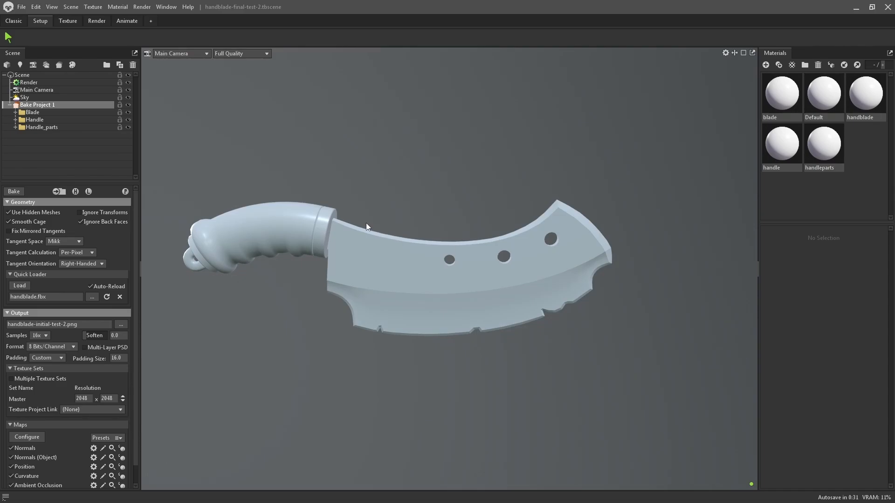
pyautogui.click(184, 54)
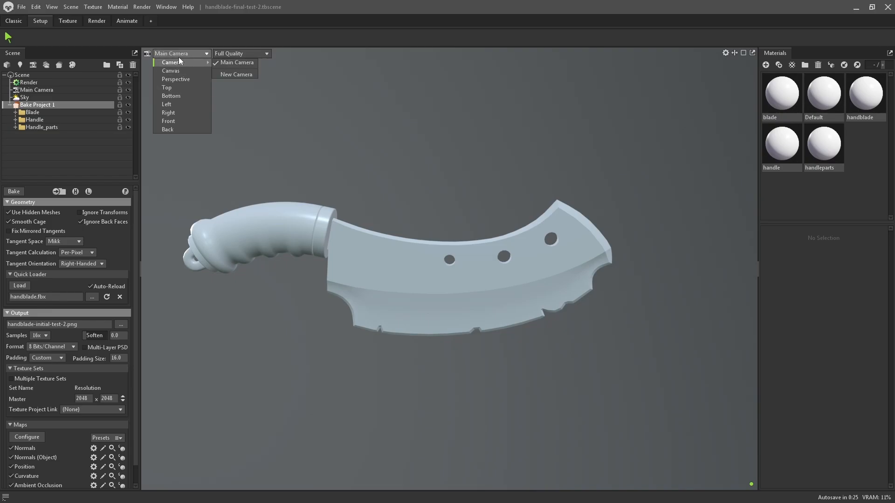
pyautogui.click(197, 52)
pyautogui.click(197, 52)
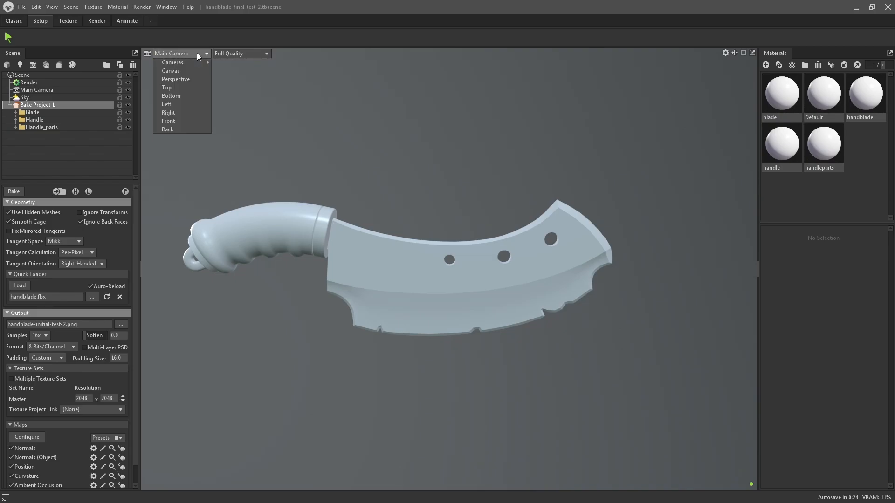
pyautogui.click(176, 79)
pyautogui.moveTo(410, 209)
pyautogui.mouseDown()
pyautogui.moveTo(481, 256)
pyautogui.moveTo(405, 206)
pyautogui.mouseUp()
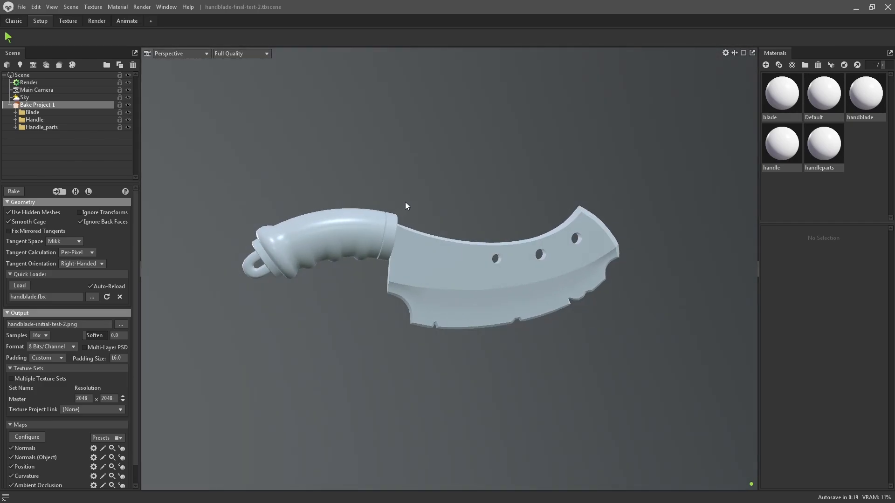
pyautogui.moveTo(512, 271); pyautogui.dragTo(375, 253)
pyautogui.moveTo(558, 231); pyautogui.dragTo(473, 223)
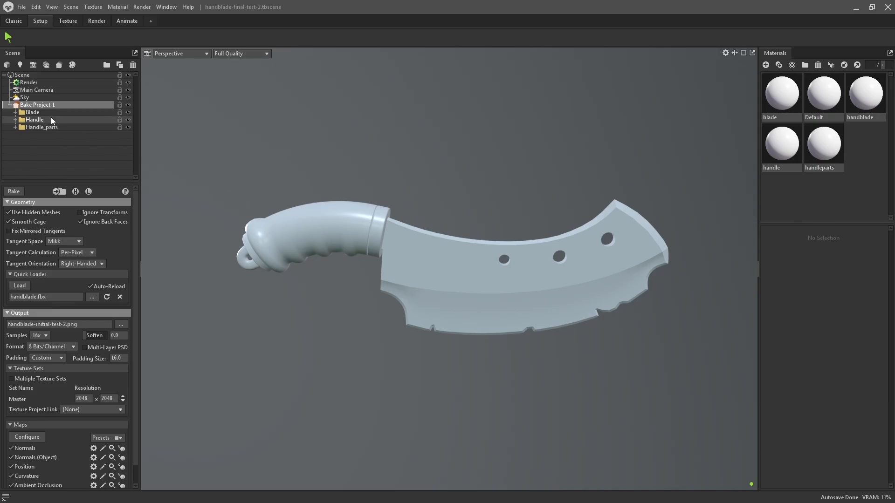
# Expand the Blade, Handle and Handle_parts bake groups, giving the scene outline more room
pyautogui.click(16, 112)
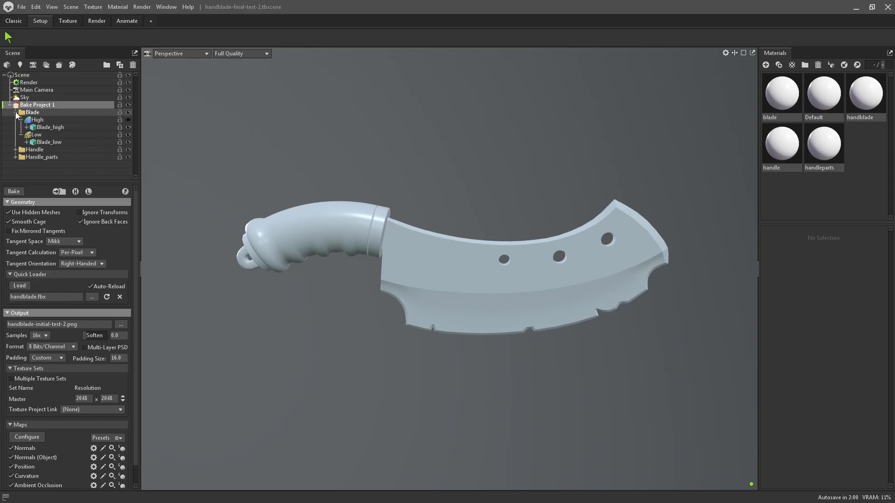
pyautogui.click(16, 150)
pyautogui.moveTo(66, 185); pyautogui.dragTo(65, 241)
pyautogui.click(15, 186)
pyautogui.click(41, 188)
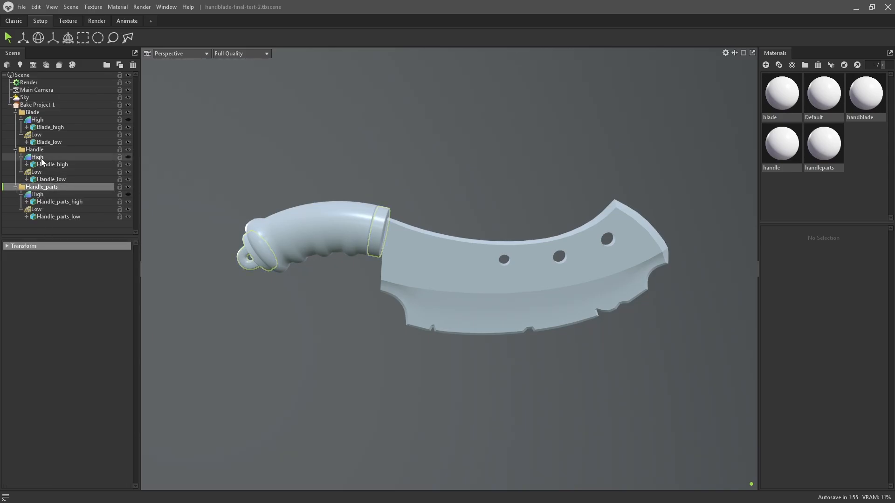
# Examine the three bake groups and the Blade group's High and Low objects, then collapse Handle and Handle_parts
pyautogui.click(34, 150)
pyautogui.click(33, 113)
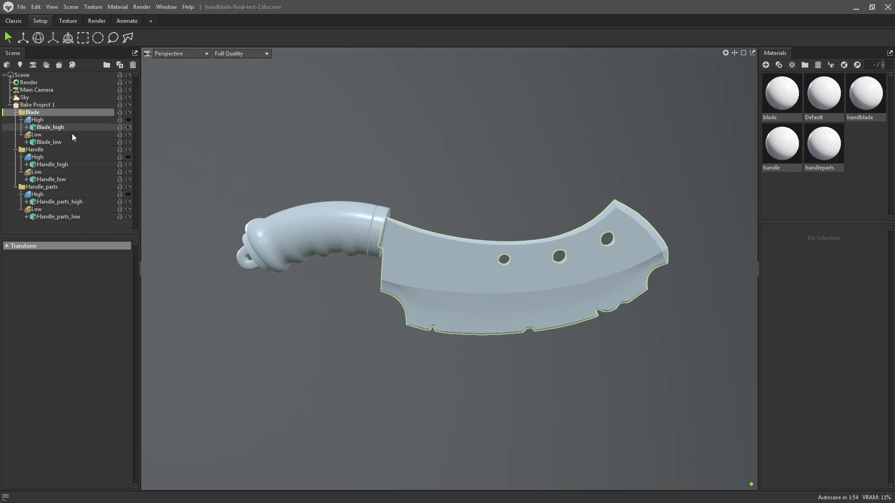
pyautogui.click(41, 120)
pyautogui.click(43, 143)
pyautogui.click(33, 113)
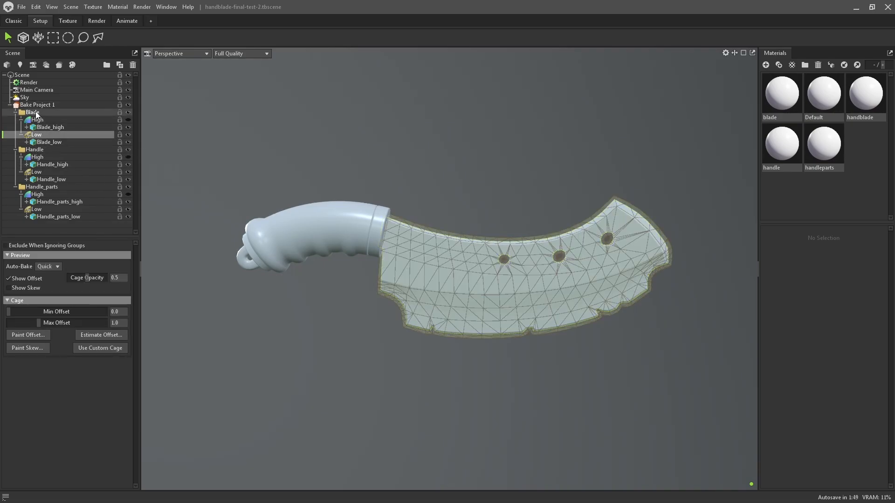
pyautogui.click(48, 149)
pyautogui.click(44, 188)
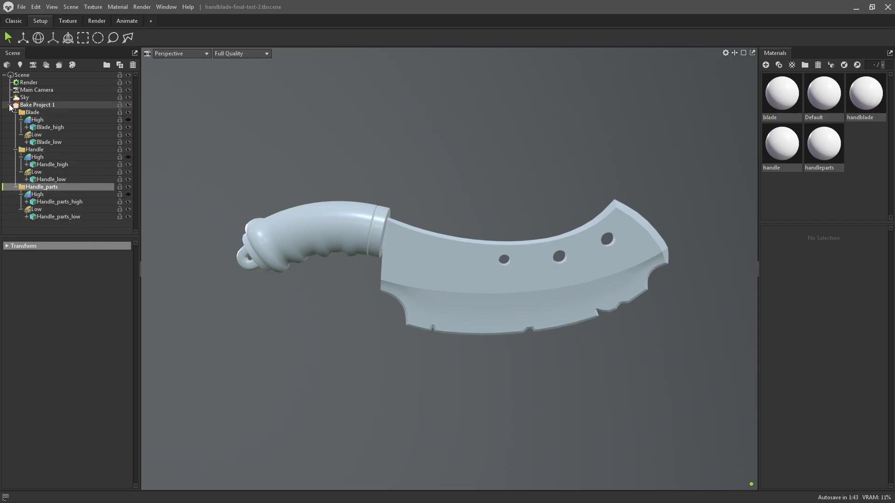
pyautogui.click(16, 149)
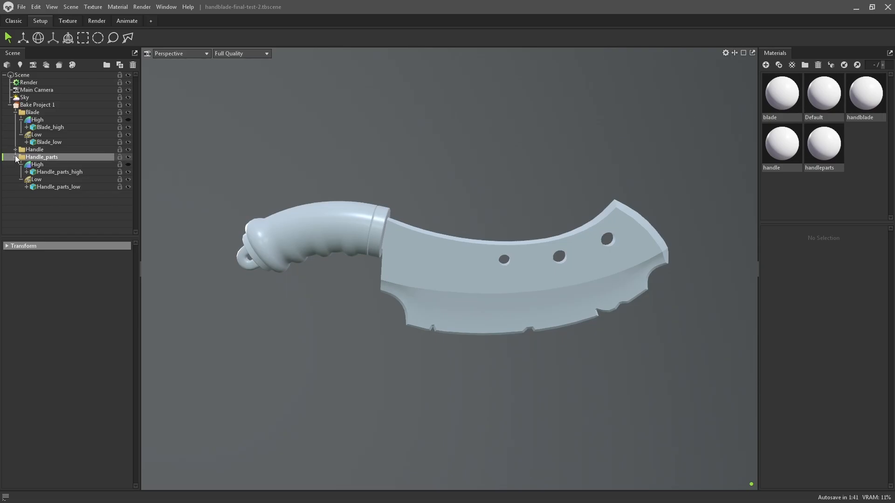
pyautogui.click(15, 157)
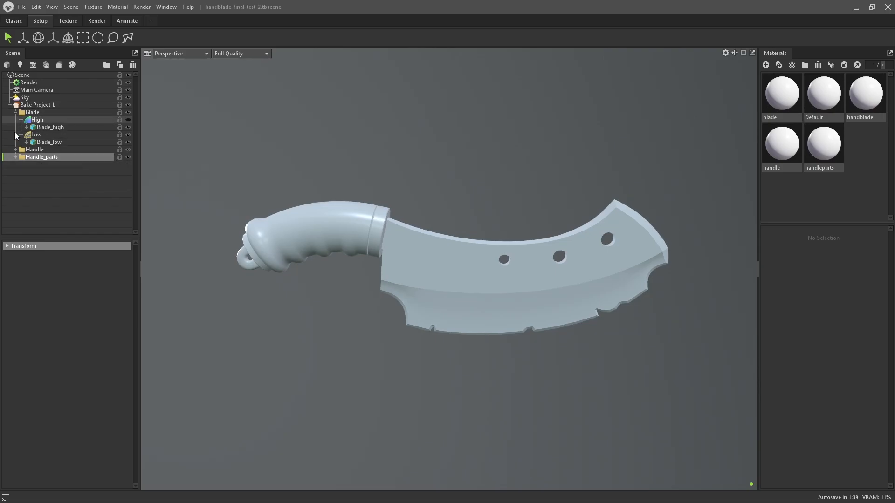
pyautogui.click(57, 196)
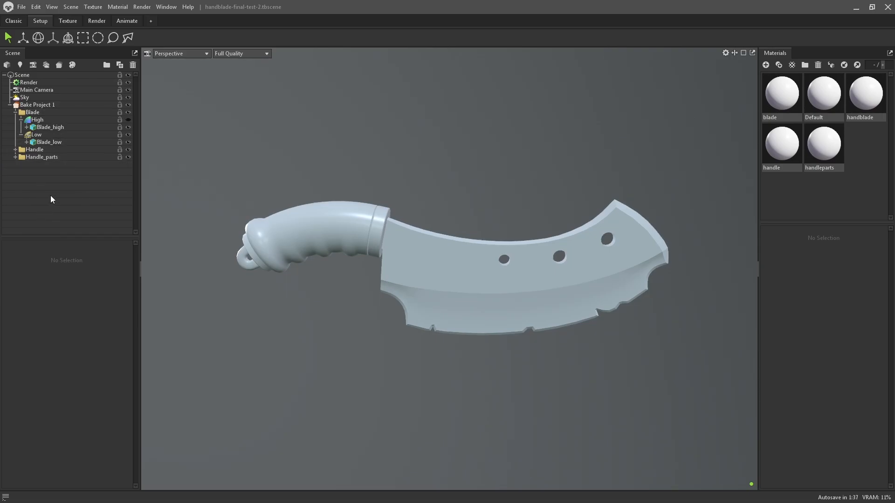
# Review the settings of Bake Project 1, bake its maps and preview the baked result on the low-poly hand blade
pyautogui.click(38, 107)
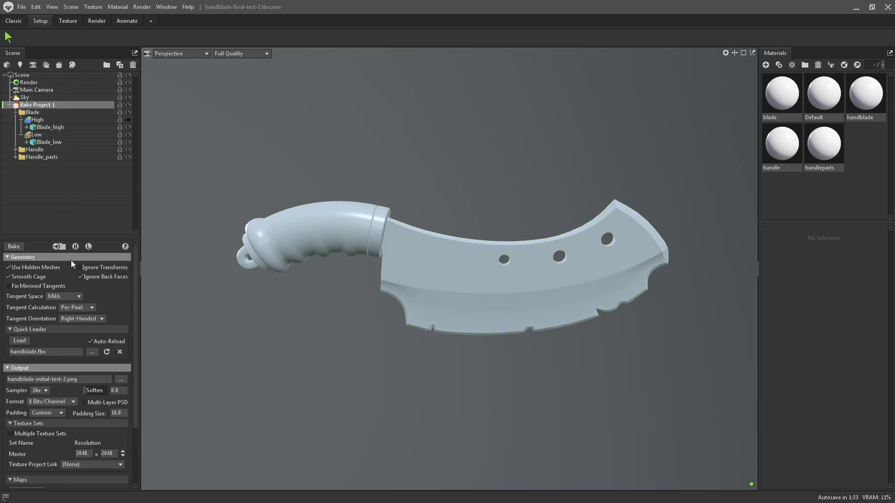
pyautogui.moveTo(97, 238); pyautogui.dragTo(96, 201)
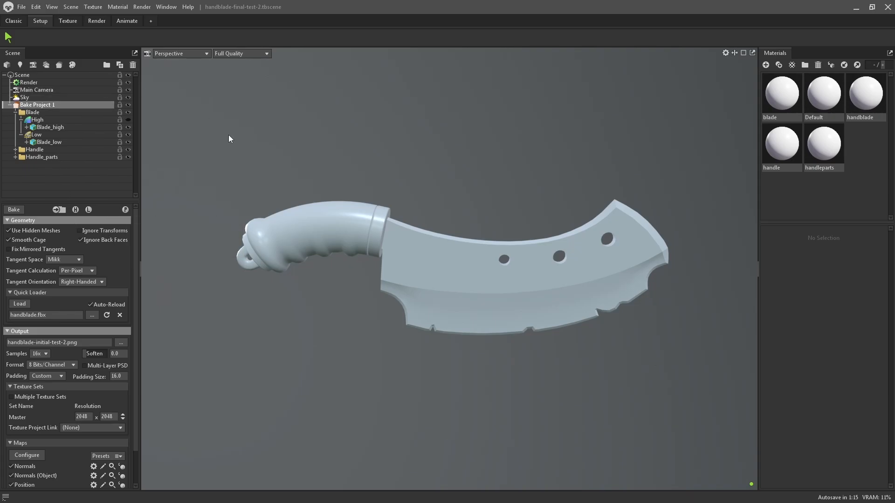
pyautogui.scroll(-1, 96, 380)
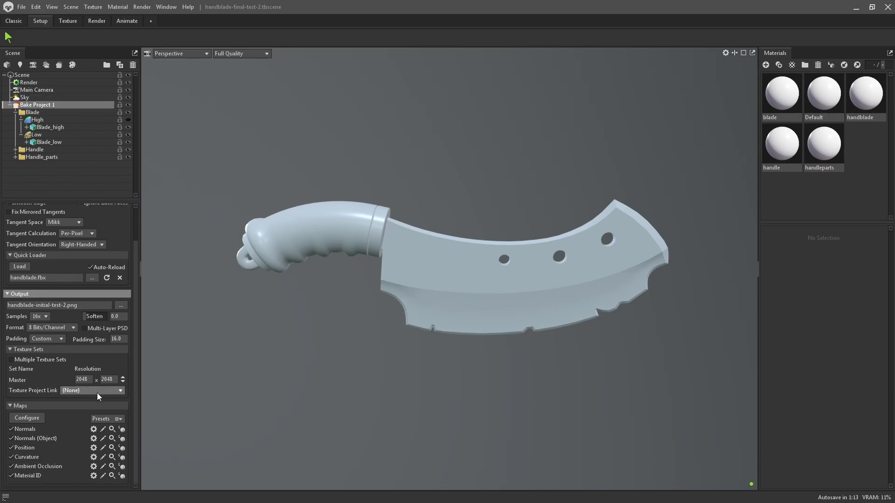
pyautogui.scroll(1, 96, 393)
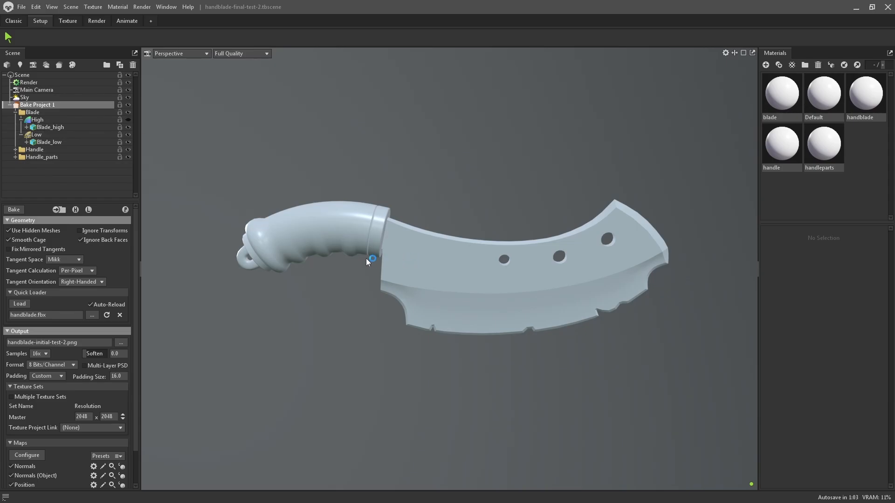
pyautogui.click(125, 210)
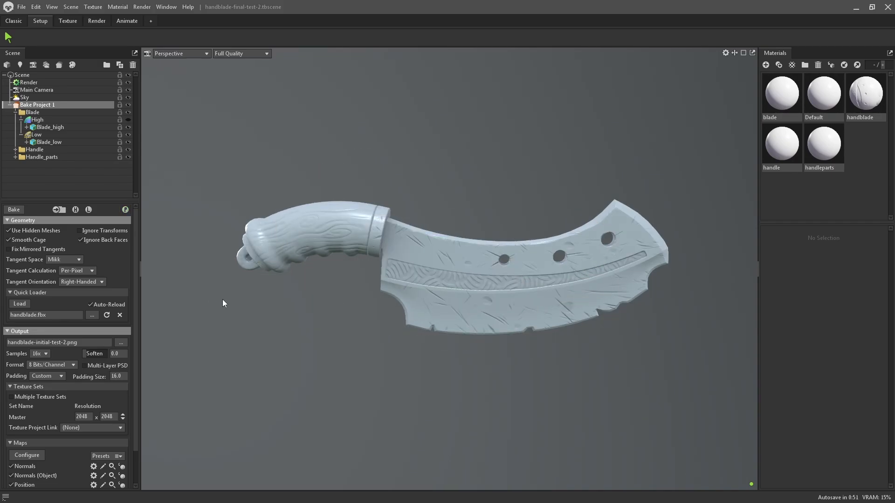
# Inspect the baked detail on the blade and the handle from both sides up close
pyautogui.moveTo(292, 321); pyautogui.dragTo(464, 302)
pyautogui.scroll(10, 463, 300)
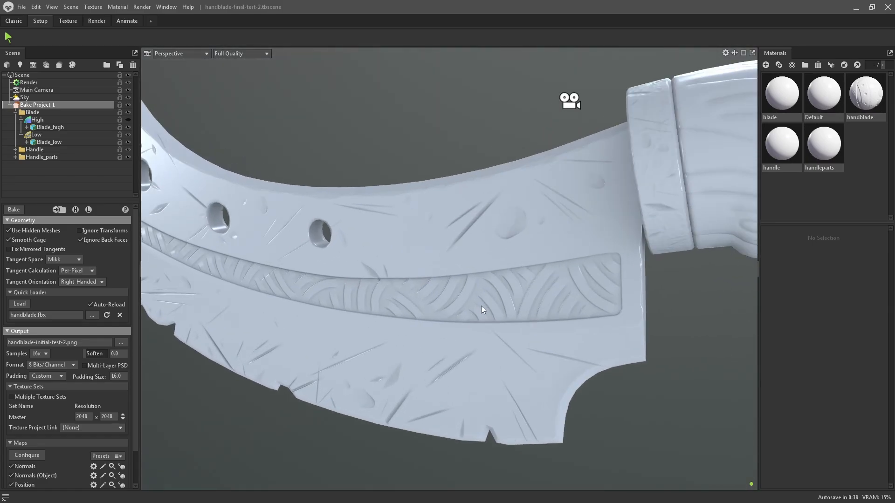
pyautogui.scroll(-3, 570, 264)
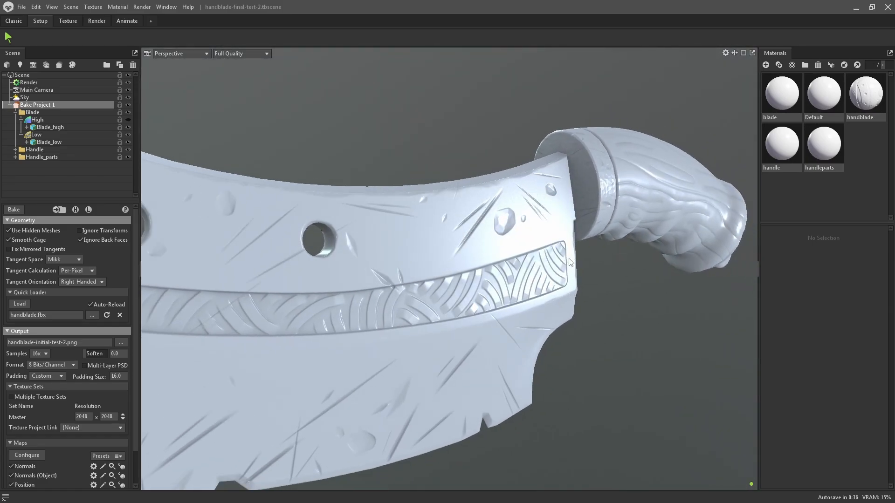
pyautogui.moveTo(544, 302); pyautogui.dragTo(438, 253)
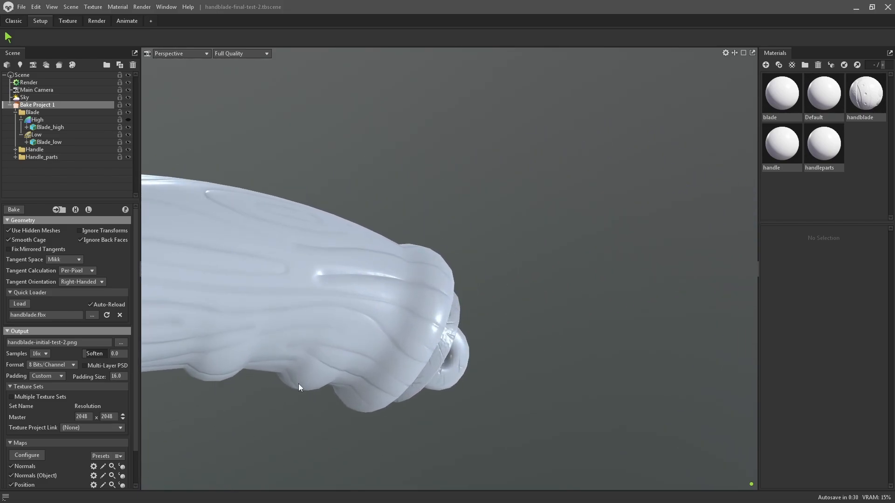
pyautogui.moveTo(459, 380); pyautogui.dragTo(345, 251)
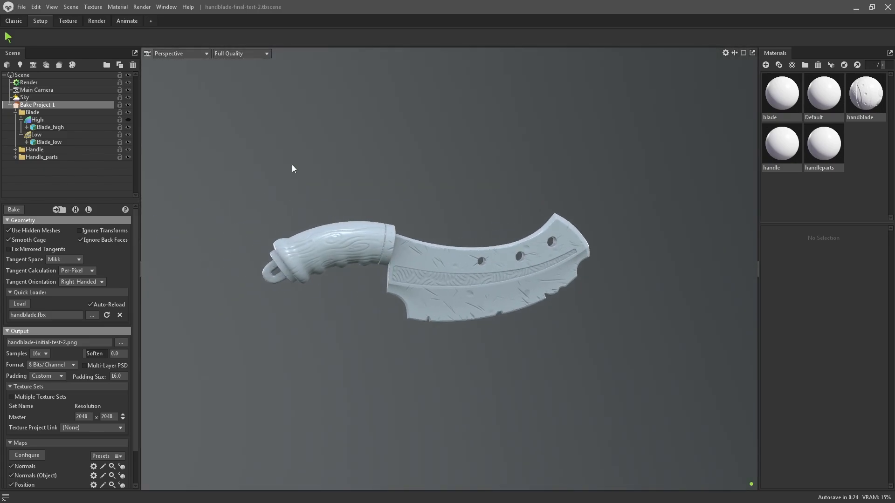
# Display the hand blade in Wireframe to examine its low-poly mesh, then restore Full Quality
pyautogui.click(256, 54)
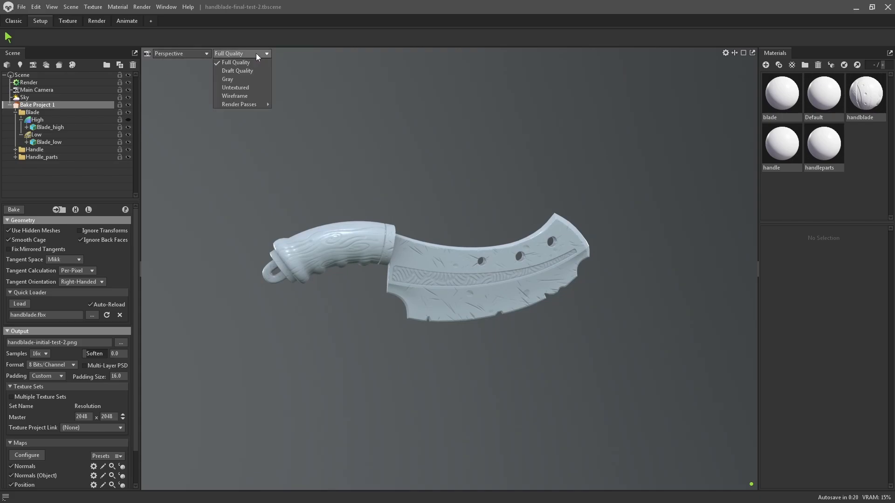
pyautogui.click(234, 96)
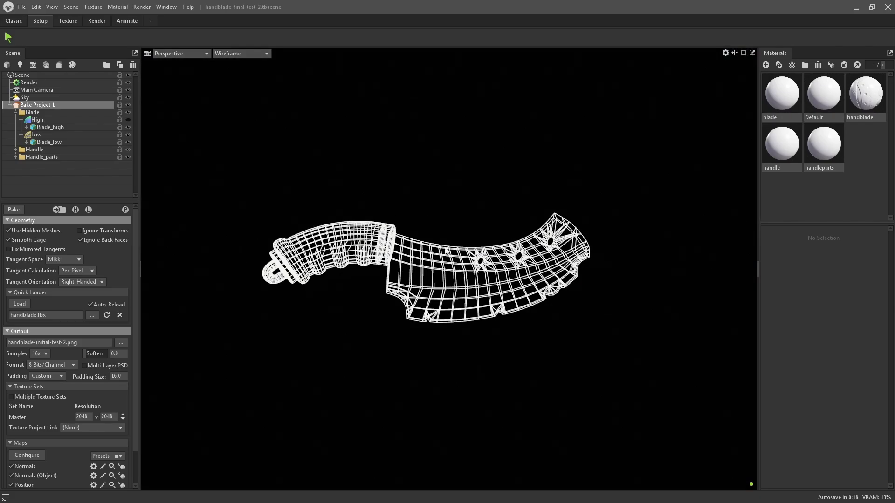
pyautogui.moveTo(237, 96); pyautogui.dragTo(326, 140)
pyautogui.moveTo(485, 261); pyautogui.dragTo(322, 145)
pyautogui.click(245, 54)
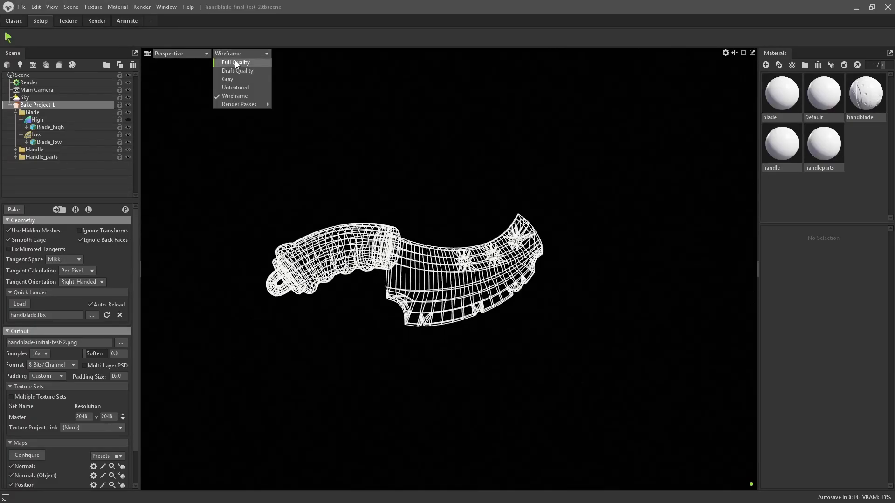
pyautogui.click(232, 62)
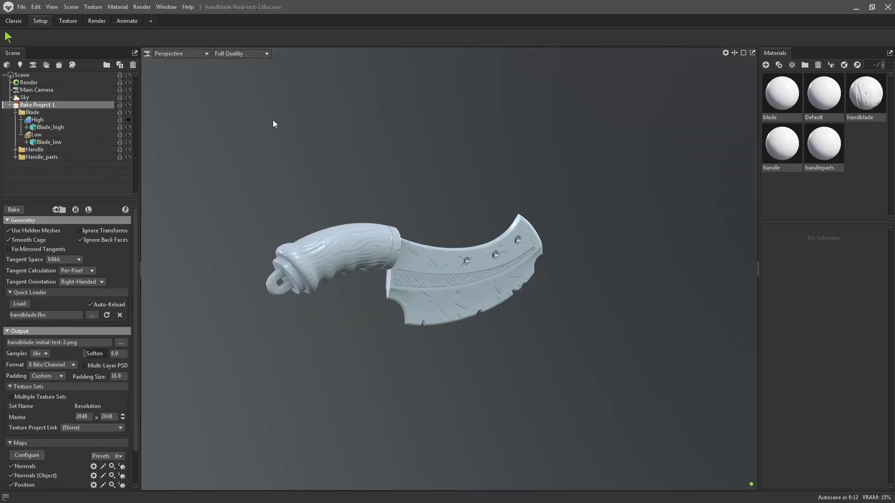
# Examine the baked scratches, engraved band, holes and notched edge of the blade from several angles
pyautogui.moveTo(472, 239); pyautogui.dragTo(366, 253)
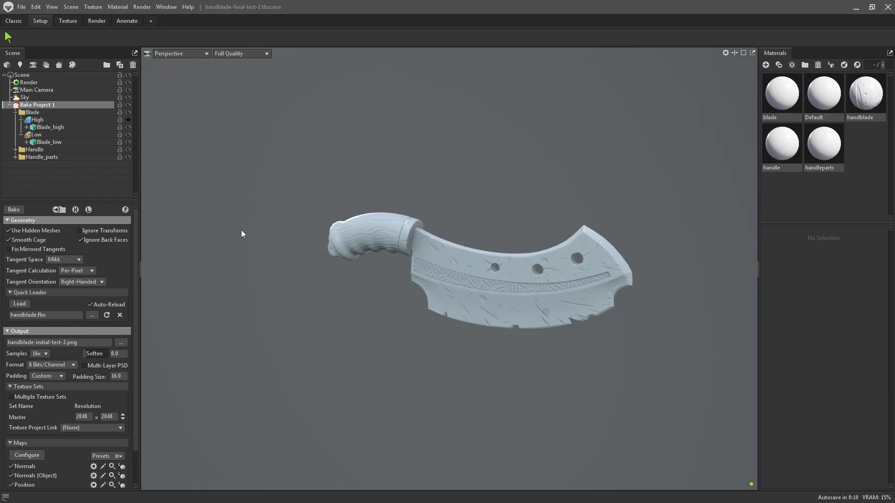
pyautogui.moveTo(241, 230); pyautogui.dragTo(390, 260)
pyautogui.scroll(5, 391, 260)
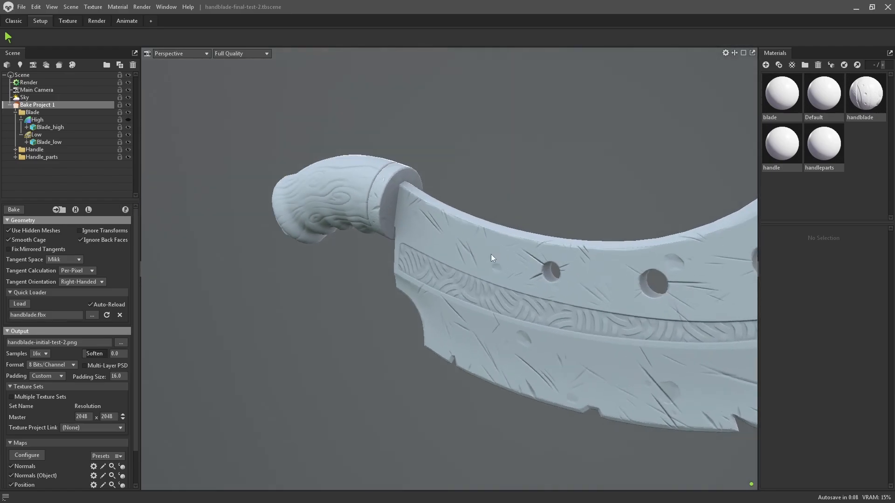
pyautogui.moveTo(492, 258); pyautogui.dragTo(496, 240)
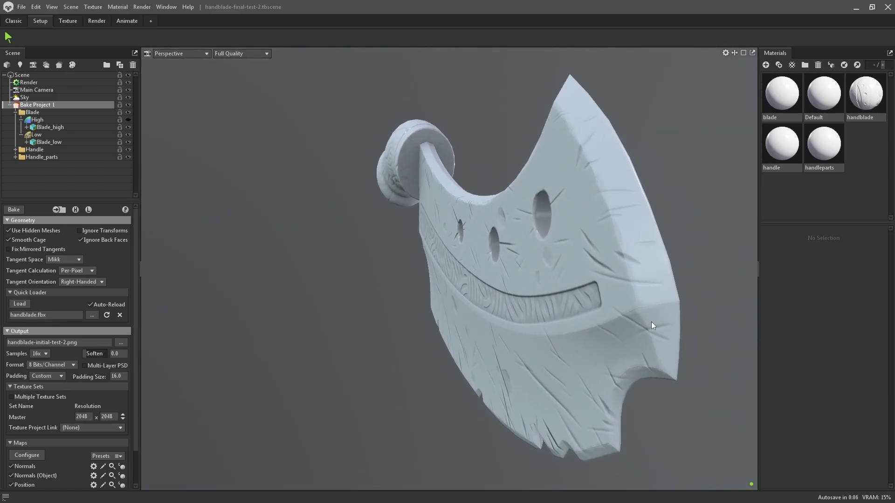
pyautogui.moveTo(651, 322)
pyautogui.mouseDown()
pyautogui.moveTo(631, 315)
pyautogui.moveTo(640, 312)
pyautogui.mouseUp()
pyautogui.scroll(3, 653, 312)
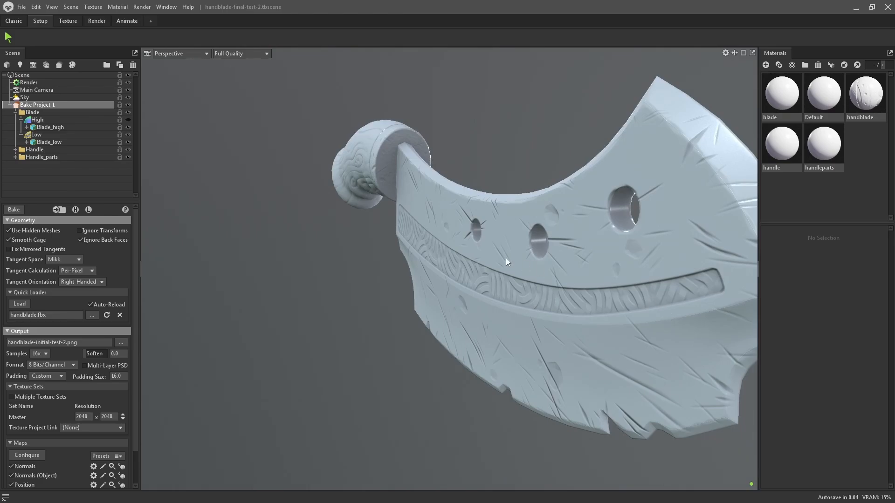
pyautogui.moveTo(631, 272); pyautogui.dragTo(580, 262)
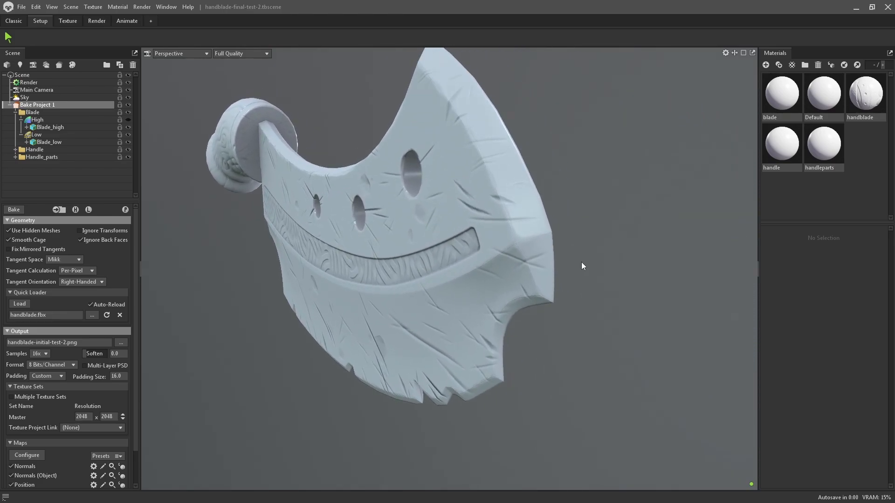
# Set the padding size of Bake Project 1 to 8 and bake the hand blade's maps again
pyautogui.moveTo(581, 262); pyautogui.dragTo(599, 224, button='right')
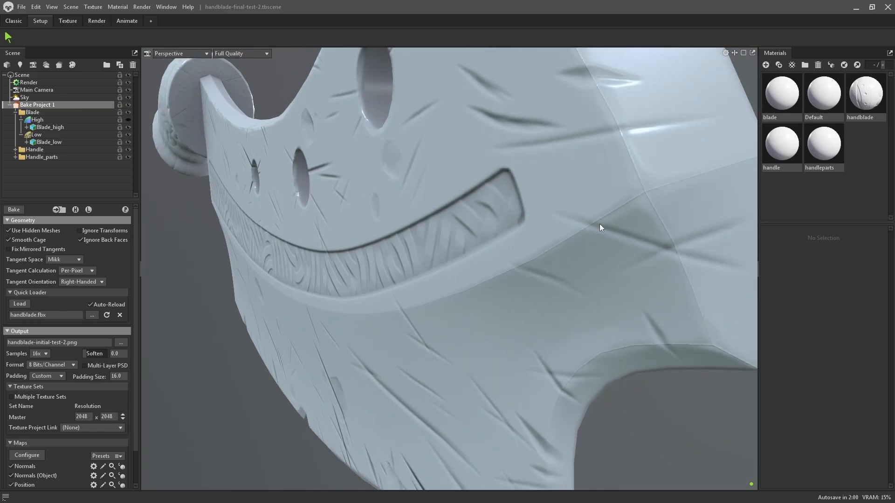
pyautogui.scroll(-3, 641, 196)
pyautogui.moveTo(639, 204); pyautogui.dragTo(577, 217)
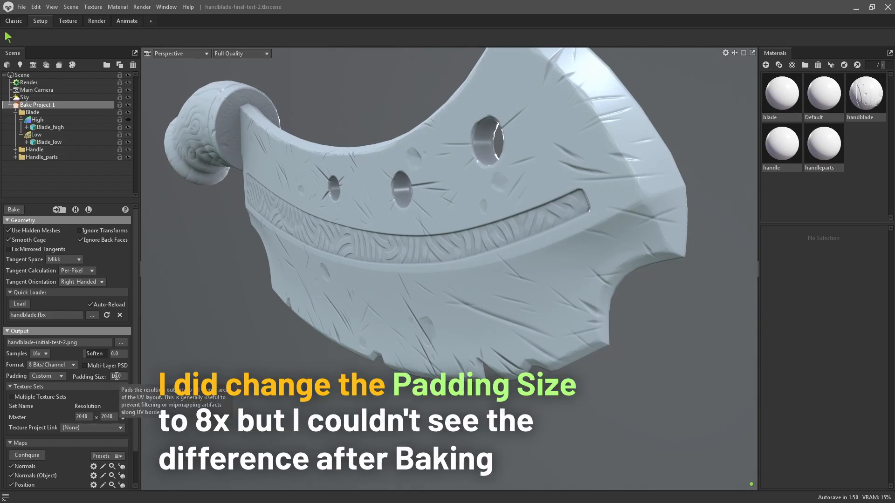
pyautogui.scroll(-2, 83, 443)
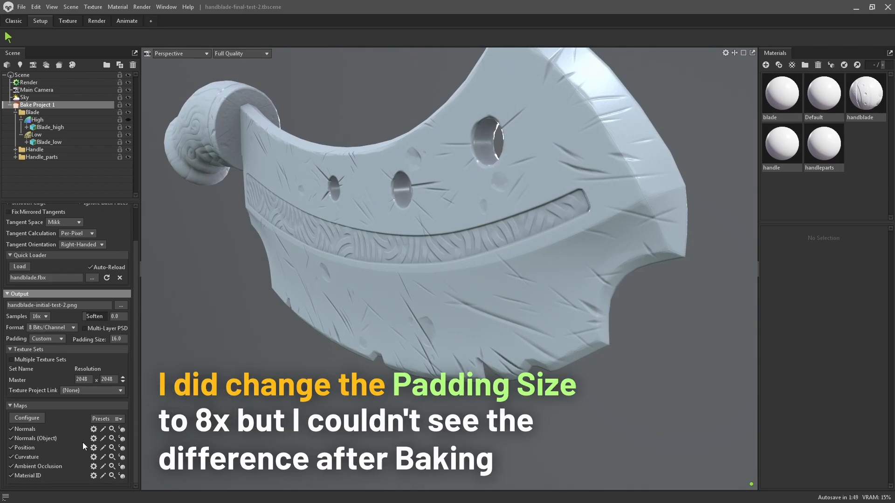
pyautogui.click(113, 339)
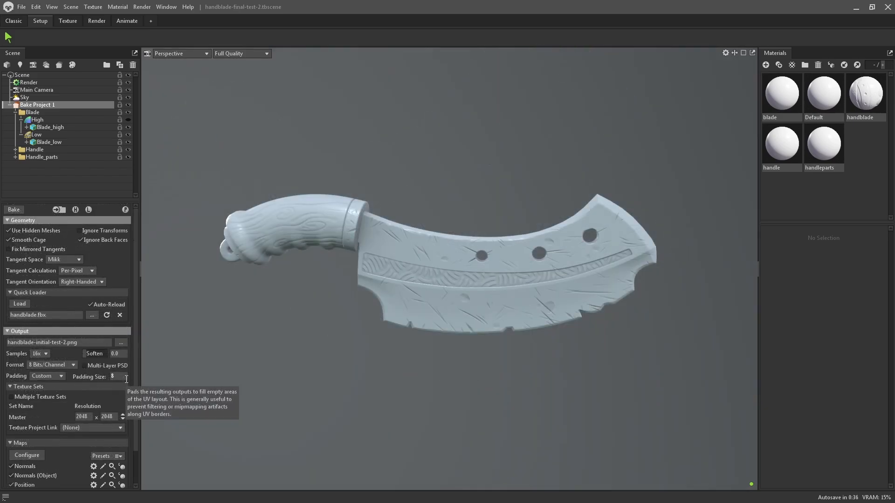
pyautogui.click(14, 209)
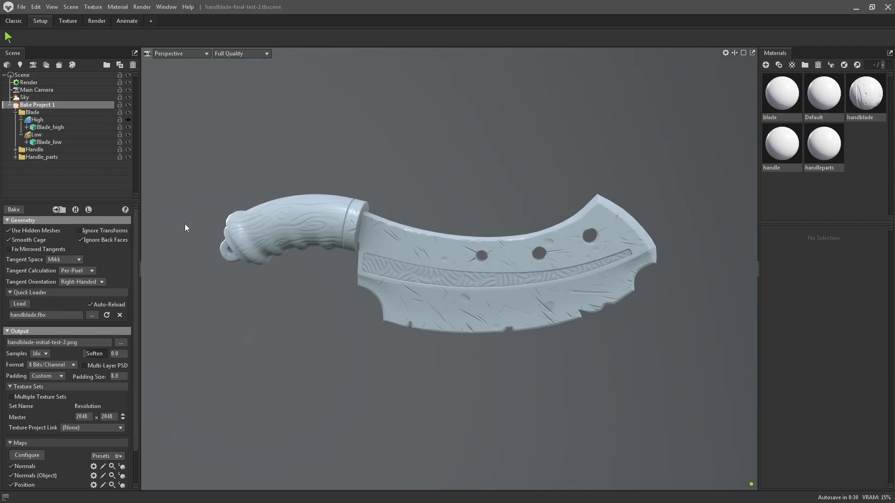
# Inspect the rebaked detail on the blade and handle from several angles and distances
pyautogui.moveTo(453, 259); pyautogui.dragTo(547, 308)
pyautogui.scroll(6, 550, 356)
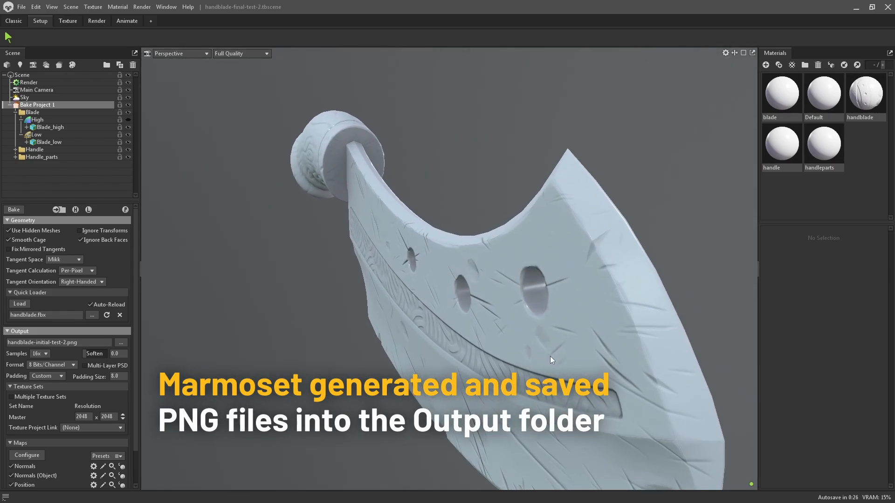
pyautogui.moveTo(577, 366); pyautogui.dragTo(571, 335)
pyautogui.moveTo(493, 265); pyautogui.dragTo(484, 219, button='right')
pyautogui.moveTo(484, 219); pyautogui.dragTo(510, 245, button='middle')
pyautogui.moveTo(421, 281); pyautogui.dragTo(549, 266)
pyautogui.scroll(5, 471, 278)
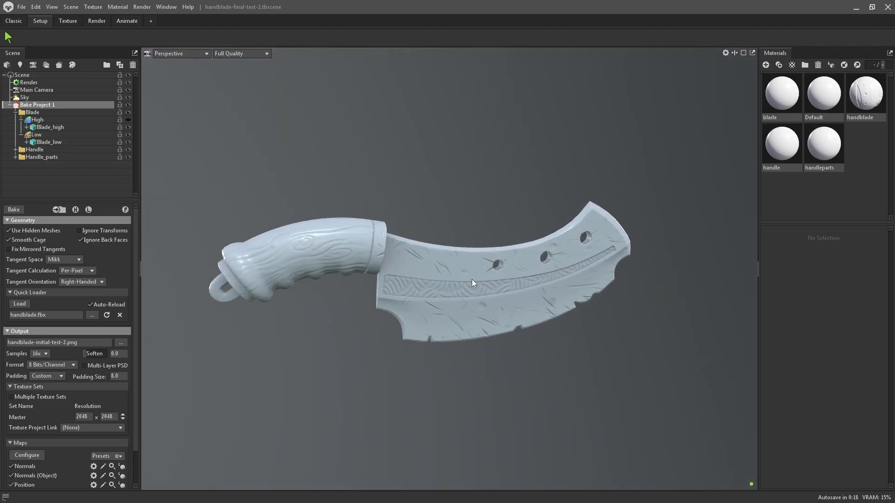
pyautogui.moveTo(396, 269); pyautogui.dragTo(418, 270, button='middle')
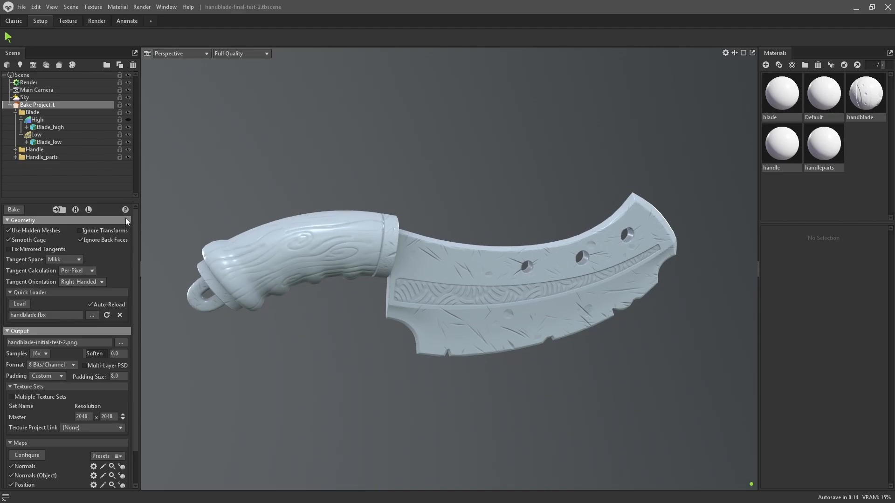
# Check the low-poly mesh of the blade and handle in Wireframe, then return to Full Quality shading
pyautogui.click(242, 54)
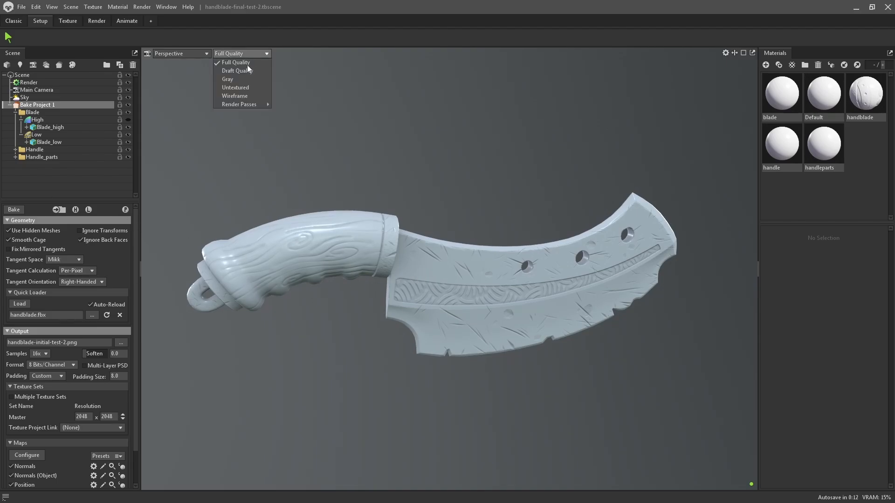
pyautogui.click(230, 96)
pyautogui.click(247, 54)
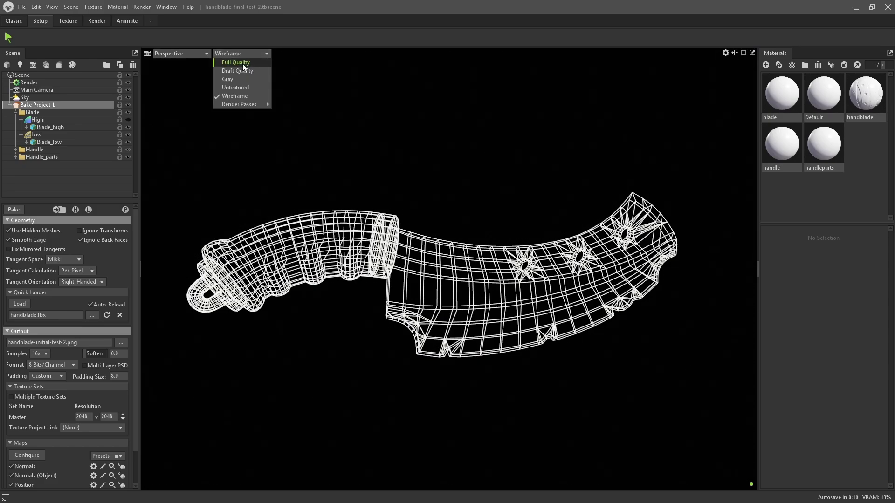
pyautogui.click(243, 63)
pyautogui.moveTo(376, 224); pyautogui.dragTo(345, 223)
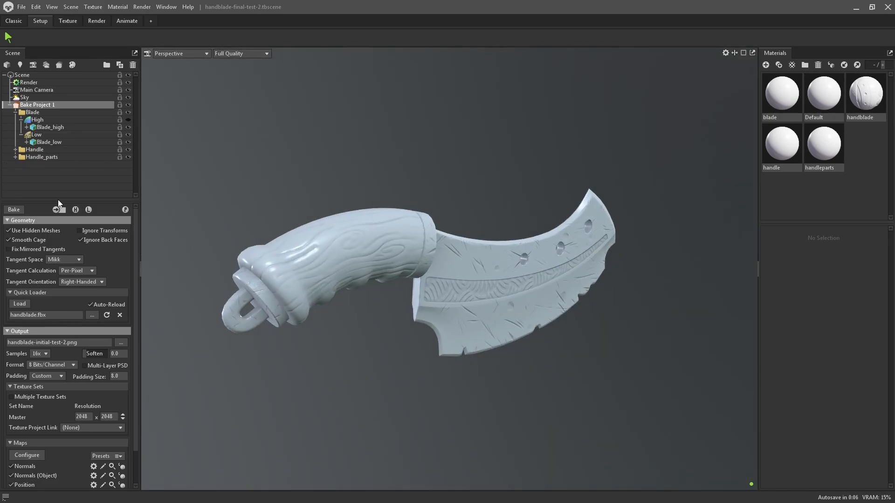
# Add a texture project to the scene under its default name and enlarge the area showing its settings
pyautogui.moveTo(58, 204); pyautogui.dragTo(55, 275)
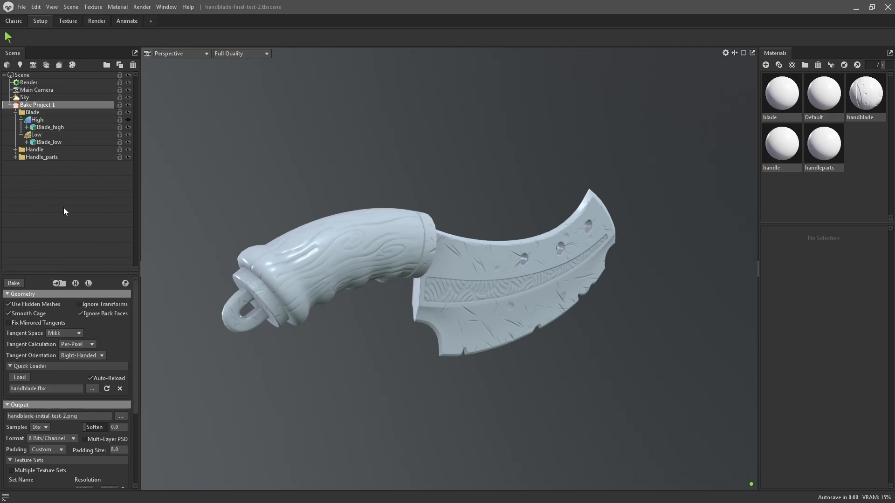
pyautogui.click(73, 66)
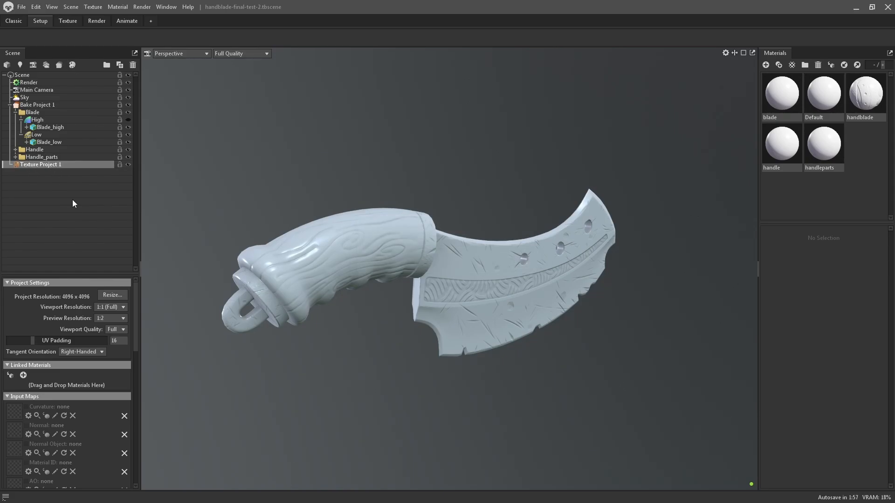
pyautogui.doubleClick(43, 164)
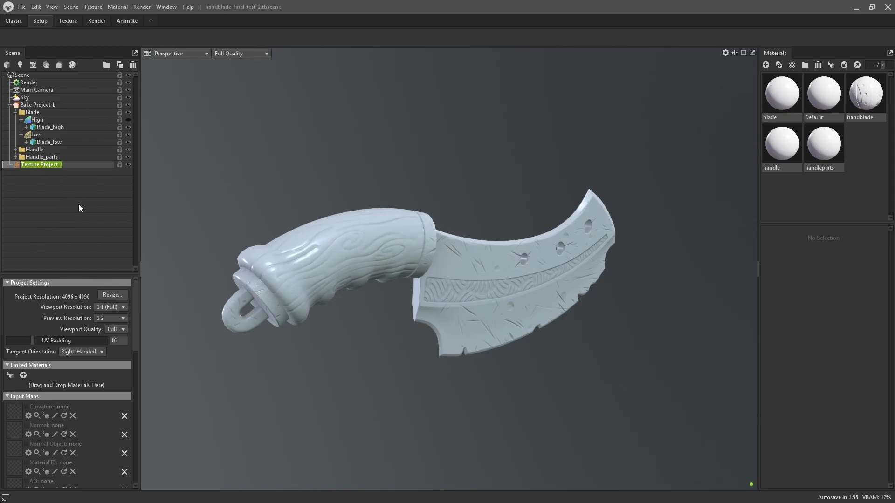
pyautogui.press('Return')
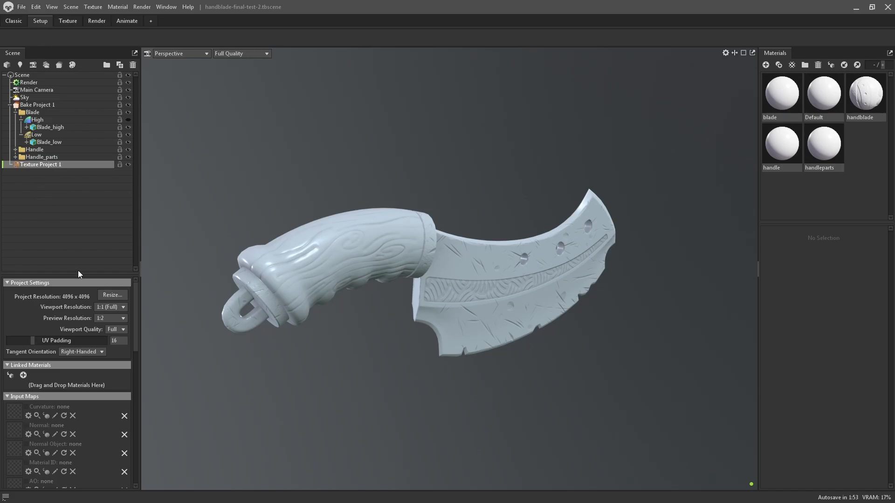
pyautogui.moveTo(76, 275); pyautogui.dragTo(70, 183)
pyautogui.moveTo(139, 189)
pyautogui.mouseDown()
pyautogui.moveTo(165, 189)
pyautogui.moveTo(144, 189)
pyautogui.mouseUp()
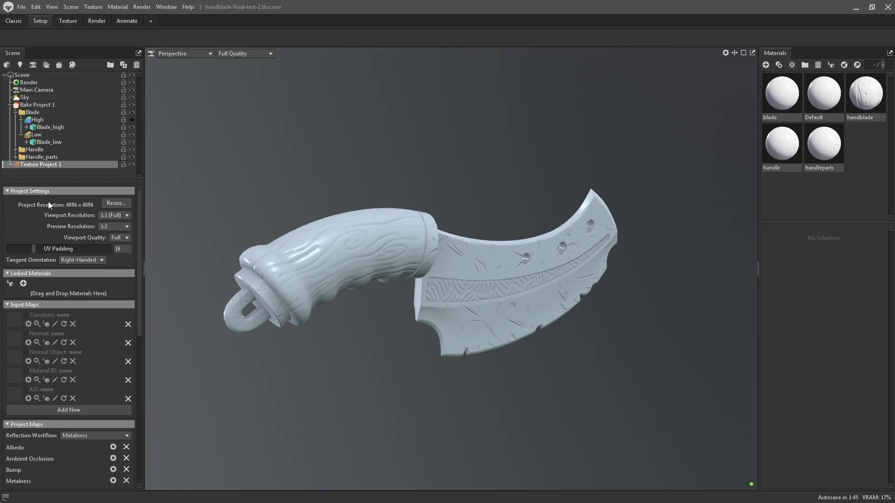
# Check the texture project's resize and viewport resolution options
pyautogui.click(116, 203)
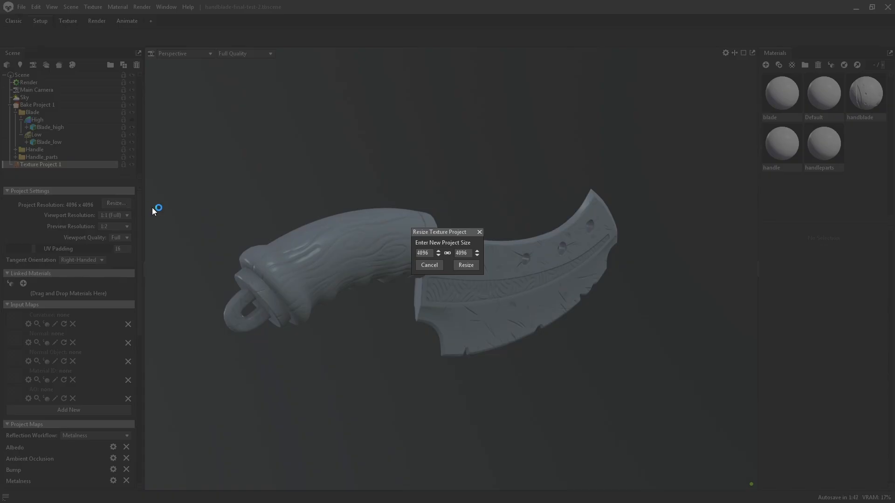
pyautogui.click(428, 265)
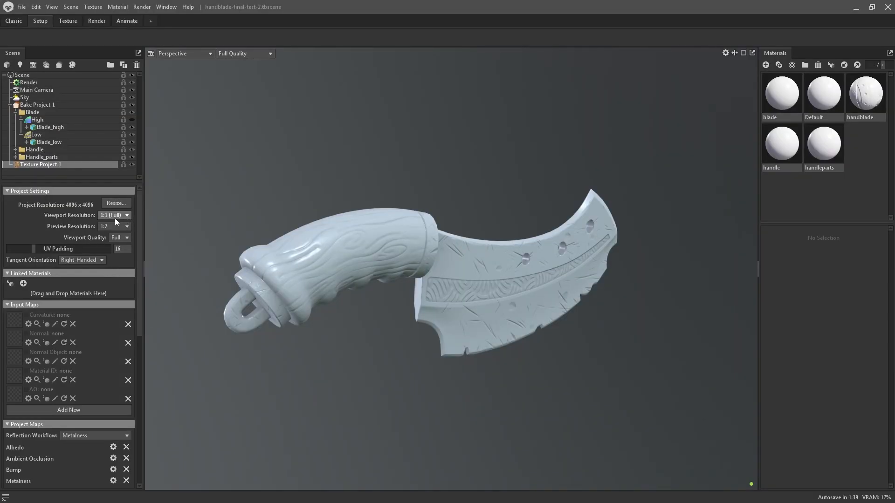
pyautogui.click(127, 216)
pyautogui.click(32, 226)
# Check the padding size used in Bake Project 1 and set the texture project's UV padding to 8
pyautogui.click(27, 106)
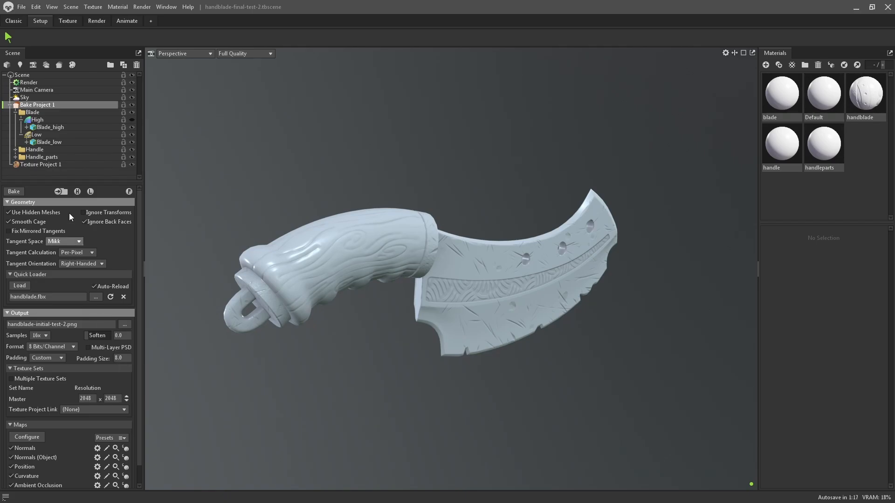
pyautogui.click(40, 164)
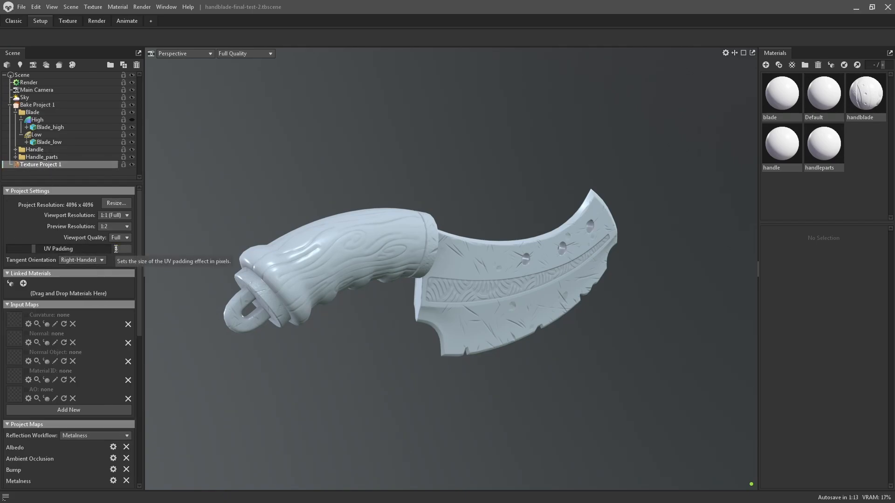
pyautogui.press('Return')
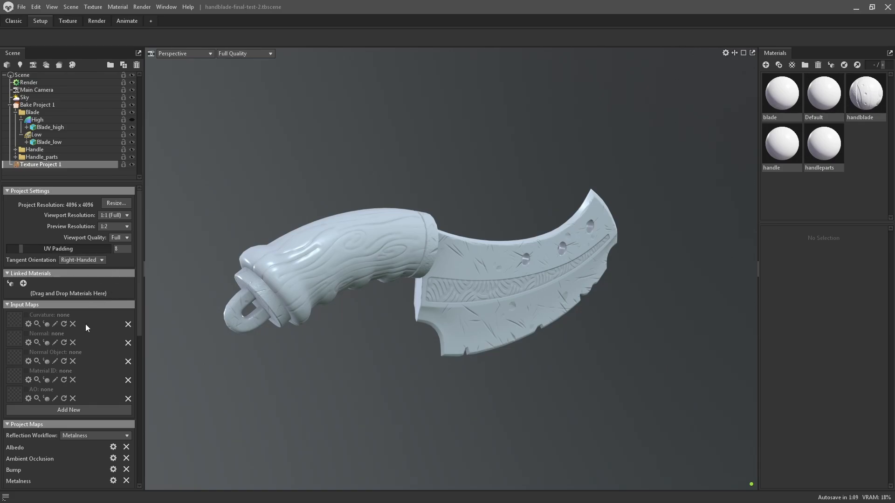
# Review the texture project's input maps, project maps, export settings and output maps
pyautogui.scroll(-5, 85, 323)
pyautogui.scroll(5, 84, 315)
pyautogui.scroll(-13, 77, 290)
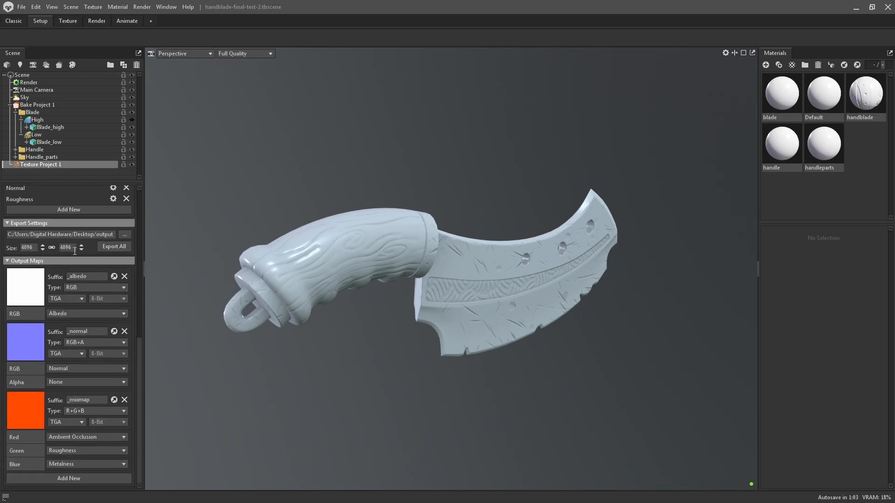
pyautogui.scroll(3, 82, 304)
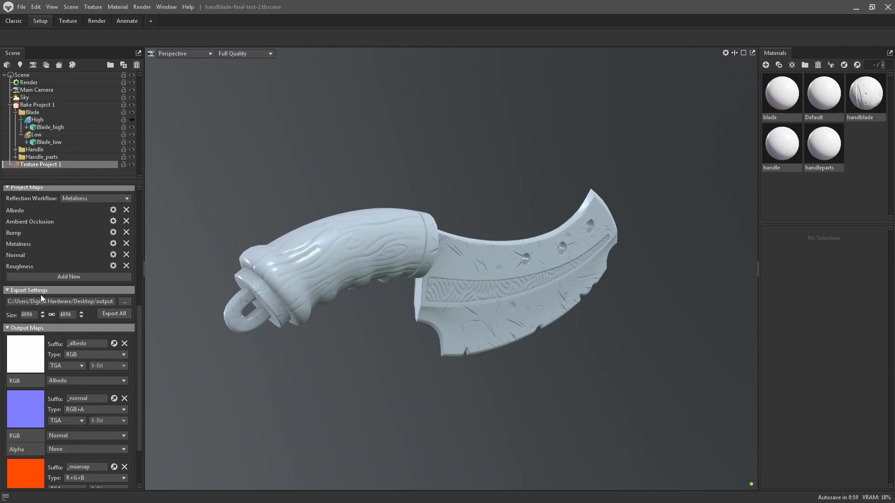
pyautogui.scroll(4, 47, 308)
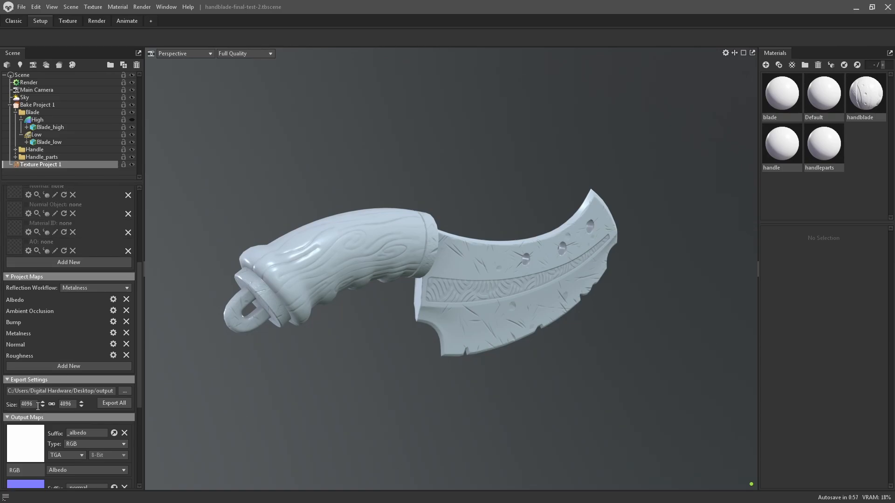
pyautogui.scroll(1, 49, 340)
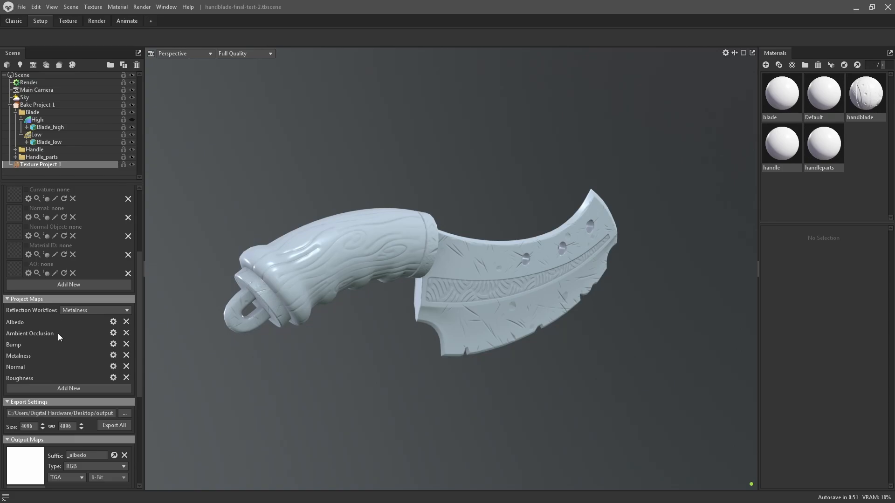
pyautogui.scroll(3, 60, 336)
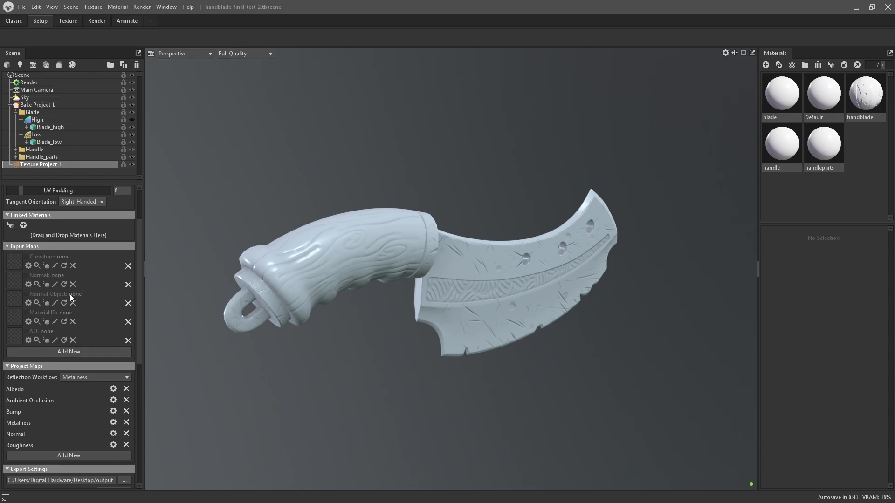
pyautogui.scroll(2, 63, 329)
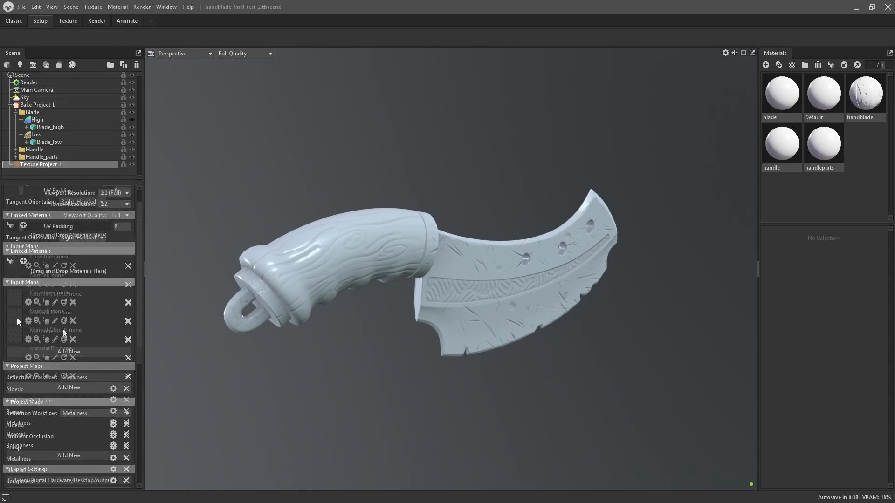
pyautogui.scroll(1, 54, 311)
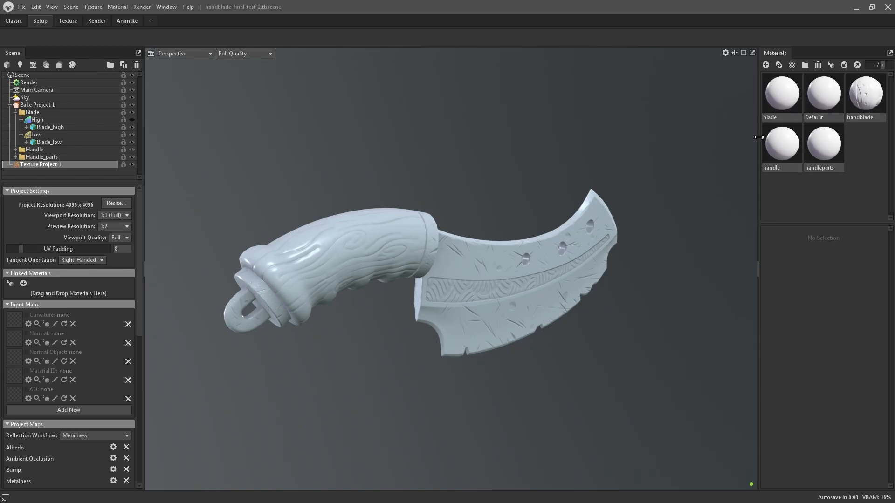
# Compare the surface settings of the scene's materials and link the handblade material to the texture project
pyautogui.moveTo(759, 137)
pyautogui.mouseDown()
pyautogui.moveTo(704, 138)
pyautogui.moveTo(746, 139)
pyautogui.mouseUp()
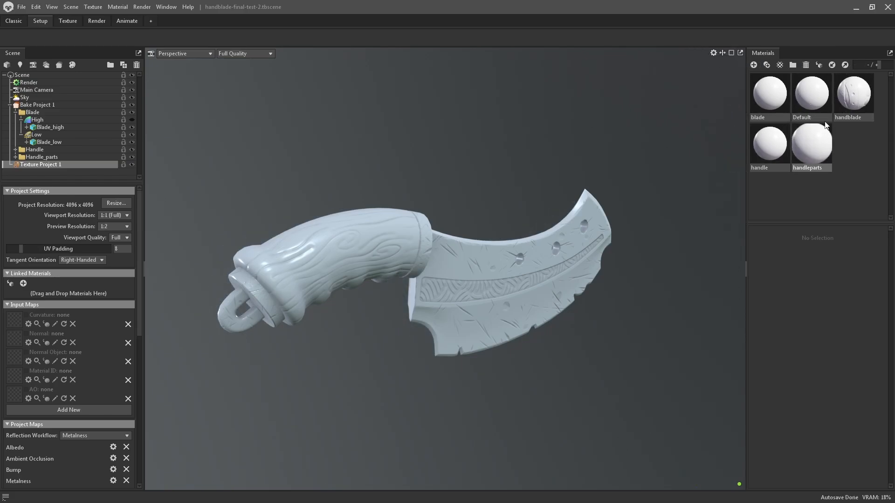
pyautogui.click(760, 93)
pyautogui.click(813, 145)
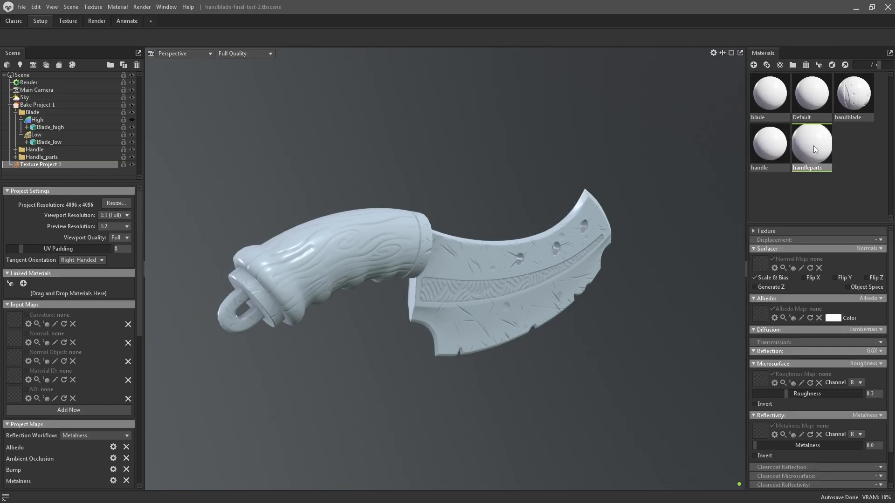
pyautogui.click(809, 96)
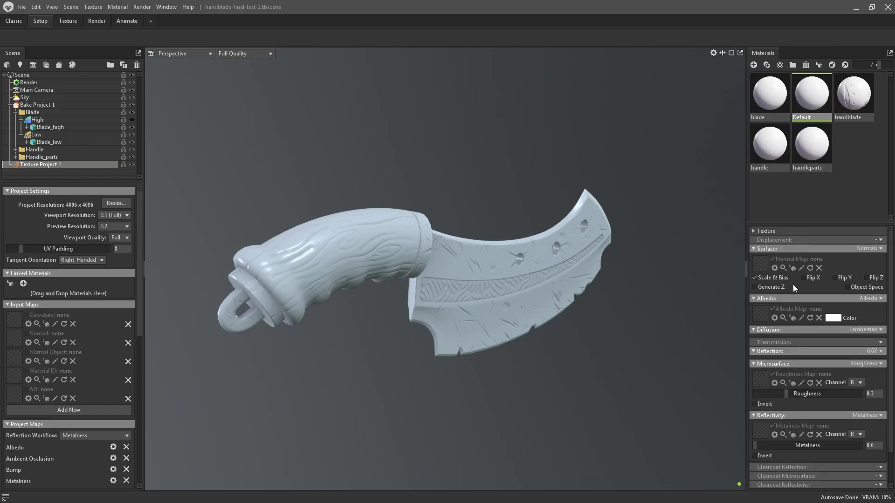
pyautogui.click(864, 111)
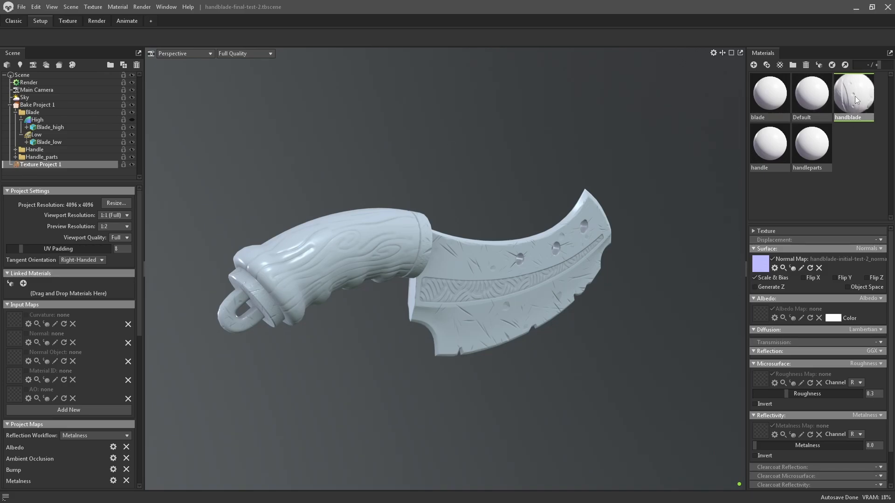
pyautogui.moveTo(854, 97); pyautogui.dragTo(62, 292)
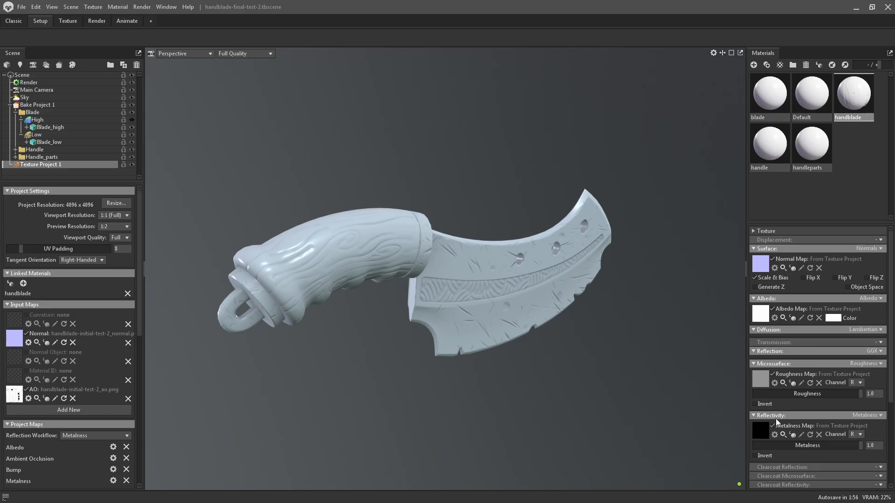
# Review the texture project's output maps and input maps with the handblade material linked
pyautogui.scroll(-3, 776, 422)
pyautogui.scroll(3, 776, 422)
pyautogui.scroll(-10, 38, 381)
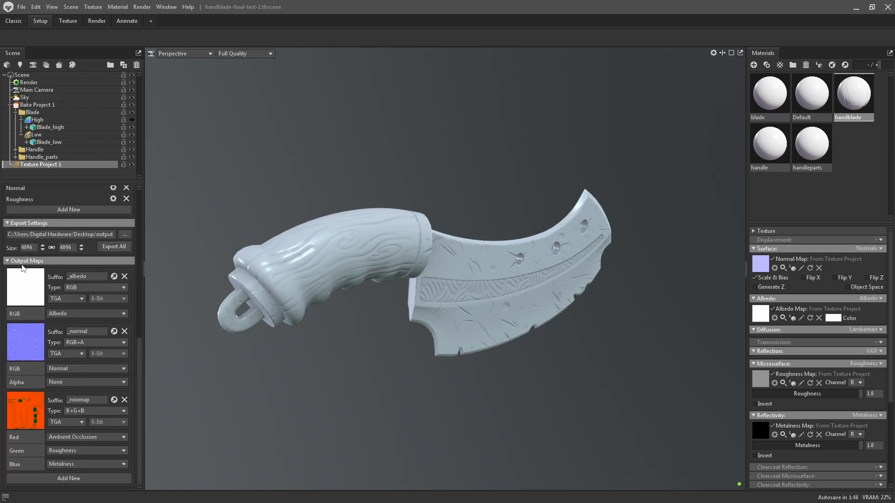
pyautogui.scroll(8, 75, 388)
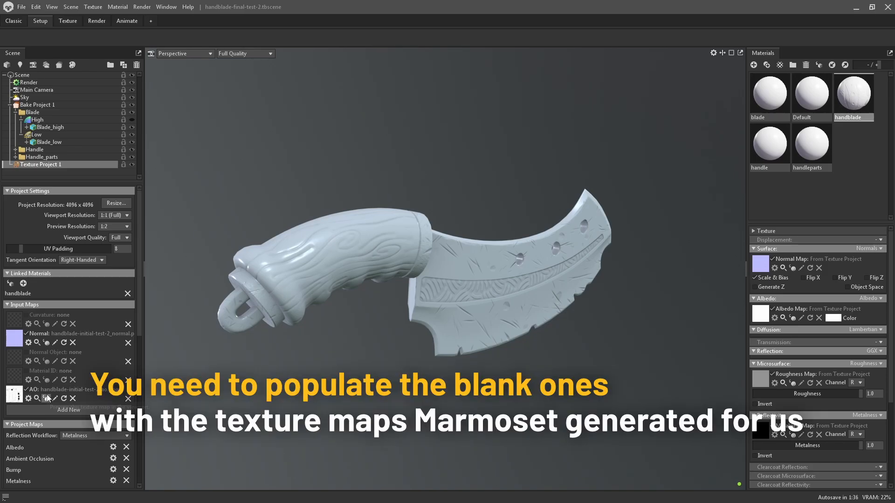
# Examine the handblade-initial-test-2 map files in the Marmoset folder in File Explorer, including the curvature and material ID images
pyautogui.moveTo(670, 0); pyautogui.dragTo(622, 37)
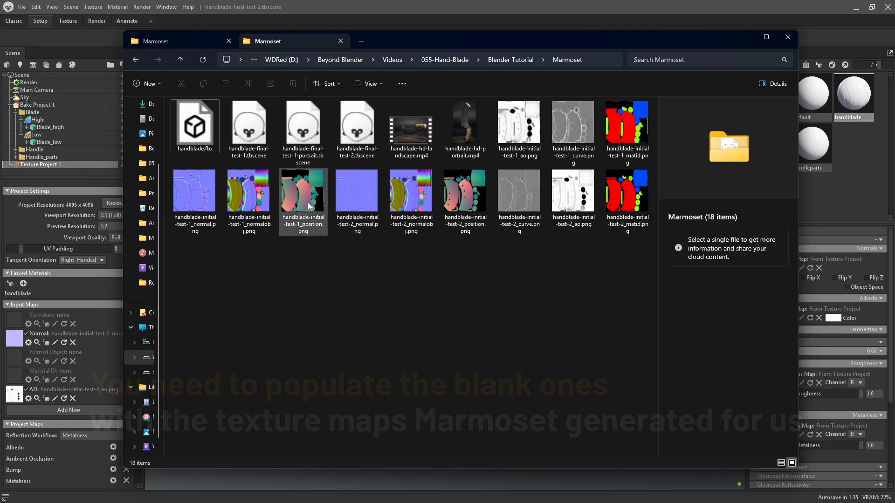
pyautogui.moveTo(361, 242); pyautogui.dragTo(627, 173)
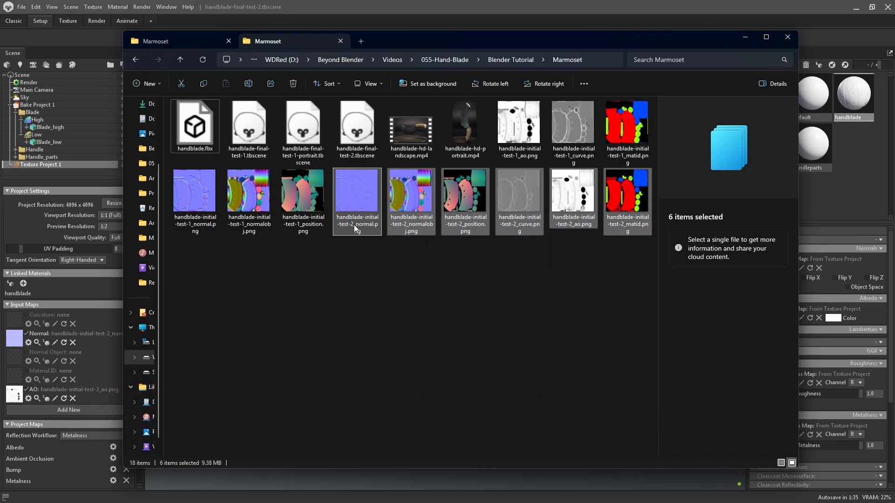
pyautogui.click(465, 196)
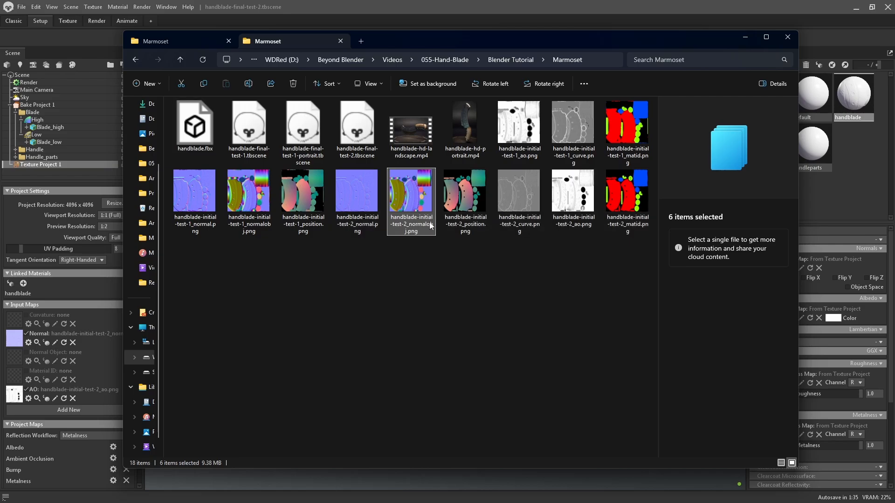
pyautogui.click(527, 189)
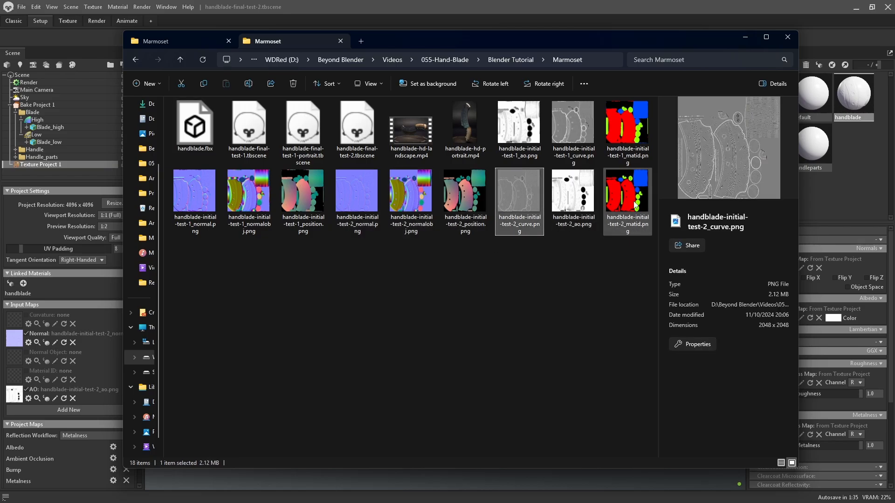
pyautogui.click(627, 195)
pyautogui.click(572, 297)
pyautogui.moveTo(542, 41); pyautogui.dragTo(894, 75)
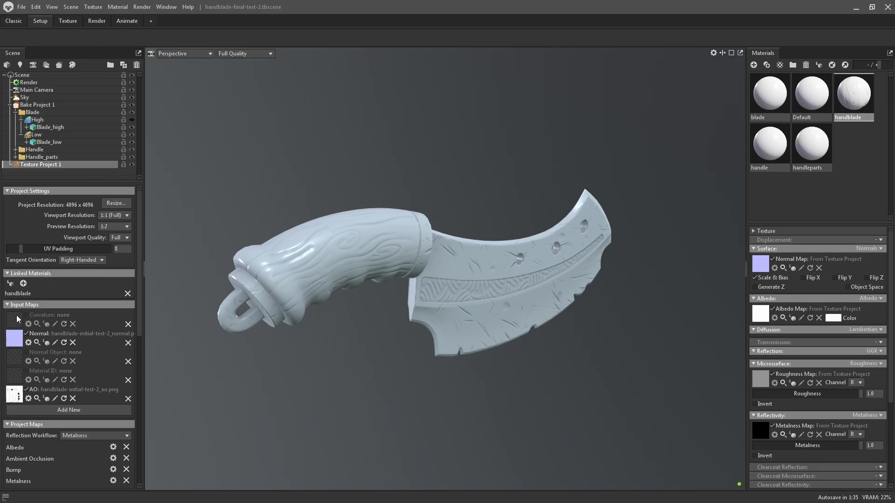
# Load handblade-initial-test-2_curve.png as the texture project's Curvature input map
pyautogui.click(15, 322)
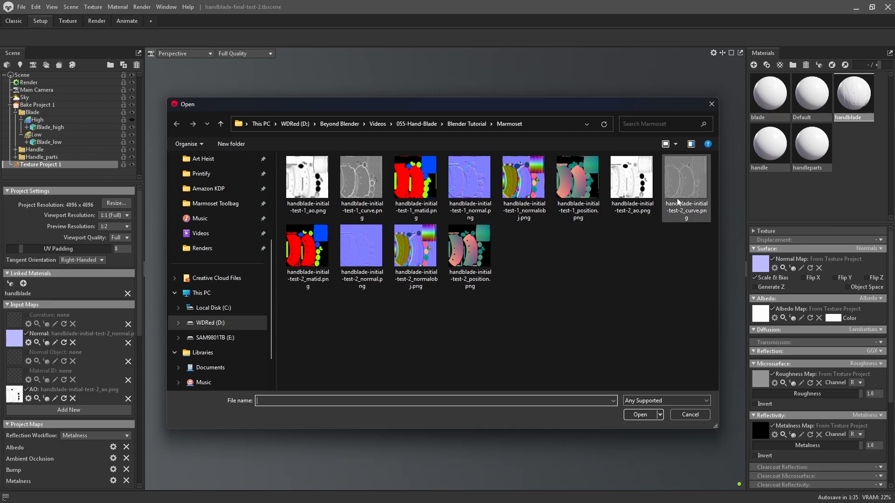
pyautogui.click(689, 191)
pyautogui.click(640, 415)
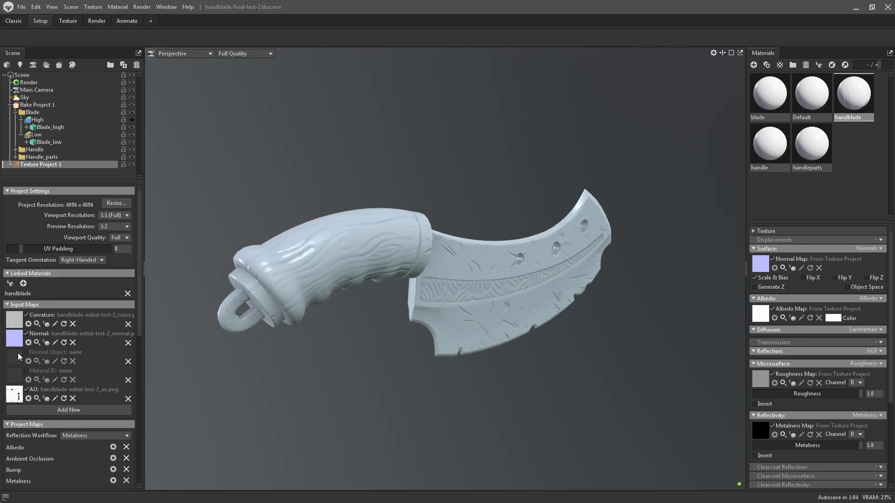
# Load handblade-initial-test-2_normalobj.png as the Normal Object input map and handblade-initial-test-2_matid.png as the Material ID input map
pyautogui.moveTo(144, 348); pyautogui.dragTo(162, 350)
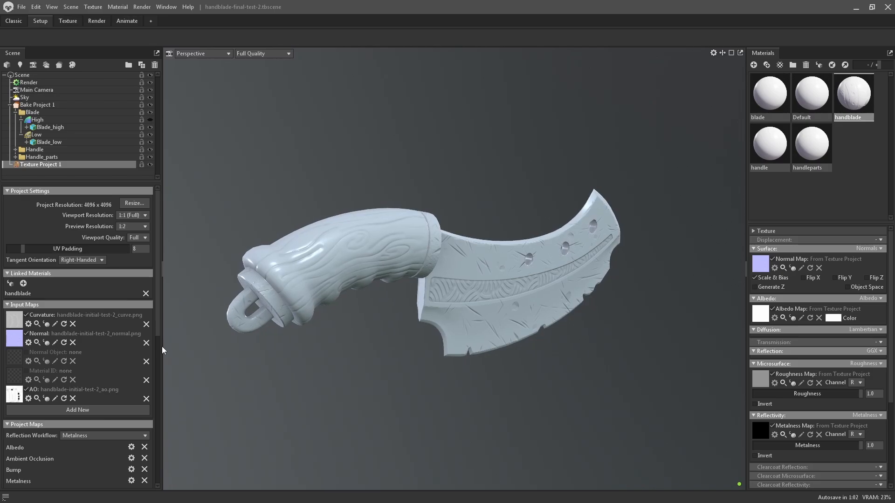
pyautogui.click(15, 357)
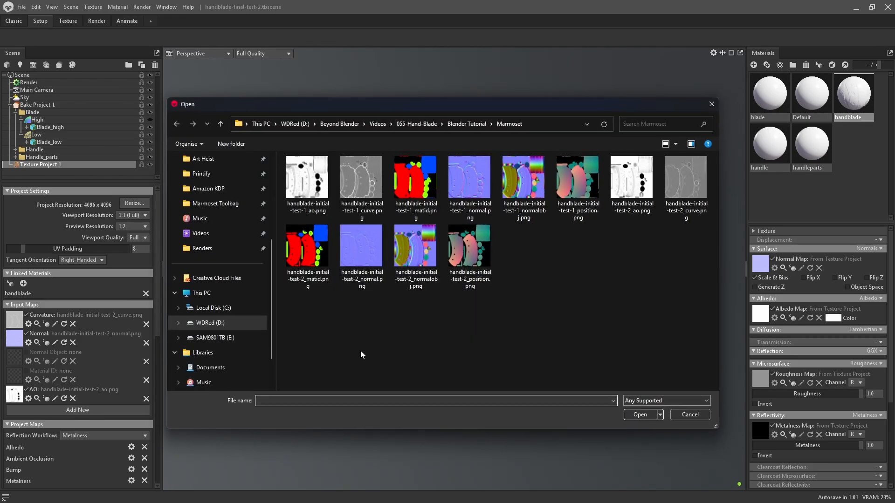
pyautogui.click(416, 256)
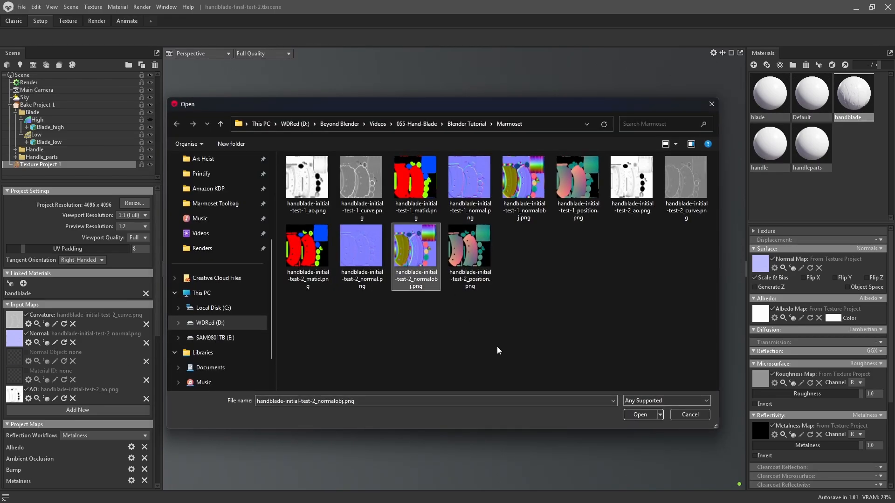
pyautogui.click(640, 414)
pyautogui.click(38, 379)
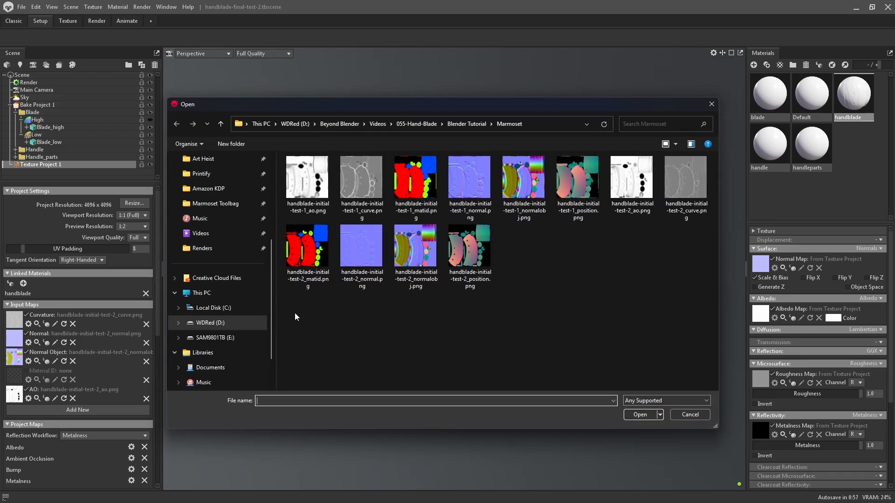
pyautogui.click(307, 256)
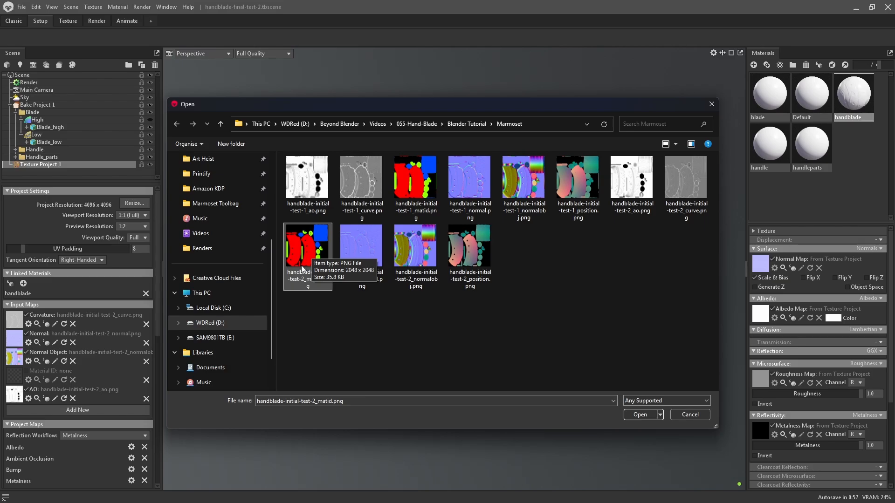
pyautogui.click(641, 415)
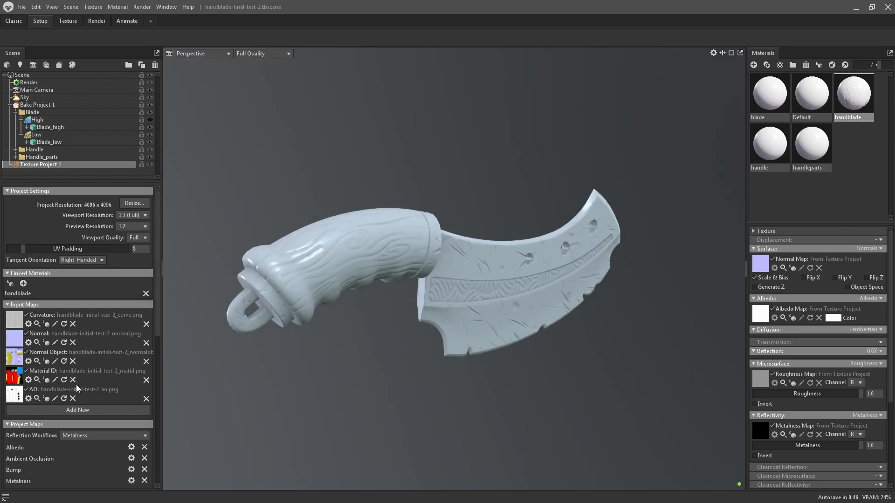
# Review the texture project's project maps and output maps, and check the reflection workflow options, keeping Metalness
pyautogui.scroll(-9, 54, 376)
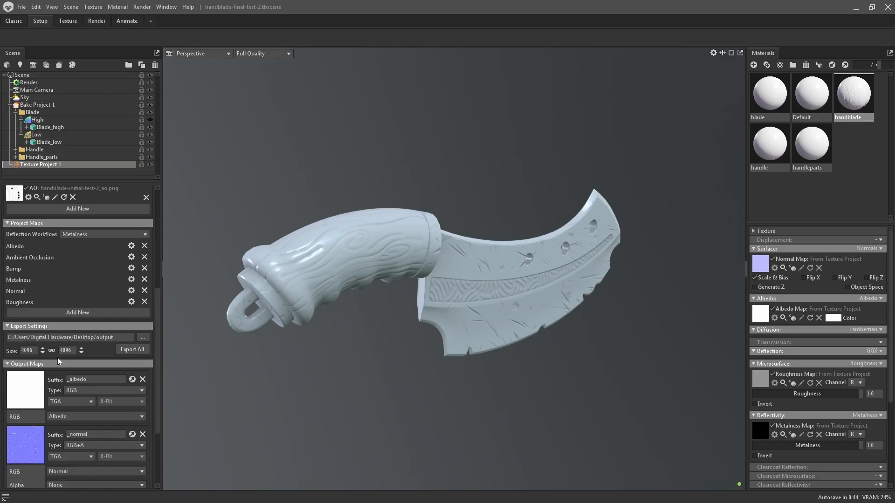
pyautogui.scroll(-3, 70, 422)
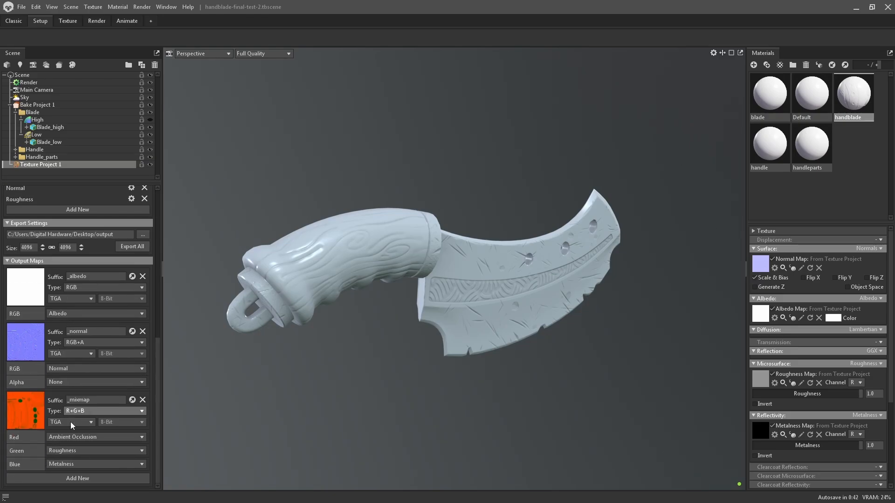
pyautogui.scroll(10, 72, 417)
pyautogui.scroll(-3, 76, 412)
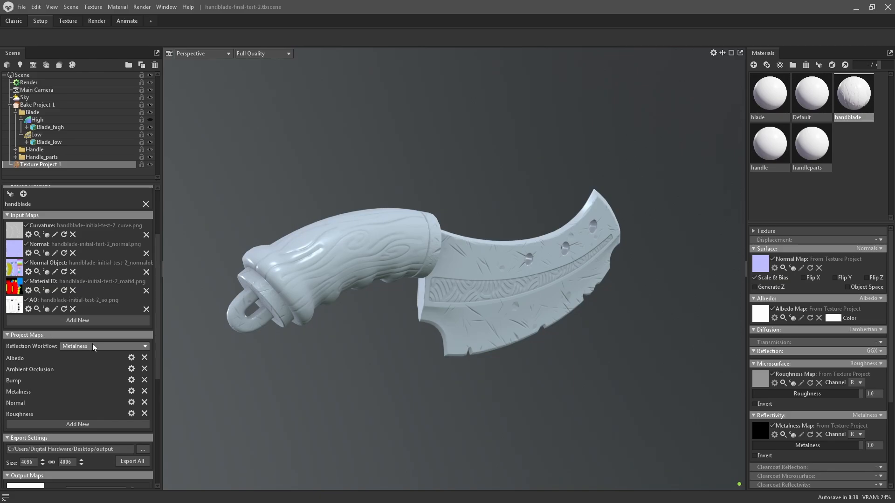
pyautogui.click(80, 346)
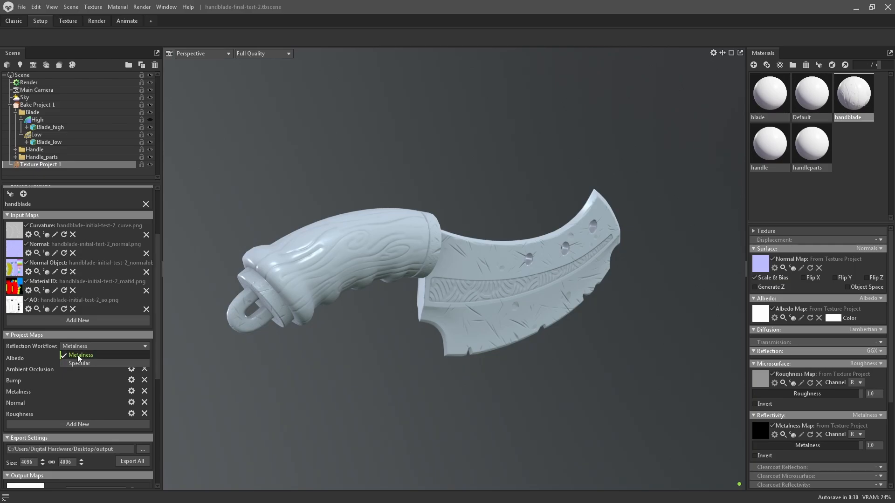
pyautogui.click(77, 354)
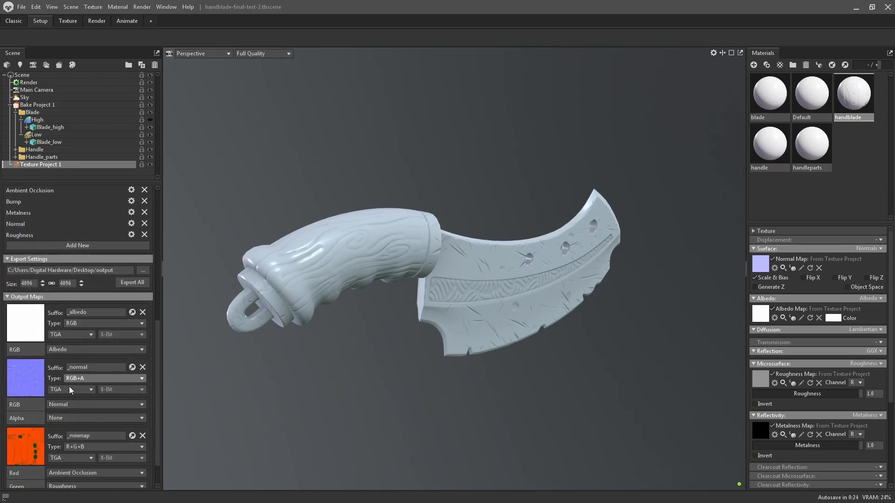
# Add an output map with the suffix _ao, using the Grayscale type and PNG format
pyautogui.scroll(-2, 88, 413)
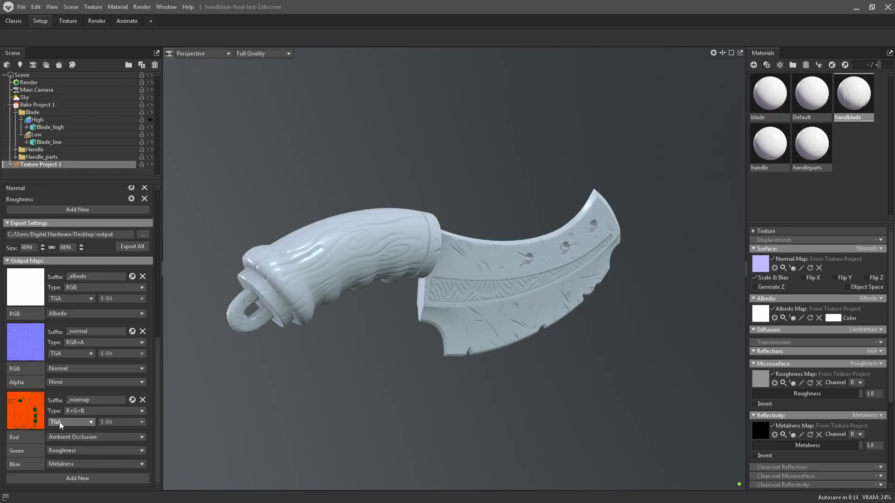
pyautogui.click(105, 401)
pyautogui.click(82, 479)
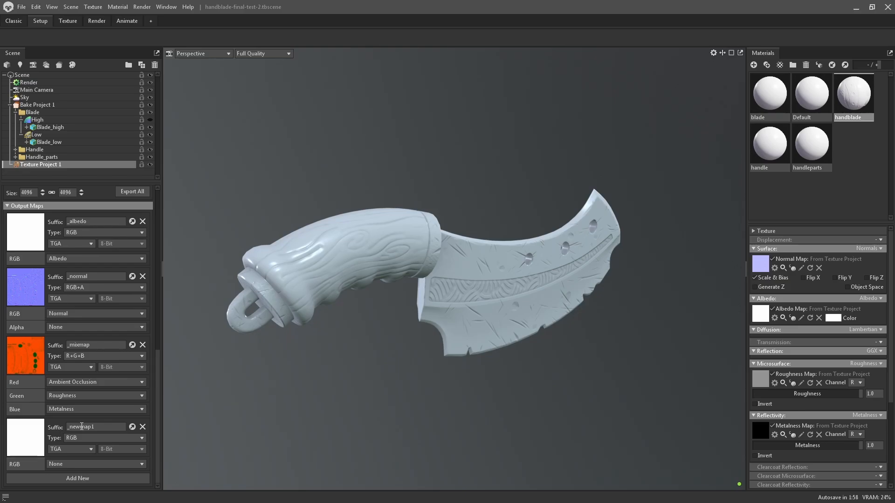
pyautogui.moveTo(69, 428); pyautogui.dragTo(113, 429)
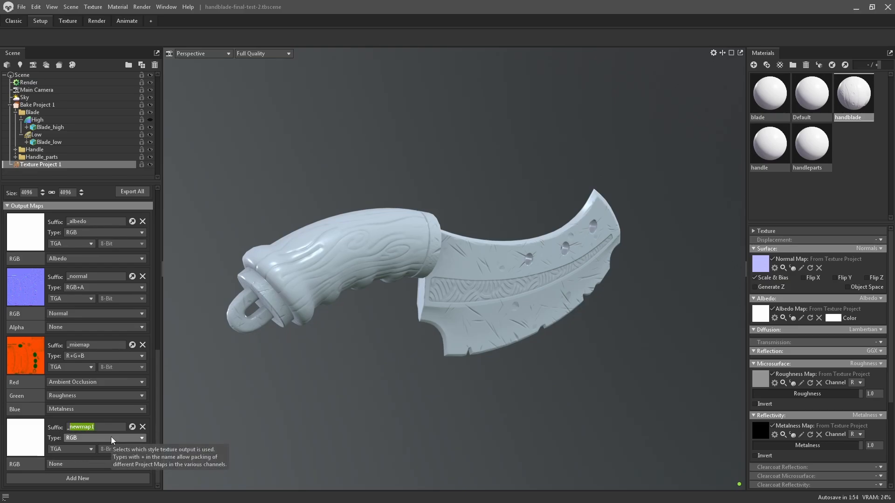
pyautogui.write('ao')
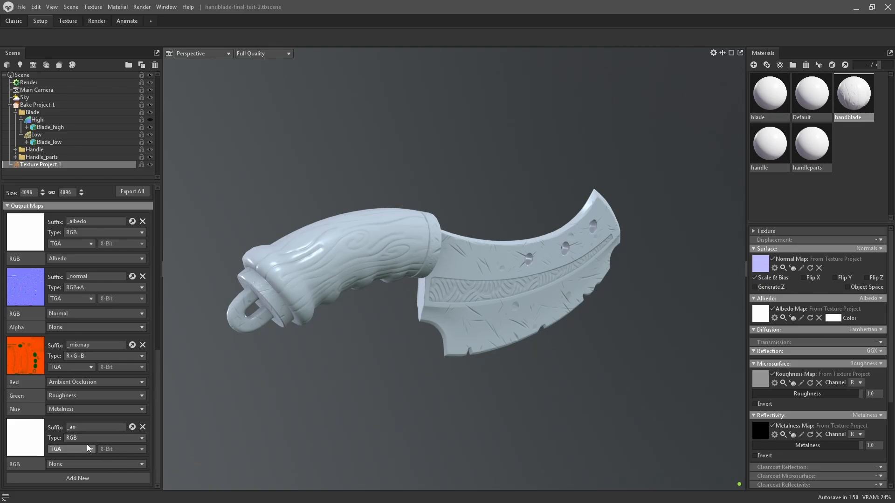
pyautogui.click(76, 439)
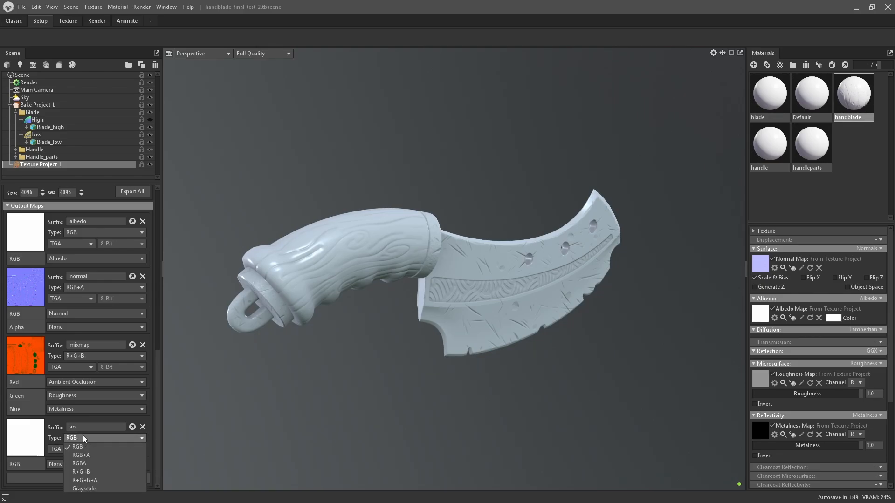
pyautogui.click(85, 490)
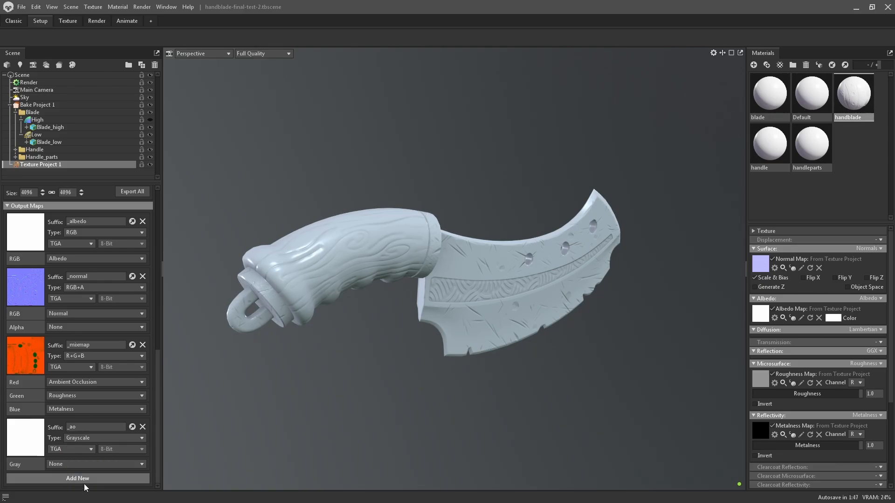
pyautogui.click(63, 448)
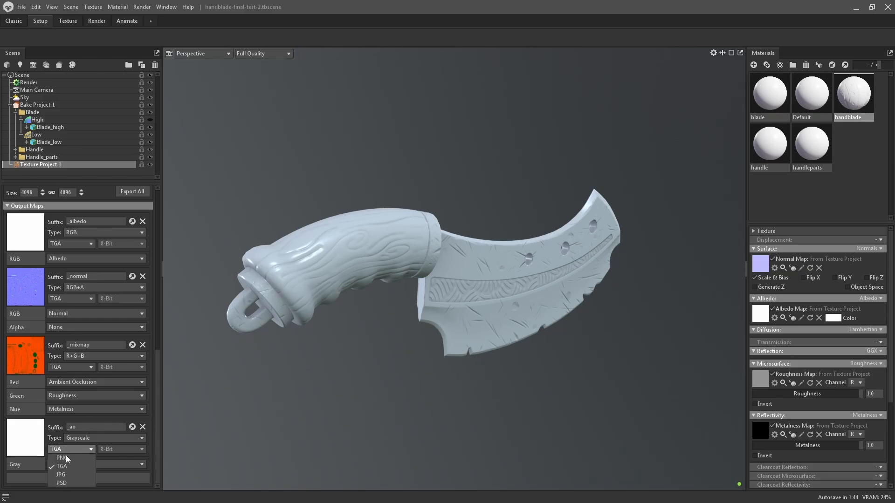
pyautogui.click(64, 459)
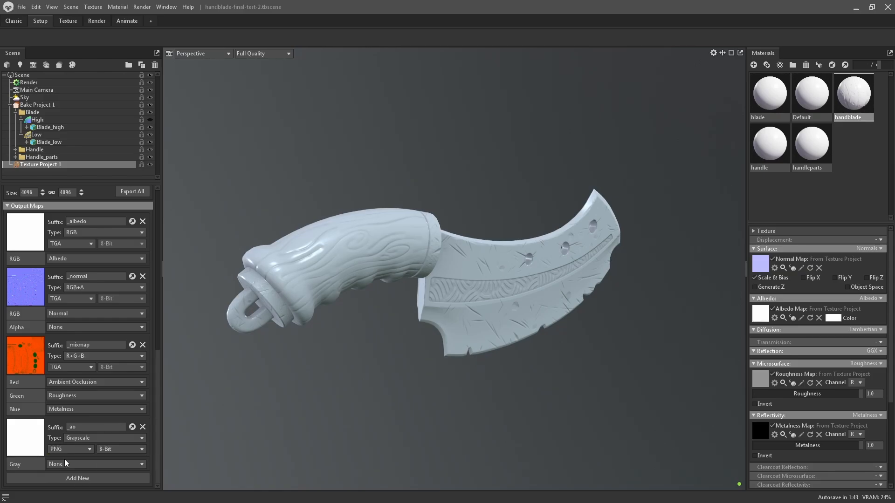
# Set the file format of the _mixmap, _normal and _albedo output maps to PNG
pyautogui.click(68, 367)
pyautogui.click(65, 374)
pyautogui.click(66, 299)
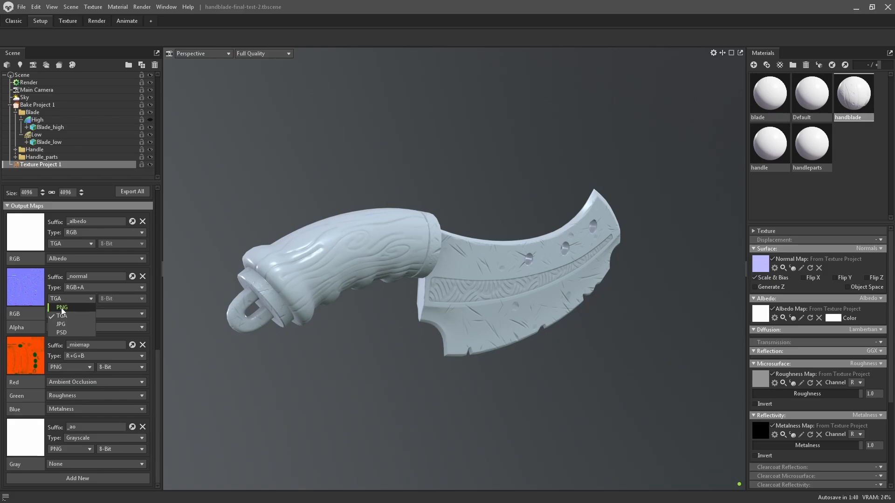
pyautogui.click(61, 308)
pyautogui.click(68, 244)
pyautogui.click(62, 252)
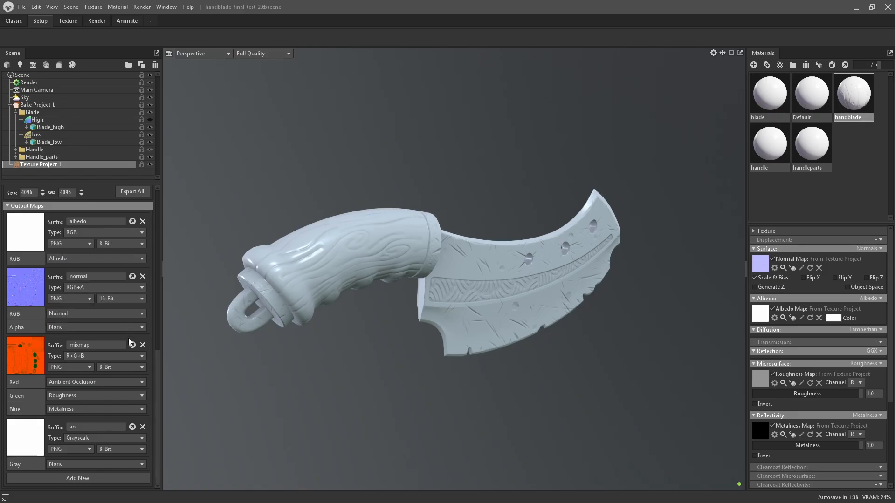
# Assign Ambient Occlusion to the gray channel of the _ao output map
pyautogui.click(77, 464)
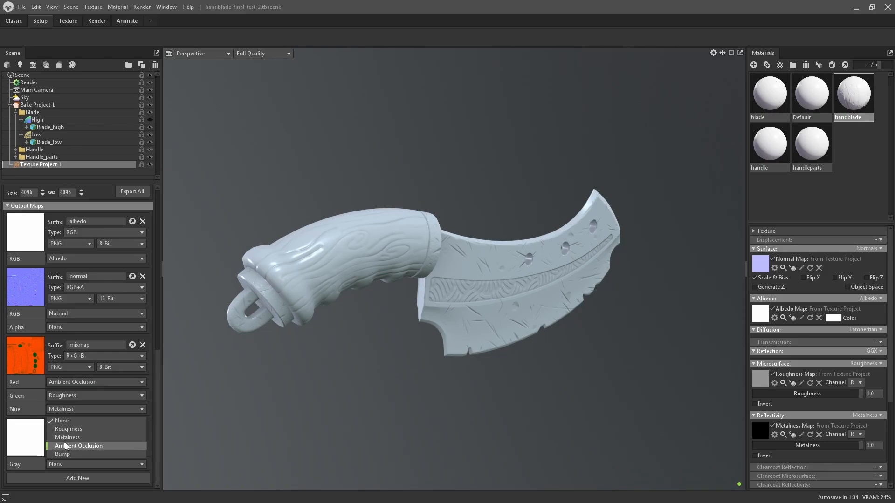
pyautogui.click(91, 447)
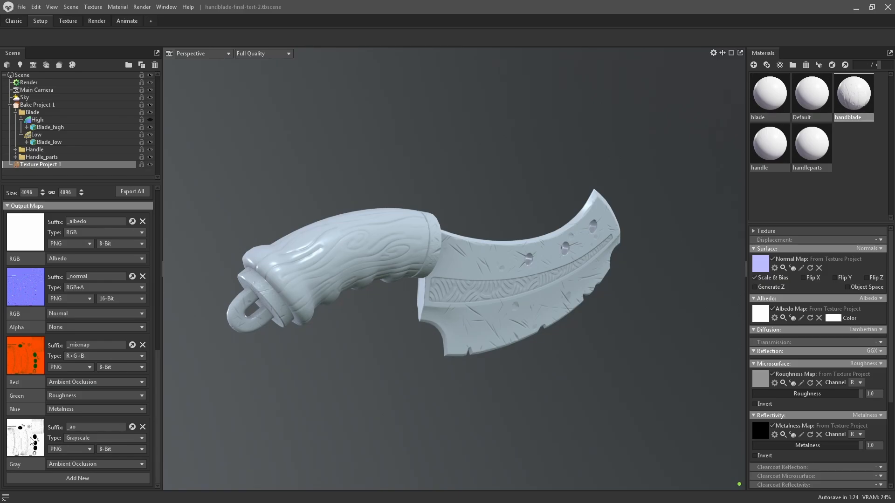
pyautogui.hotkey('alt', 'Tab')
pyautogui.moveTo(829, 128); pyautogui.dragTo(894, 77)
# Add a Grayscale output map with the suffix _roughness in PNG format, and assign Roughness to its gray channel
pyautogui.click(74, 478)
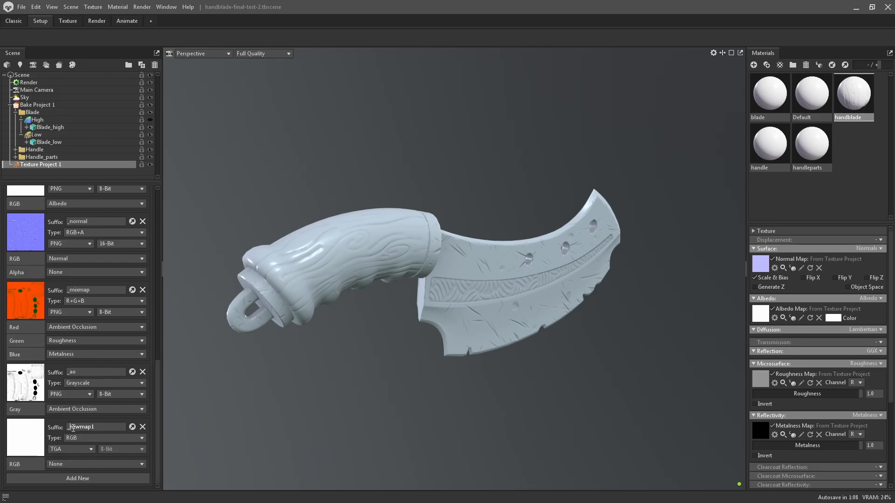
pyautogui.doubleClick(73, 428)
pyautogui.write('_ro')
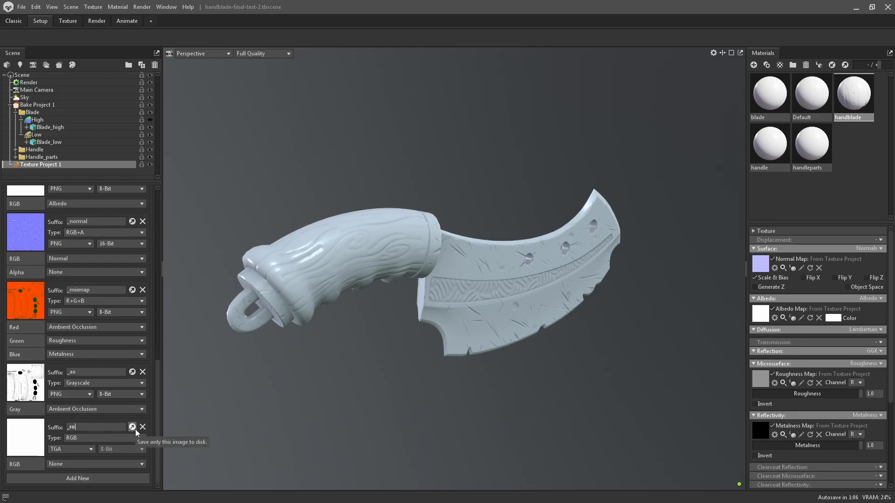
pyautogui.write('ughness')
pyautogui.click(87, 438)
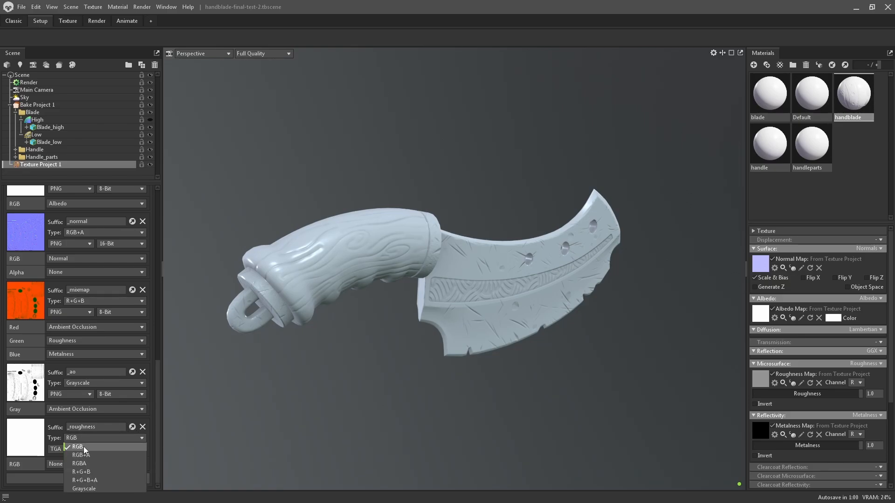
pyautogui.click(87, 488)
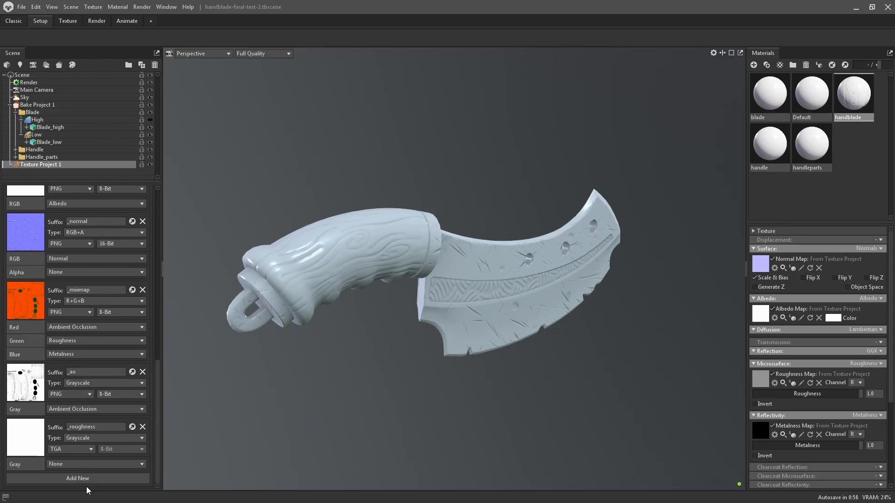
pyautogui.click(66, 448)
pyautogui.click(66, 457)
pyautogui.click(60, 461)
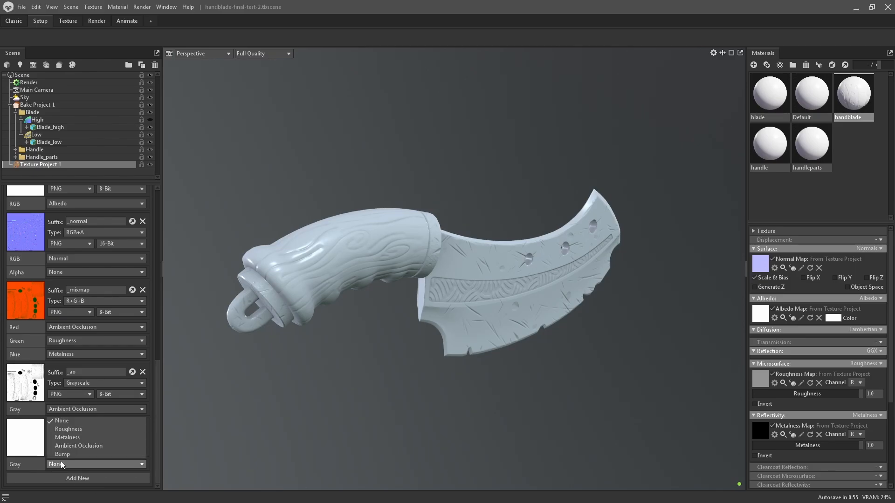
pyautogui.click(74, 427)
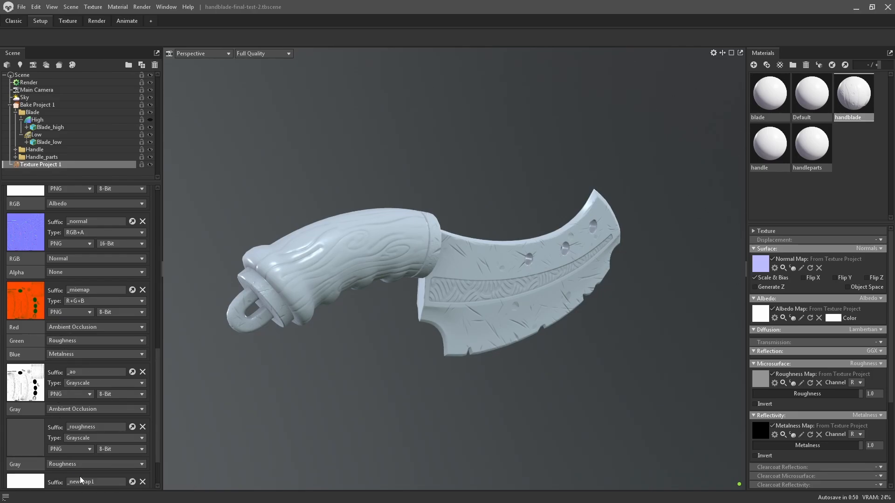
# Add a Grayscale output map with the suffix _metalness in PNG format, and assign Metalness to its gray channel
pyautogui.click(79, 477)
pyautogui.moveTo(70, 427); pyautogui.dragTo(169, 431)
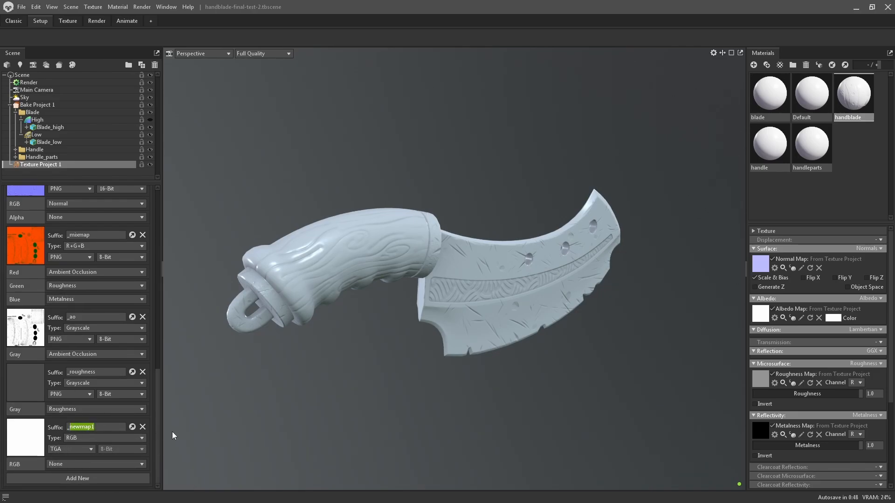
pyautogui.write('metalness')
pyautogui.click(108, 437)
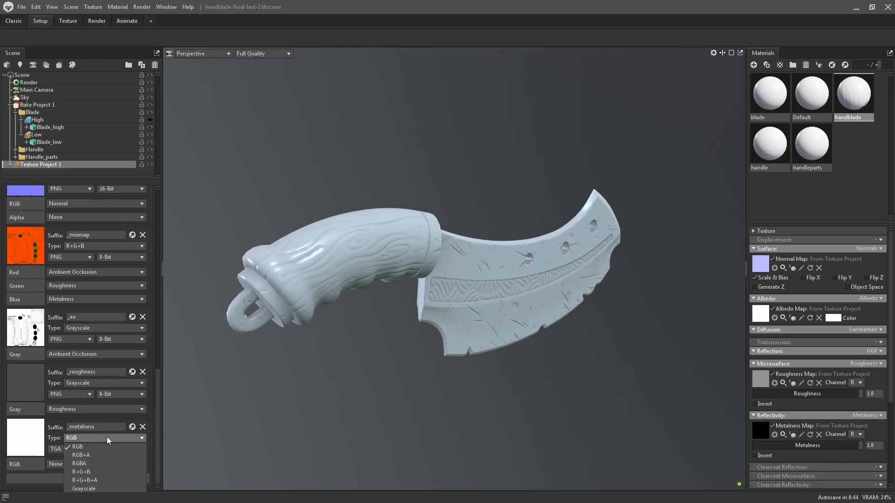
pyautogui.click(89, 489)
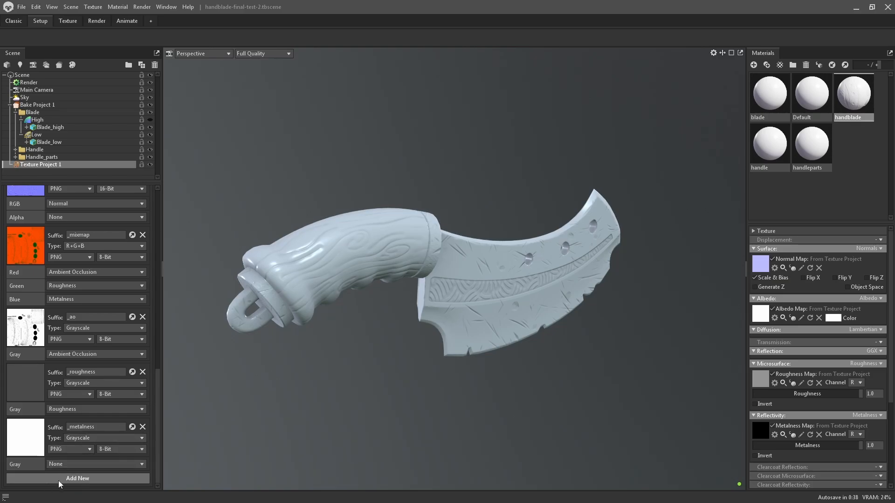
pyautogui.click(83, 464)
pyautogui.click(71, 436)
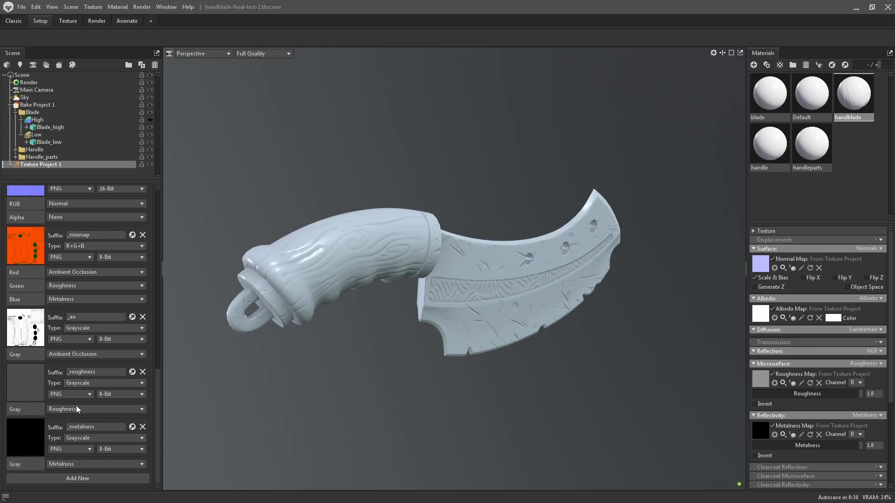
# Review the output maps and remove the packed _mixmap output map from the texture project
pyautogui.scroll(5, 70, 387)
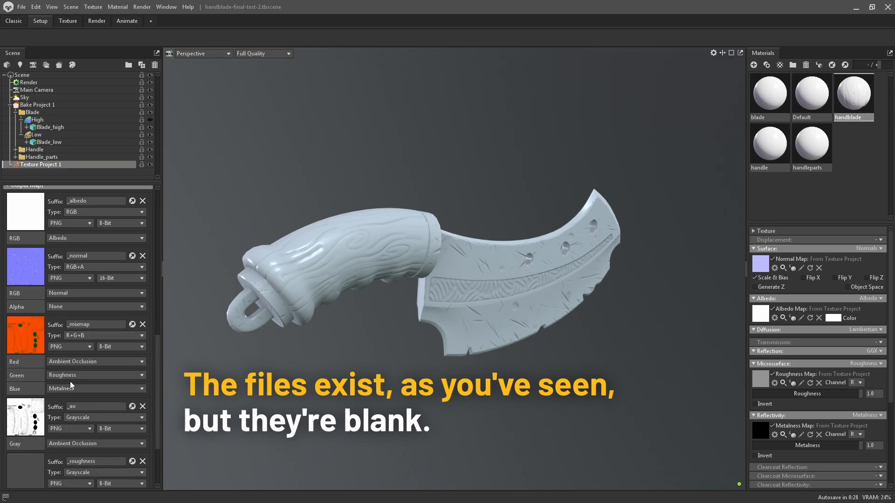
pyautogui.scroll(-3, 70, 381)
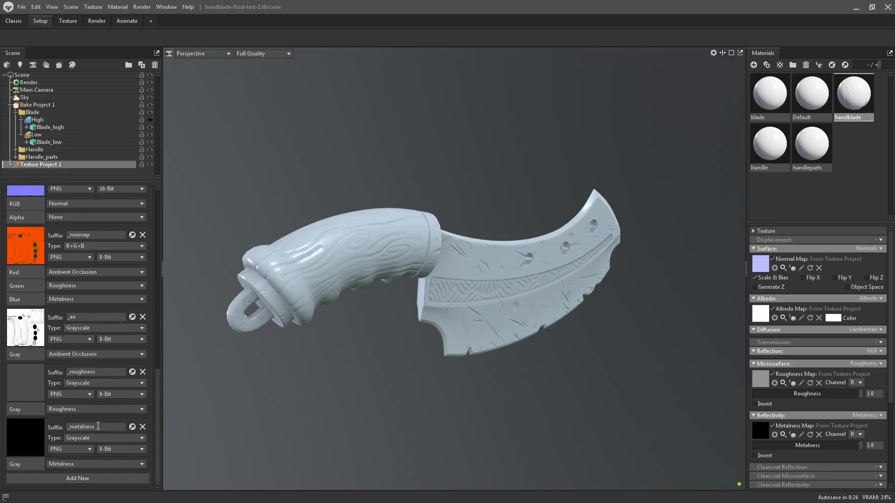
pyautogui.scroll(3, 96, 415)
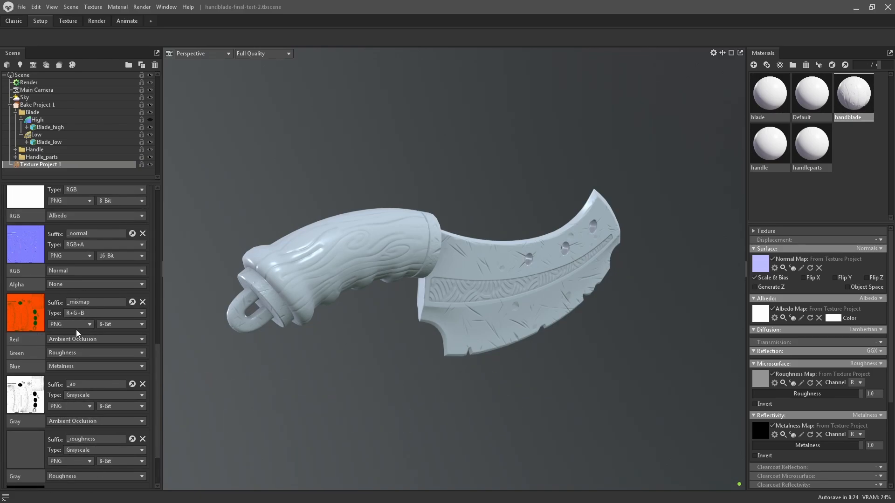
pyautogui.click(143, 303)
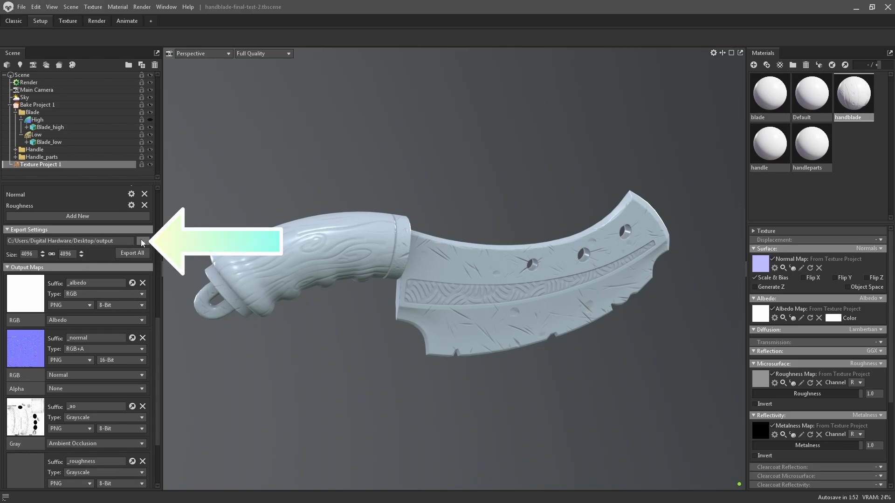
pyautogui.scroll(2, 78, 280)
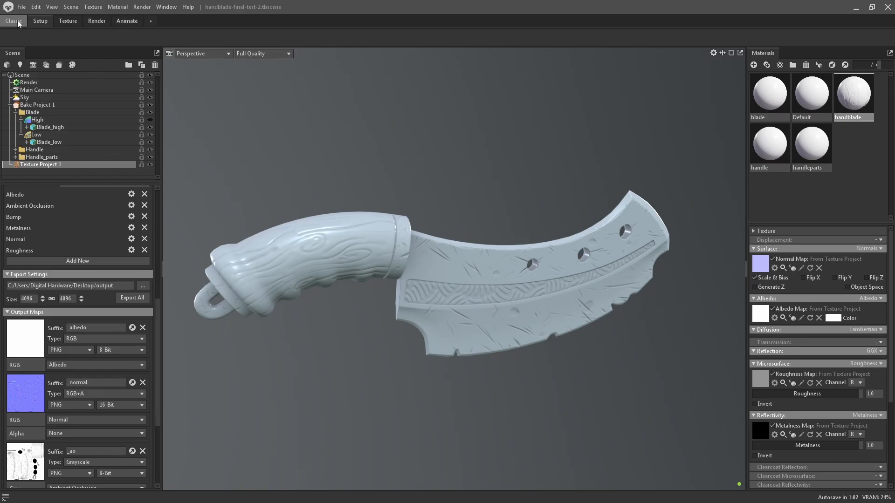
# Look through the Setup, Texture, Render and Animate workspaces to compare their layouts
pyautogui.click(40, 22)
pyautogui.scroll(2, 66, 197)
pyautogui.click(69, 22)
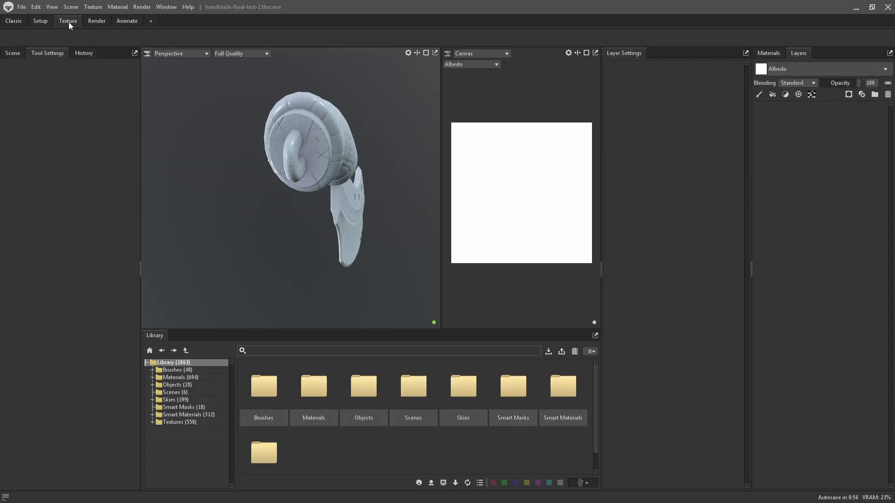
pyautogui.click(97, 21)
pyautogui.click(127, 22)
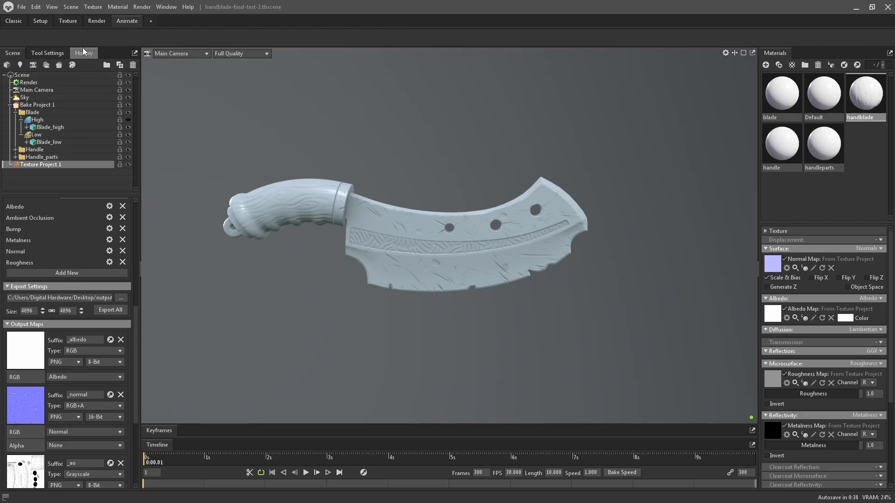
# Switch to the Texture workspace, show the blade from its side in the 3D view and reposition the albedo canvas
pyautogui.click(68, 21)
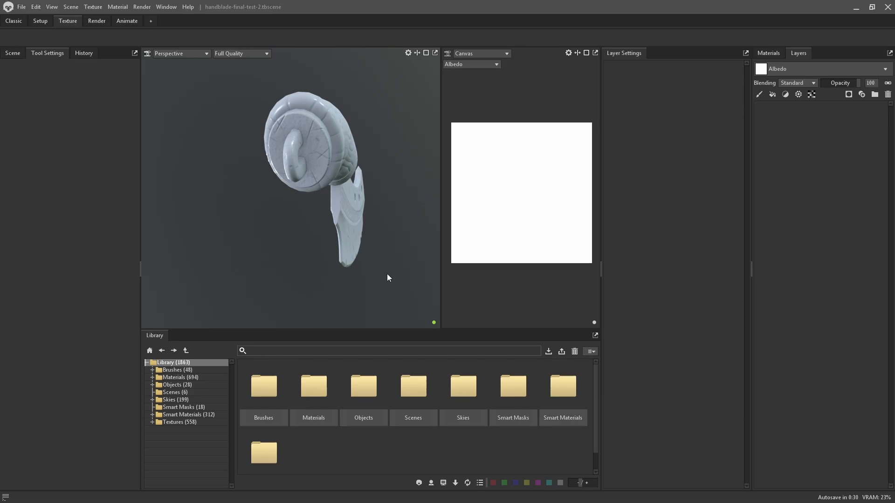
pyautogui.moveTo(386, 278); pyautogui.dragTo(327, 185)
pyautogui.moveTo(267, 199); pyautogui.dragTo(396, 195)
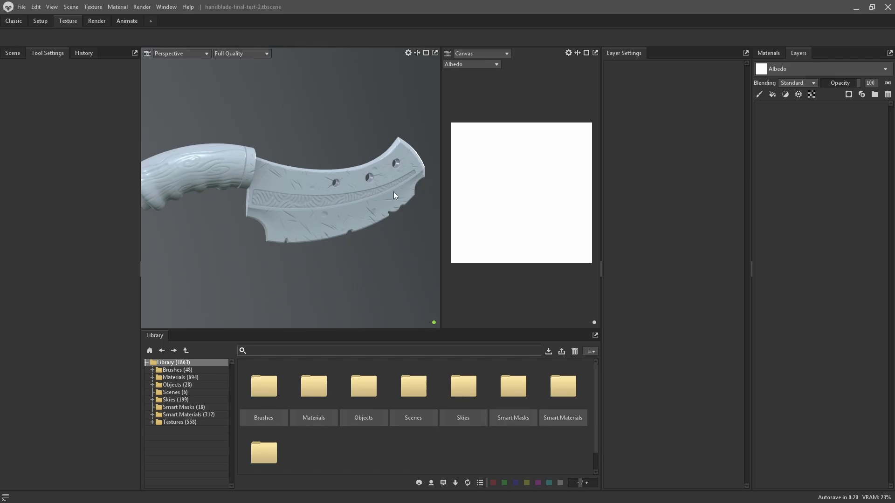
pyautogui.moveTo(529, 162); pyautogui.dragTo(500, 172, button='middle')
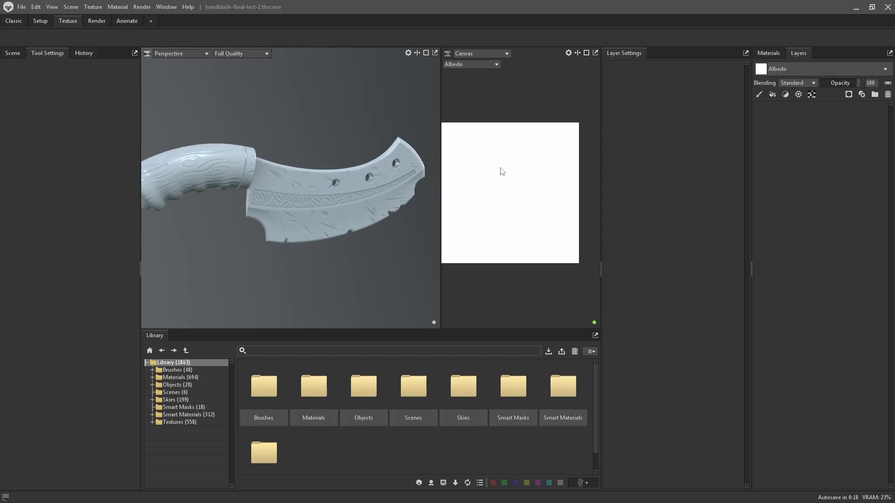
pyautogui.moveTo(463, 140); pyautogui.dragTo(506, 167, button='middle')
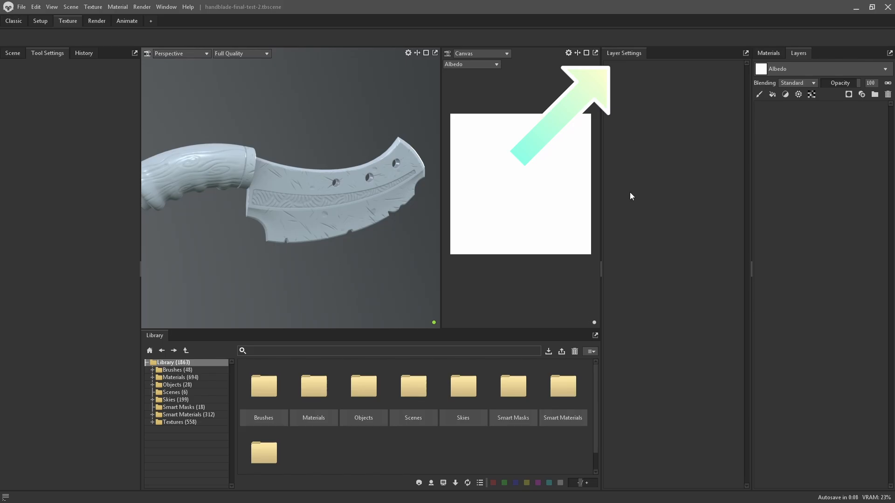
# Compare the scene's materials and the handblade material's settings with the texture project's layer stack
pyautogui.click(767, 52)
pyautogui.click(799, 53)
pyautogui.click(770, 52)
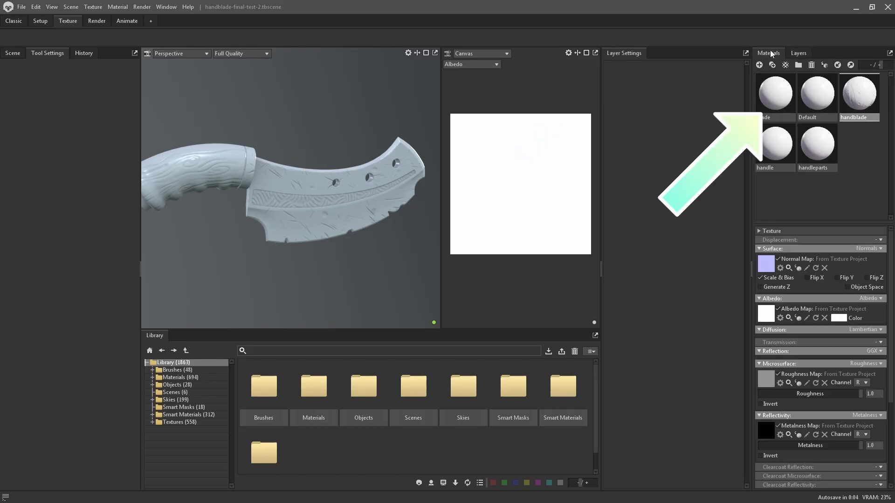
pyautogui.click(787, 54)
pyautogui.click(770, 54)
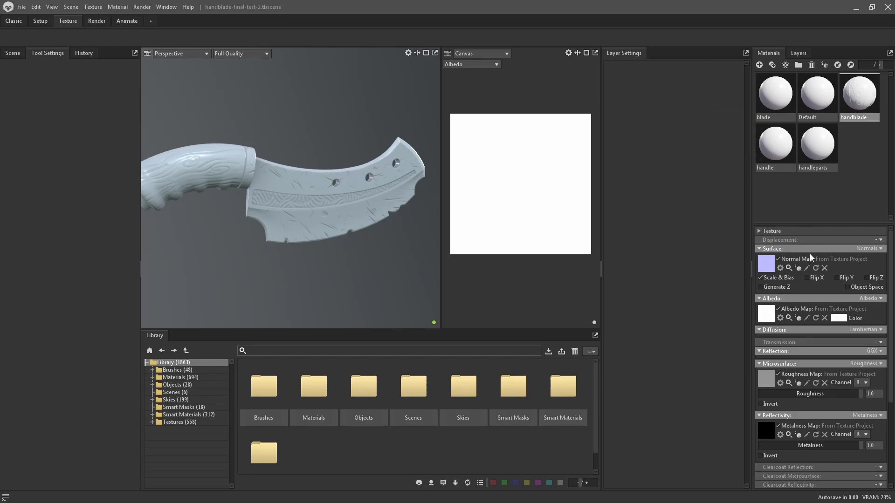
pyautogui.click(798, 55)
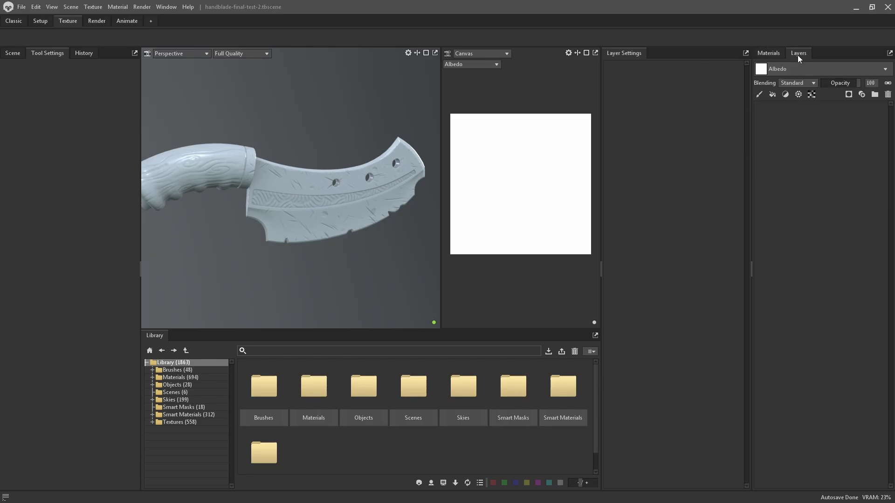
# Examine the project maps selectable for layers and the available blending modes, keeping Albedo and Standard
pyautogui.click(835, 71)
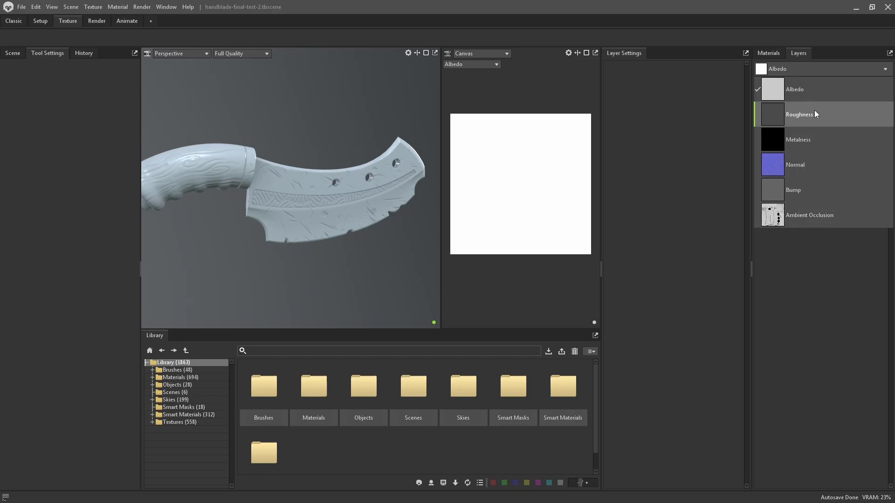
pyautogui.click(800, 68)
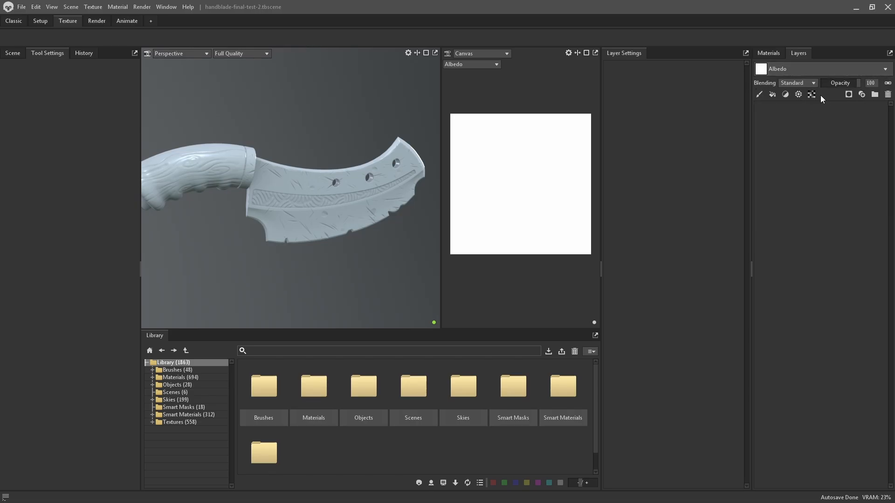
pyautogui.click(799, 82)
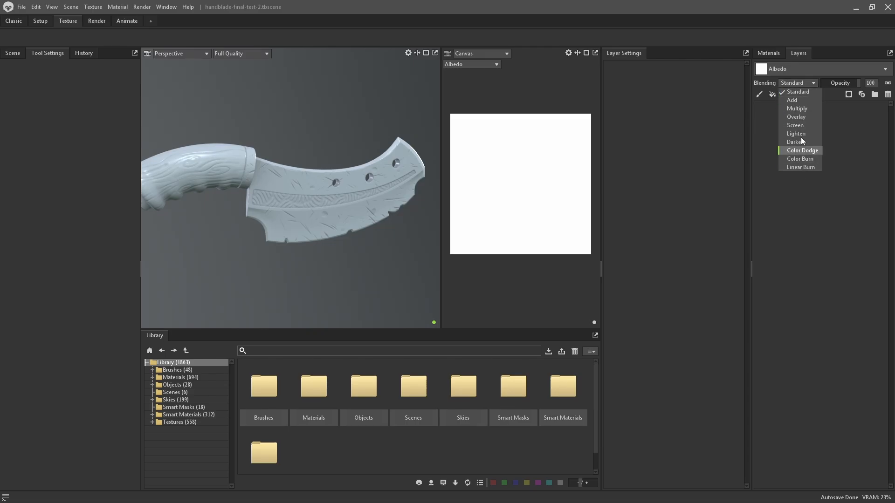
pyautogui.click(860, 158)
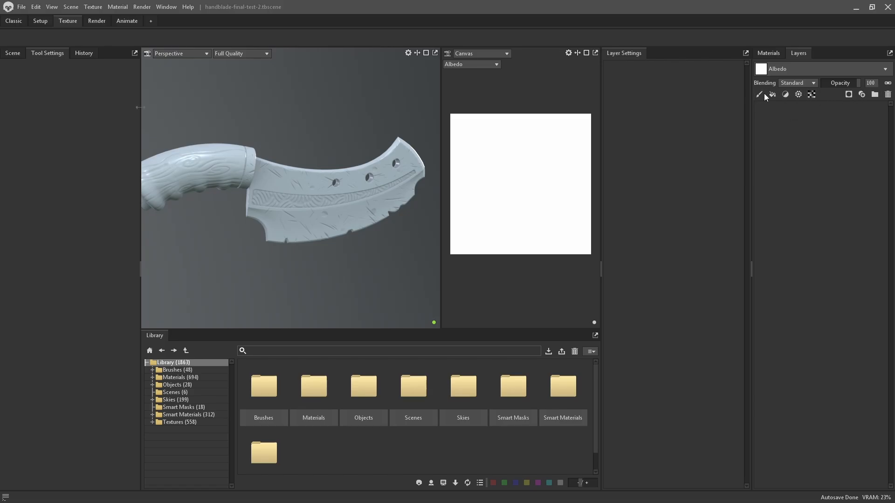
# Try resizing the workspace panes and frame the whole hand blade in the 3D view
pyautogui.moveTo(140, 107); pyautogui.dragTo(155, 107)
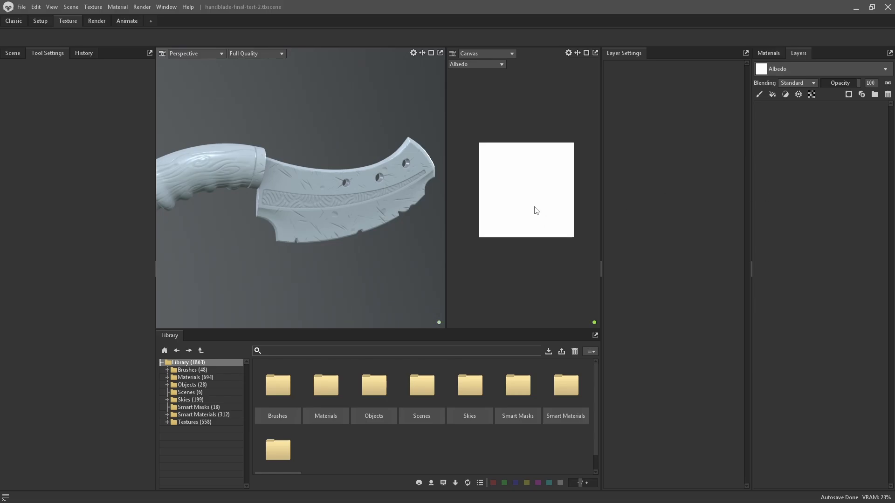
pyautogui.moveTo(397, 201); pyautogui.dragTo(324, 198, button='right')
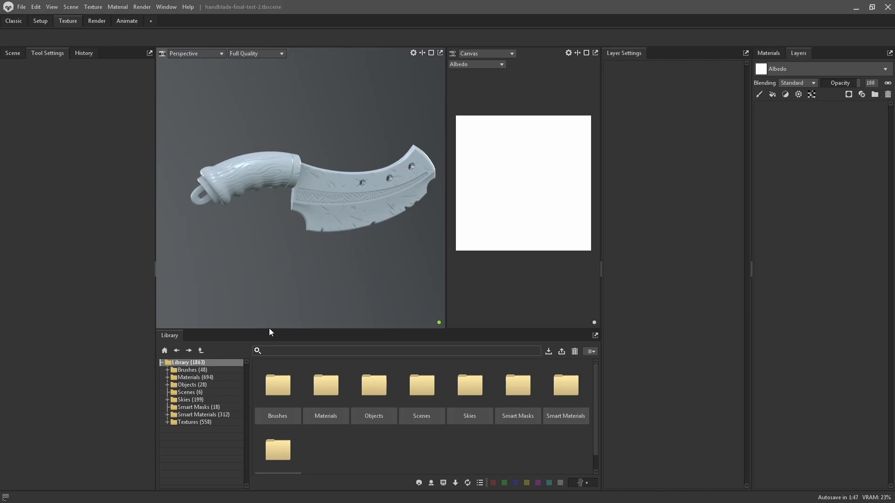
pyautogui.moveTo(270, 329)
pyautogui.mouseDown()
pyautogui.moveTo(267, 225)
pyautogui.moveTo(252, 330)
pyautogui.mouseUp()
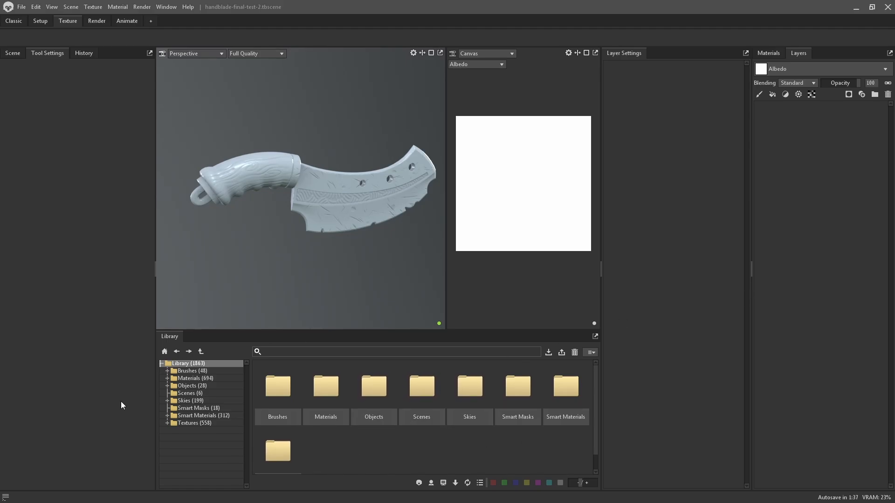
pyautogui.moveTo(156, 379); pyautogui.dragTo(140, 379)
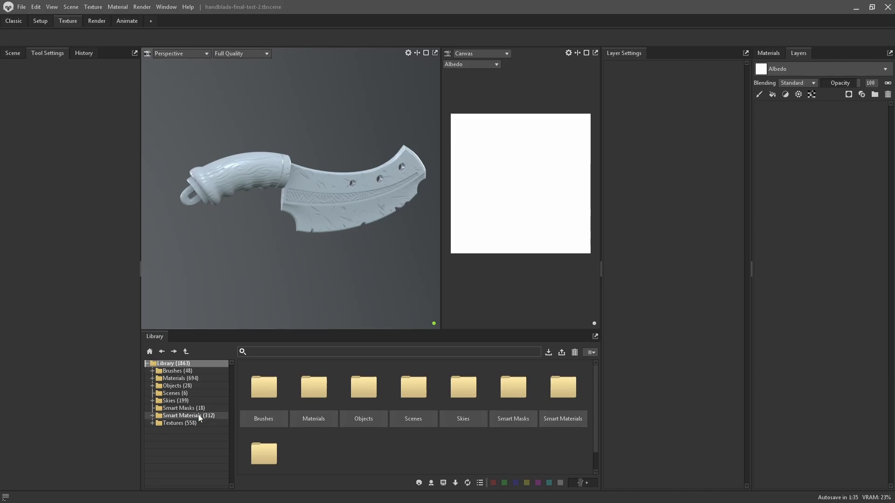
# Browse the library's Brushes, Materials and Objects folders and enlarge the library pane to show more assets
pyautogui.click(172, 371)
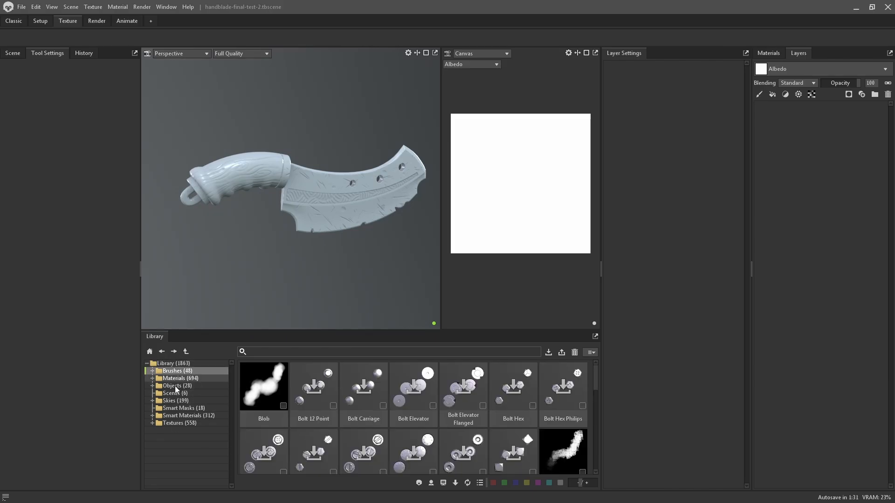
pyautogui.click(179, 378)
pyautogui.click(170, 386)
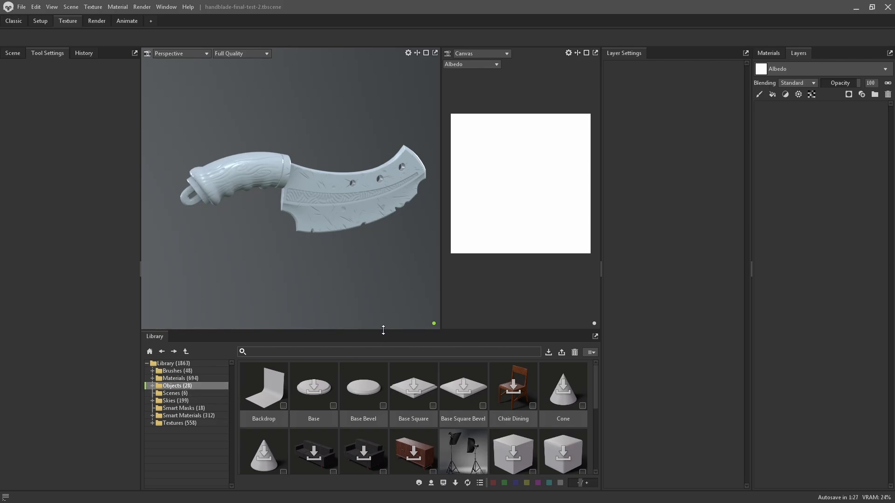
pyautogui.moveTo(383, 330); pyautogui.dragTo(400, 176)
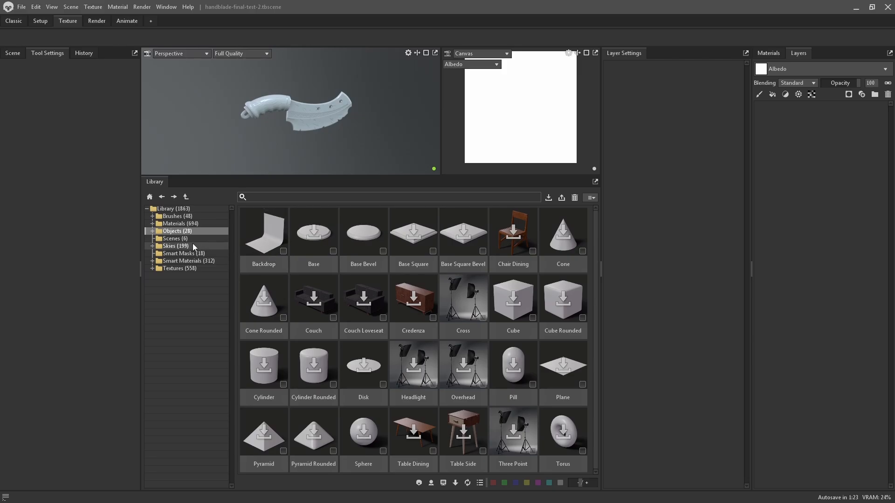
# Examine the Lights and Meshes subfolders of the library's Objects folder
pyautogui.click(152, 232)
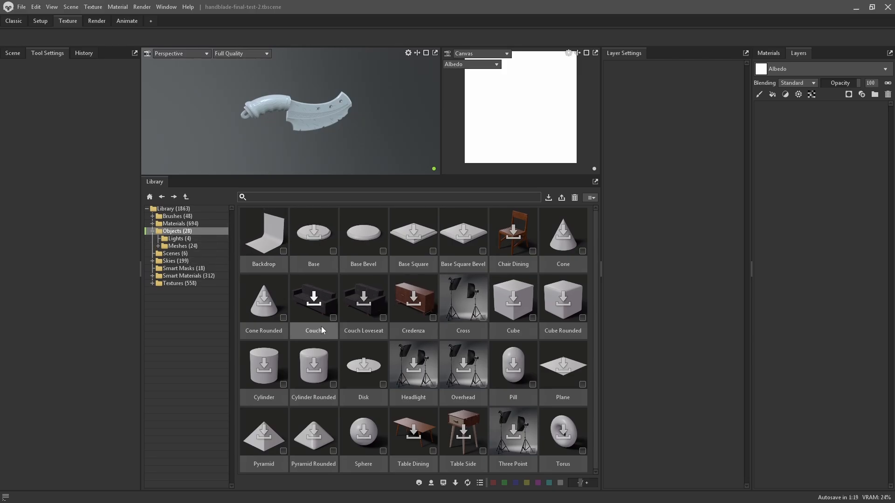
pyautogui.click(173, 240)
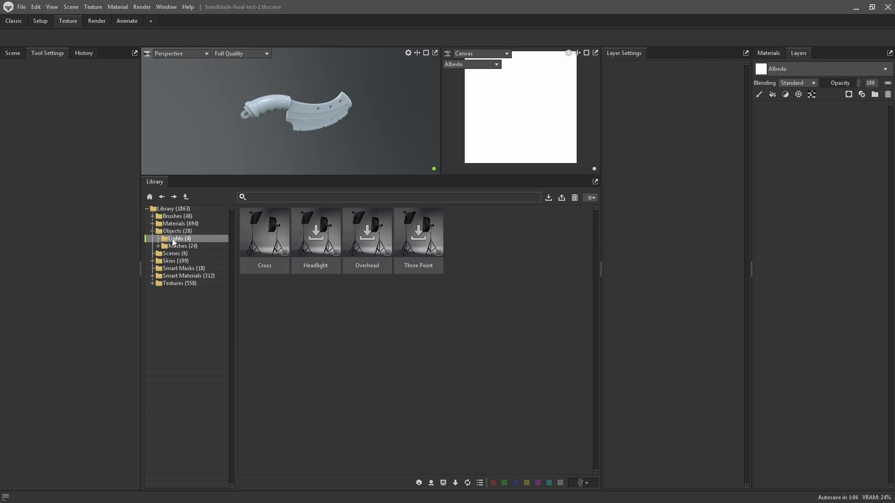
pyautogui.click(184, 246)
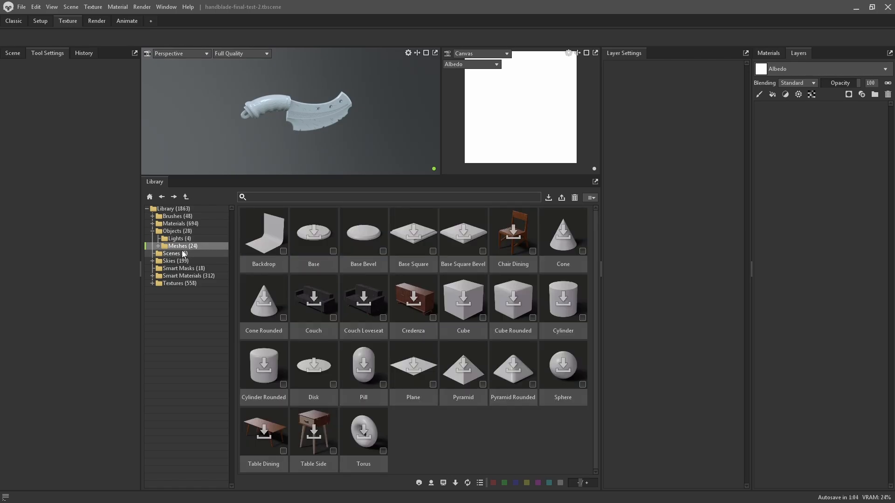
pyautogui.click(182, 231)
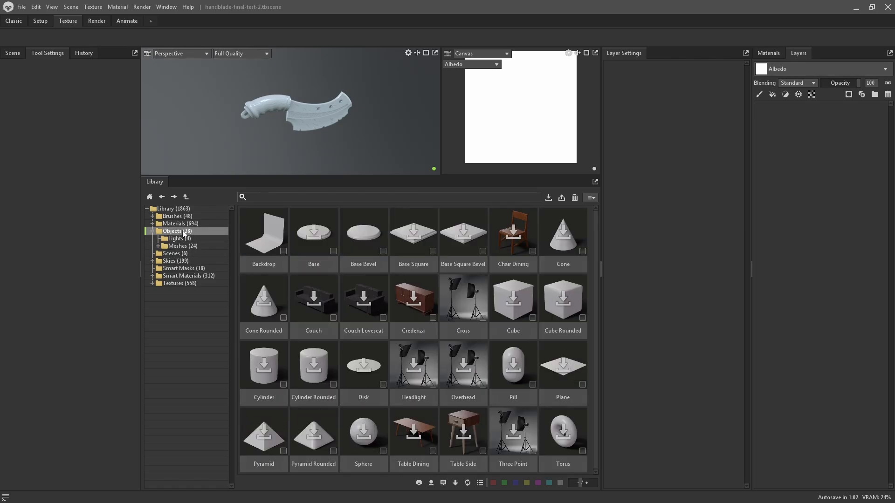
pyautogui.click(153, 231)
# Examine the library's brushes, including the Nuts-Bolts and Organic subfolders and the full brush collection
pyautogui.click(153, 216)
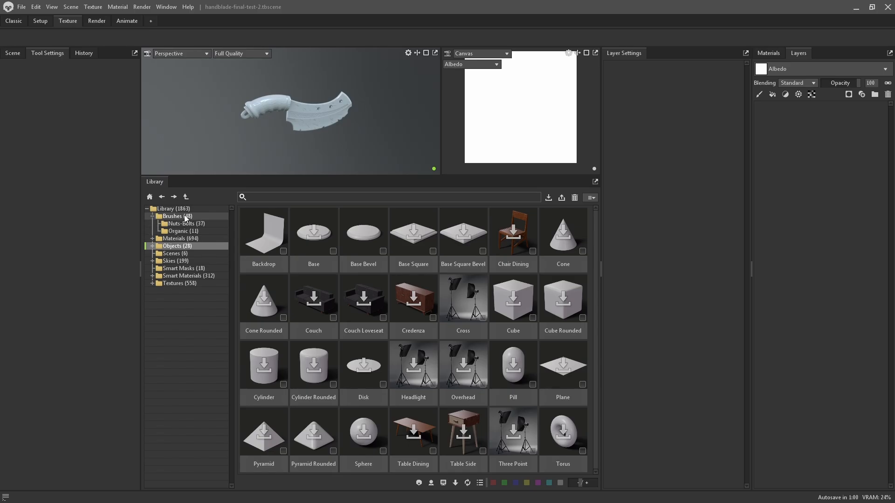
pyautogui.click(183, 224)
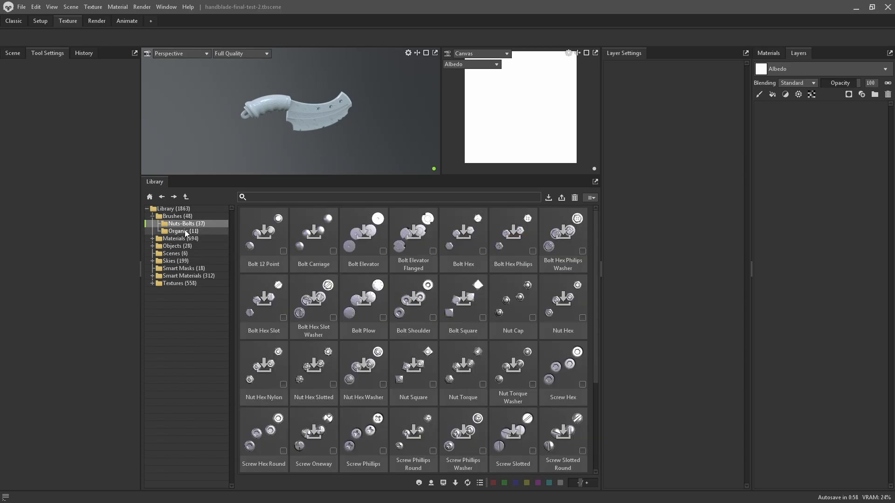
pyautogui.click(191, 231)
pyautogui.click(187, 217)
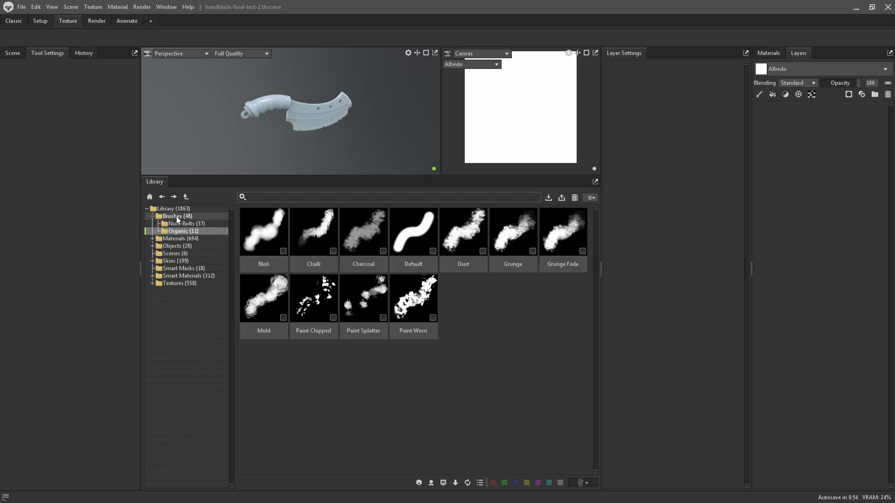
pyautogui.scroll(-1, 421, 326)
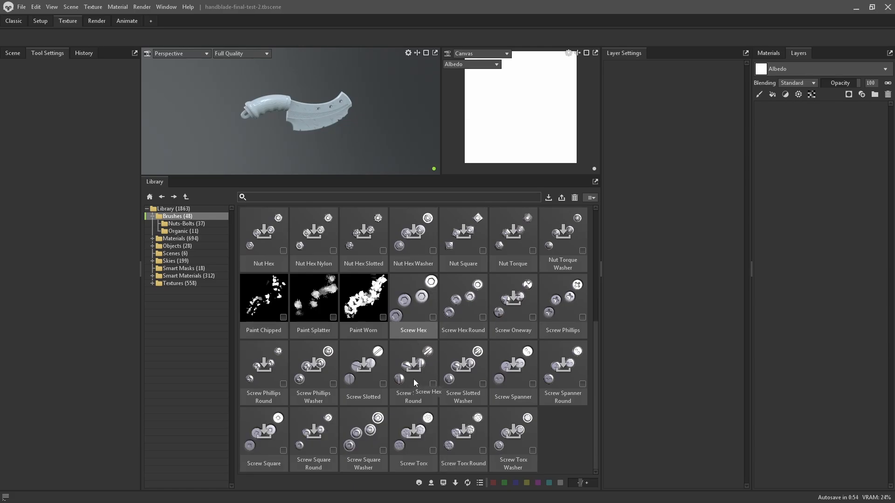
pyautogui.scroll(-2, 413, 379)
pyautogui.scroll(3, 413, 379)
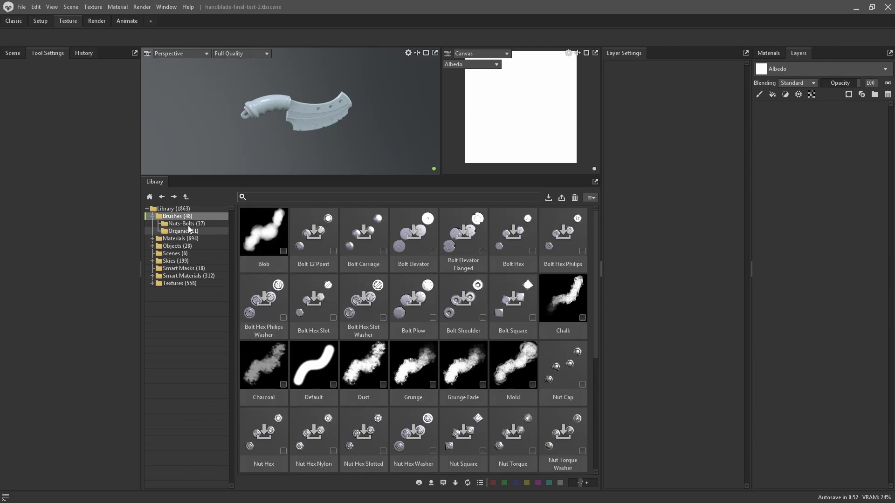
pyautogui.click(150, 216)
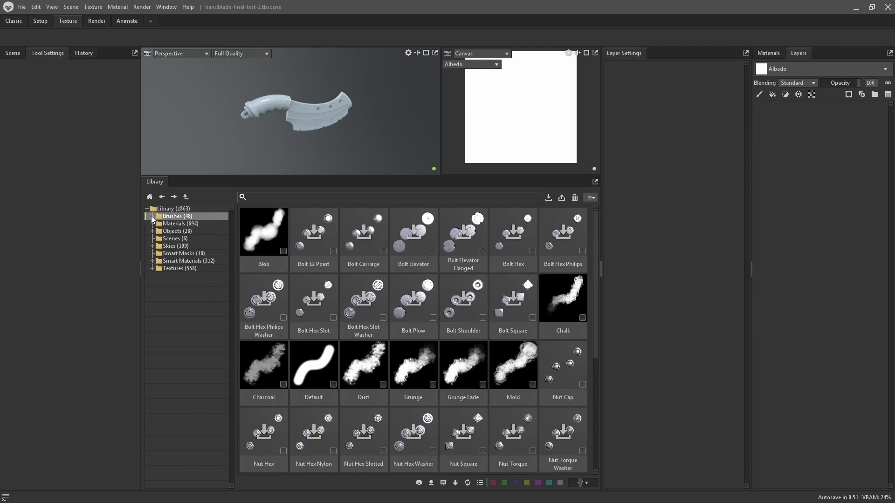
# Look through the library's Scenes, Skies and Smart Masks folders, including the list of sky subfolders
pyautogui.click(174, 239)
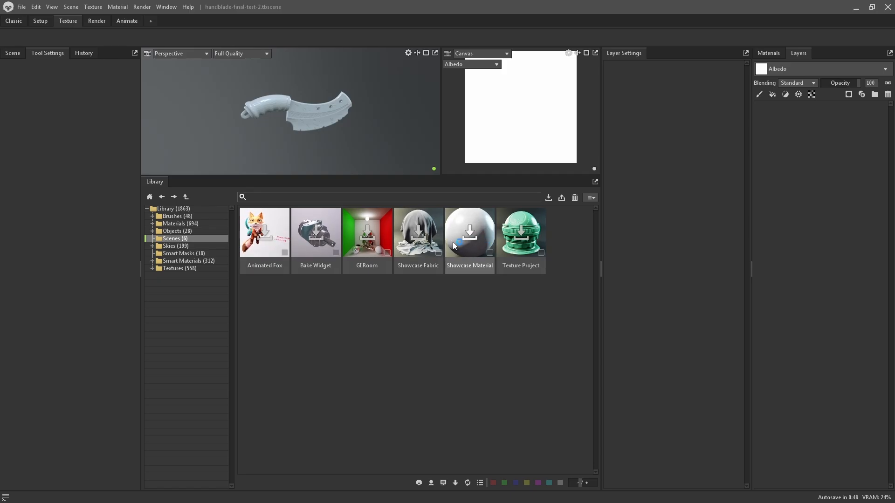
pyautogui.click(175, 246)
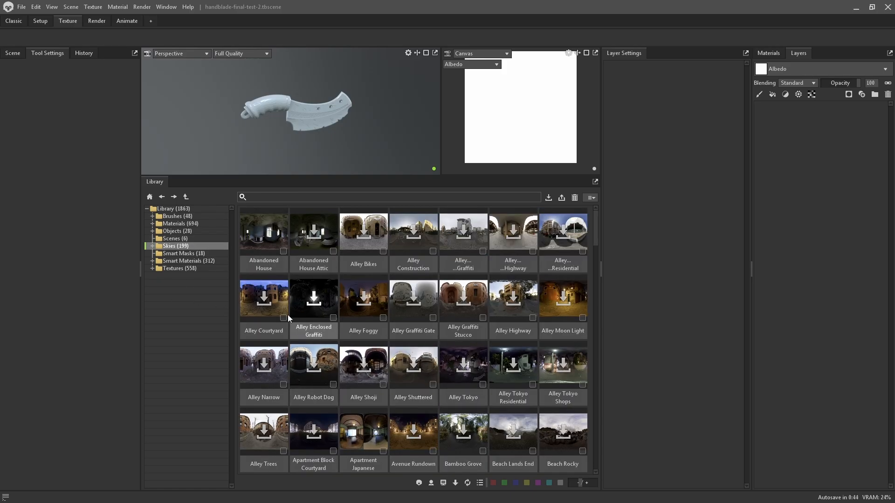
pyautogui.click(153, 246)
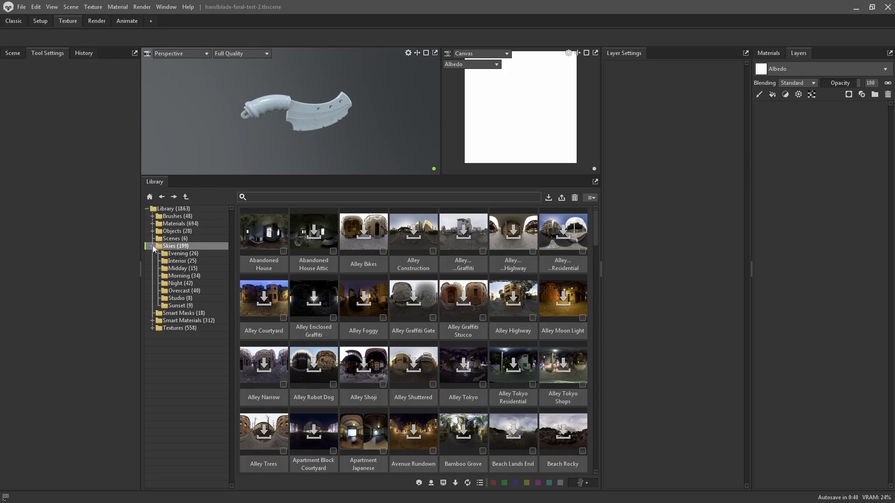
pyautogui.click(152, 247)
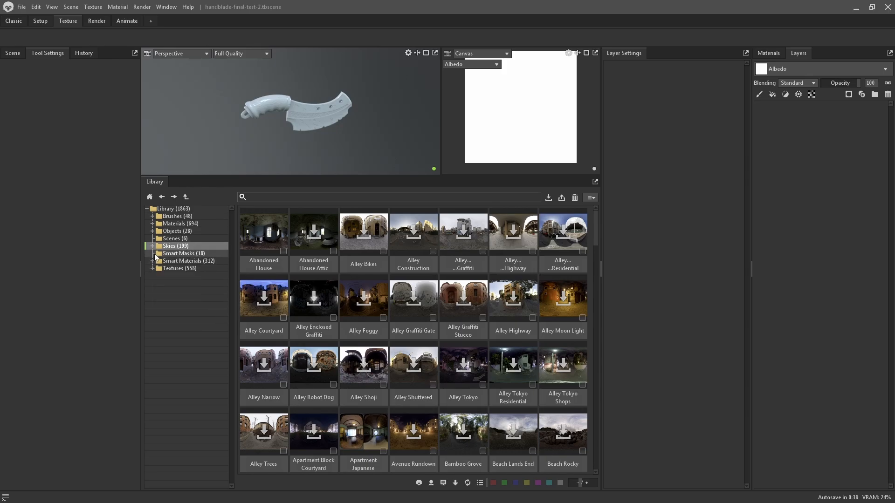
pyautogui.click(177, 254)
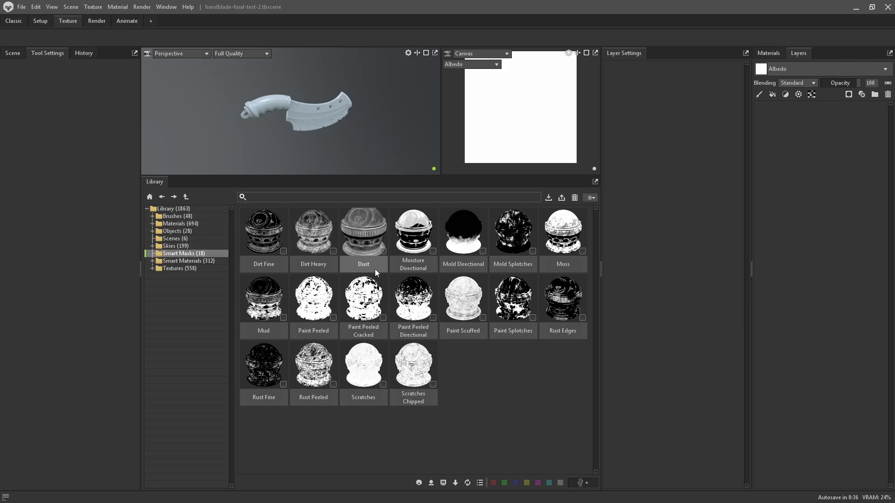
# Examine the Smart Materials categories and browse the Metal smart materials in the library
pyautogui.click(187, 262)
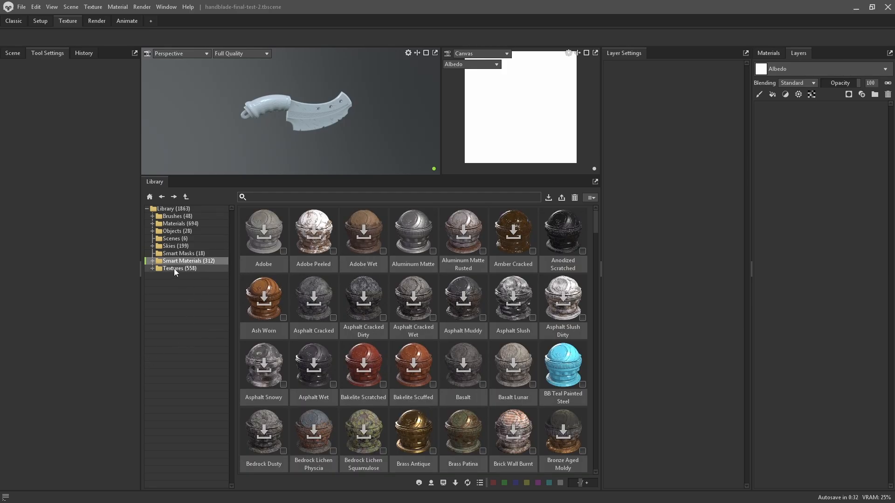
pyautogui.click(152, 261)
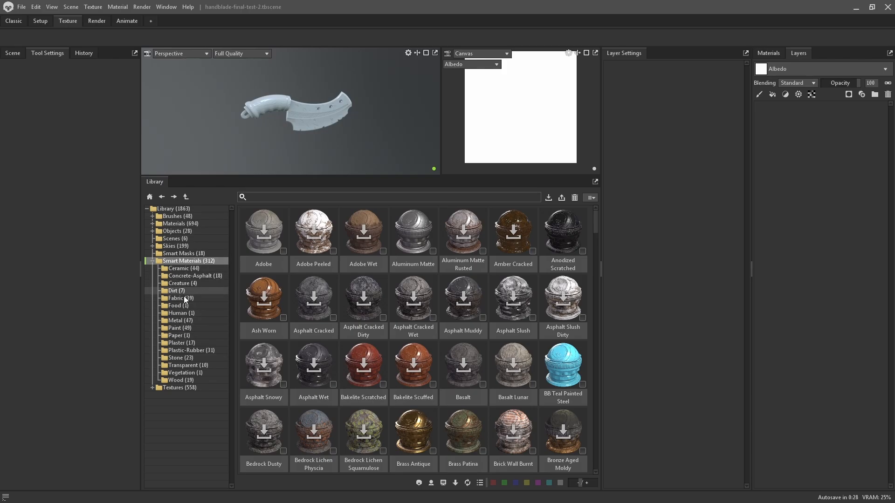
pyautogui.click(179, 327)
pyautogui.click(180, 322)
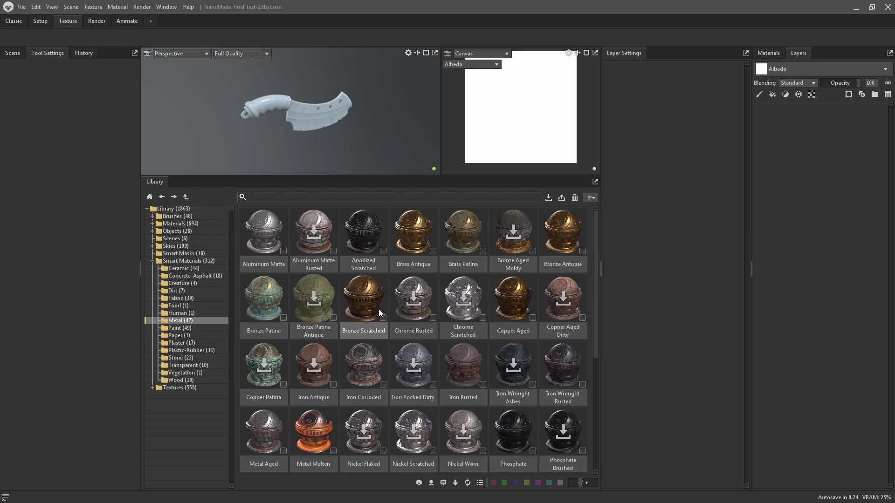
pyautogui.scroll(-2, 378, 309)
pyautogui.scroll(2, 445, 302)
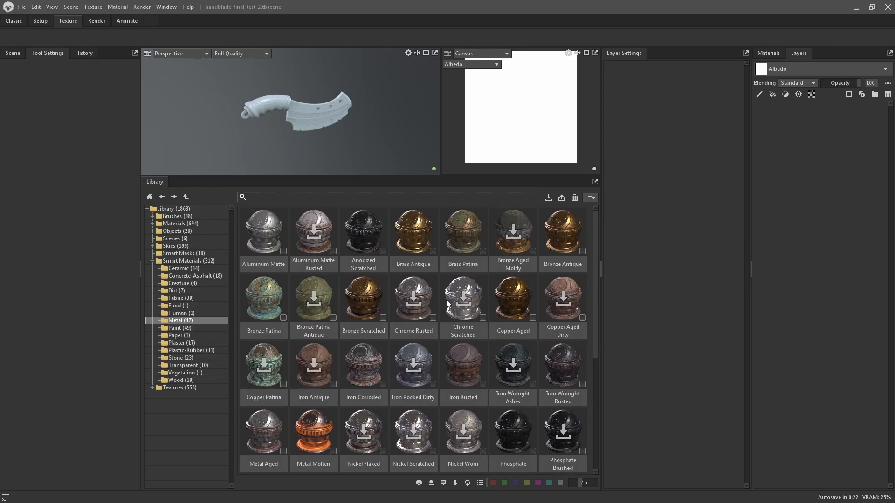
pyautogui.click(152, 261)
# Browse the Brushes and Grunge Maps subfolders of the library's Textures folder
pyautogui.click(152, 269)
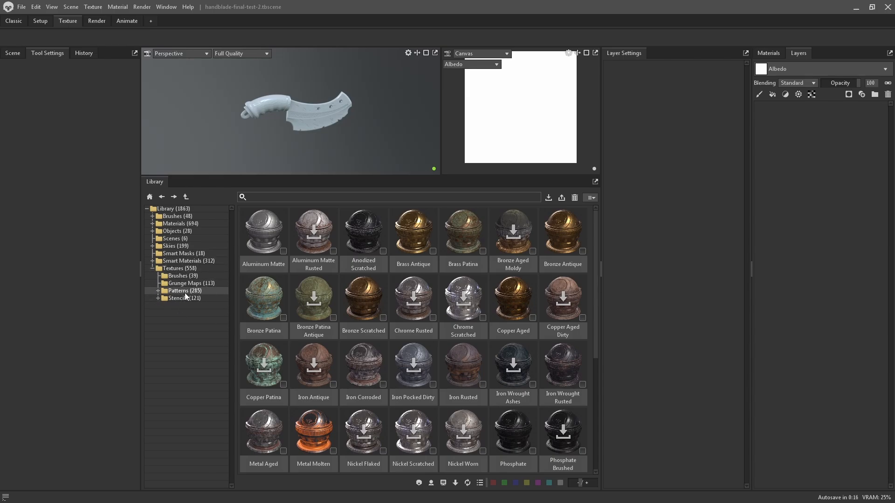
pyautogui.click(180, 276)
pyautogui.scroll(-1, 406, 347)
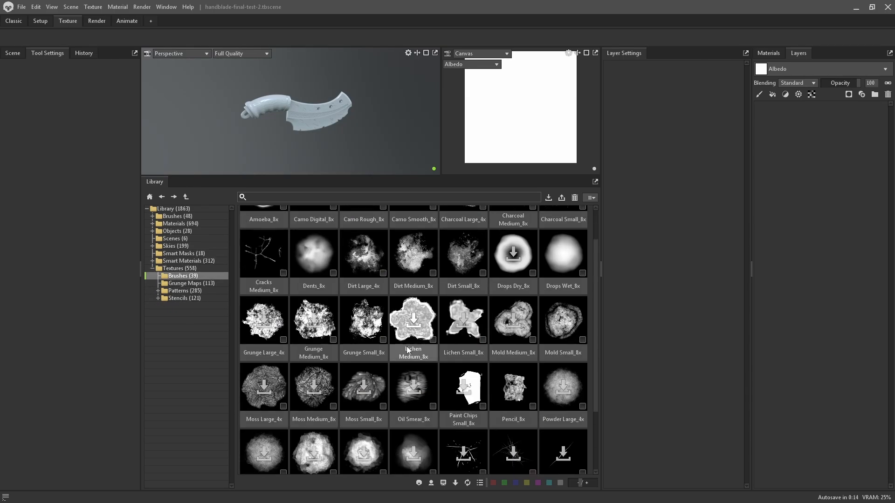
pyautogui.scroll(-2, 407, 346)
pyautogui.scroll(3, 407, 346)
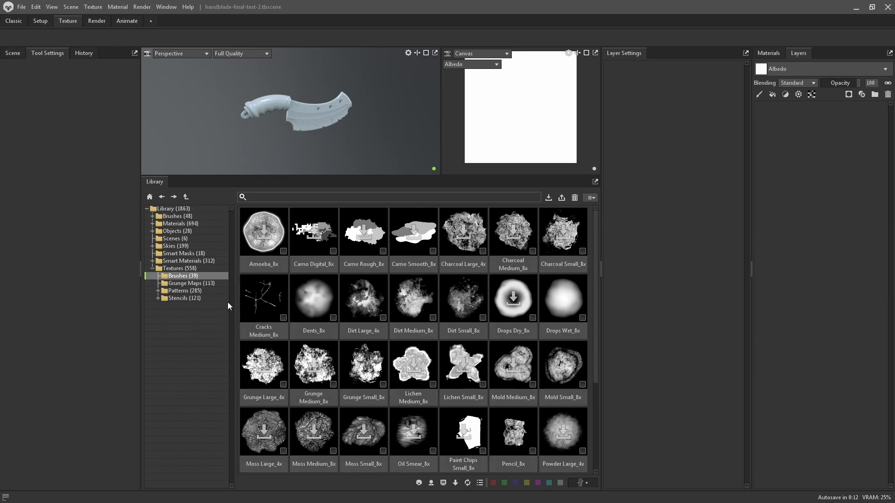
pyautogui.click(180, 284)
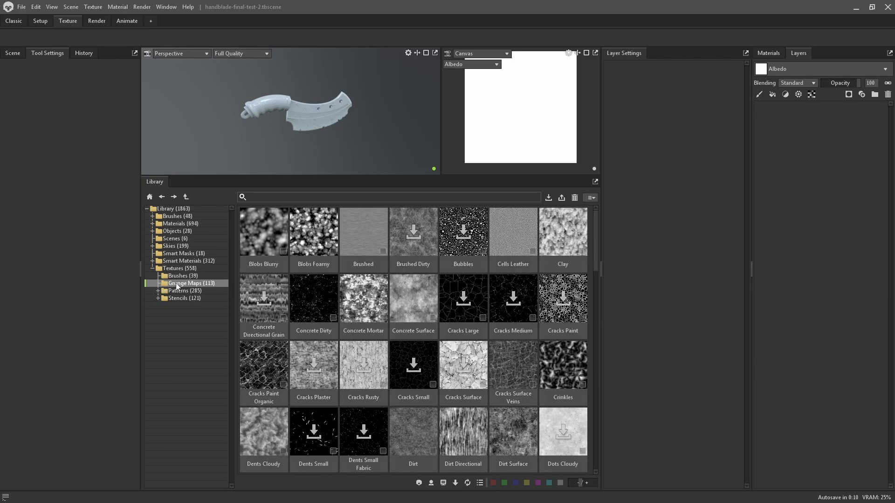
pyautogui.scroll(-9, 364, 322)
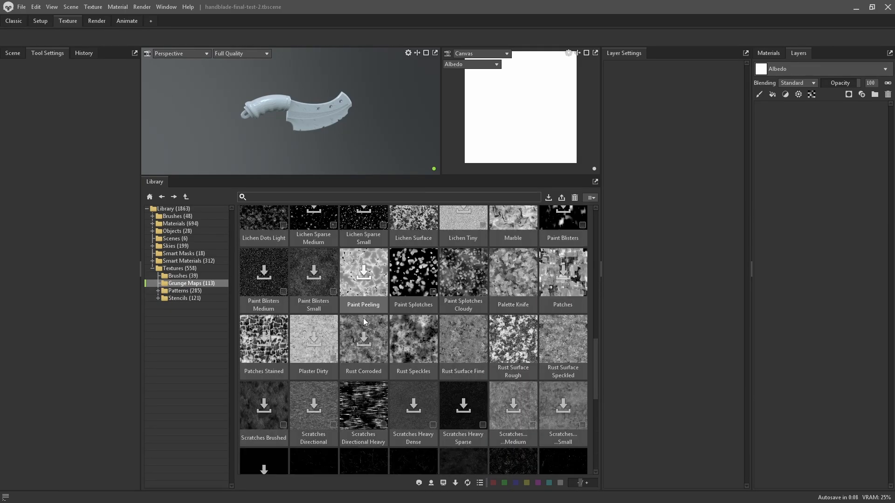
pyautogui.scroll(5, 515, 326)
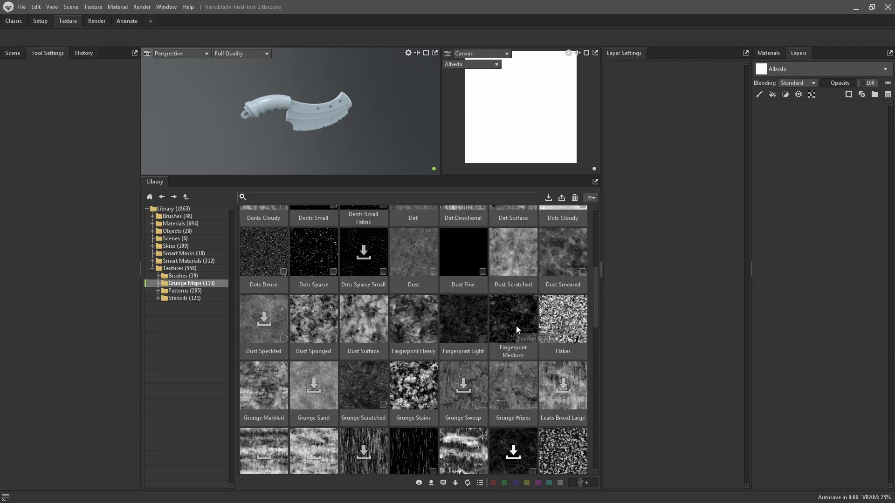
pyautogui.scroll(4, 515, 325)
# Examine the stencil textures, including the Icons, Shapes and Trim subfolders
pyautogui.click(177, 298)
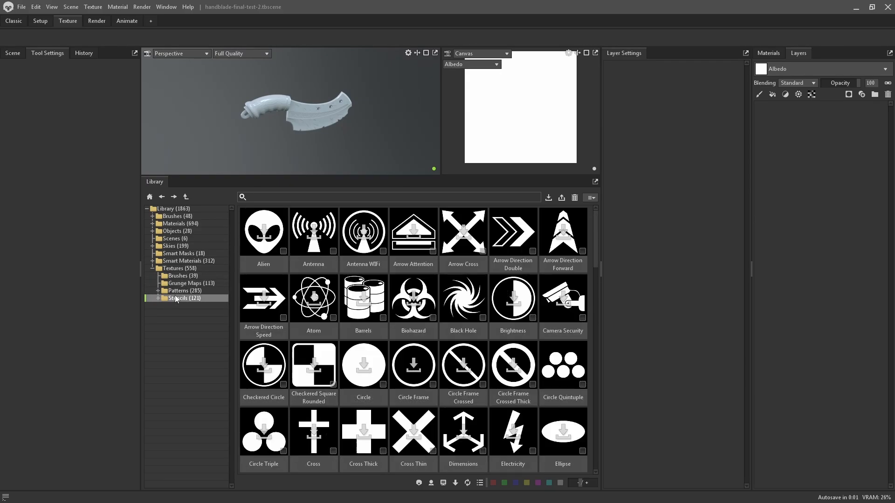
pyautogui.click(158, 298)
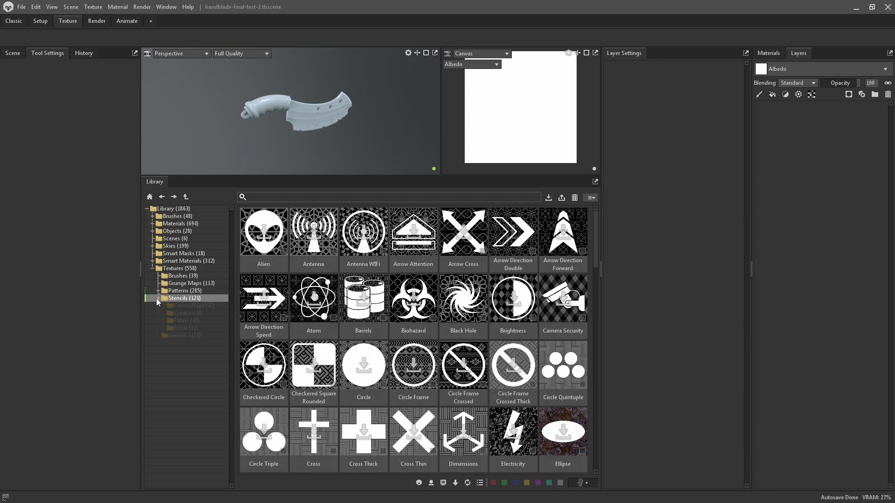
pyautogui.click(184, 306)
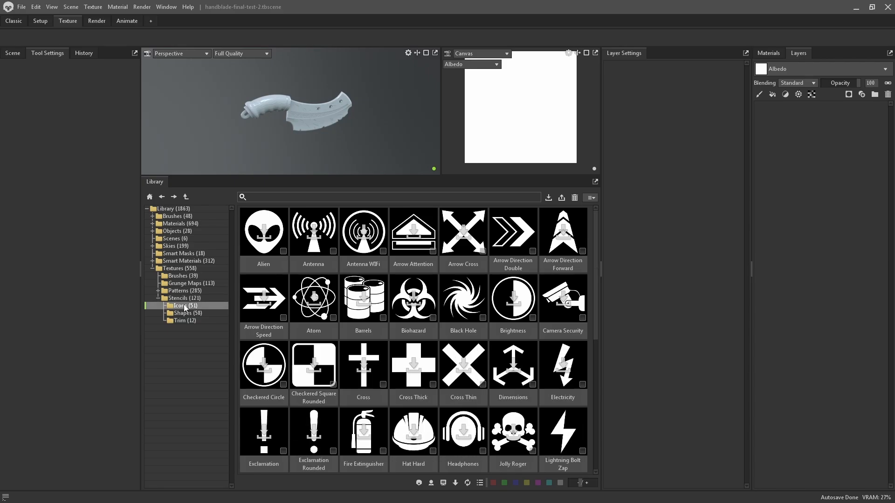
pyautogui.click(184, 313)
pyautogui.click(184, 322)
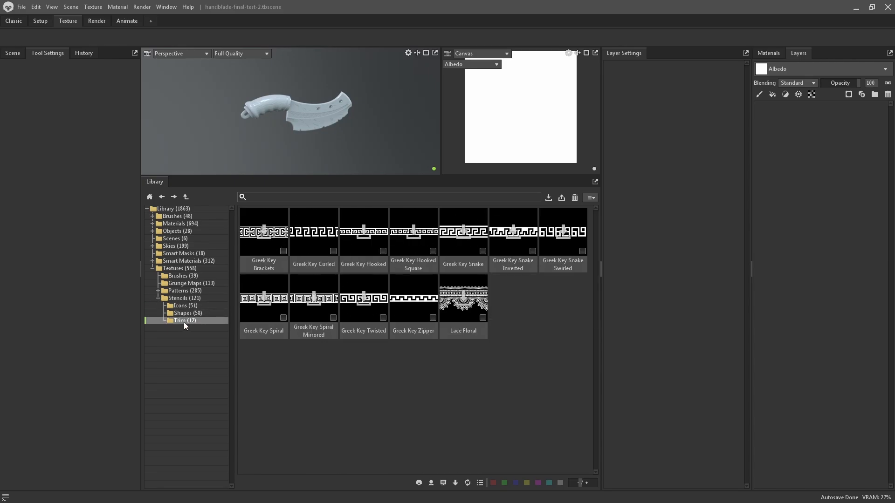
pyautogui.click(185, 299)
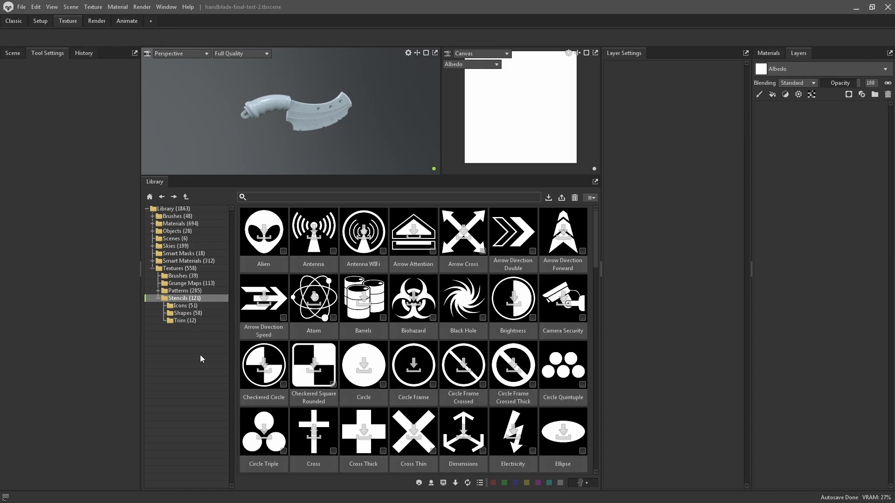
pyautogui.click(158, 299)
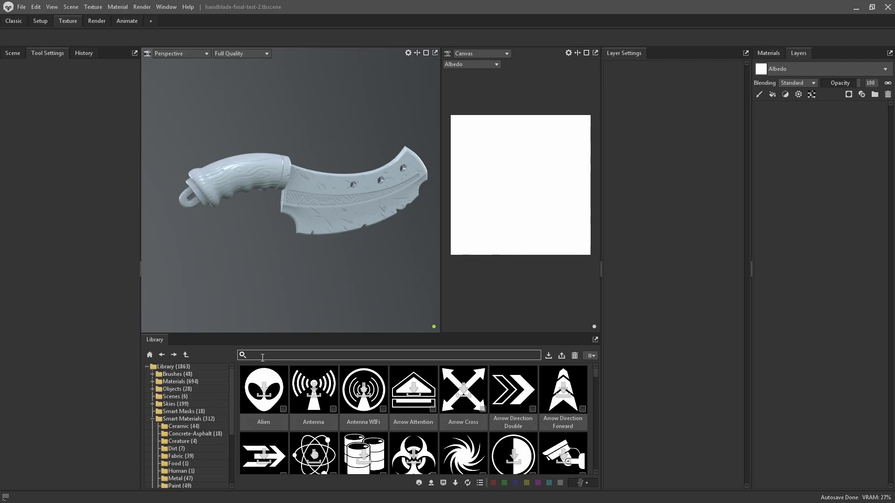
# Search the library's stencil textures for "rust"
pyautogui.write('rust')
pyautogui.press('Return')
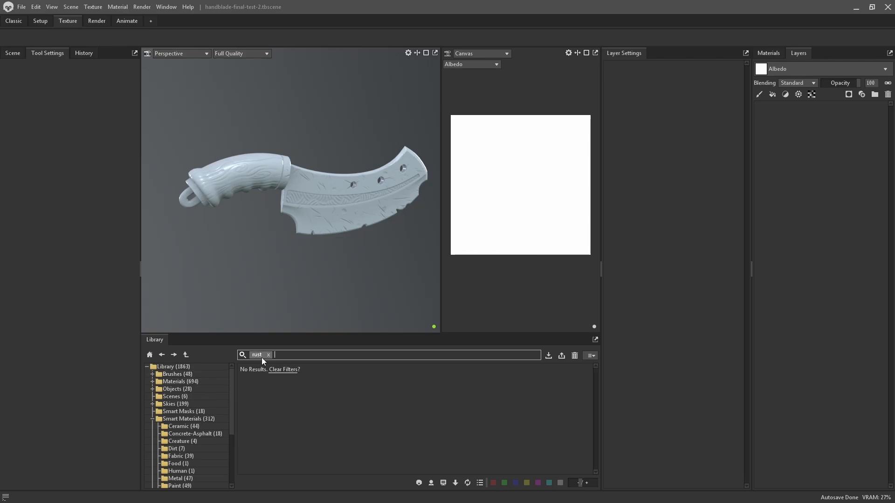
# Check the "rust" search results in the Smart Materials, Textures, Stone and Plaster folders of the library
pyautogui.scroll(-2, 191, 445)
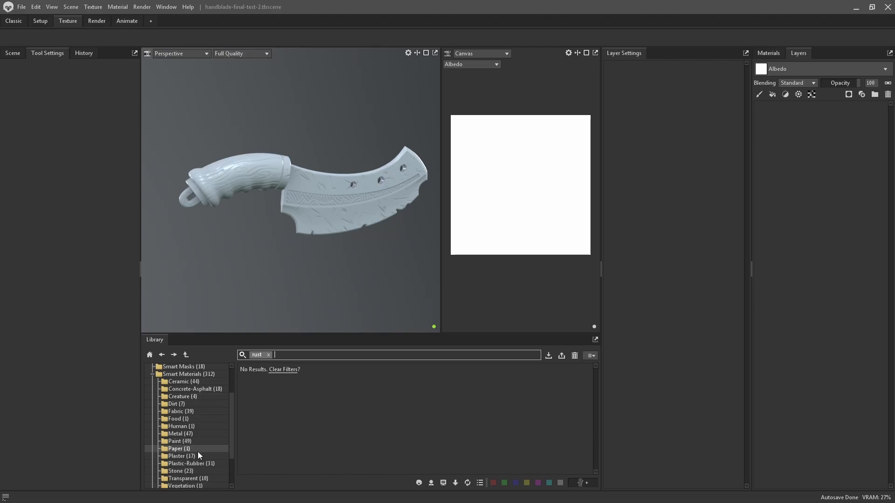
pyautogui.click(179, 374)
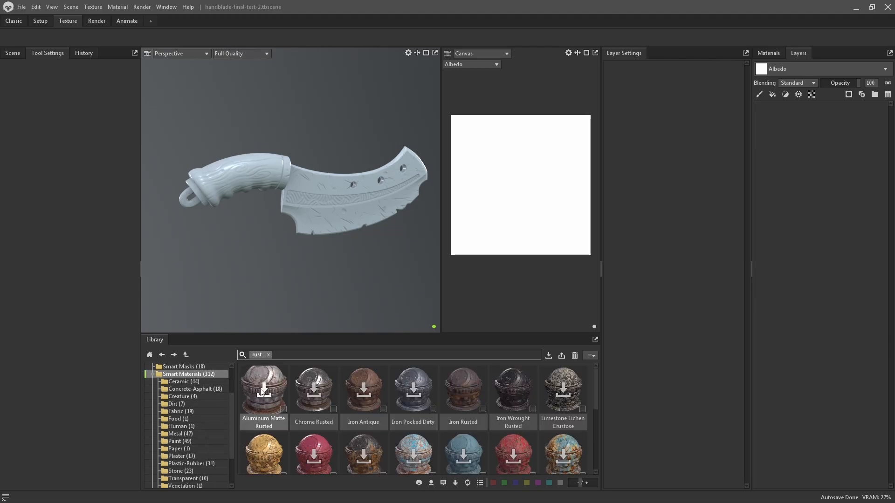
pyautogui.scroll(-2, 198, 431)
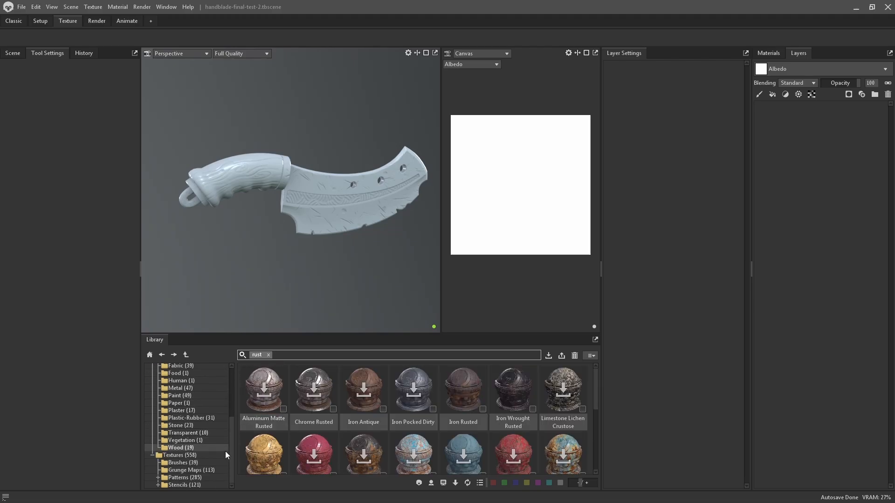
pyautogui.click(178, 456)
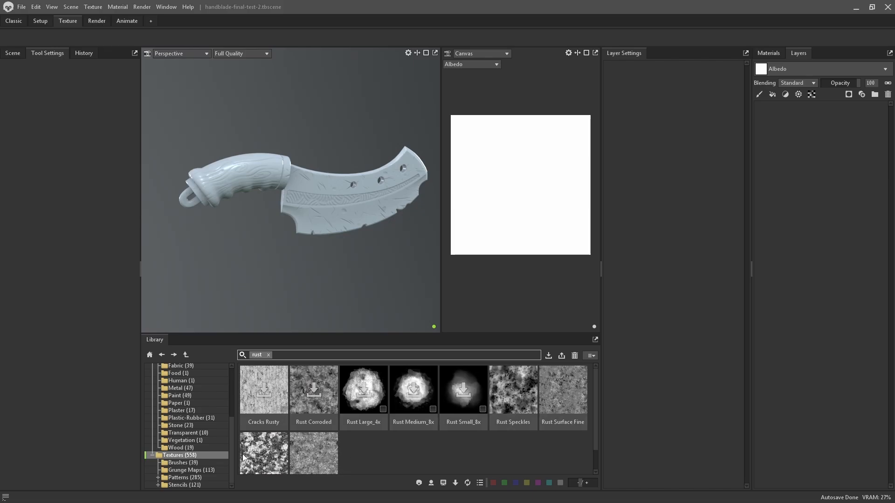
pyautogui.click(179, 428)
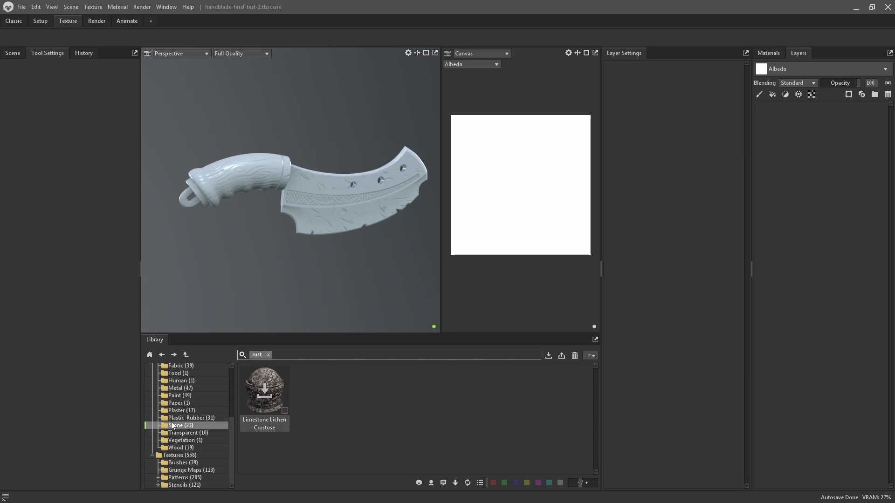
pyautogui.click(180, 411)
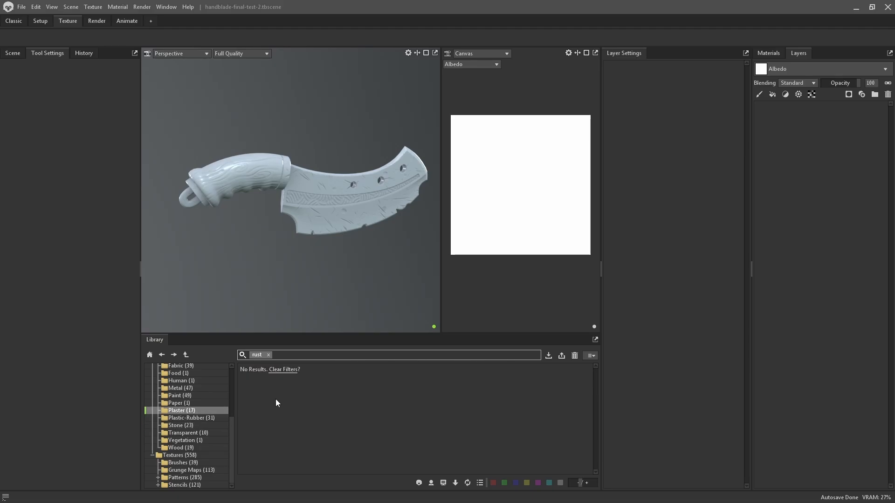
# Enlarge the library, view the "rust" matches in the expanded Materials folder, and clear the search filter
pyautogui.scroll(3, 188, 422)
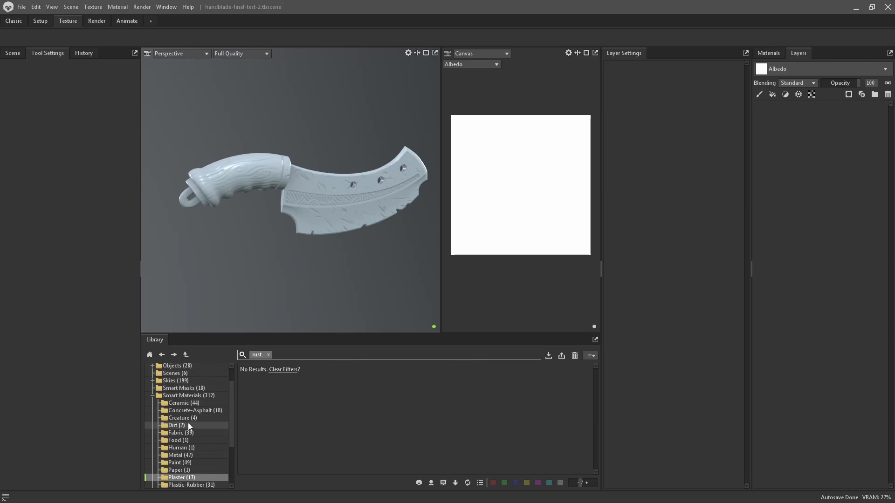
pyautogui.scroll(1, 189, 424)
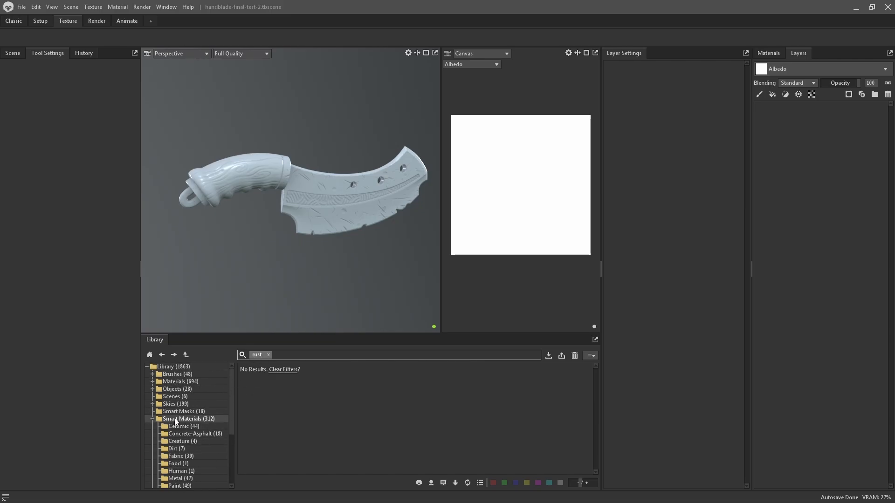
pyautogui.scroll(-1, 183, 415)
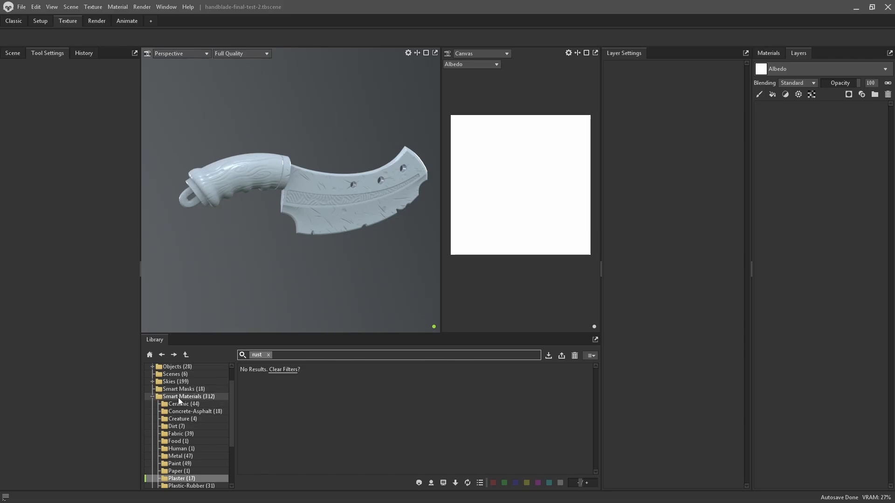
pyautogui.scroll(1, 178, 398)
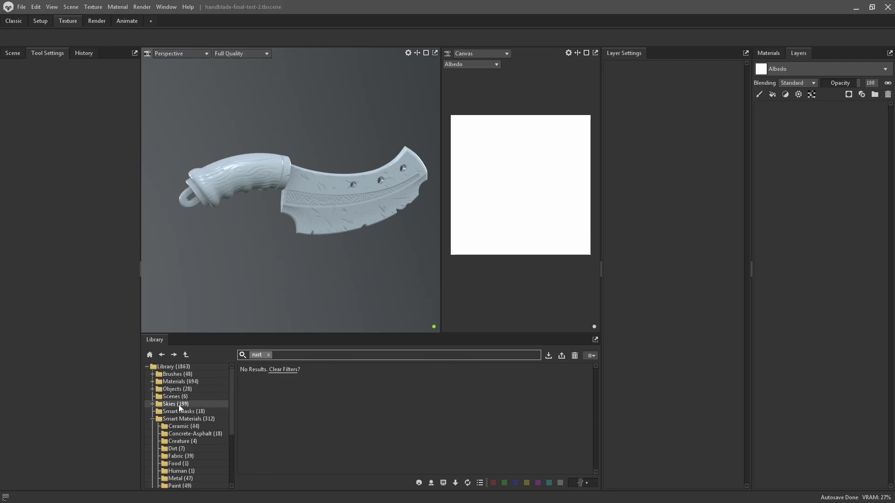
pyautogui.click(181, 419)
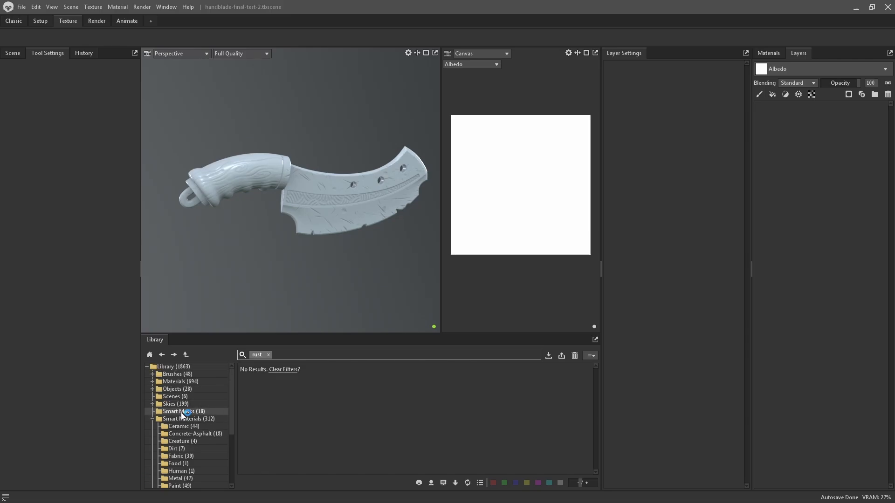
pyautogui.click(152, 381)
pyautogui.moveTo(234, 333); pyautogui.dragTo(242, 240)
pyautogui.click(172, 291)
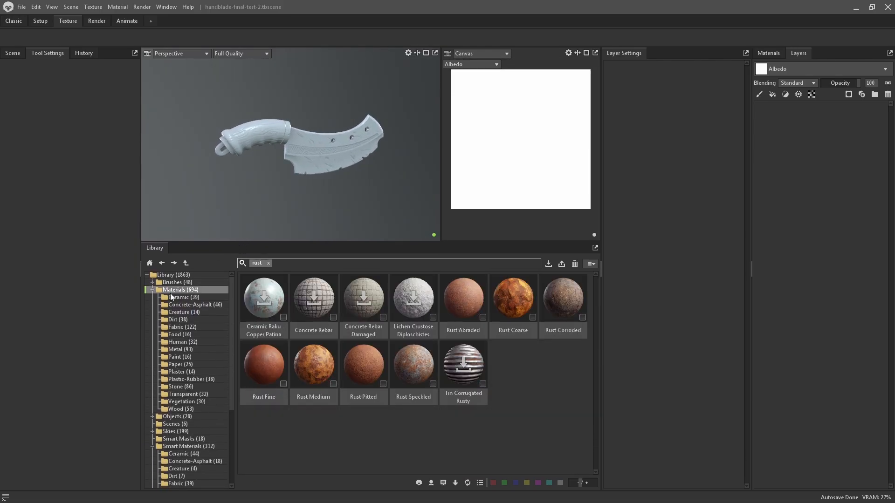
pyautogui.click(268, 263)
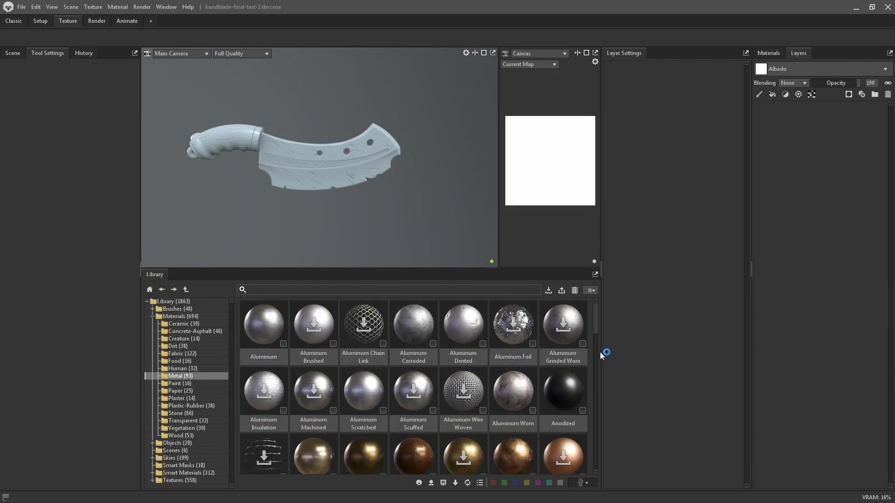
# Add the Nickel Pocked material from the library's Metal materials to the knife as a new layer
pyautogui.click(466, 373)
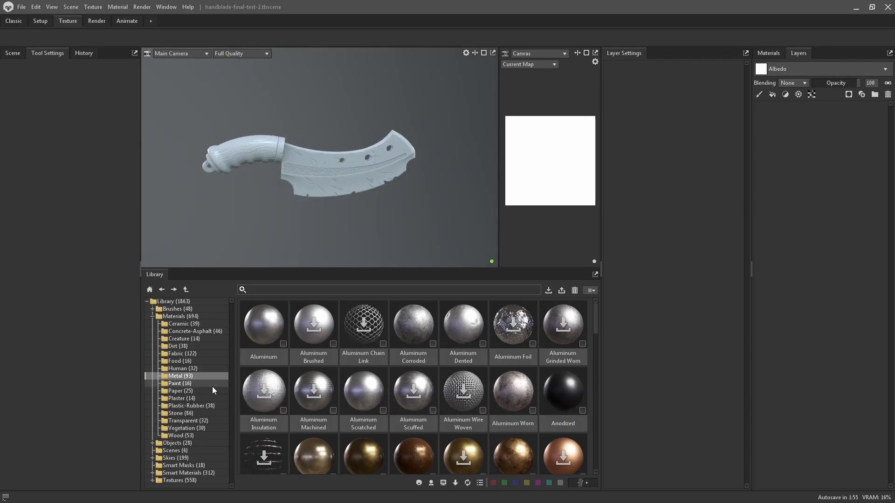
pyautogui.click(173, 317)
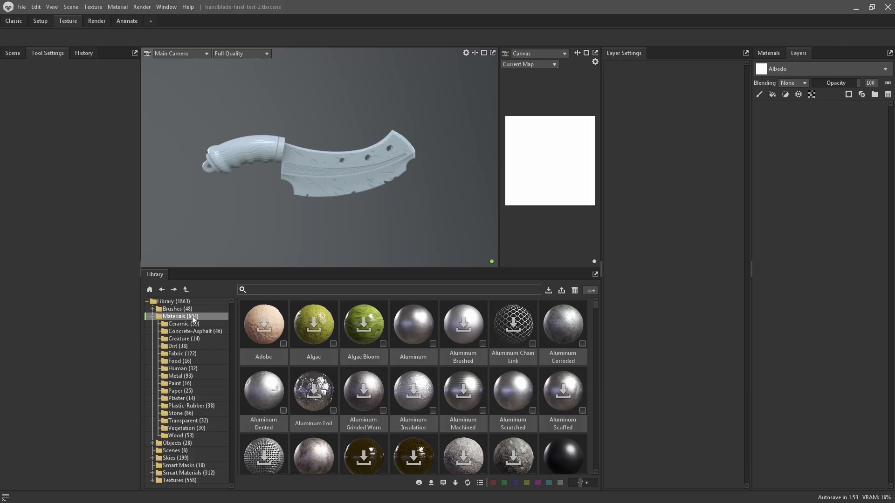
pyautogui.click(176, 377)
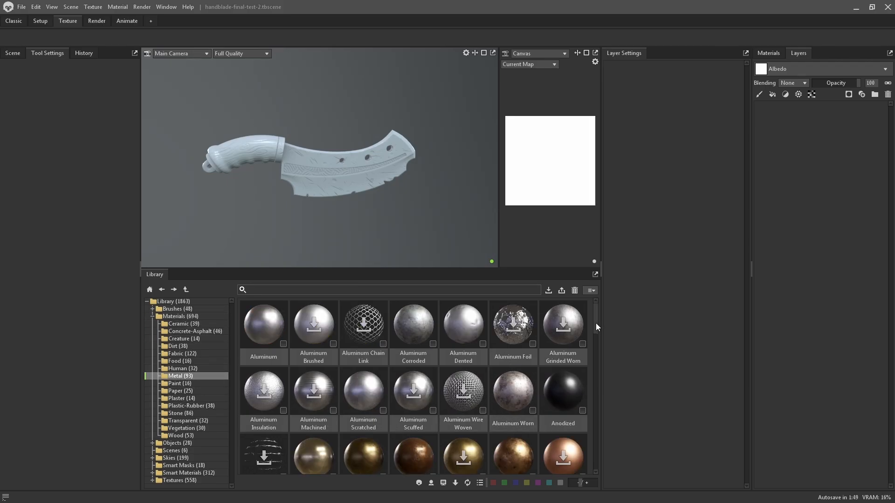
pyautogui.moveTo(595, 323)
pyautogui.mouseDown()
pyautogui.moveTo(597, 418)
pyautogui.moveTo(597, 397)
pyautogui.moveTo(600, 404)
pyautogui.mouseUp()
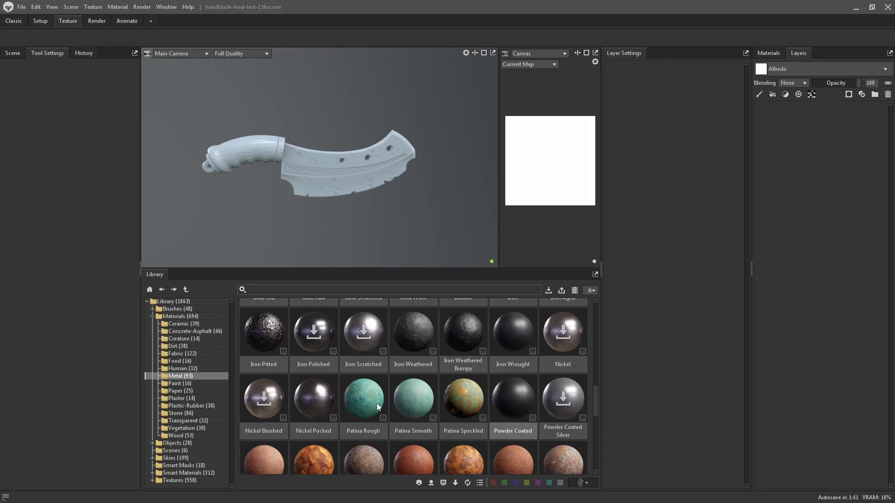
pyautogui.moveTo(316, 400); pyautogui.dragTo(808, 161)
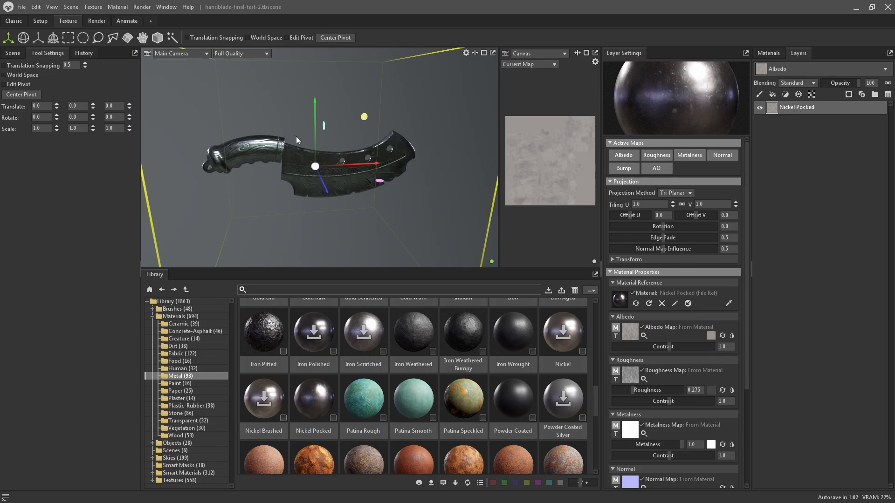
pyautogui.moveTo(296, 136)
pyautogui.mouseDown()
pyautogui.moveTo(454, 145)
pyautogui.moveTo(492, 138)
pyautogui.moveTo(306, 127)
pyautogui.mouseUp()
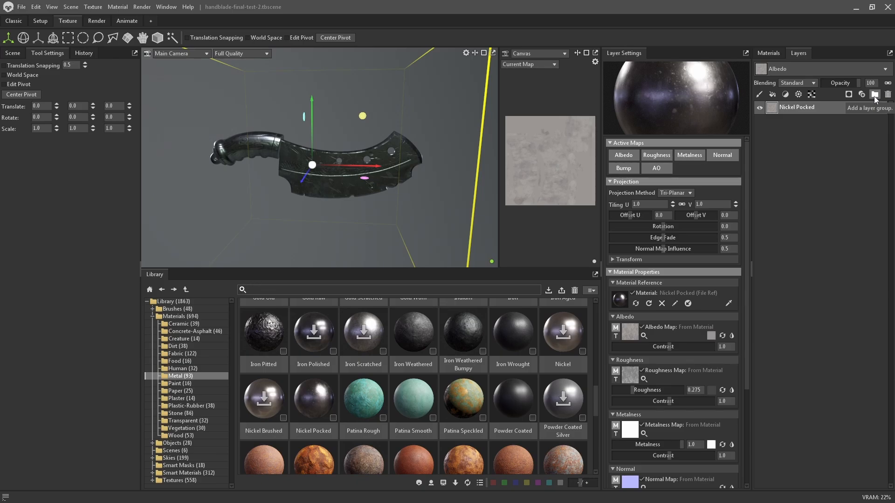
# Put the Nickel Pocked layer into a new layer group named Blade
pyautogui.click(876, 97)
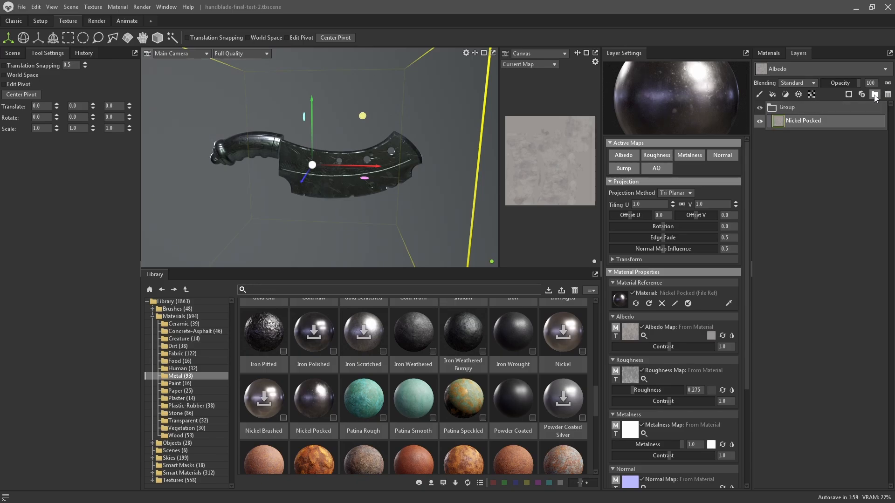
pyautogui.doubleClick(786, 107)
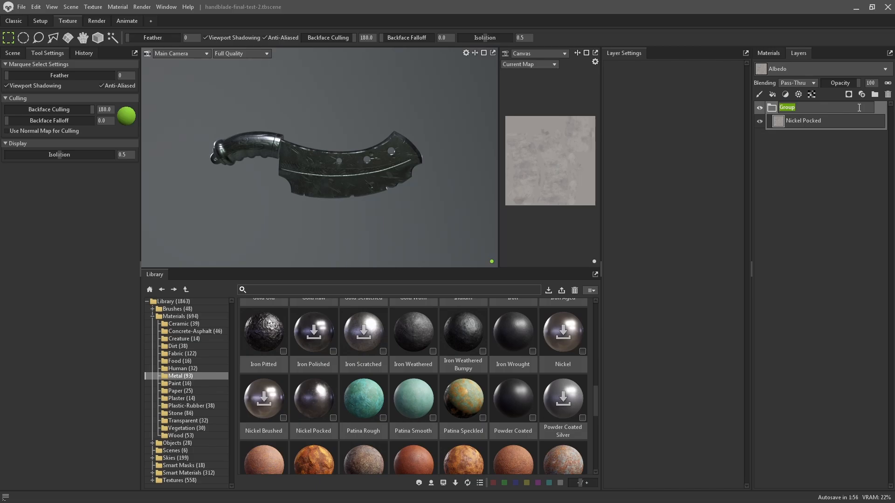
pyautogui.write('Blade')
pyautogui.press('Return')
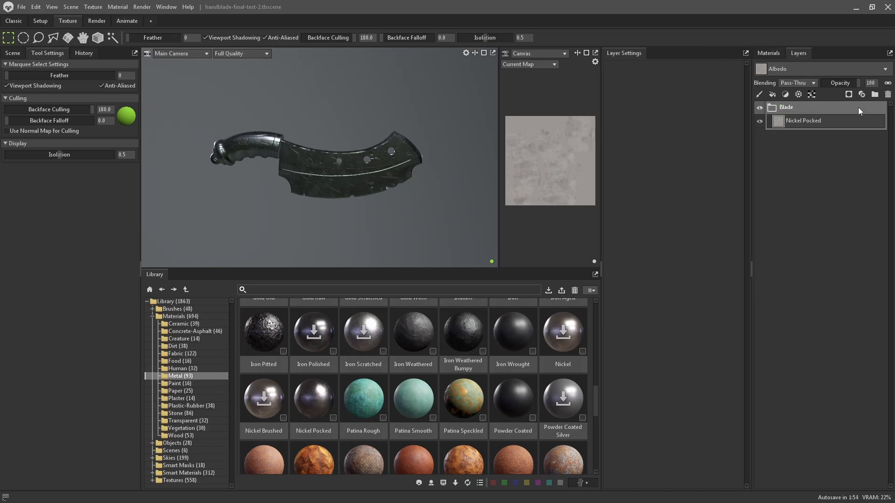
# Disable the Nickel Pocked layer's Roughness map and enable it again, comparing the effect on the knife
pyautogui.click(790, 122)
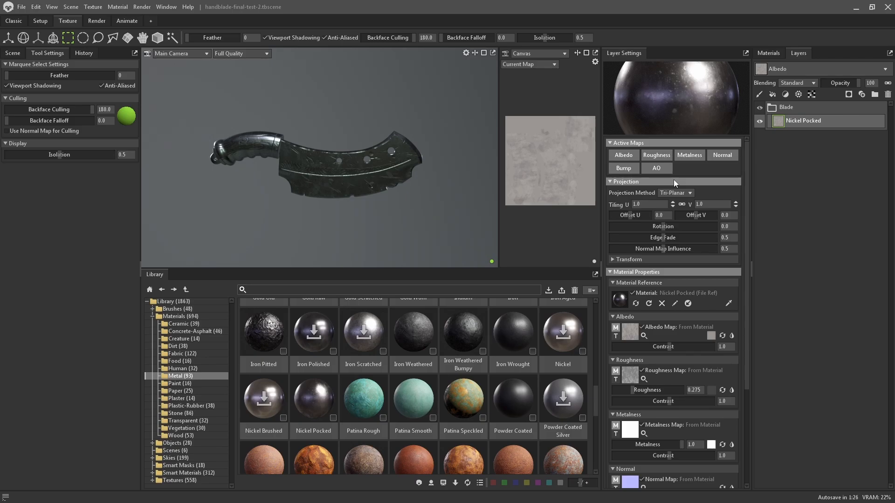
pyautogui.click(657, 155)
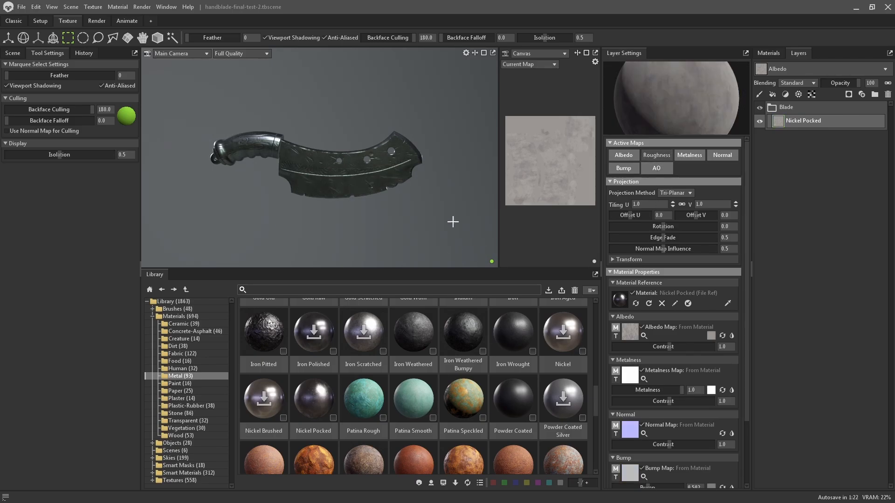
pyautogui.moveTo(373, 163); pyautogui.dragTo(303, 172)
pyautogui.scroll(6, 356, 160)
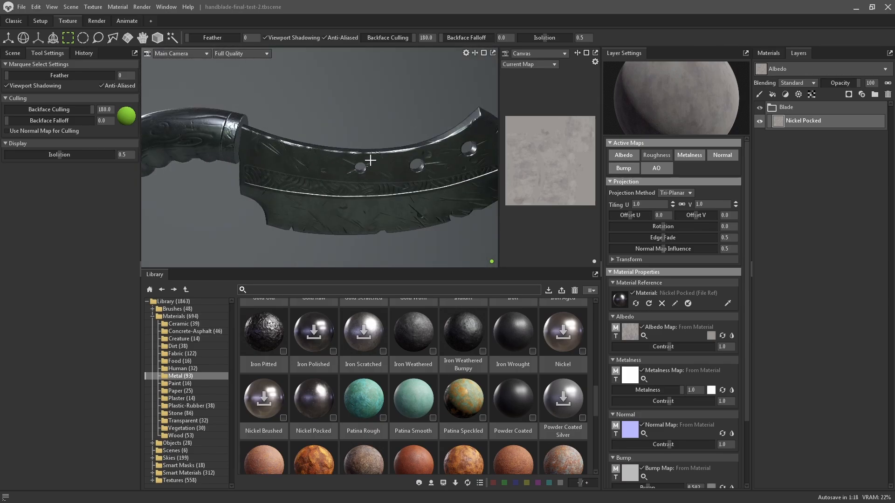
pyautogui.scroll(-2, 389, 168)
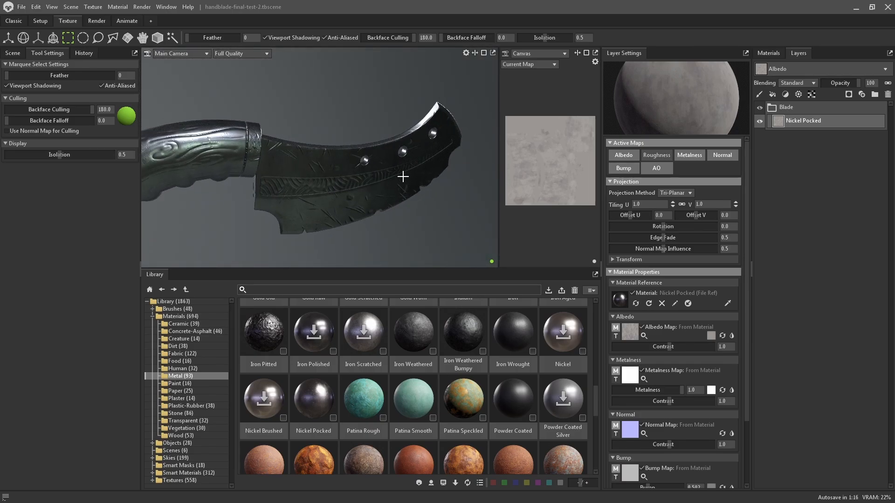
pyautogui.scroll(-4, 404, 179)
pyautogui.click(656, 155)
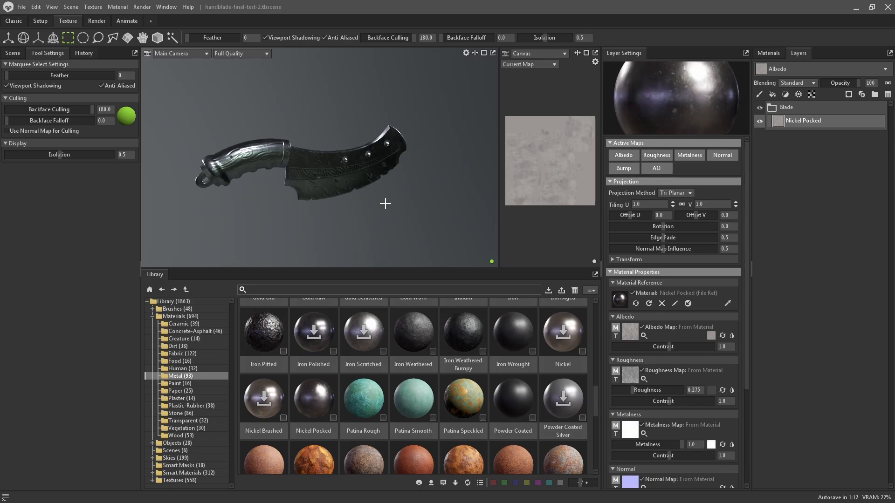
pyautogui.moveTo(385, 203); pyautogui.dragTo(361, 191)
pyautogui.scroll(3, 403, 171)
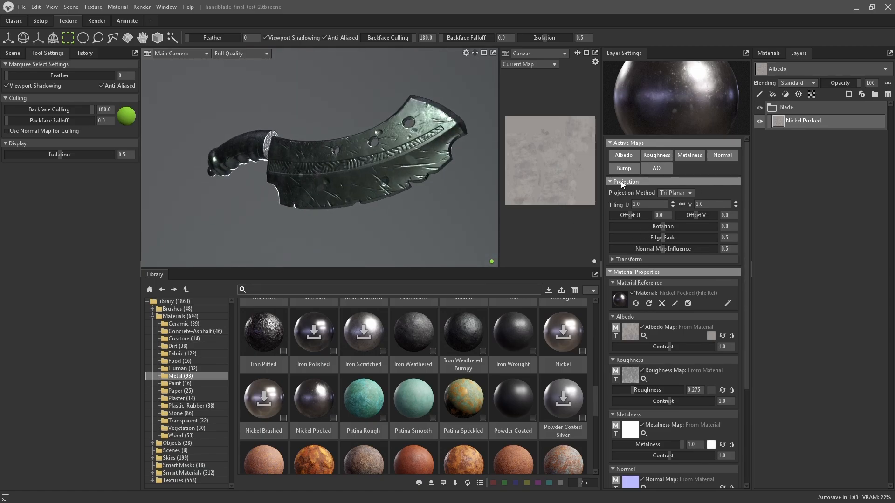
# Examine the Nickel Pocked layer's projection methods and its projection transform settings
pyautogui.click(685, 192)
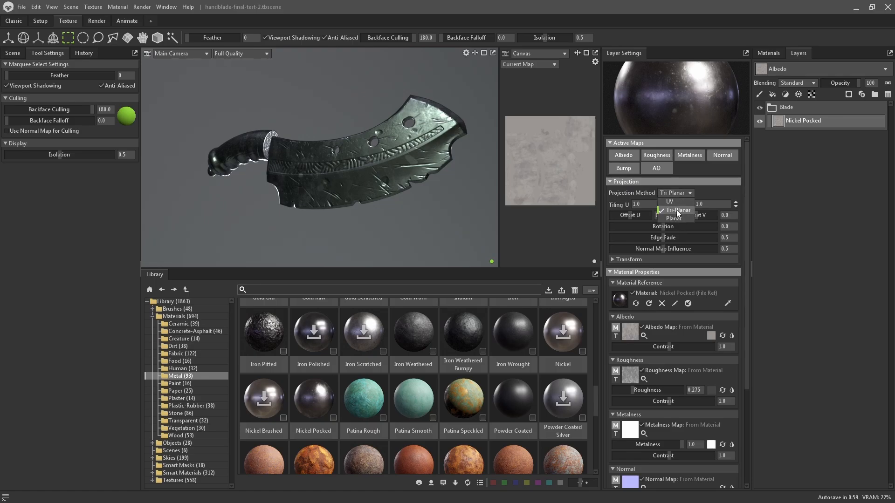
pyautogui.click(828, 207)
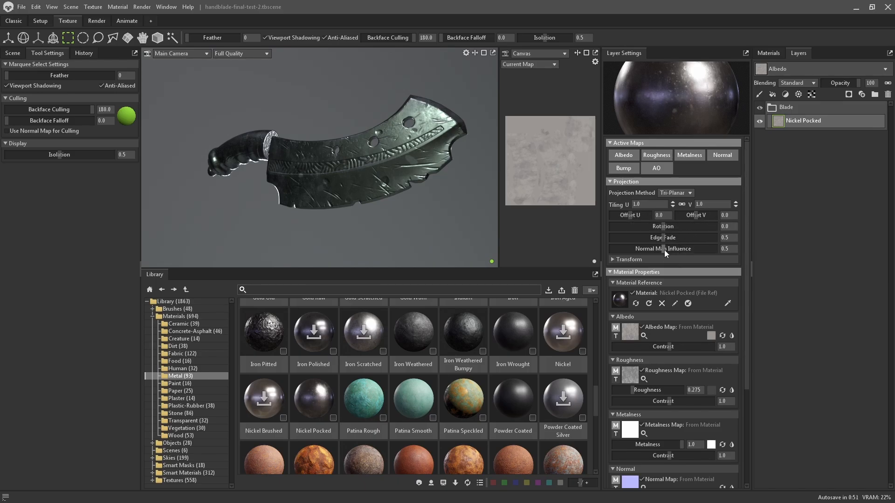
pyautogui.click(627, 259)
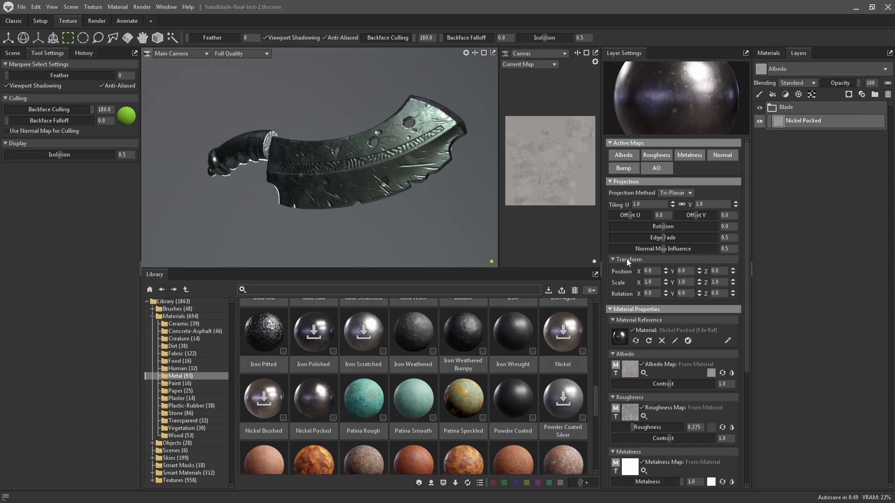
pyautogui.click(627, 259)
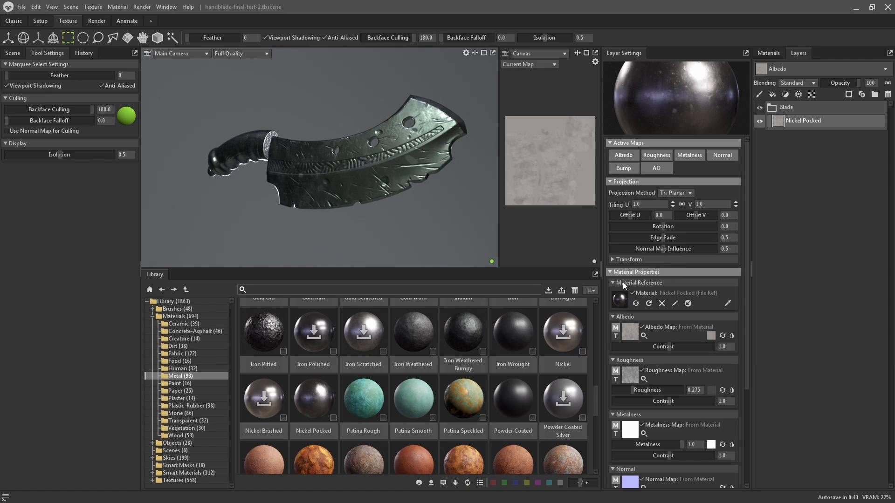
# Examine the Nickel Pocked layer's material reference and map properties, from Albedo through Ambient Occlusion
pyautogui.scroll(-5, 647, 294)
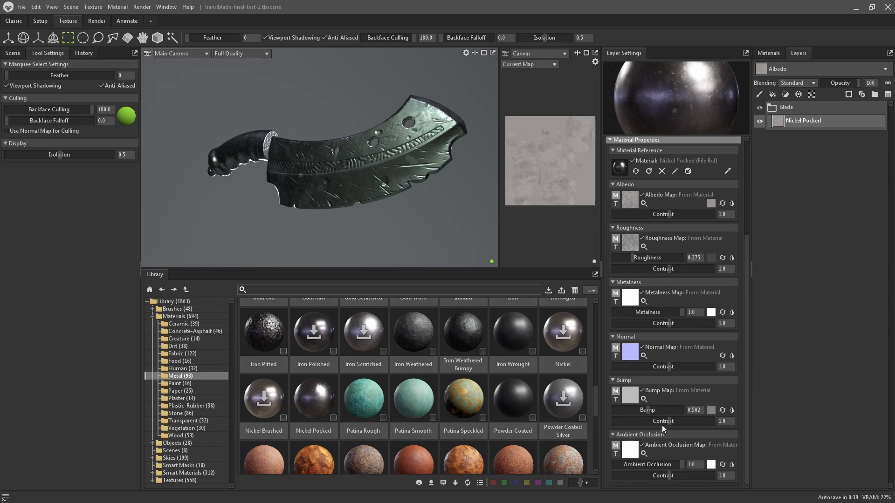
pyautogui.scroll(3, 662, 410)
pyautogui.scroll(-3, 660, 354)
pyautogui.scroll(5, 680, 347)
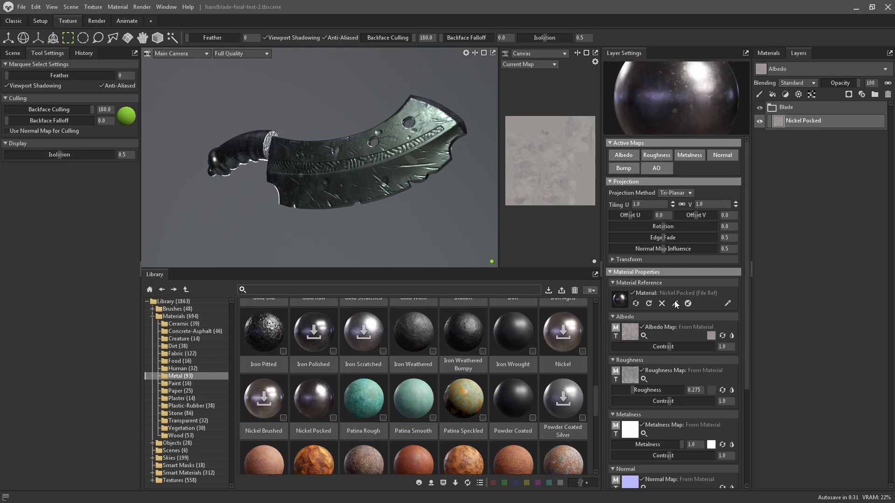
pyautogui.scroll(-1, 676, 304)
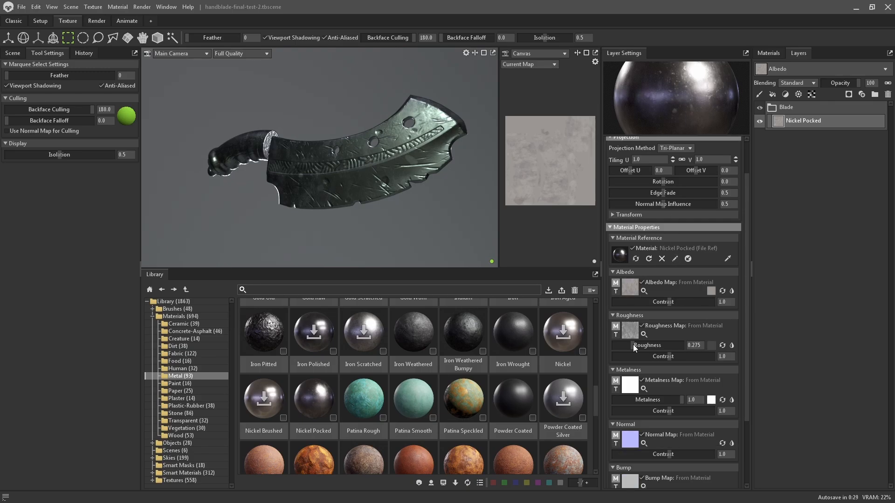
# Try lowering the Nickel Pocked layer's Roughness to 0.027, compare the reflections on the knife, and undo the change
pyautogui.scroll(-2, 633, 392)
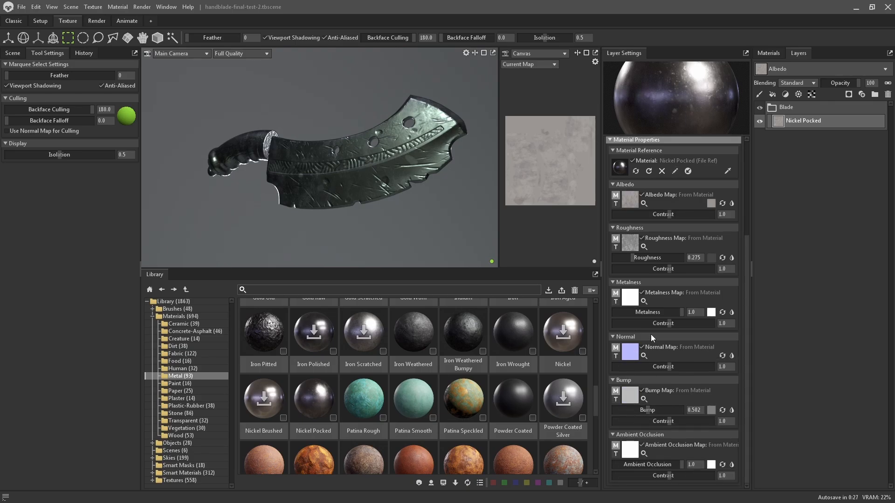
pyautogui.scroll(2, 650, 334)
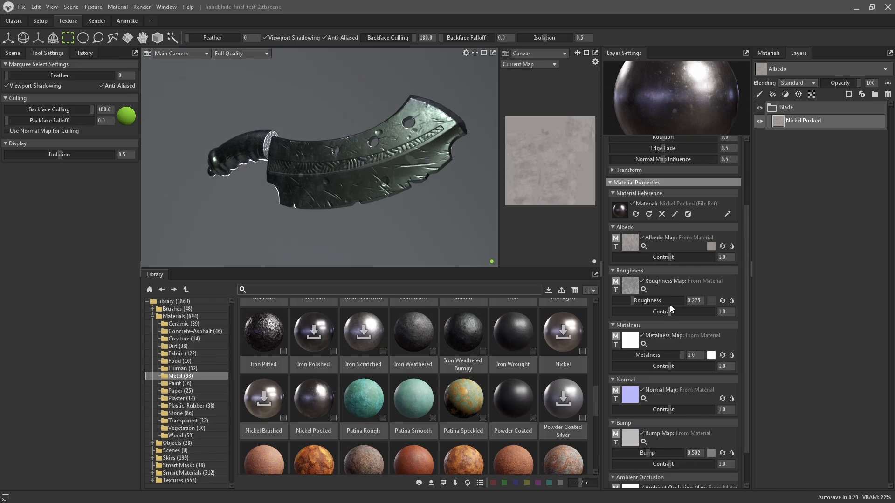
pyautogui.keyDown('alt'); pyautogui.moveTo(426, 189); pyautogui.dragTo(404, 186); pyautogui.keyUp('alt')
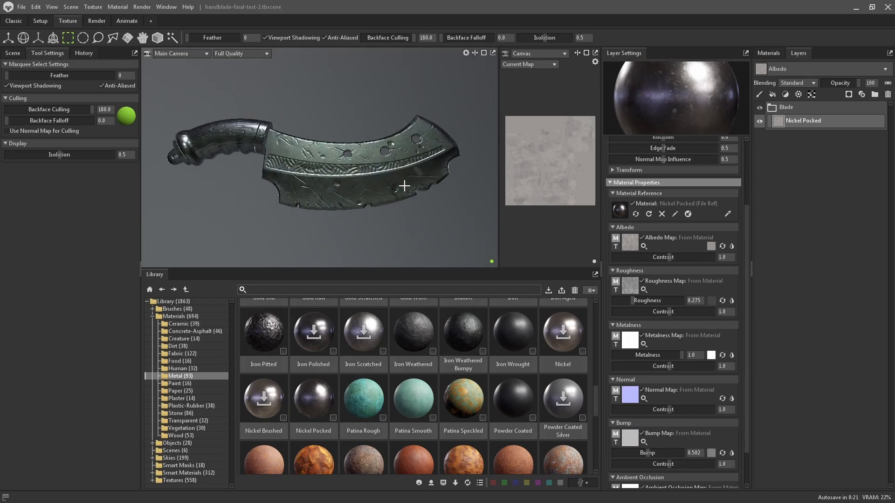
pyautogui.keyDown('alt'); pyautogui.moveTo(355, 182); pyautogui.dragTo(390, 191, button='right'); pyautogui.keyUp('alt')
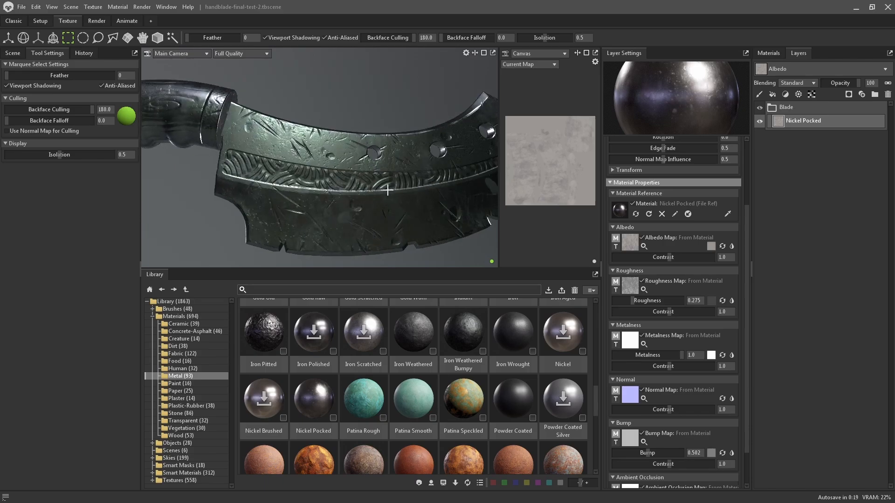
pyautogui.keyDown('alt'); pyautogui.moveTo(390, 192); pyautogui.dragTo(387, 173); pyautogui.keyUp('alt')
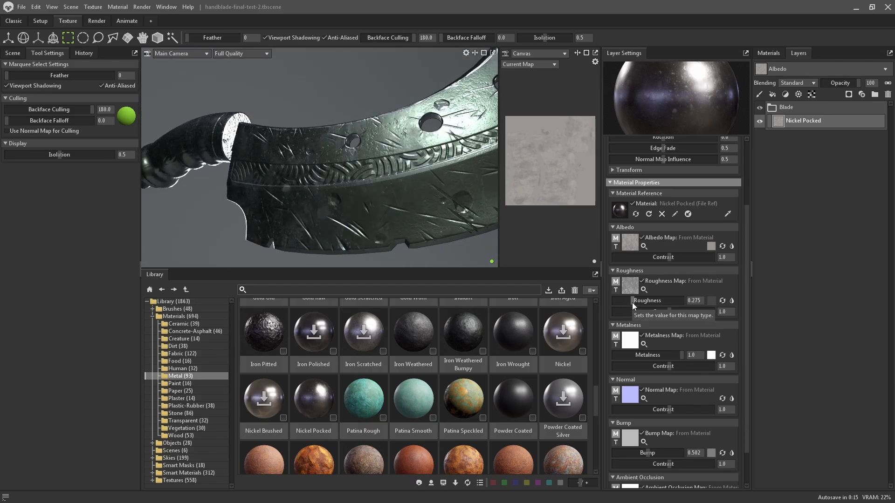
pyautogui.moveTo(632, 301); pyautogui.dragTo(616, 301)
pyautogui.keyDown('alt'); pyautogui.moveTo(485, 163); pyautogui.dragTo(388, 183); pyautogui.keyUp('alt')
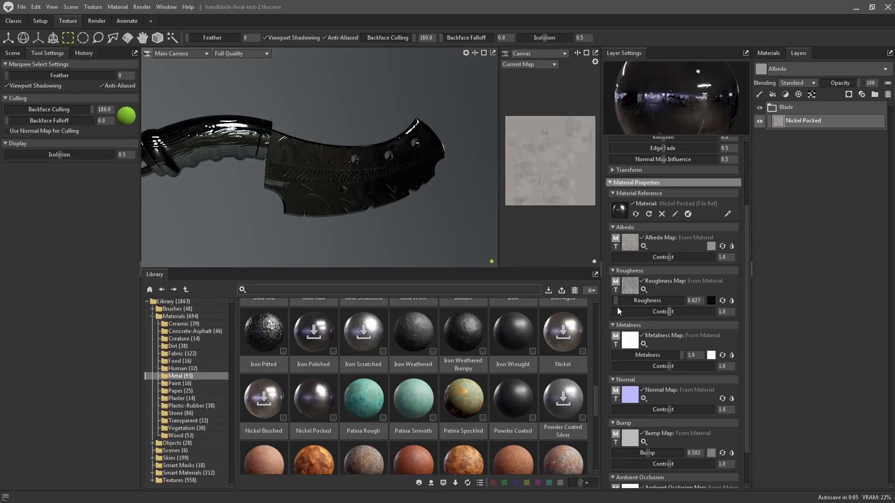
pyautogui.hotkey('ctrl', 'z')
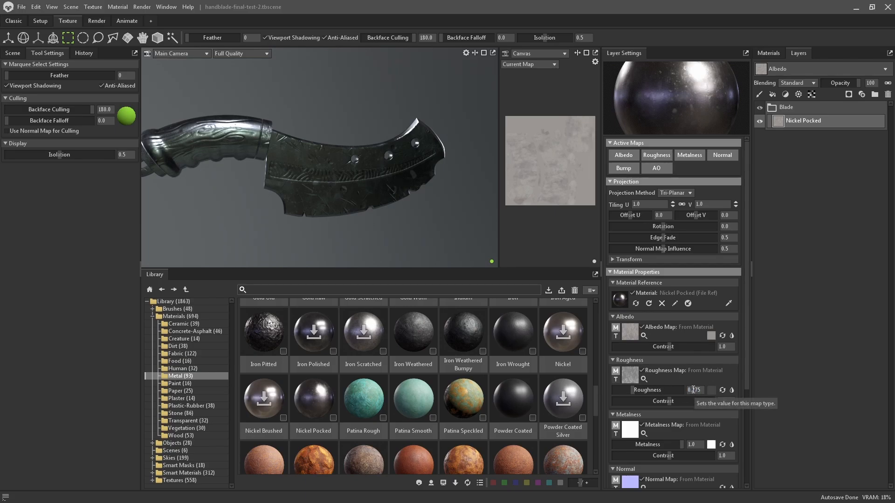
# Try a Roughness contrast of 2.44 on the Nickel Pocked layer and inspect its effect on the blade
pyautogui.keyDown('alt'); pyautogui.moveTo(386, 174); pyautogui.dragTo(334, 169); pyautogui.keyUp('alt')
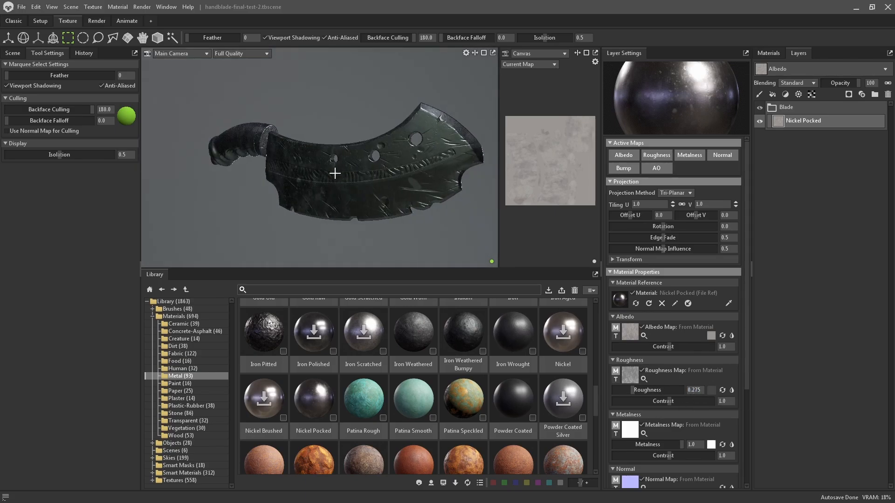
pyautogui.moveTo(670, 401)
pyautogui.mouseDown()
pyautogui.moveTo(706, 400)
pyautogui.moveTo(683, 397)
pyautogui.mouseUp()
pyautogui.moveTo(420, 131); pyautogui.dragTo(339, 196)
pyautogui.scroll(6, 356, 142)
pyautogui.scroll(-5, 376, 154)
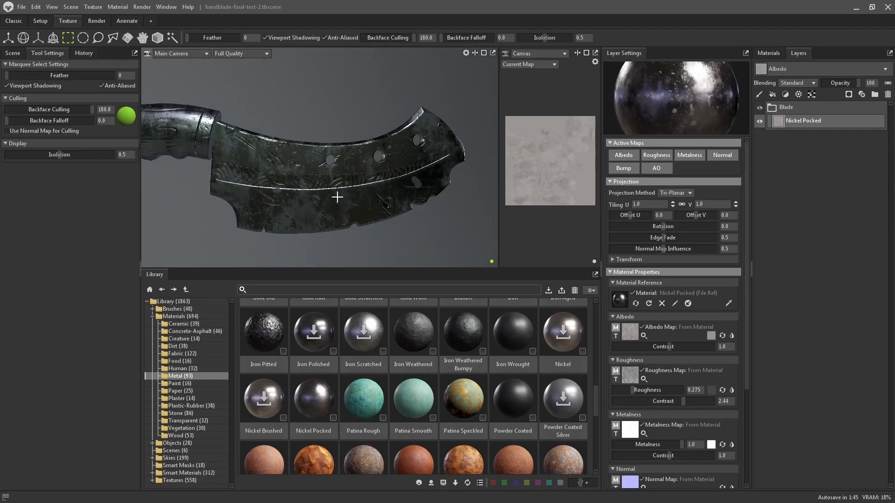
pyautogui.moveTo(296, 115)
pyautogui.mouseDown()
pyautogui.moveTo(308, 154)
pyautogui.moveTo(324, 154)
pyautogui.moveTo(285, 102)
pyautogui.mouseUp()
# Display only the texture project's Roughness map on the knife in the viewport and examine it from several angles
pyautogui.click(241, 54)
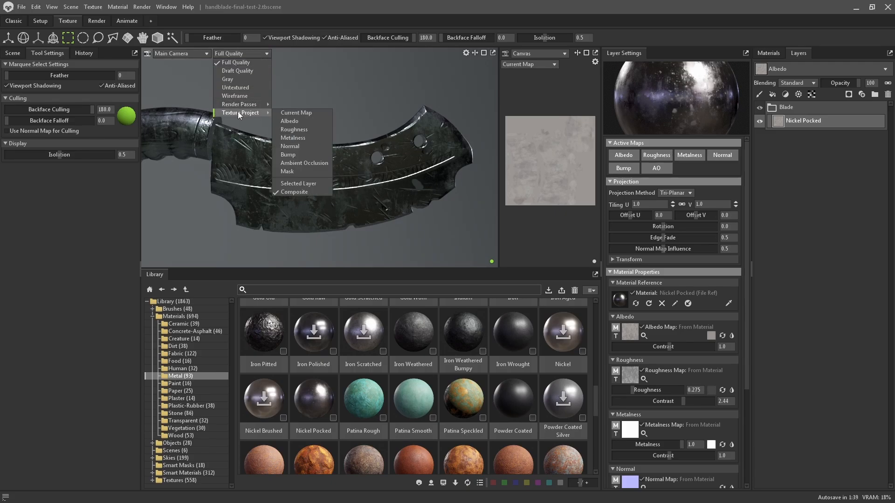
pyautogui.moveTo(241, 113)
pyautogui.click(298, 130)
pyautogui.keyDown('alt'); pyautogui.moveTo(316, 150); pyautogui.dragTo(382, 165); pyautogui.keyUp('alt')
pyautogui.keyDown('alt'); pyautogui.moveTo(298, 160); pyautogui.dragTo(417, 170); pyautogui.keyUp('alt')
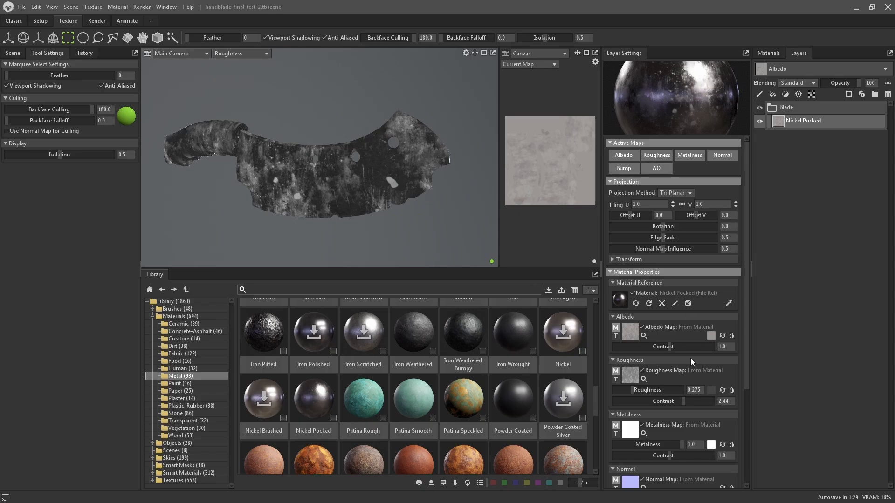
# Set the layer's Roughness contrast to 1 and return the viewport to Full Quality rendering
pyautogui.moveTo(686, 403); pyautogui.dragTo(667, 402)
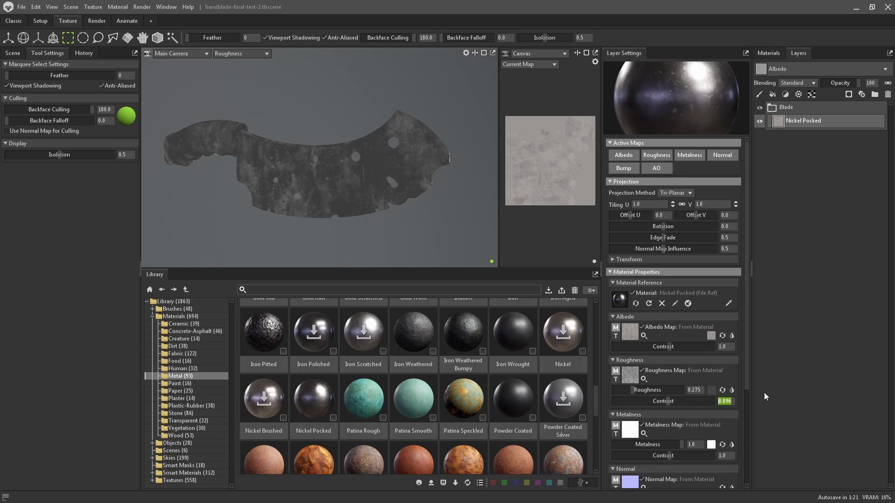
pyautogui.write('1')
pyautogui.press('Return')
pyautogui.click(245, 53)
pyautogui.click(242, 60)
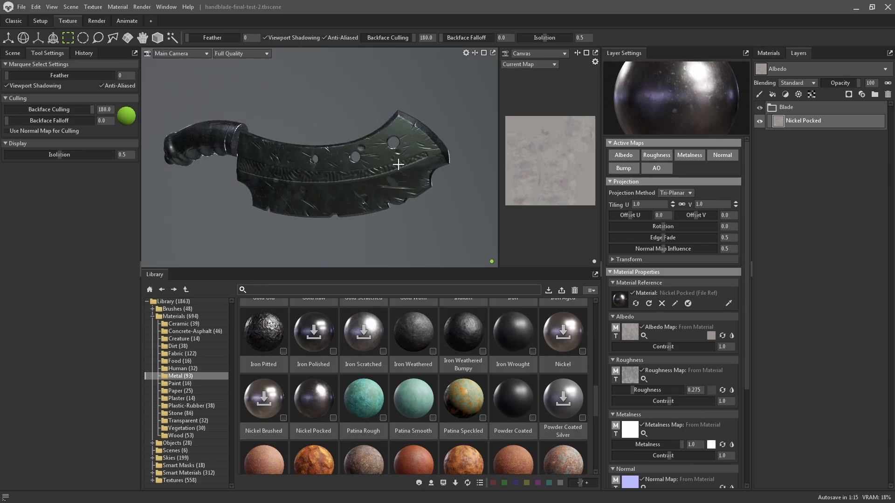
# Inspect the blade's pitted surface up close and set the Nickel Pocked layer's Normal contrast to 0.5
pyautogui.scroll(-4, 672, 390)
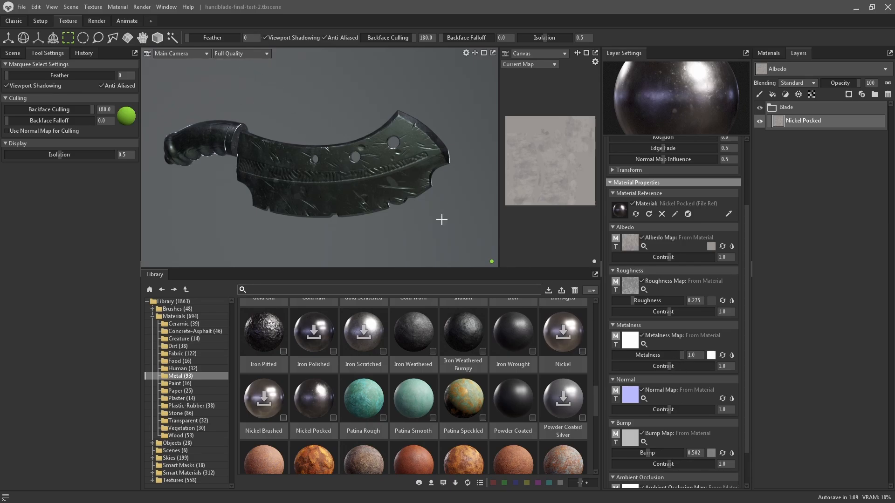
pyautogui.scroll(-2, 651, 379)
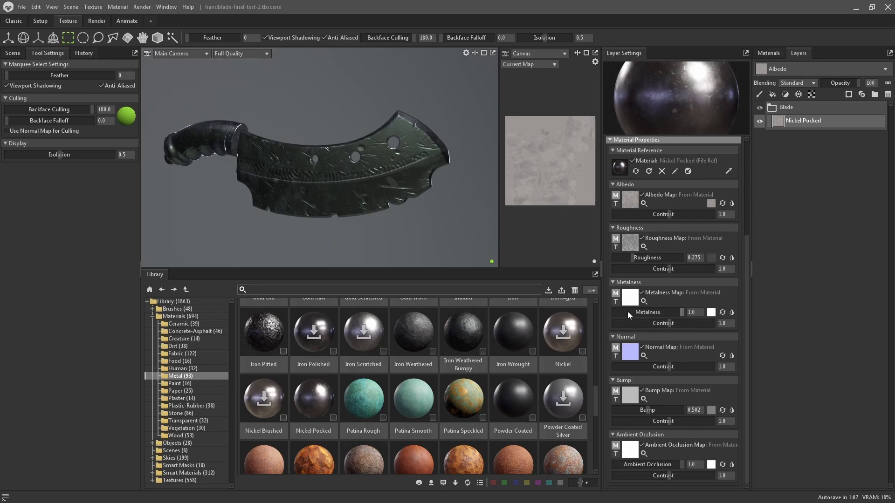
pyautogui.moveTo(322, 180)
pyautogui.keyDown('alt'); pyautogui.mouseDown()
pyautogui.moveTo(366, 154)
pyautogui.moveTo(333, 174)
pyautogui.mouseUp(); pyautogui.keyUp('alt')
pyautogui.scroll(3, 338, 175)
pyautogui.scroll(5, 345, 179)
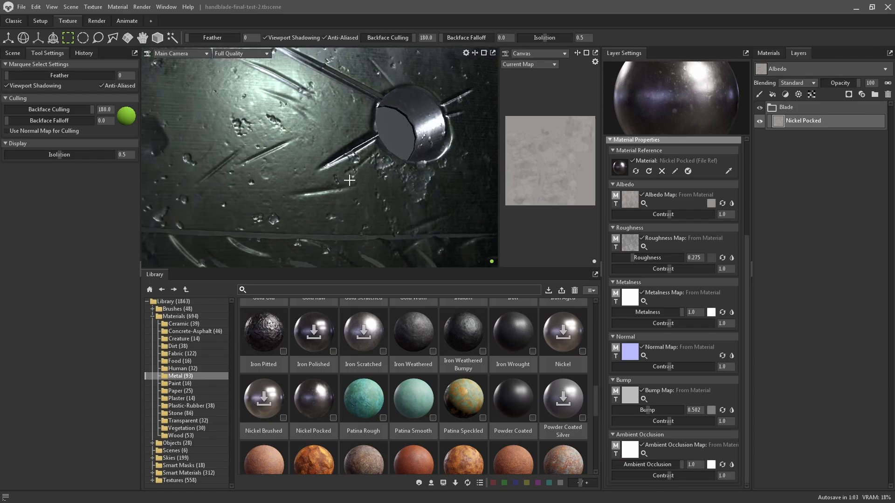
pyautogui.keyDown('alt'); pyautogui.moveTo(379, 186); pyautogui.dragTo(371, 207); pyautogui.keyUp('alt')
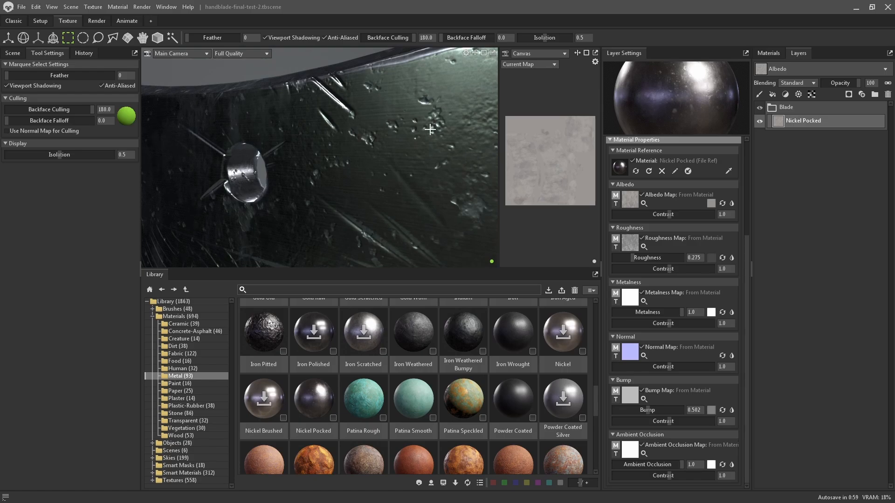
pyautogui.scroll(-5, 429, 132)
pyautogui.keyDown('alt'); pyautogui.moveTo(383, 155); pyautogui.dragTo(341, 182); pyautogui.keyUp('alt')
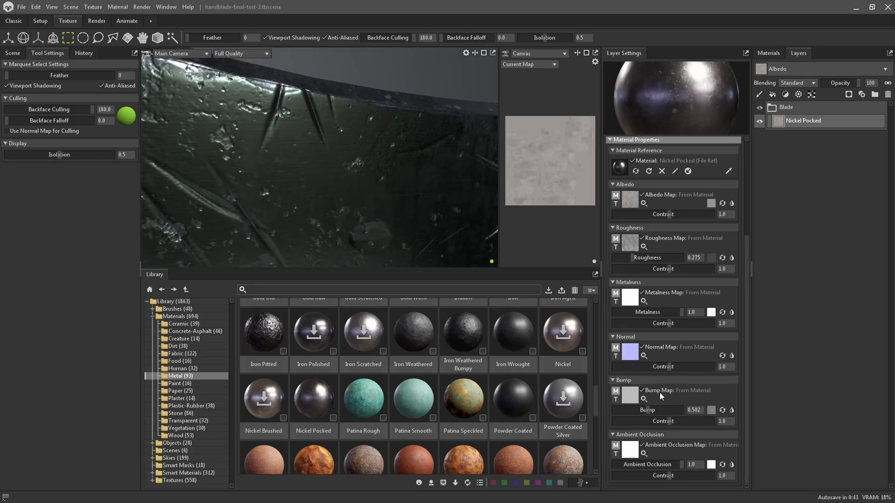
pyautogui.moveTo(669, 368); pyautogui.dragTo(661, 367)
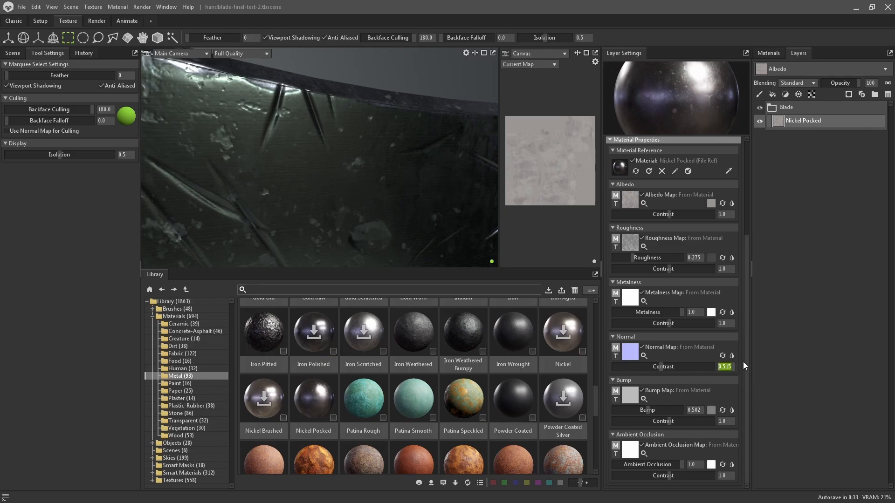
pyautogui.write('.5')
pyautogui.press('Return')
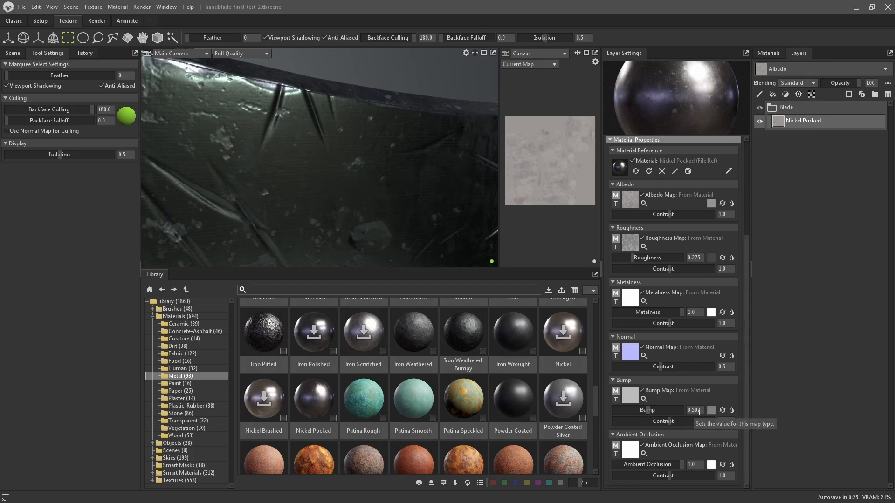
# Try a Bump value of 1.0 on the Nickel Pocked layer and check the blade surface
pyautogui.moveTo(649, 410); pyautogui.dragTo(695, 408)
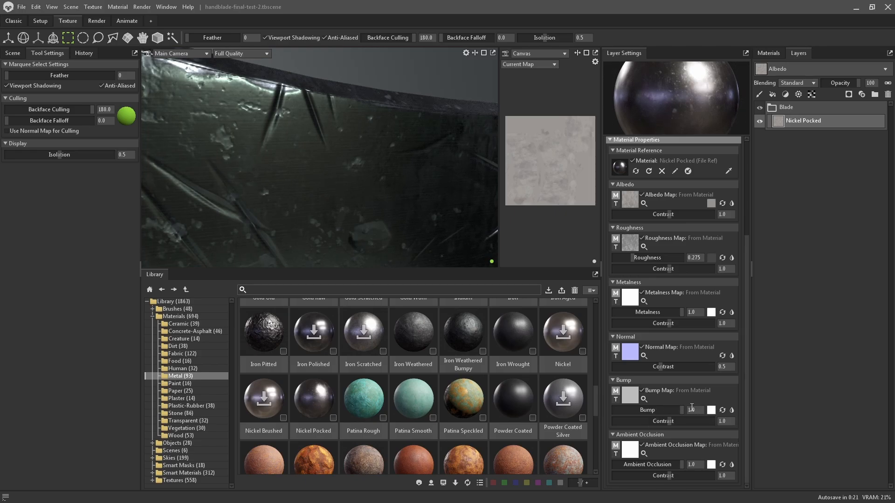
pyautogui.scroll(-5, 387, 232)
pyautogui.keyDown('alt'); pyautogui.moveTo(387, 232); pyautogui.dragTo(420, 192); pyautogui.keyUp('alt')
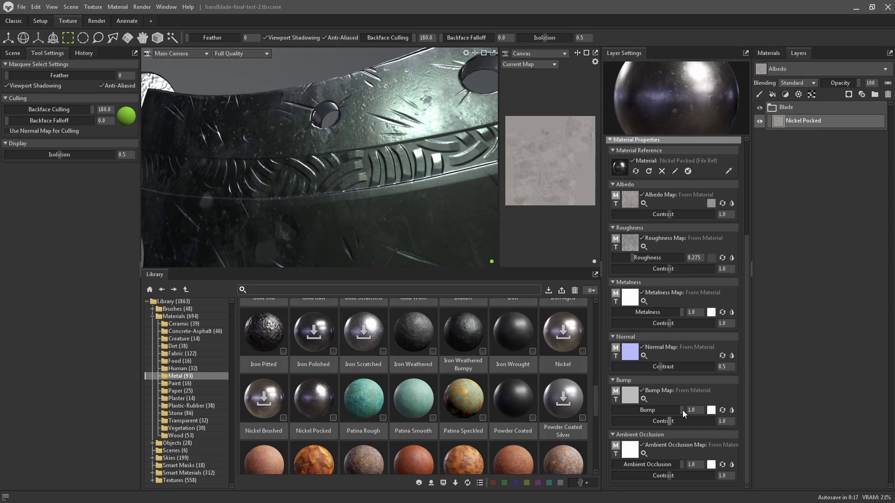
# Set the Nickel Pocked layer's Bump value to 0.5
pyautogui.moveTo(682, 411)
pyautogui.mouseDown()
pyautogui.moveTo(608, 411)
pyautogui.moveTo(690, 410)
pyautogui.moveTo(645, 410)
pyautogui.mouseUp()
pyautogui.click(694, 410)
pyautogui.write('.5')
# Disable the Nickel Pocked layer's Bump map and enable it again, viewing the whole knife
pyautogui.scroll(3, 661, 346)
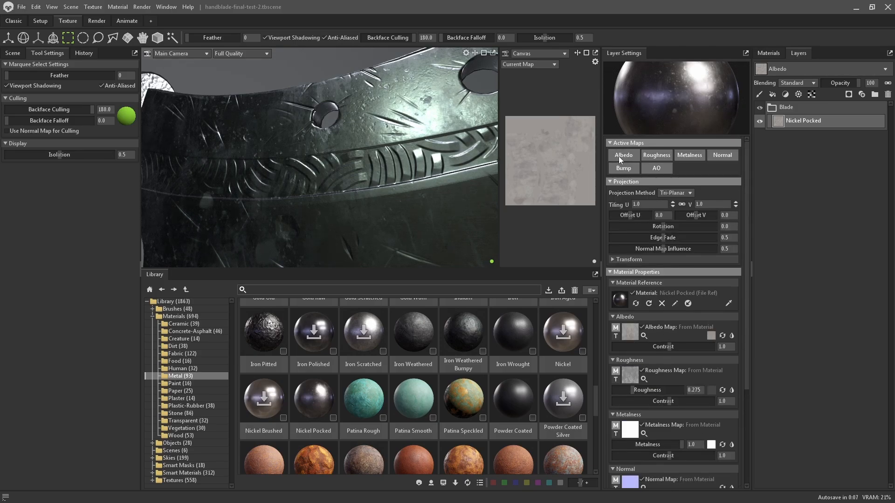
pyautogui.click(625, 169)
pyautogui.click(627, 173)
pyautogui.scroll(-3, 335, 187)
pyautogui.scroll(-5, 335, 188)
pyautogui.keyDown('alt'); pyautogui.moveTo(336, 190); pyautogui.dragTo(386, 172); pyautogui.keyUp('alt')
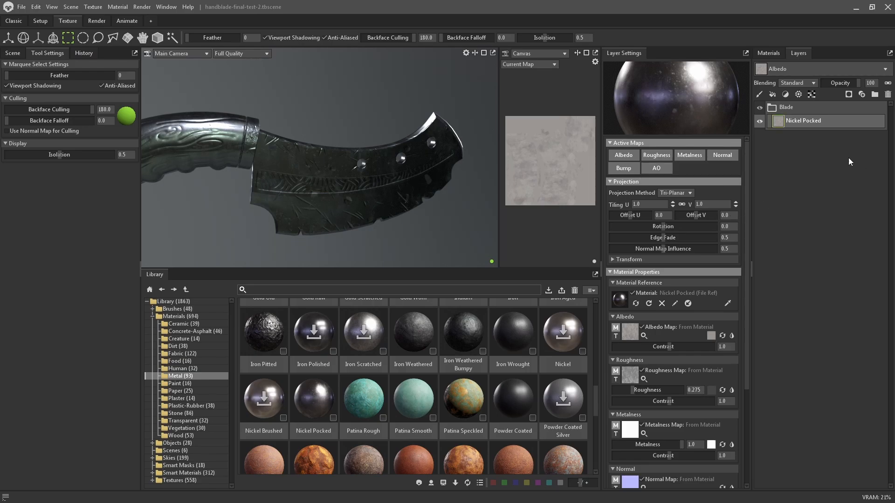
# Collapse the Blade group and add a black paint mask to it, checking the result on the knife
pyautogui.click(809, 109)
pyautogui.click(773, 108)
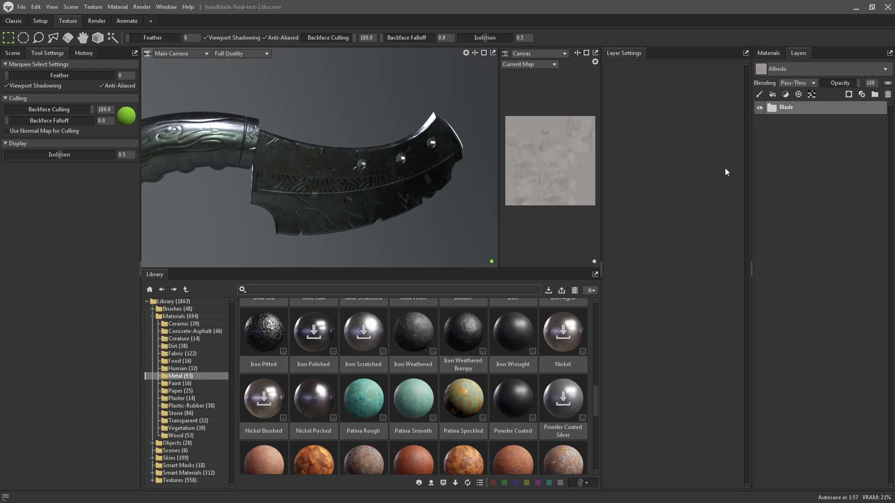
pyautogui.keyDown('alt'); pyautogui.moveTo(402, 179); pyautogui.dragTo(390, 155); pyautogui.keyUp('alt')
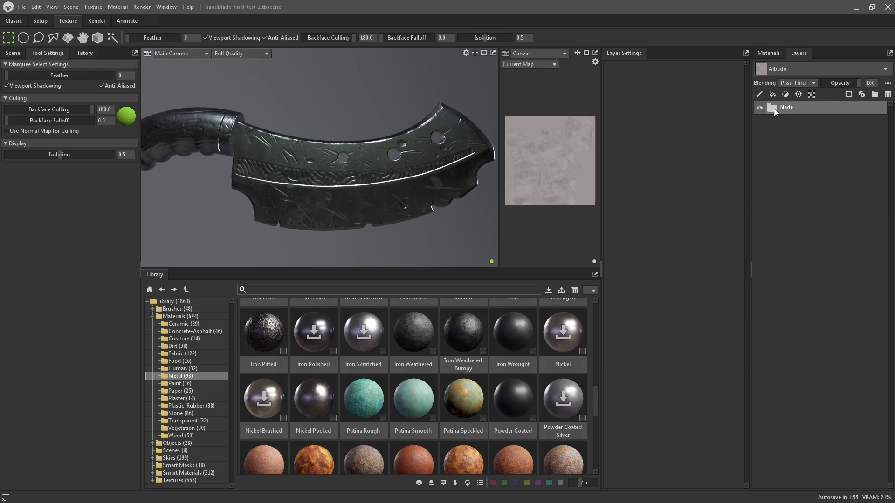
pyautogui.rightClick(825, 107)
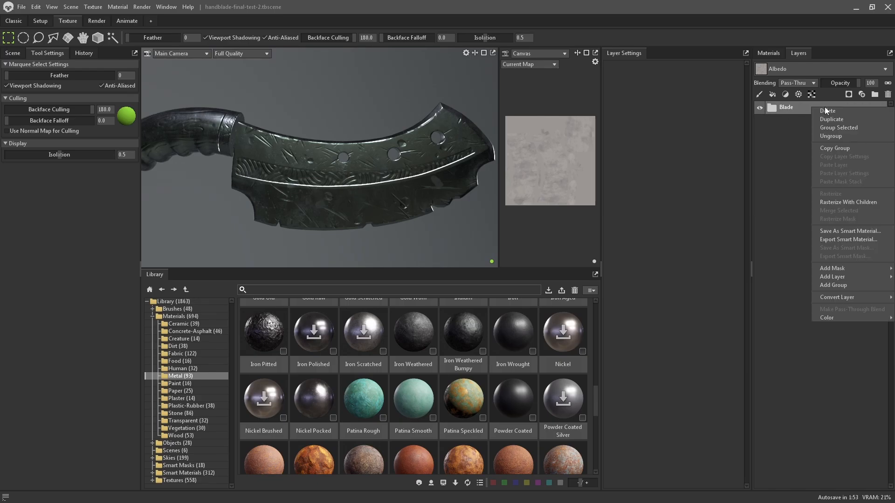
pyautogui.moveTo(835, 268)
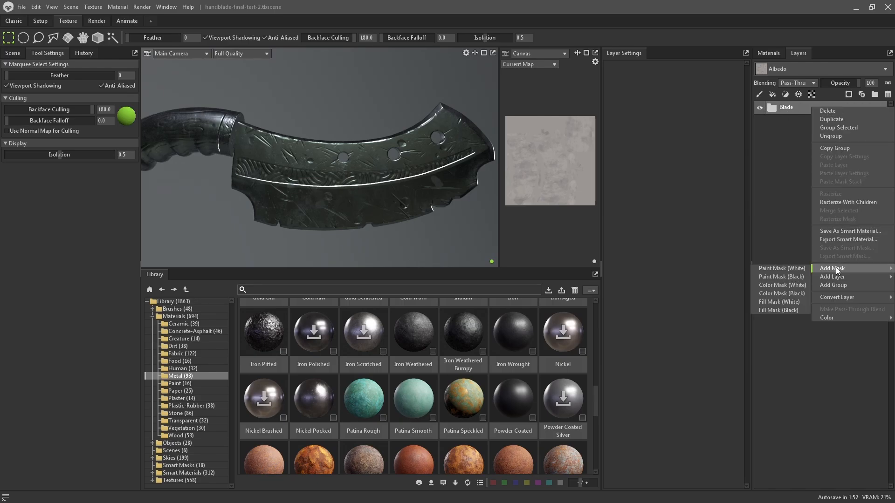
pyautogui.click(778, 276)
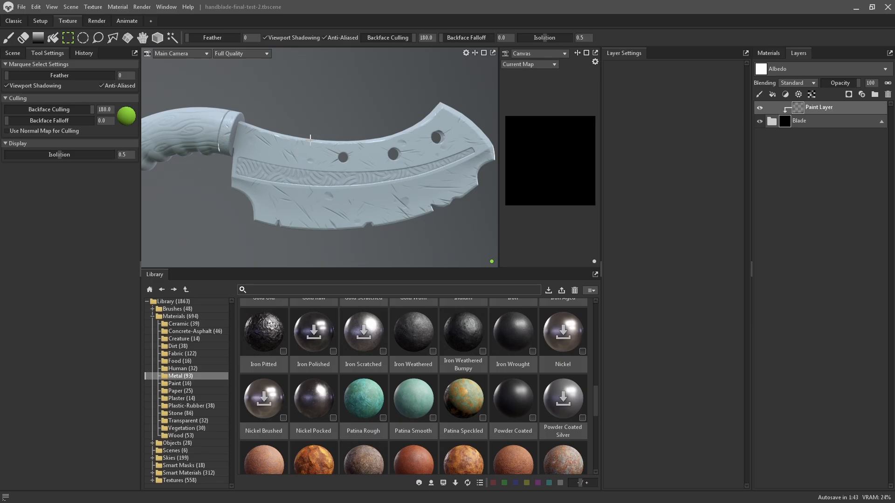
pyautogui.keyDown('alt'); pyautogui.moveTo(310, 139); pyautogui.dragTo(325, 153); pyautogui.keyUp('alt')
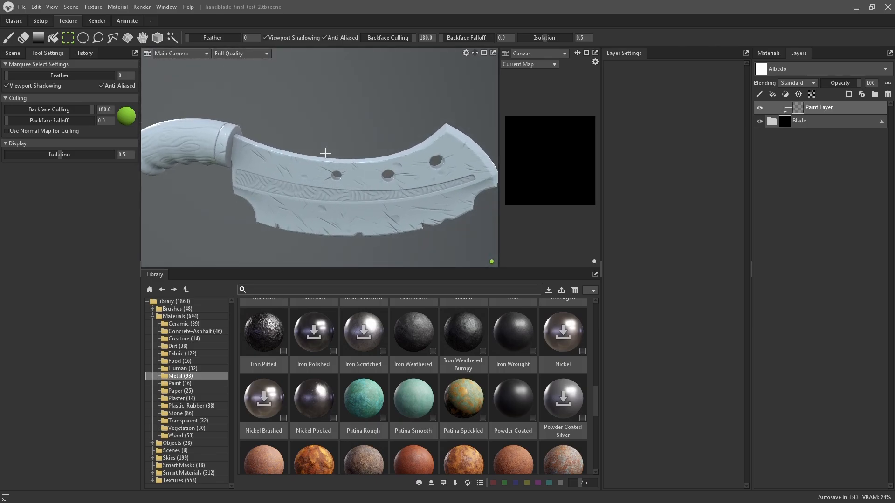
pyautogui.scroll(-3, 405, 175)
pyautogui.keyDown('alt'); pyautogui.moveTo(376, 179); pyautogui.dragTo(400, 180); pyautogui.keyUp('alt')
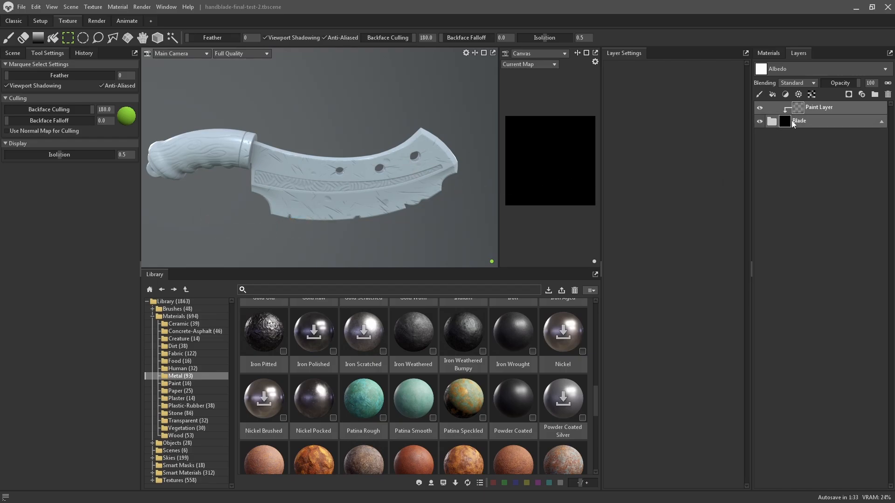
# Activate the Paint tool on the mask's paint layer and look through its brush, stencil and projection settings
pyautogui.click(12, 38)
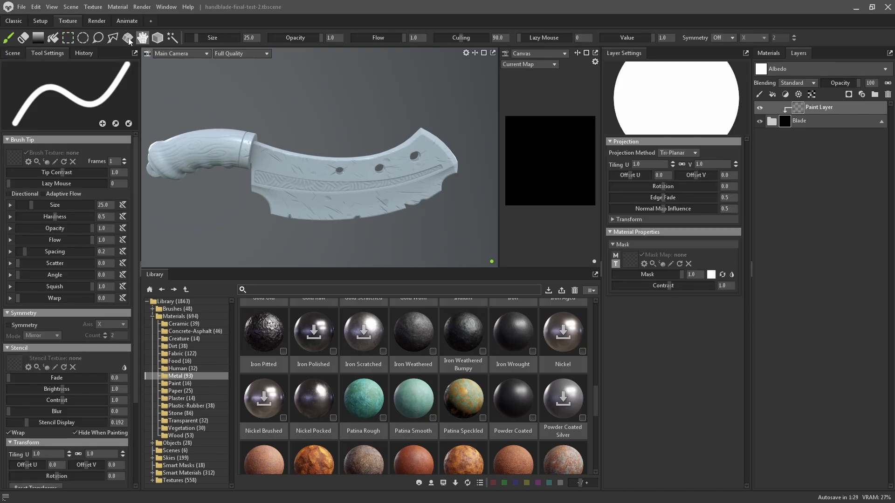
pyautogui.scroll(-3, 58, 242)
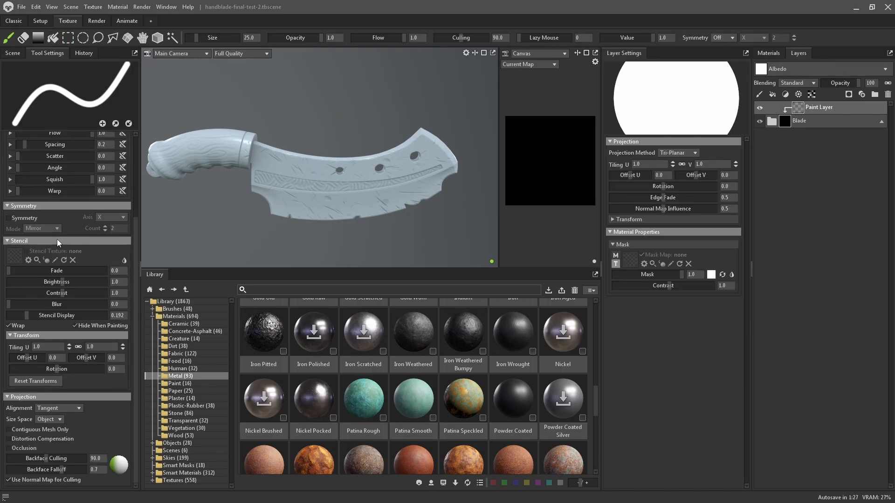
pyautogui.scroll(3, 90, 297)
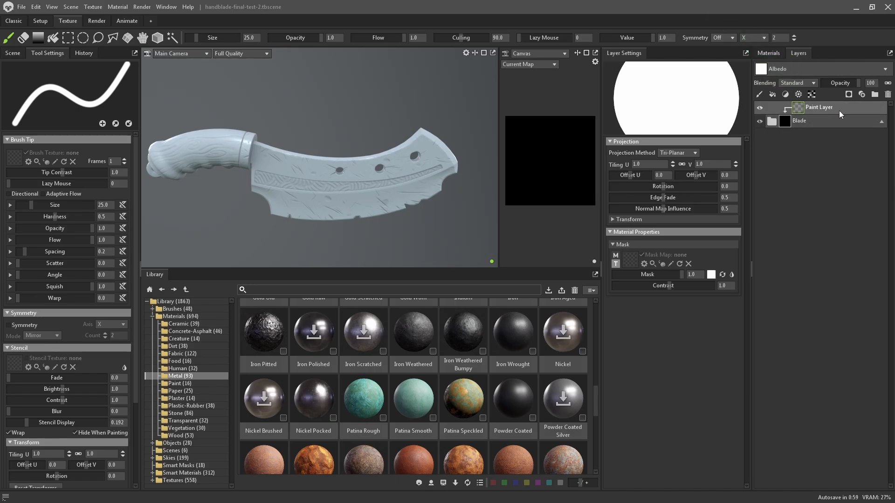
# Add a Color Selection layer to the Blade group's mask with Material ID as its source
pyautogui.click(799, 94)
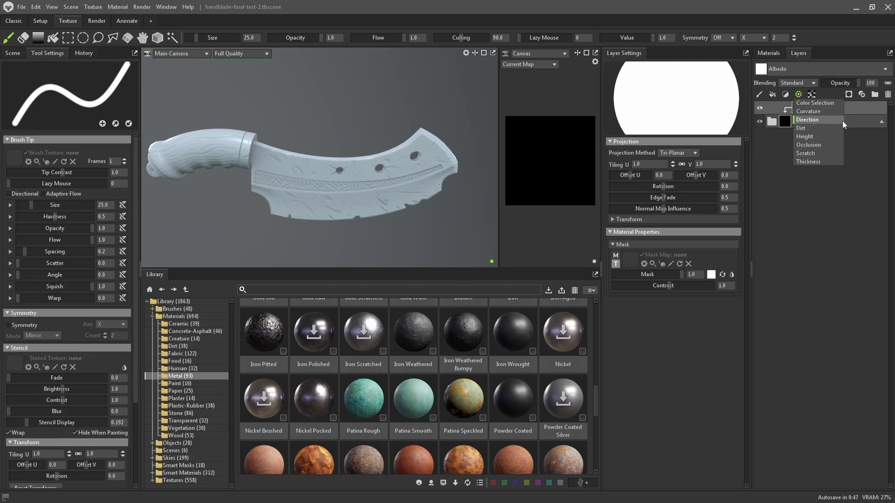
pyautogui.click(816, 103)
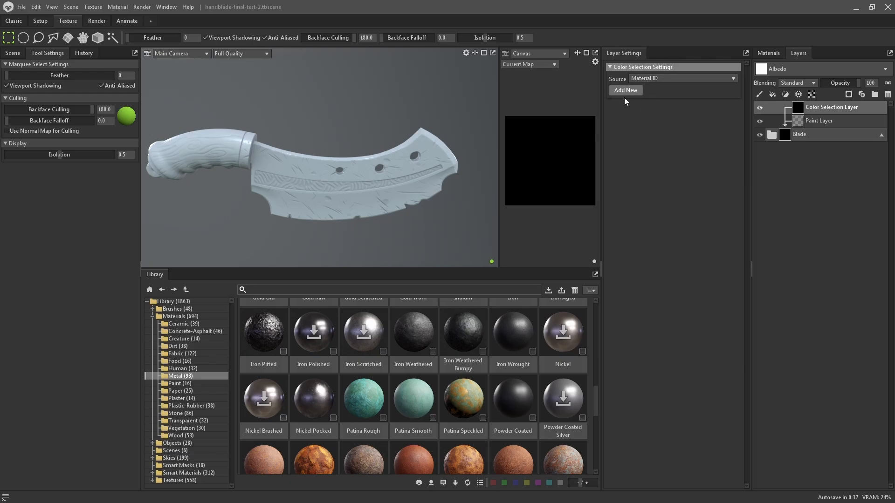
pyautogui.click(644, 79)
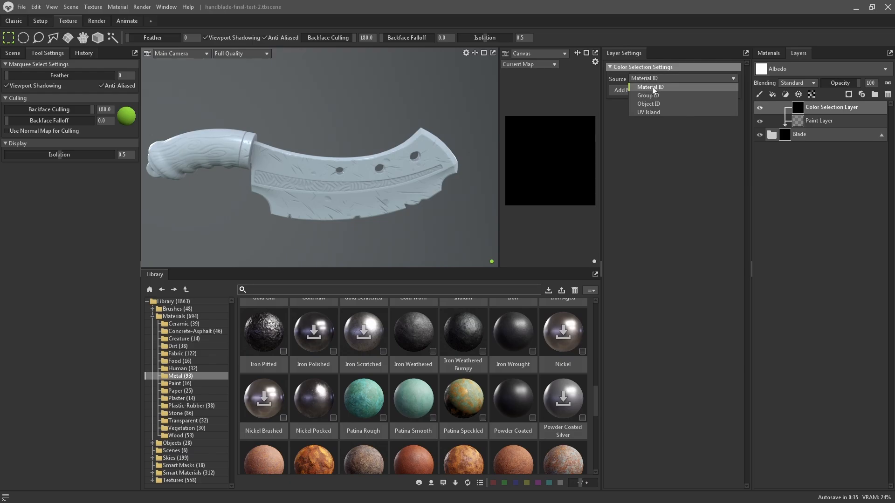
pyautogui.click(652, 86)
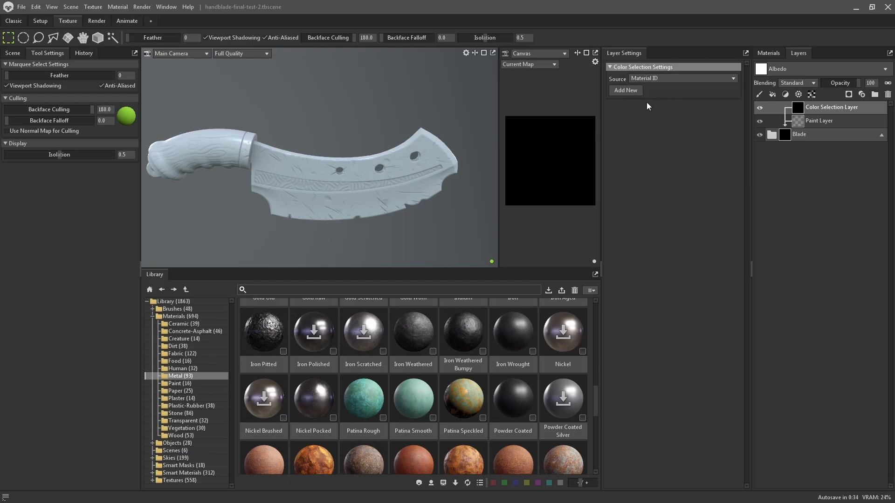
# Add a color entry to the Color Selection layer, pick the blade's red material ID for it, and check both sides of the knife
pyautogui.click(625, 91)
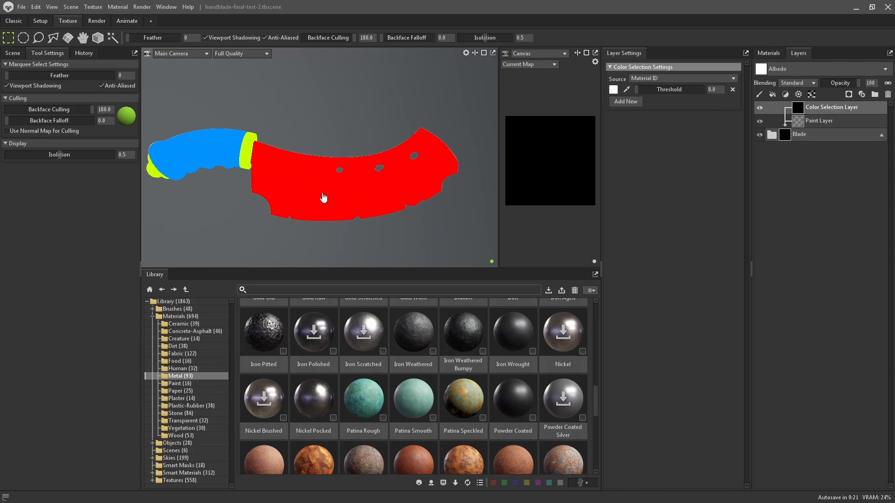
pyautogui.click(308, 191)
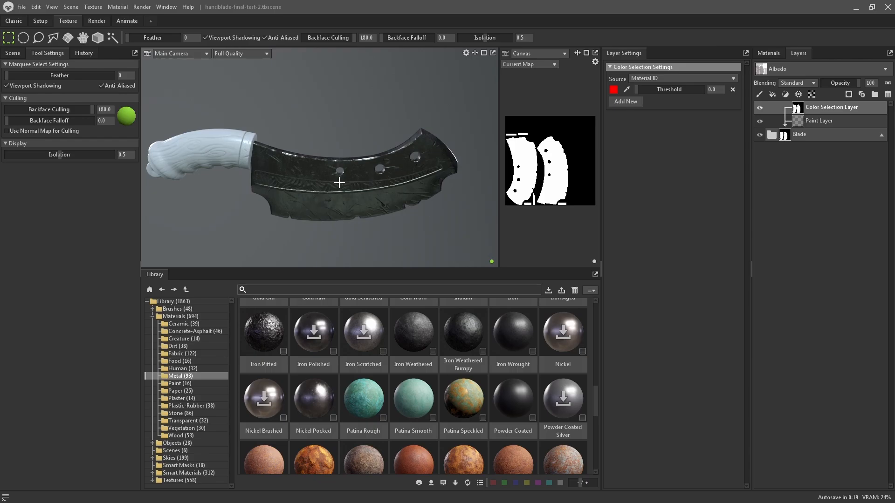
pyautogui.moveTo(343, 187); pyautogui.dragTo(261, 163, button='middle')
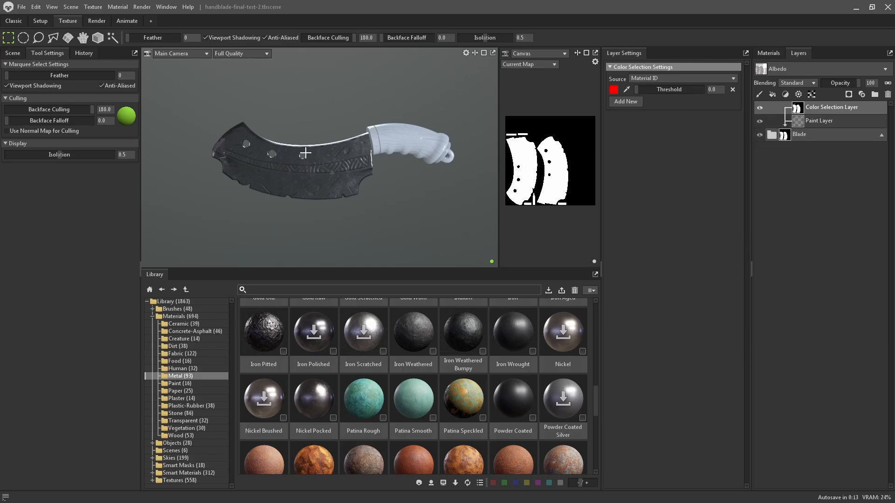
pyautogui.moveTo(305, 153); pyautogui.dragTo(336, 180, button='middle')
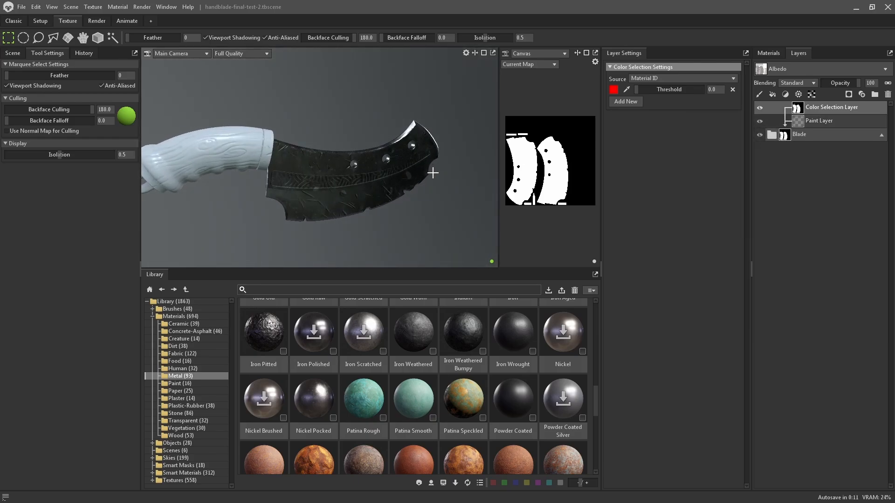
pyautogui.moveTo(431, 172); pyautogui.dragTo(376, 191, button='middle')
# Collapse the Blade group's mask layers, look at the Nickel Pocked layer inside the group, and leave the group folder closed
pyautogui.click(824, 134)
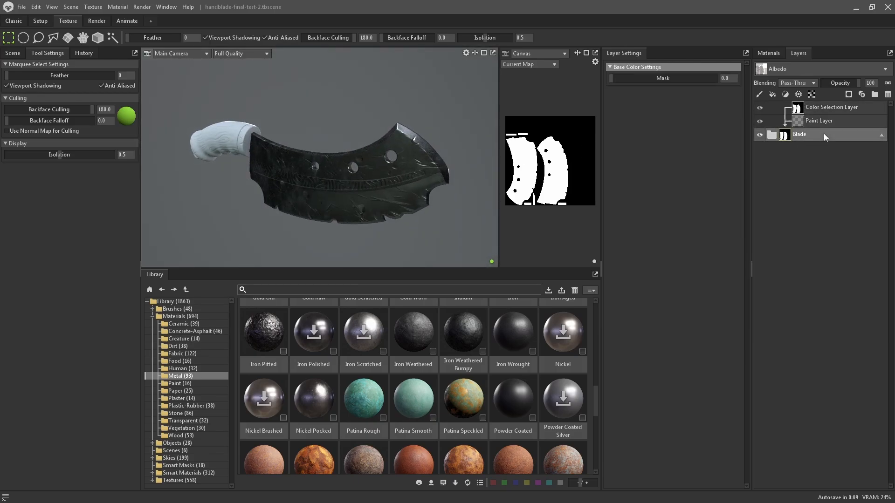
pyautogui.click(771, 135)
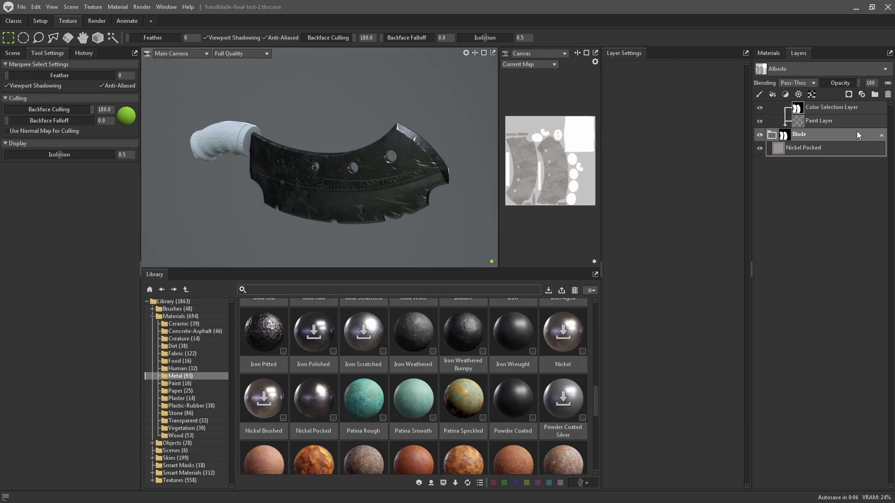
pyautogui.click(772, 135)
pyautogui.click(772, 135)
pyautogui.click(771, 136)
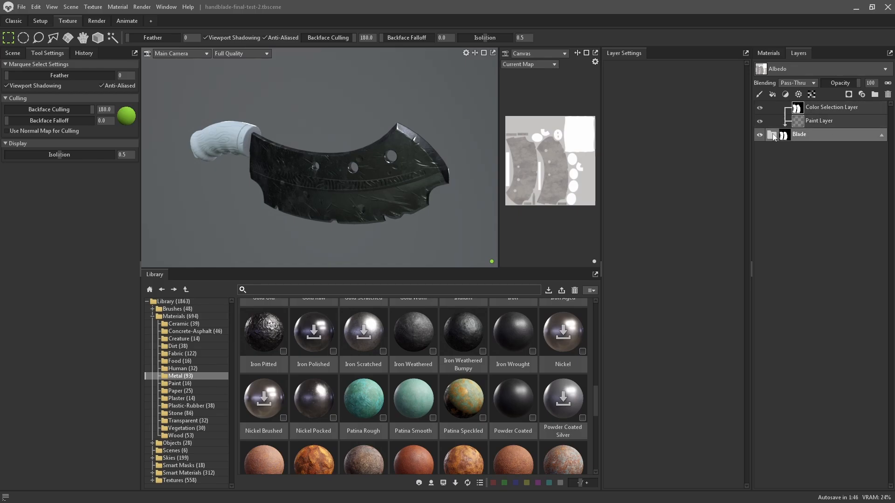
pyautogui.click(882, 135)
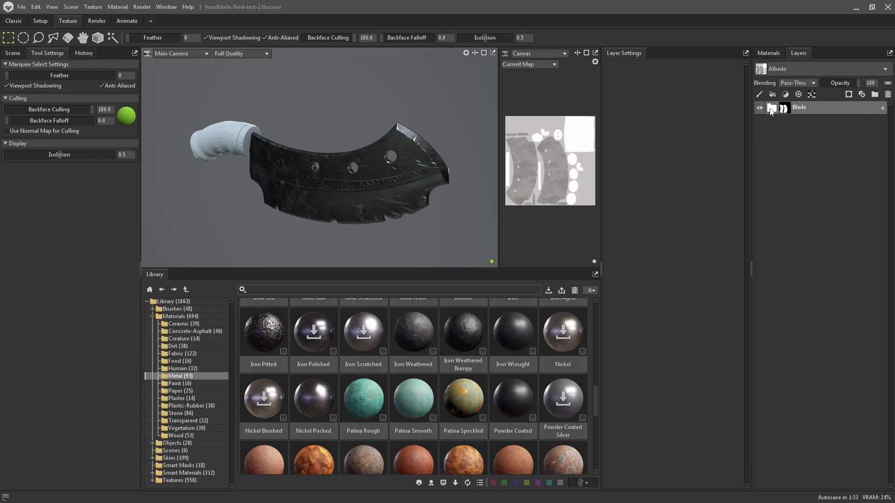
pyautogui.moveTo(772, 112); pyautogui.dragTo(772, 113)
pyautogui.click(837, 122)
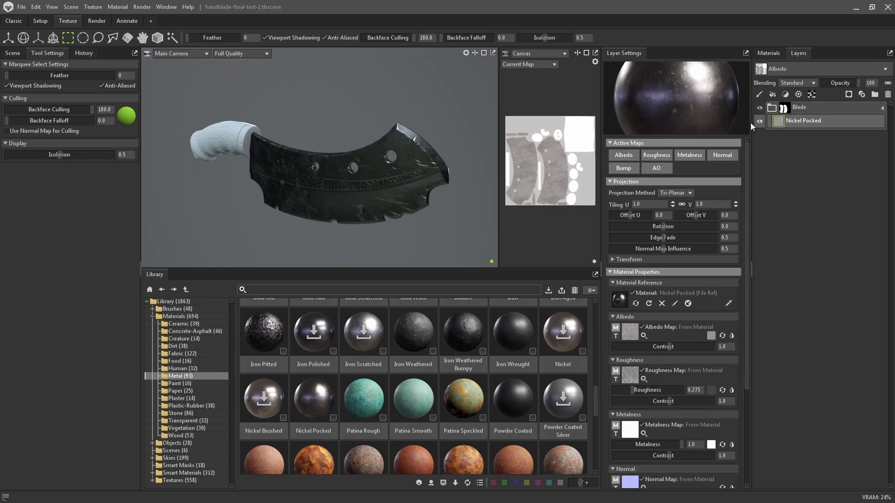
pyautogui.click(772, 109)
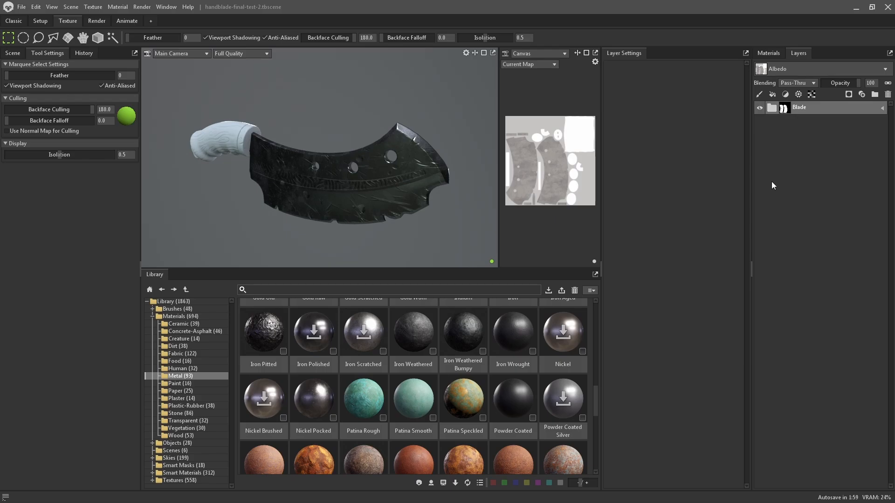
# Create a separate empty group above the Blade group and rename it Handle
pyautogui.keyDown('alt'); pyautogui.moveTo(294, 158); pyautogui.dragTo(332, 162); pyautogui.keyUp('alt')
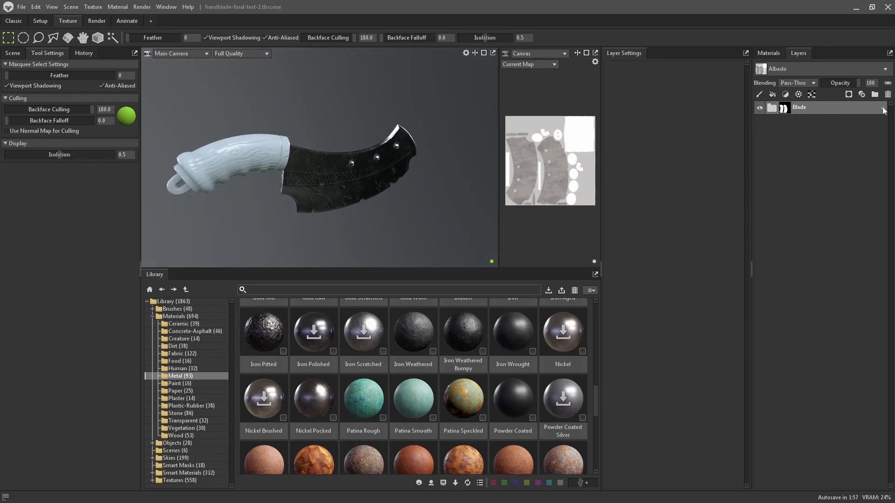
pyautogui.click(875, 95)
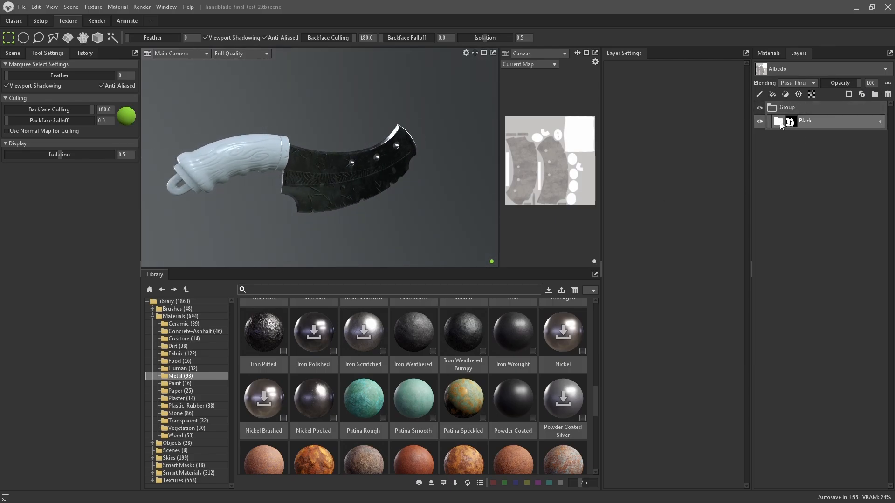
pyautogui.hotkey('ctrl', 'z')
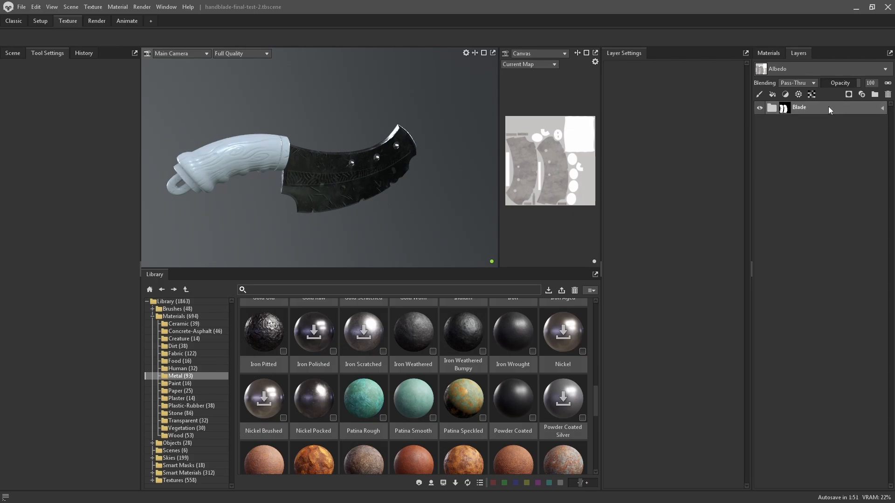
pyautogui.click(875, 94)
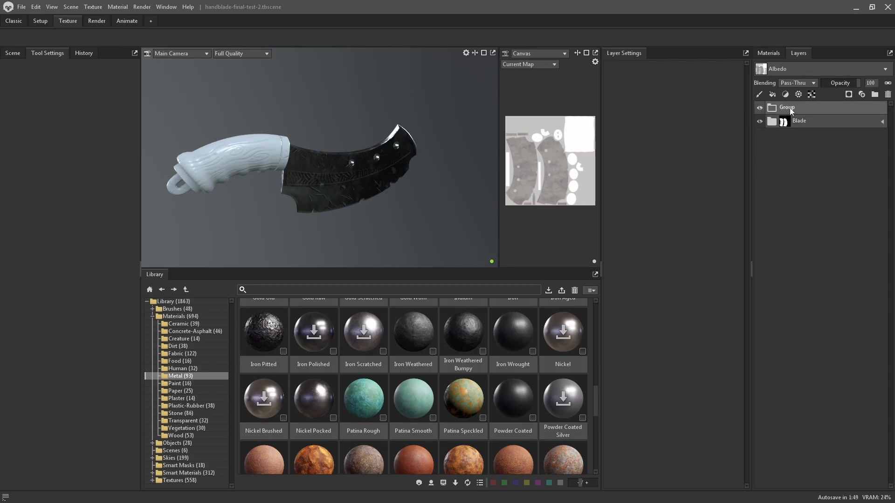
pyautogui.doubleClick(788, 108)
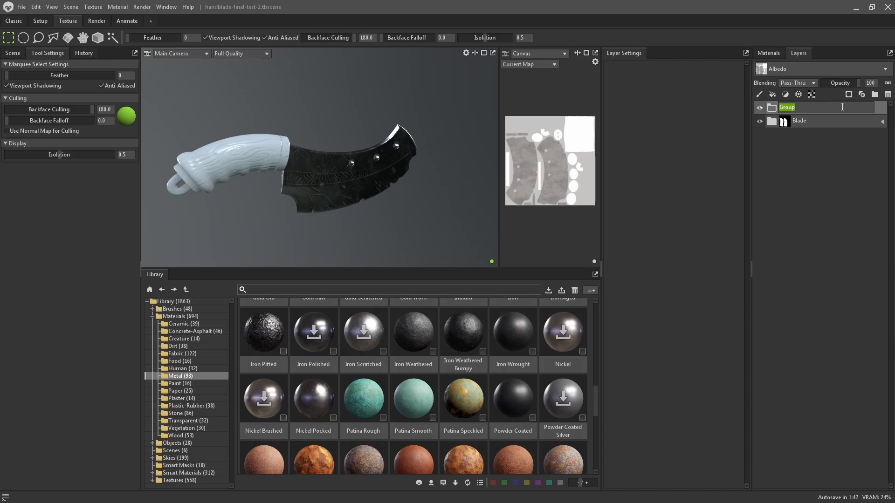
pyautogui.write('Handle')
pyautogui.press('Return')
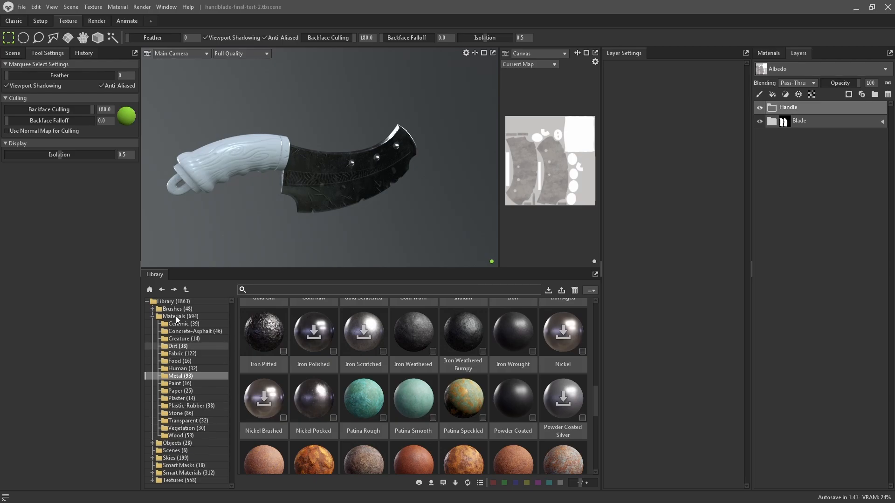
# Apply the Oak Weathered Aged material from the library's Wood materials to the knife's grip
pyautogui.click(179, 436)
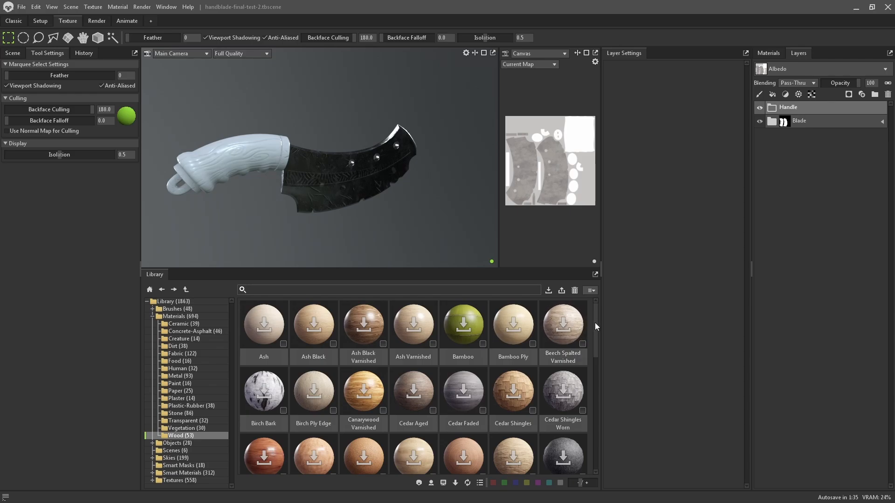
pyautogui.moveTo(595, 323); pyautogui.dragTo(601, 413)
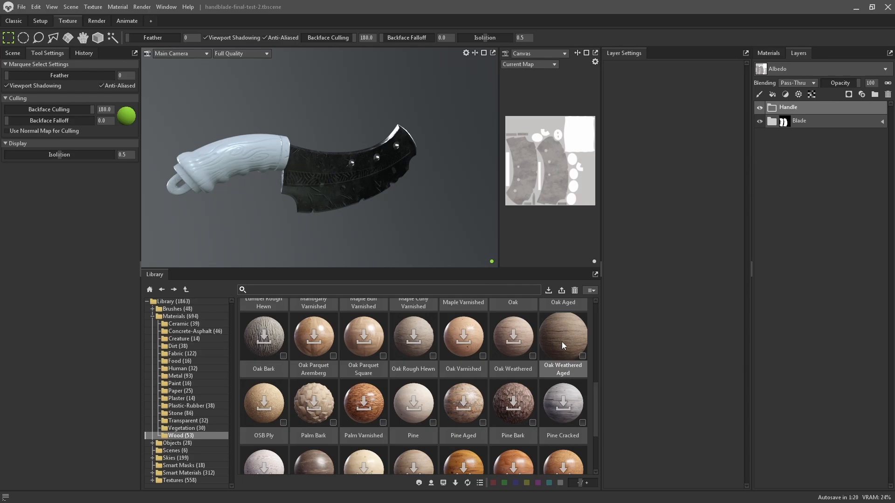
pyautogui.moveTo(561, 342); pyautogui.dragTo(239, 153)
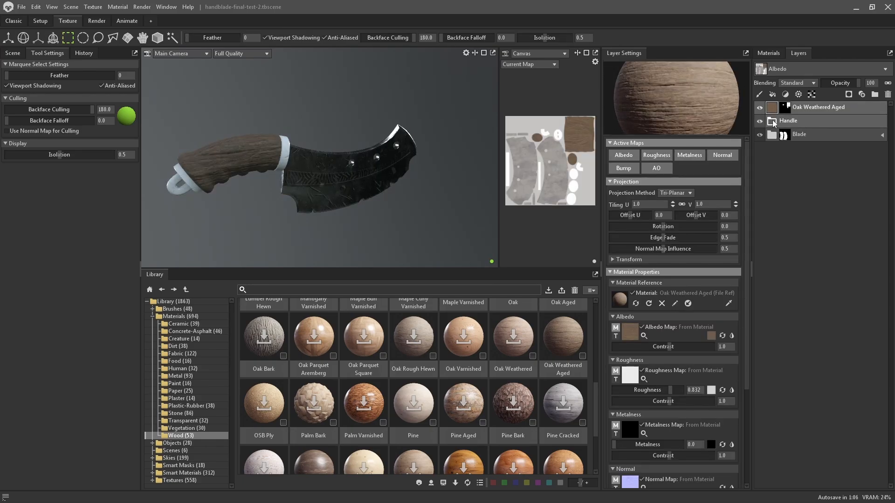
# Move the Oak Weathered Aged layer into the Handle group
pyautogui.click(773, 122)
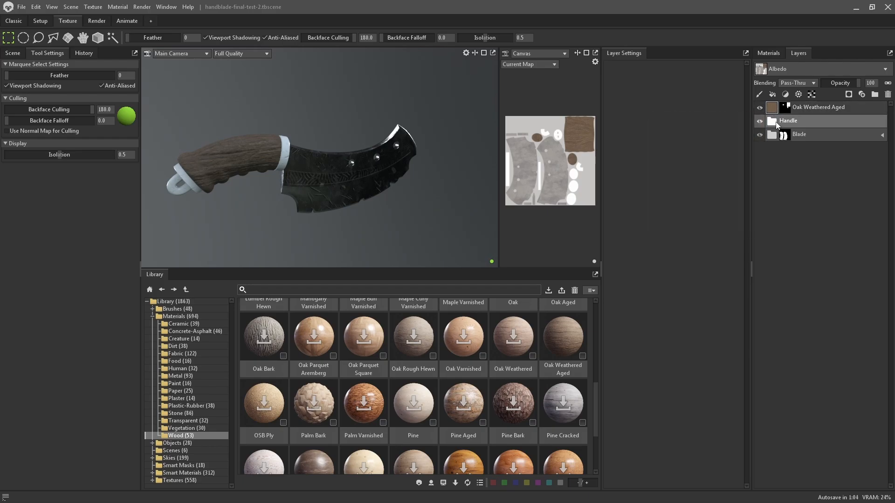
pyautogui.moveTo(855, 108); pyautogui.dragTo(853, 118)
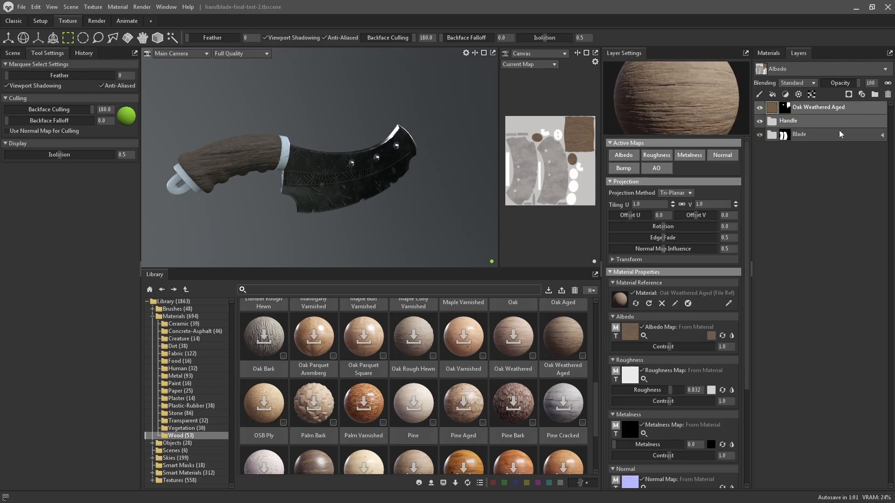
pyautogui.click(774, 122)
pyautogui.click(773, 108)
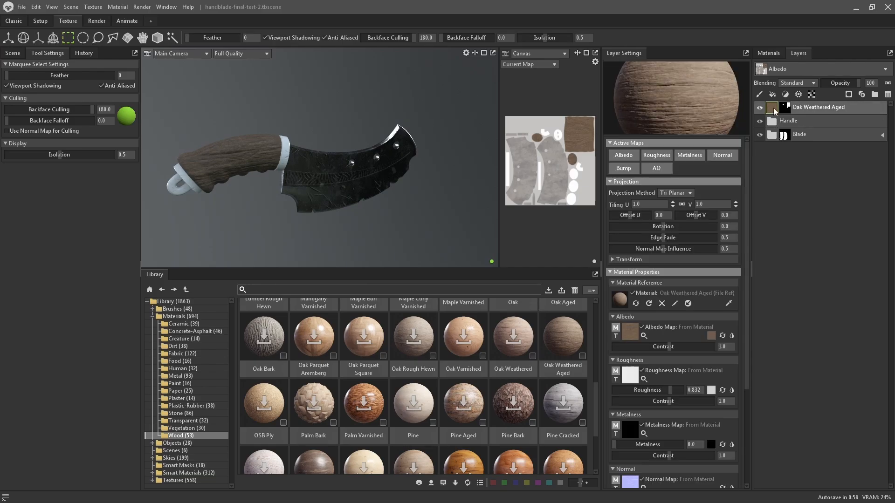
pyautogui.click(770, 122)
pyautogui.moveTo(772, 108); pyautogui.dragTo(805, 125)
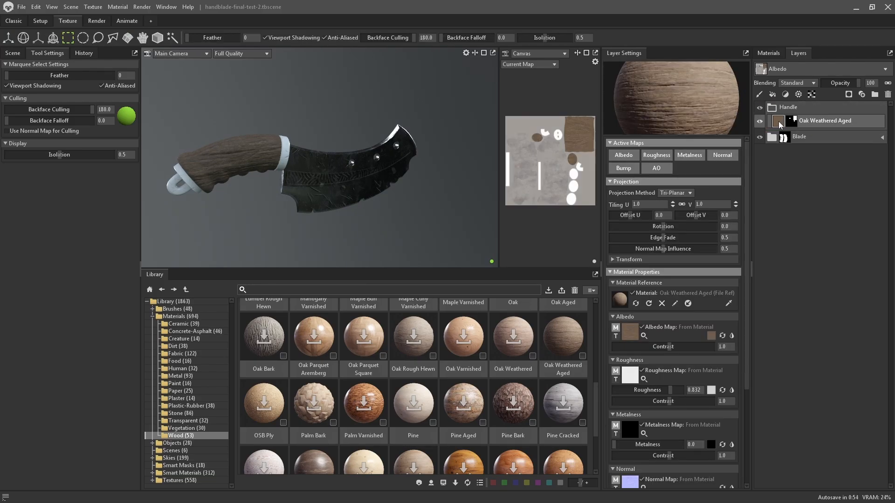
# Examine the Oak Weathered Aged layer's mask and the Blade group's mask layers and contents, finishing with the Oak Weathered Aged layer selected
pyautogui.click(790, 119)
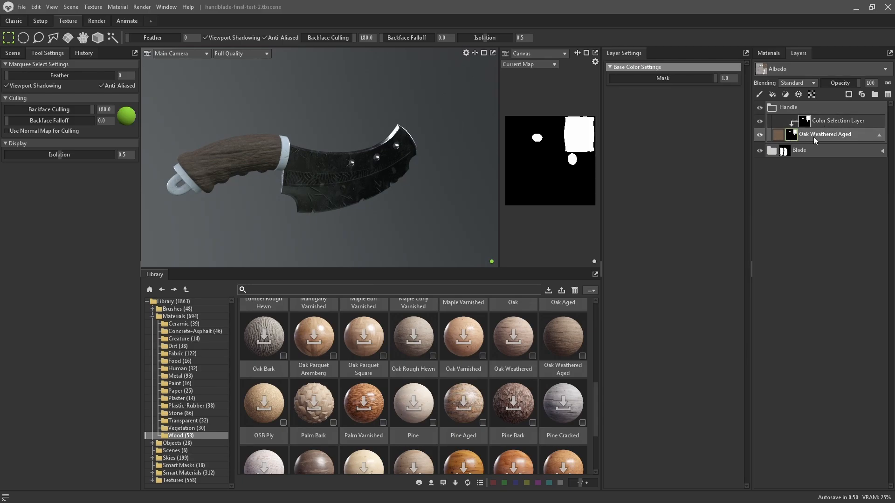
pyautogui.click(777, 135)
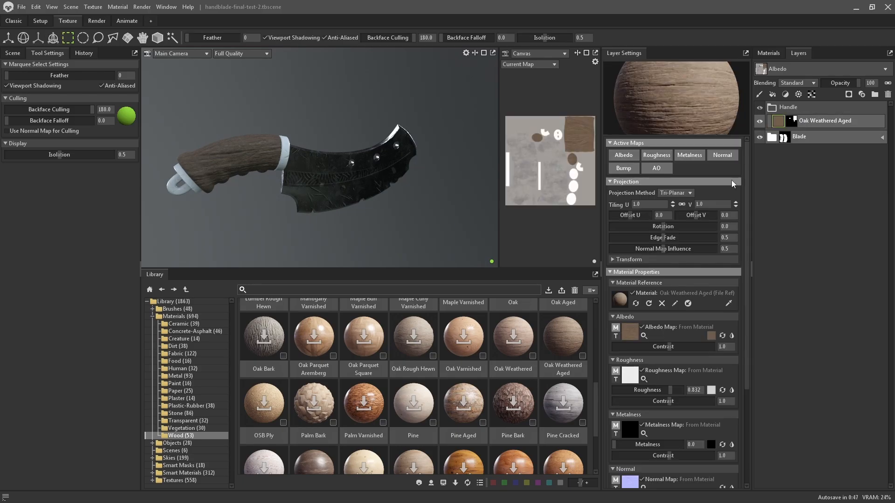
pyautogui.click(772, 139)
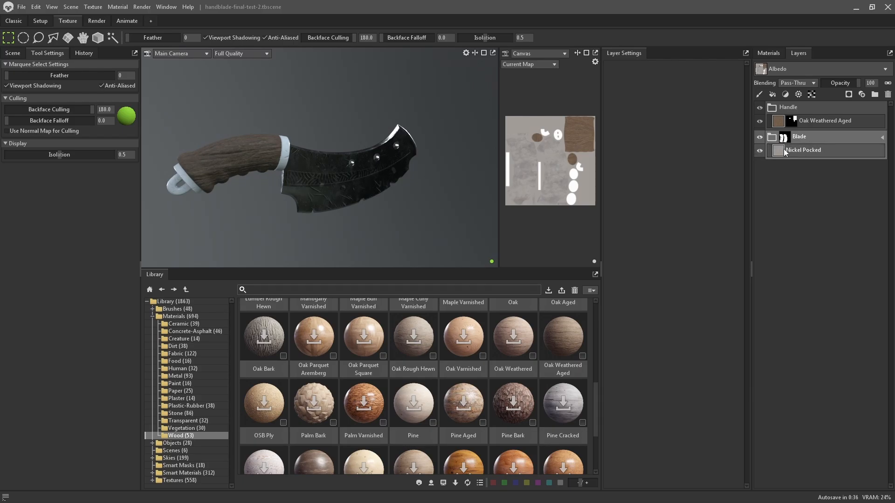
pyautogui.click(772, 136)
pyautogui.click(784, 138)
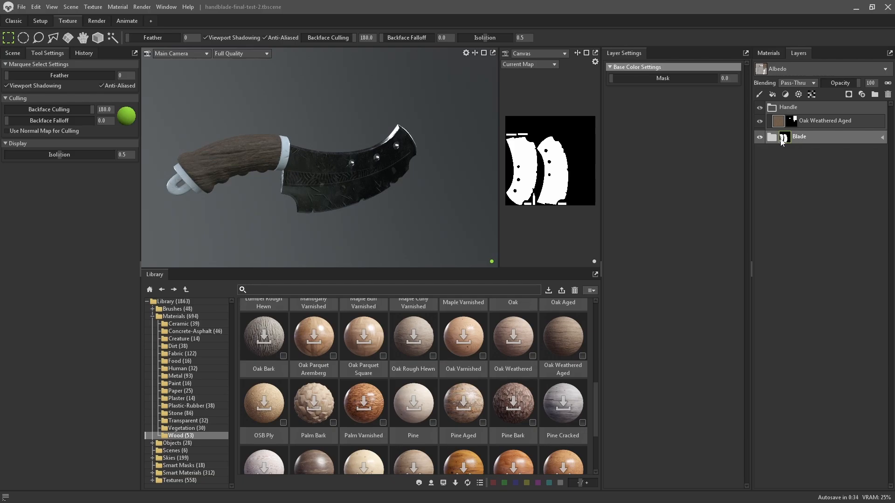
pyautogui.click(774, 137)
pyautogui.click(882, 138)
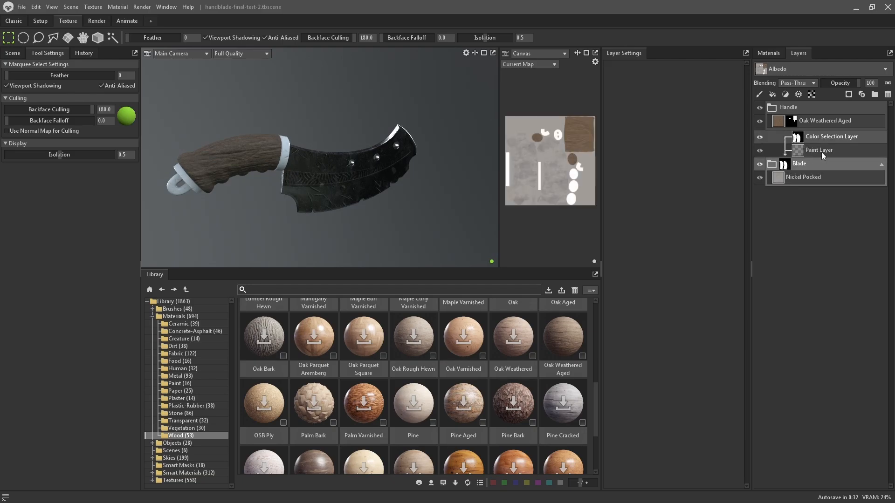
pyautogui.click(784, 165)
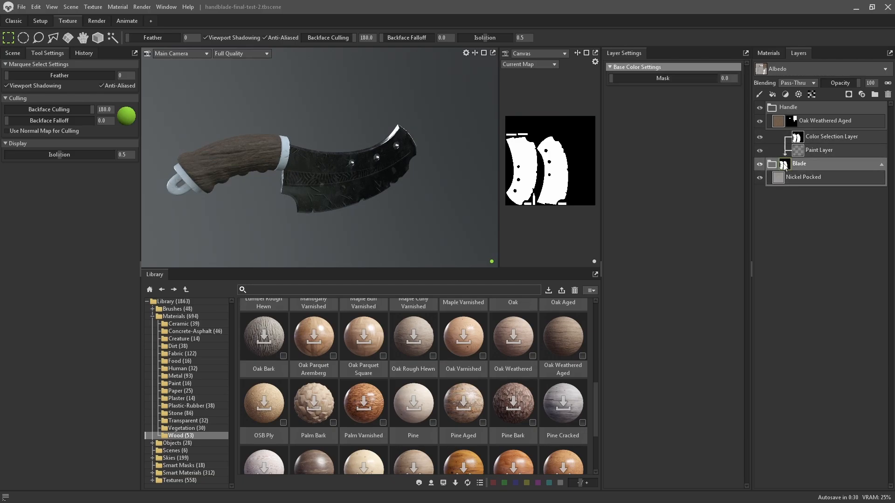
pyautogui.click(882, 165)
pyautogui.click(772, 136)
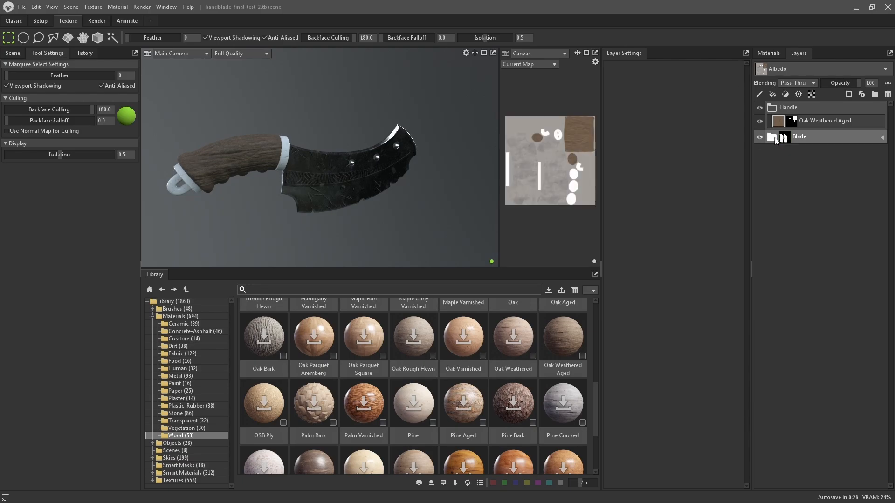
pyautogui.click(813, 121)
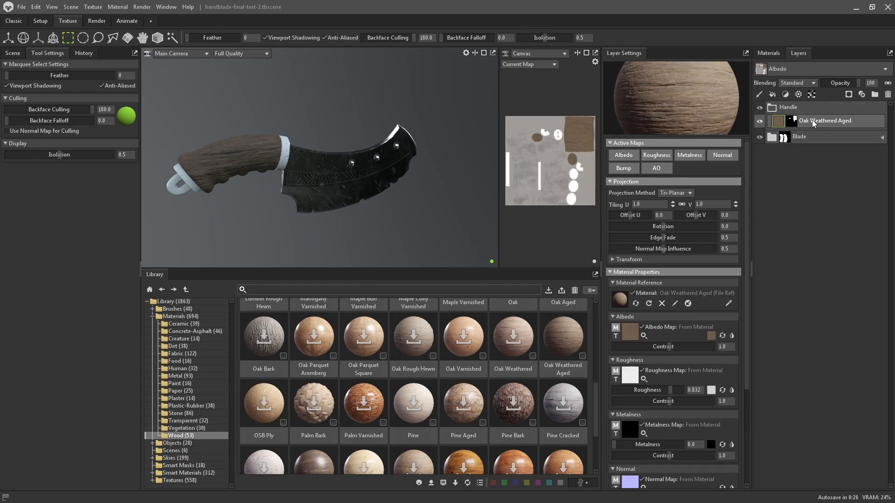
# Delete the Color Selection layer from the Oak Weathered Aged layer's mask and remove the mask itself
pyautogui.click(792, 120)
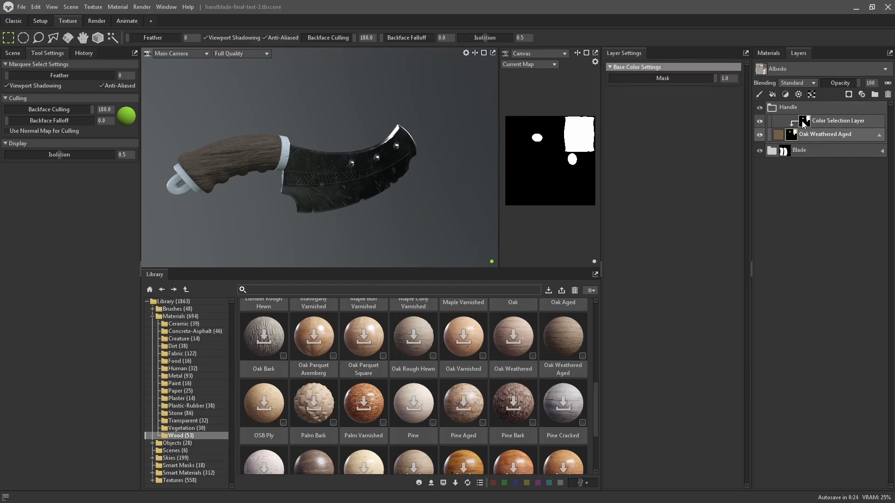
pyautogui.rightClick(806, 121)
pyautogui.click(823, 124)
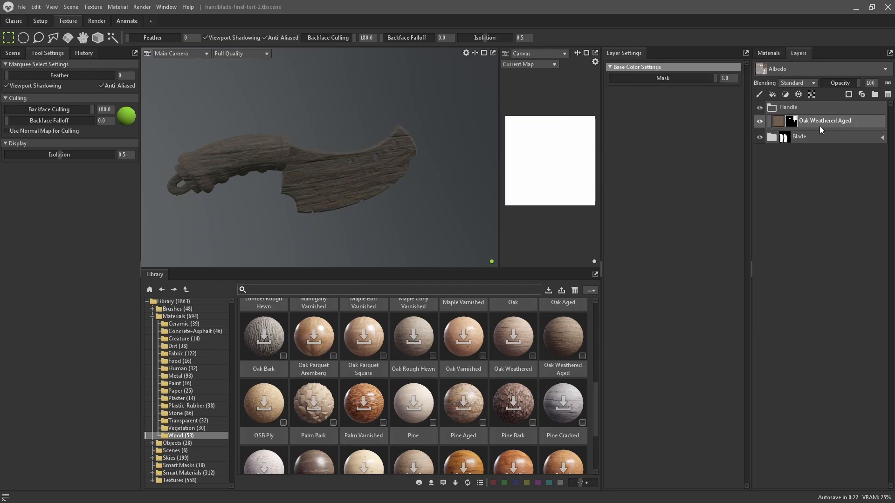
pyautogui.rightClick(791, 122)
pyautogui.click(813, 126)
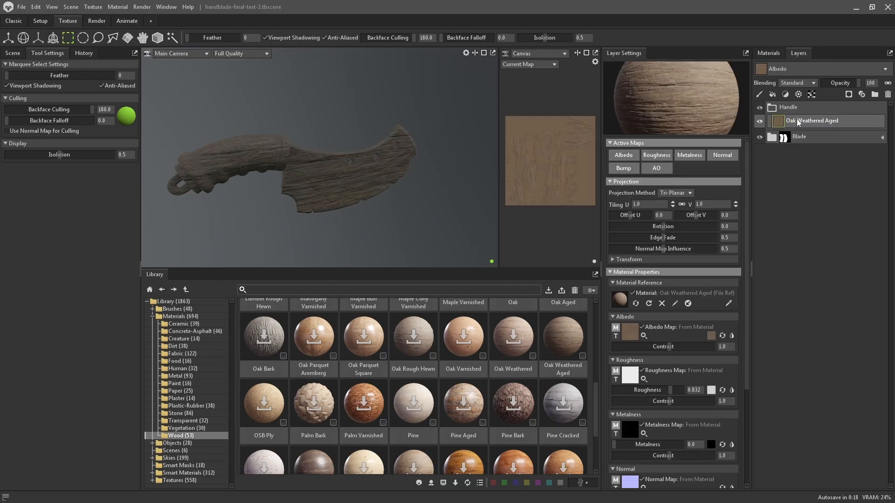
# Collapse the Handle group and add a black paint mask to the whole group
pyautogui.click(772, 108)
pyautogui.click(771, 108)
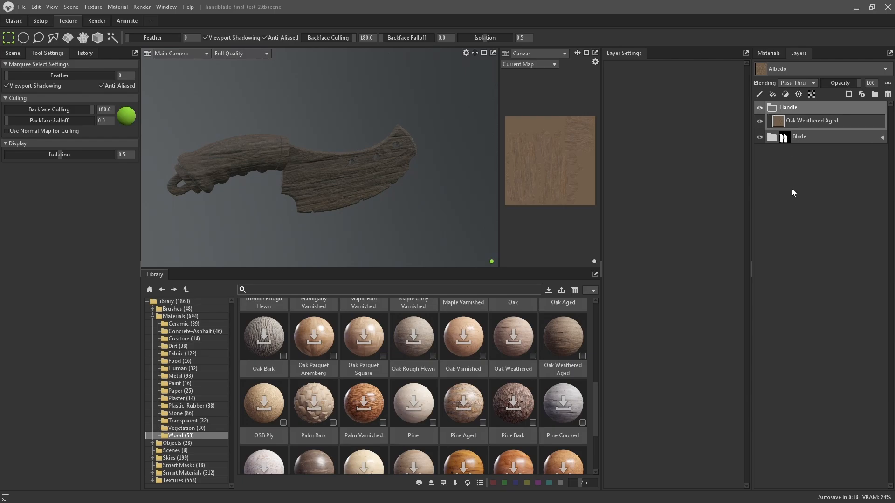
pyautogui.click(772, 108)
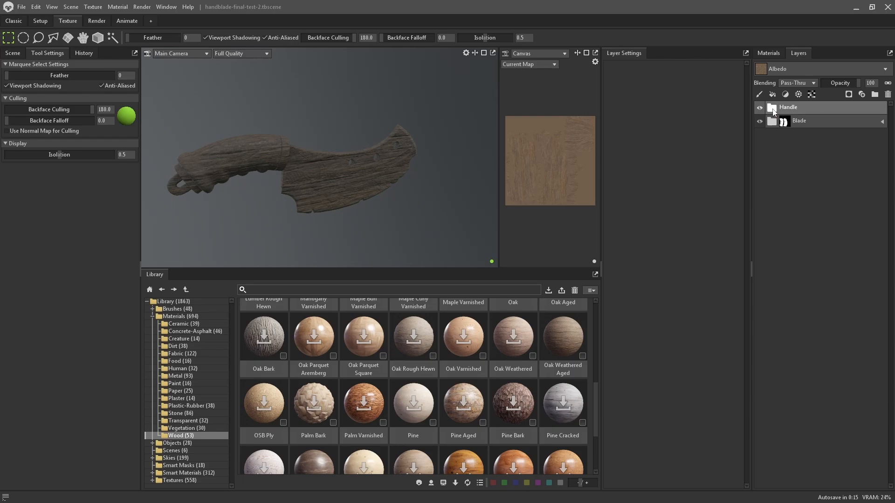
pyautogui.rightClick(820, 108)
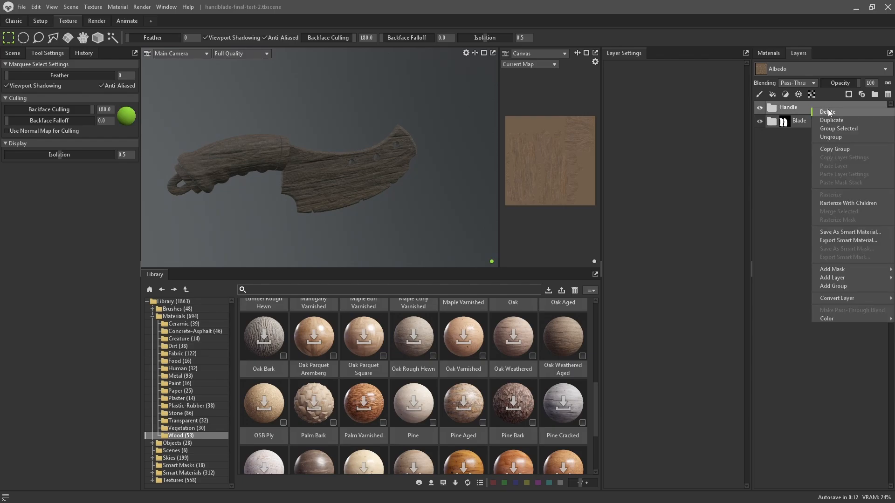
pyautogui.moveTo(838, 269)
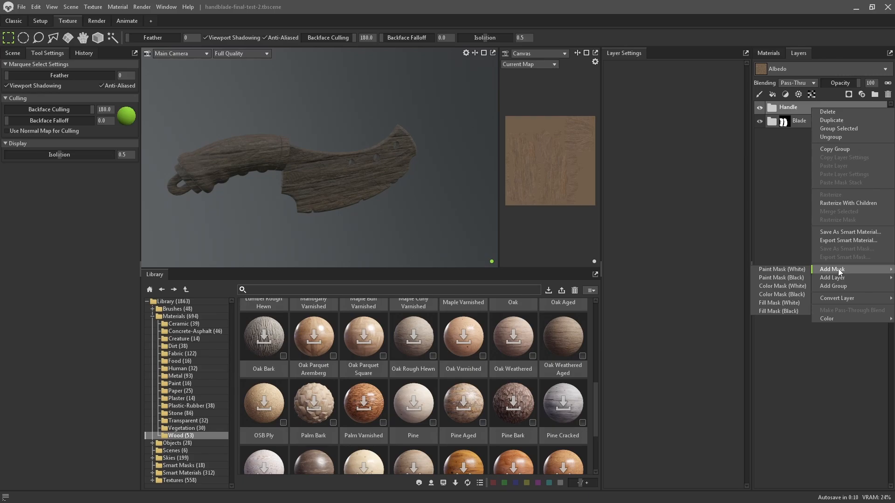
pyautogui.click(786, 277)
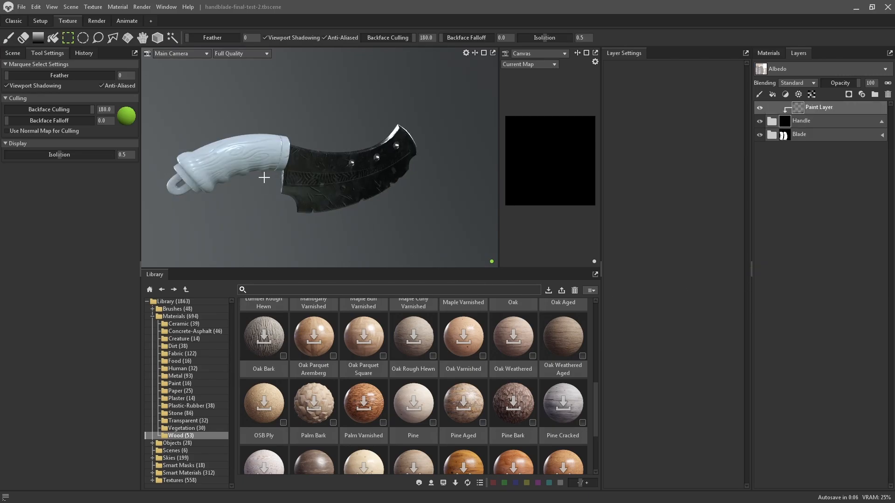
# Add a Color Selection layer to the Handle group's mask, above its paint layer
pyautogui.keyDown('alt'); pyautogui.moveTo(289, 165); pyautogui.dragTo(393, 182, button='middle'); pyautogui.keyUp('alt')
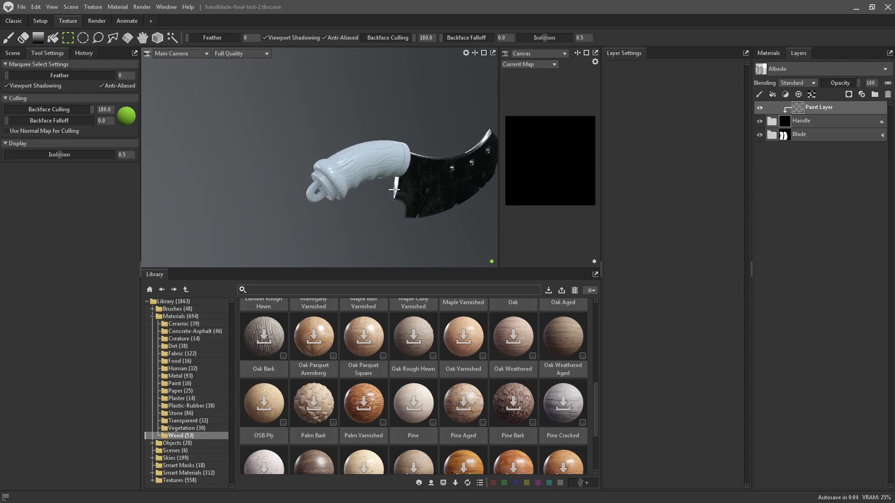
pyautogui.moveTo(394, 187)
pyautogui.keyDown('alt'); pyautogui.mouseDown()
pyautogui.moveTo(309, 169)
pyautogui.moveTo(378, 189)
pyautogui.mouseUp(); pyautogui.keyUp('alt')
pyautogui.keyDown('alt'); pyautogui.moveTo(377, 190); pyautogui.dragTo(419, 186, button='right'); pyautogui.keyUp('alt')
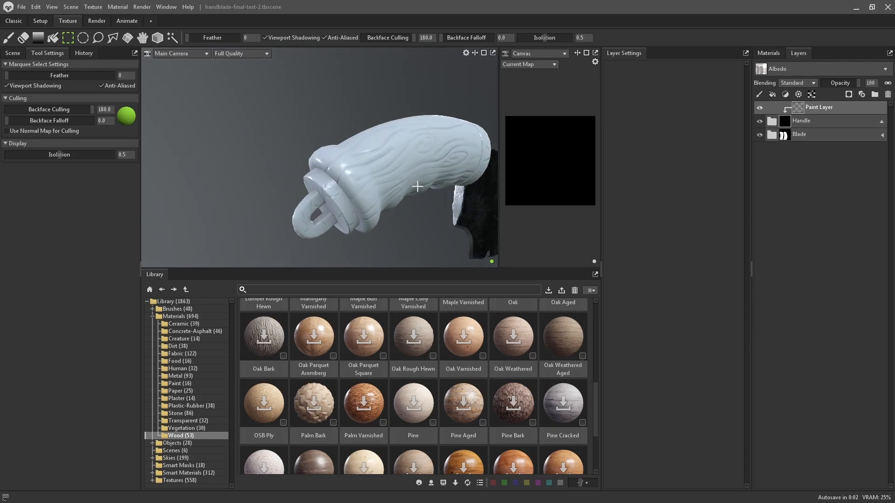
pyautogui.keyDown('alt'); pyautogui.moveTo(416, 188); pyautogui.dragTo(378, 161, button='middle'); pyautogui.keyUp('alt')
pyautogui.scroll(3, 377, 160)
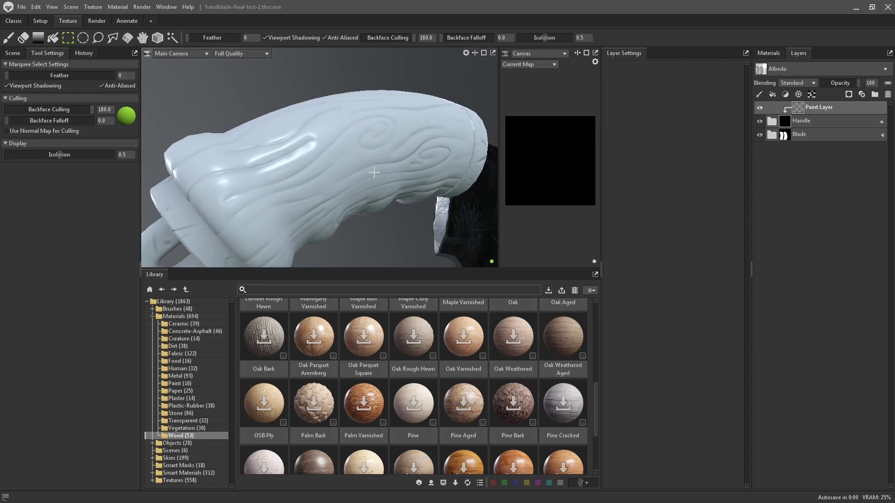
pyautogui.scroll(-3, 378, 161)
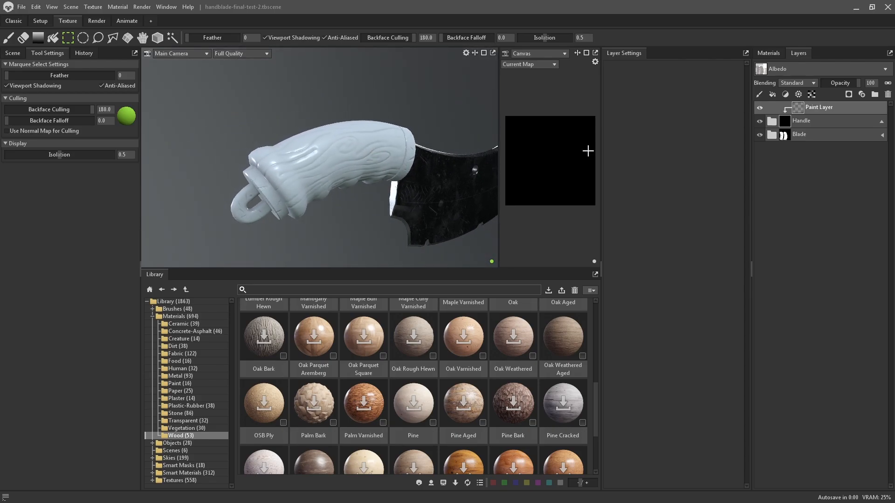
pyautogui.click(798, 94)
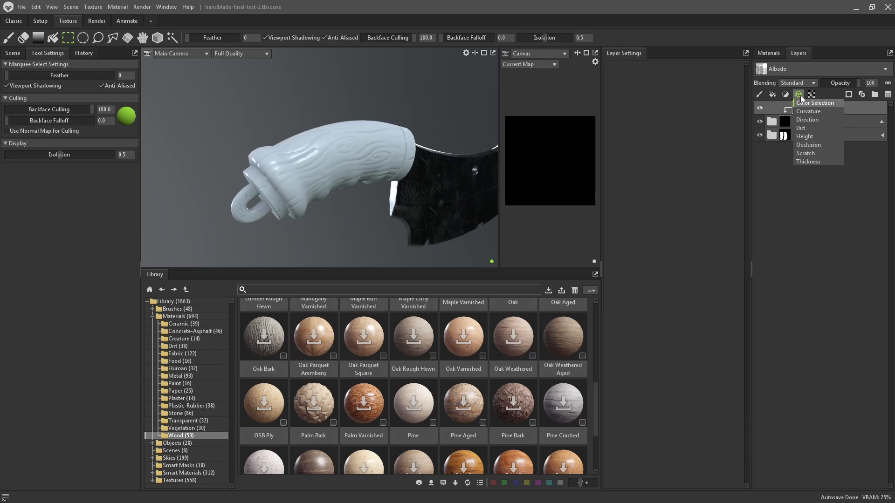
pyautogui.click(820, 103)
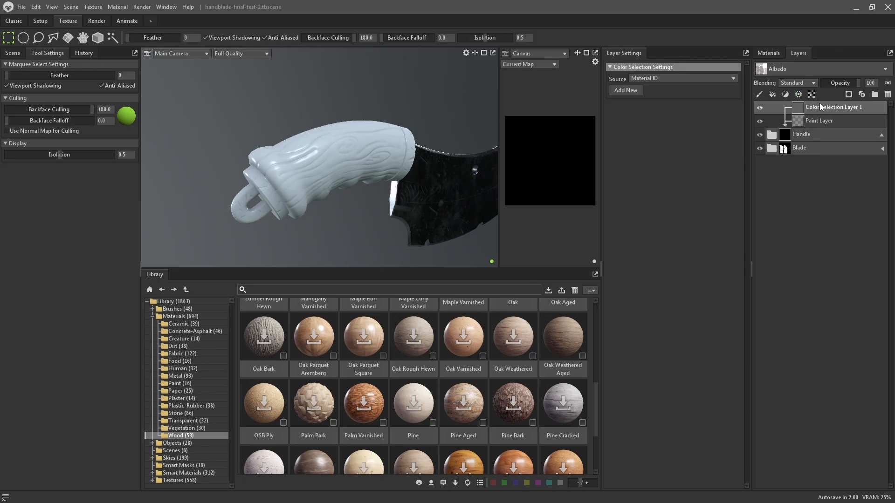
# Add a color entry with Material ID as source and pick the grip's blue ID for the Handle mask
pyautogui.click(626, 91)
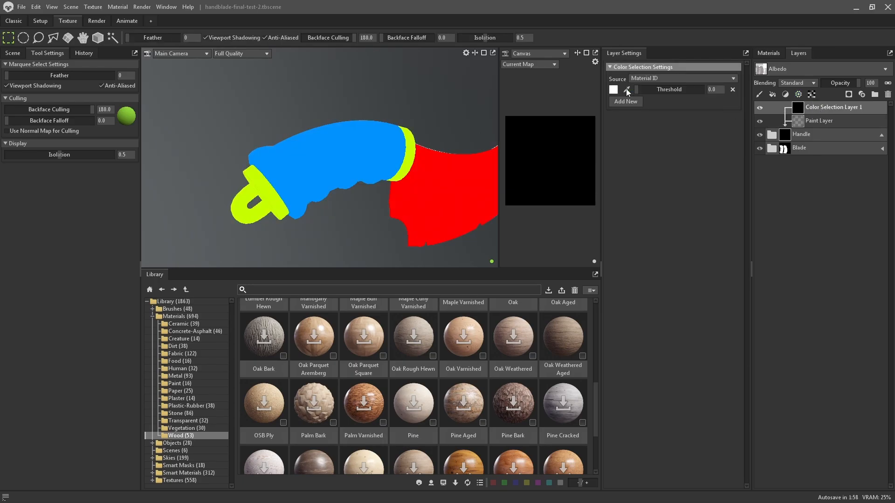
pyautogui.click(332, 156)
pyautogui.moveTo(349, 233); pyautogui.dragTo(280, 140)
pyautogui.scroll(5, 260, 210)
pyautogui.scroll(-5, 275, 203)
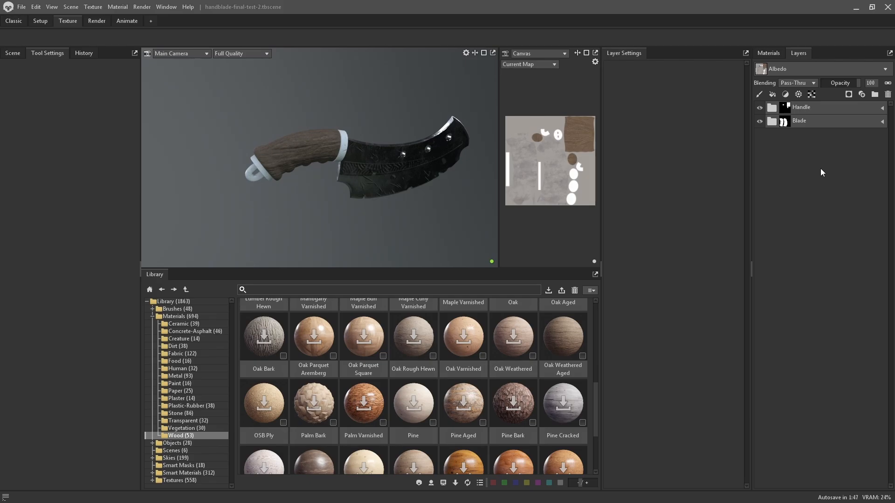
# Create a new empty group above the Handle and Blade groups and rename it Handleparts
pyautogui.click(829, 107)
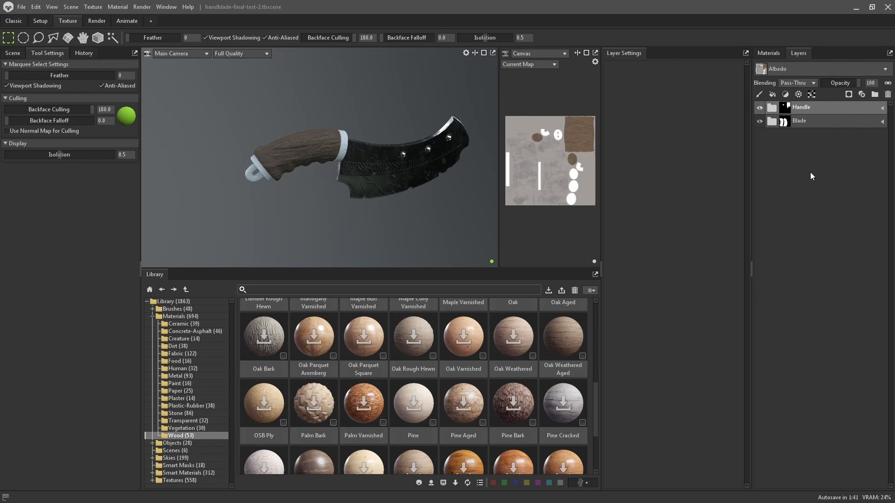
pyautogui.click(819, 124)
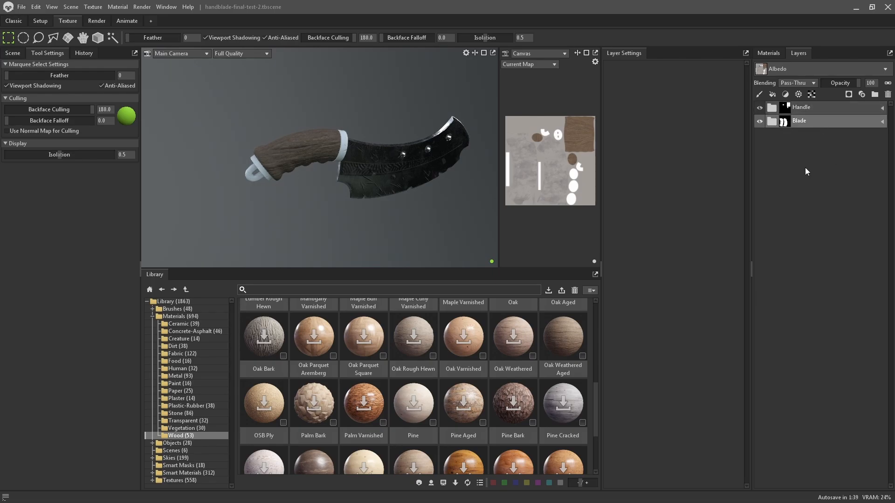
pyautogui.click(815, 214)
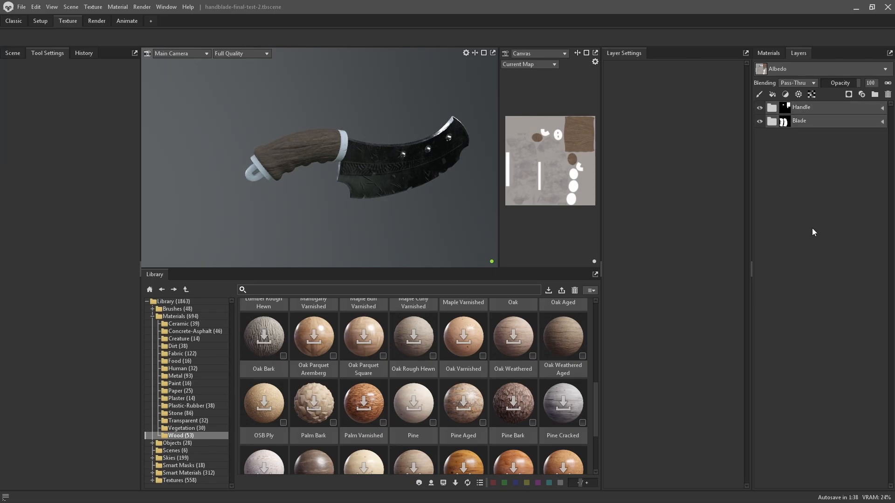
pyautogui.click(875, 95)
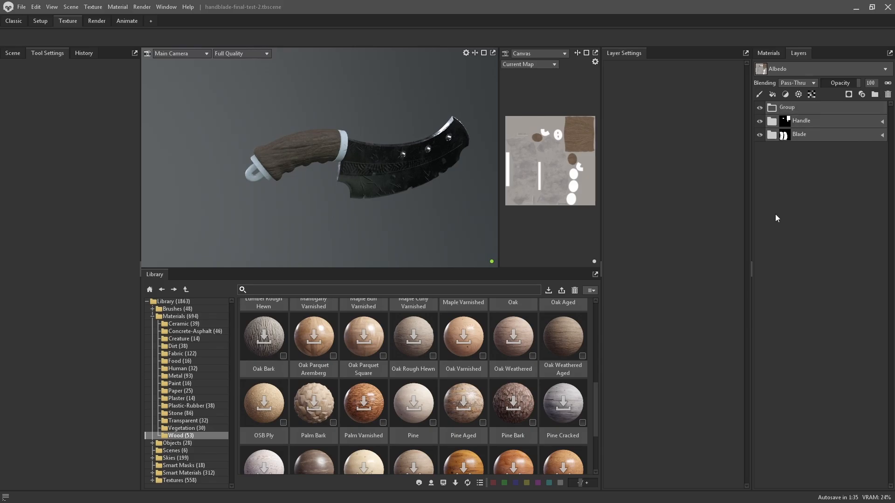
pyautogui.doubleClick(829, 108)
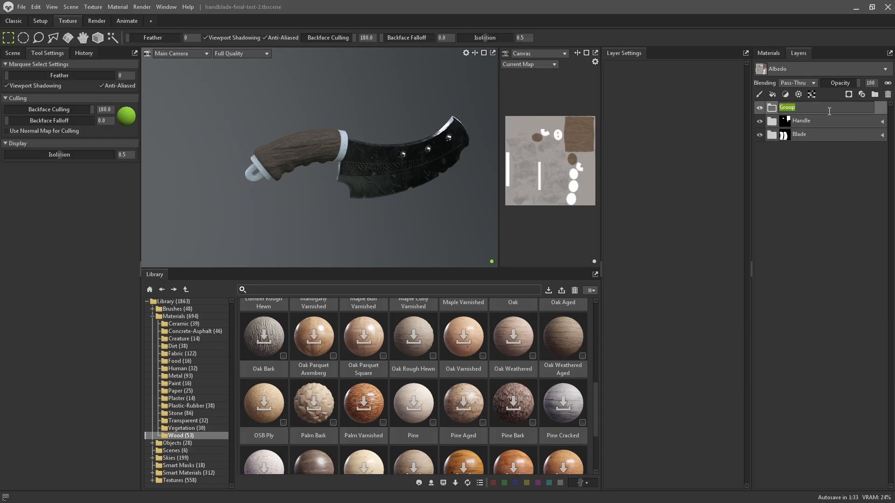
pyautogui.write('Handleparts')
pyautogui.press('Return')
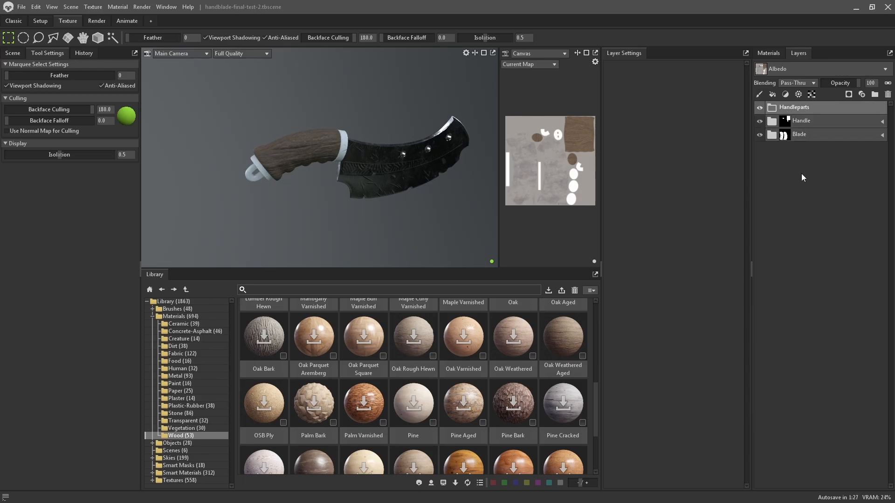
# Add the Bronze Worn material from the library's Metal materials to the Handleparts group
pyautogui.rightClick(832, 110)
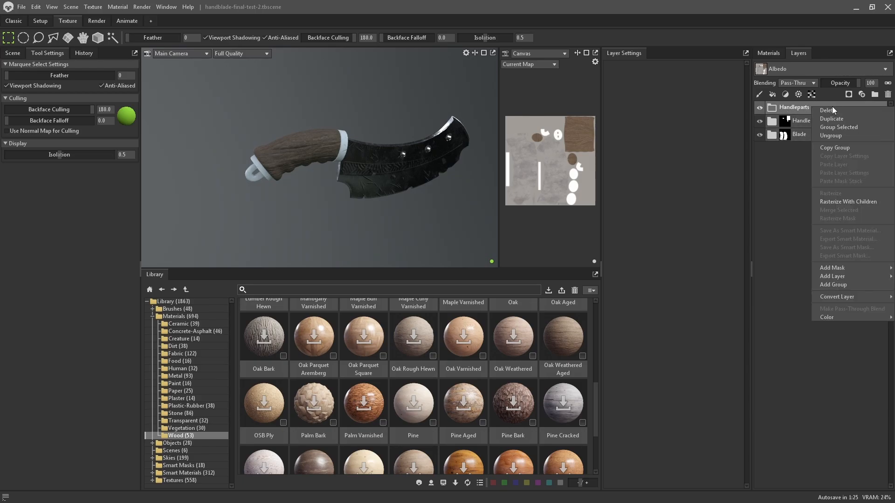
pyautogui.click(773, 182)
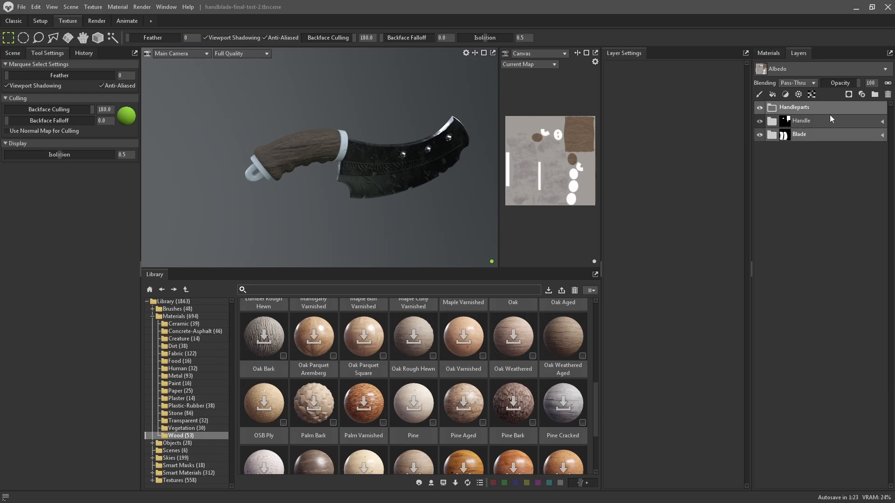
pyautogui.click(175, 375)
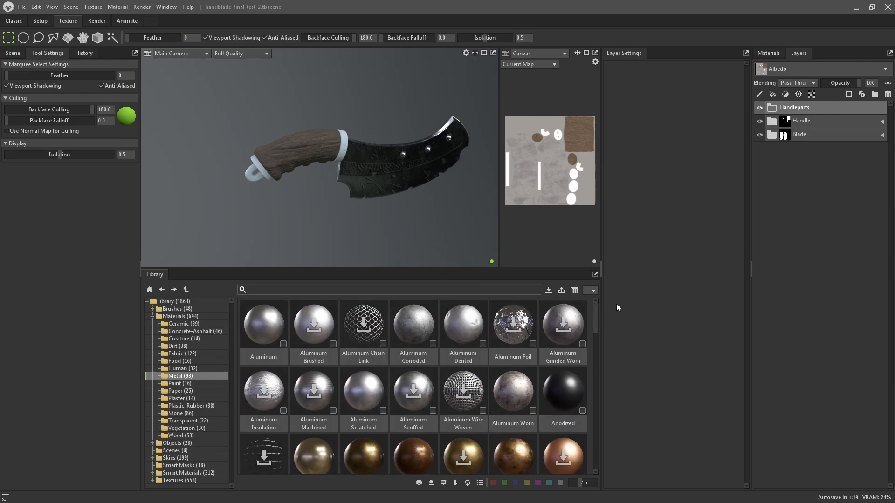
pyautogui.moveTo(597, 323); pyautogui.dragTo(600, 336)
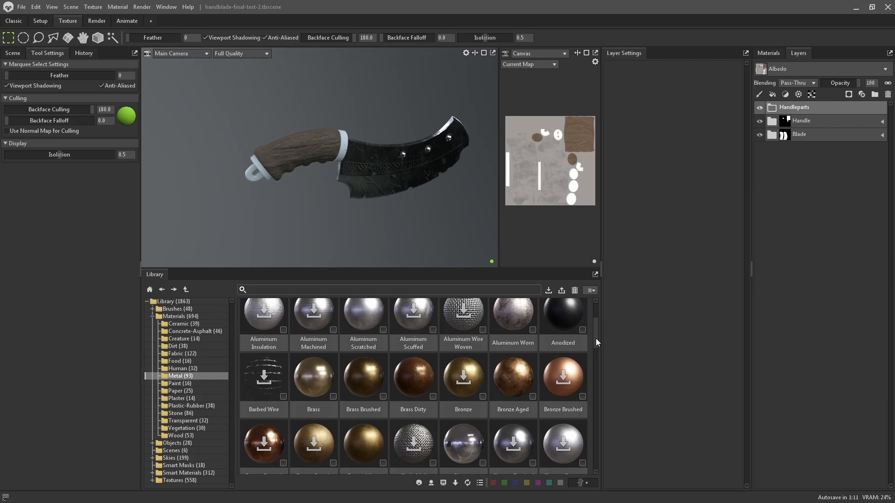
pyautogui.moveTo(596, 339); pyautogui.dragTo(597, 344)
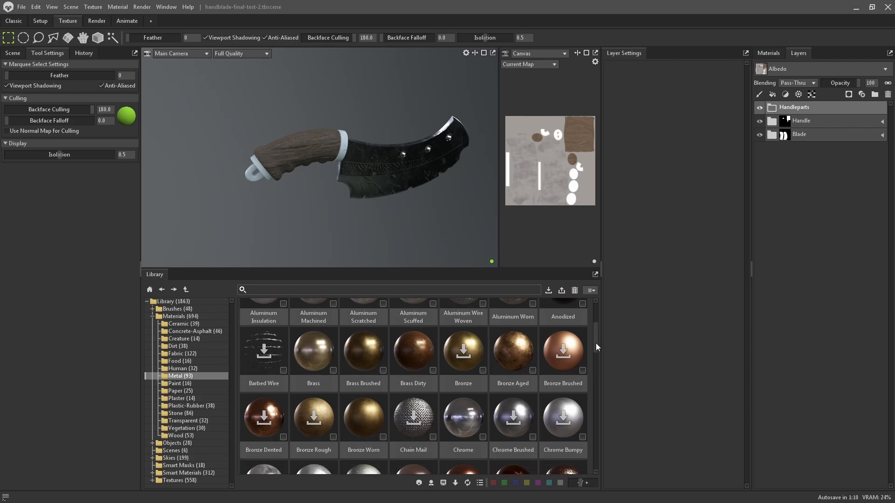
pyautogui.click(359, 356)
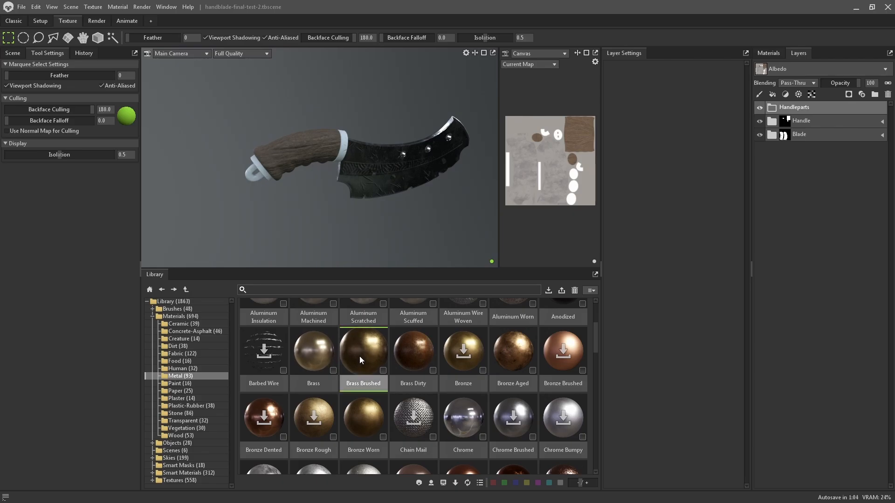
pyautogui.click(421, 355)
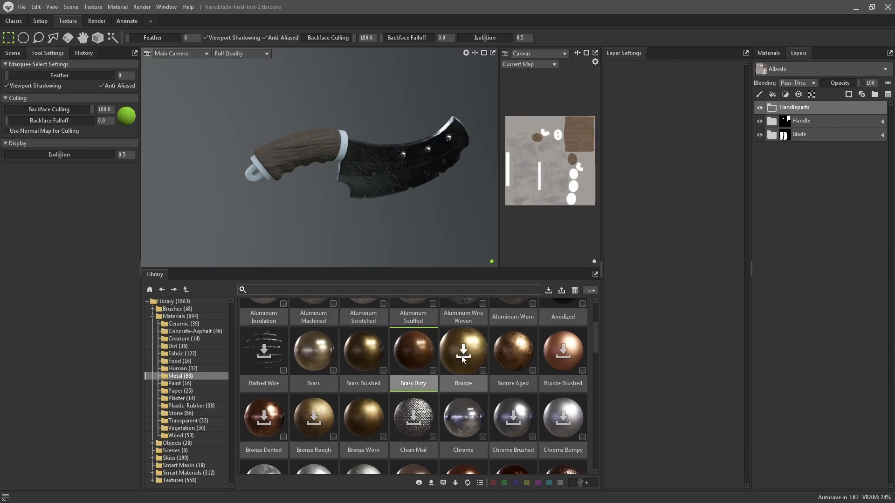
pyautogui.click(365, 416)
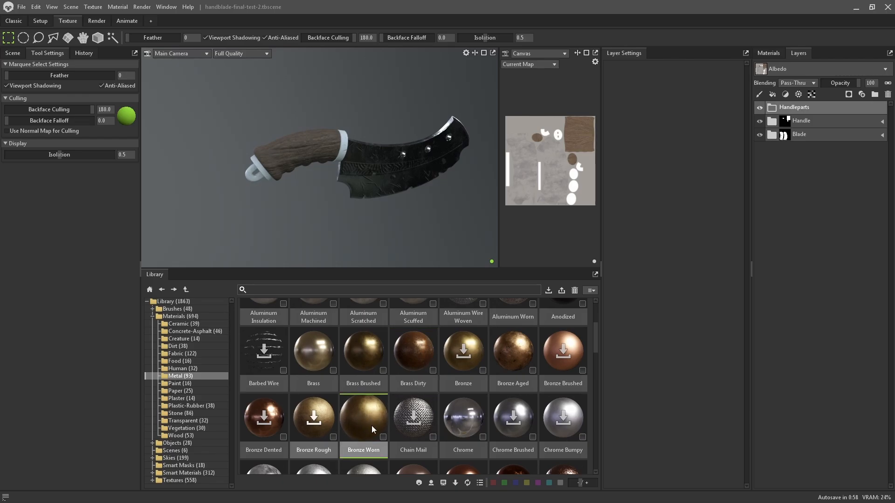
pyautogui.moveTo(367, 417); pyautogui.dragTo(820, 108)
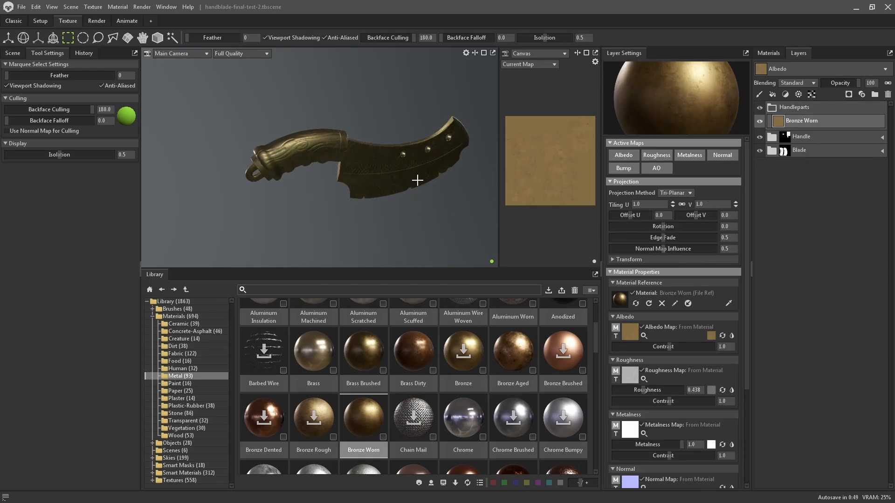
# Examine the worn bronze material across the blade, holes and handle from both sides and up close
pyautogui.moveTo(389, 178); pyautogui.dragTo(353, 101)
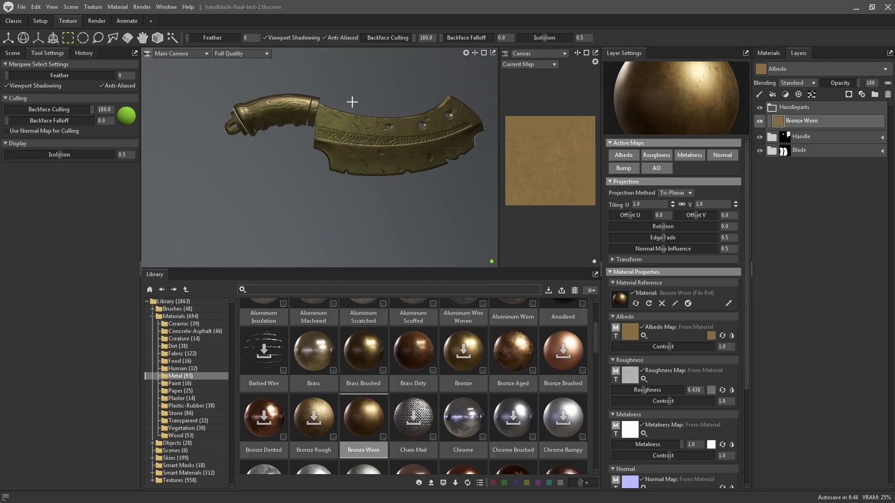
pyautogui.click(818, 109)
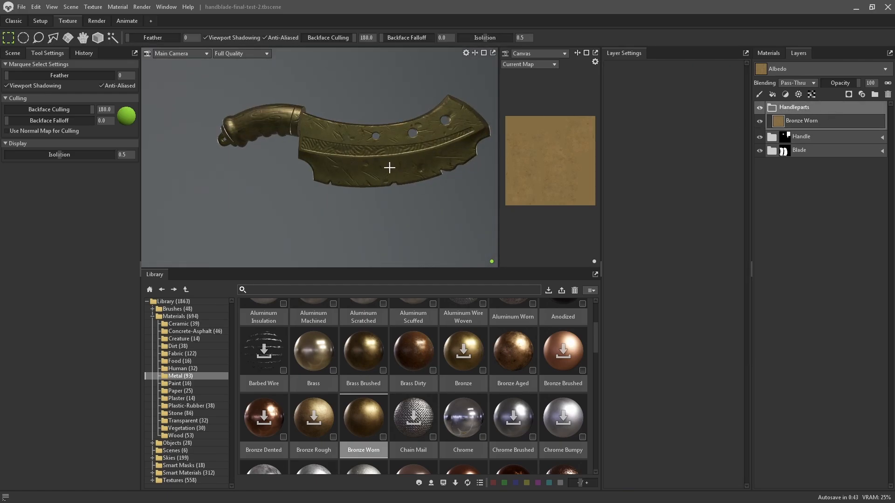
pyautogui.moveTo(389, 168); pyautogui.dragTo(300, 140)
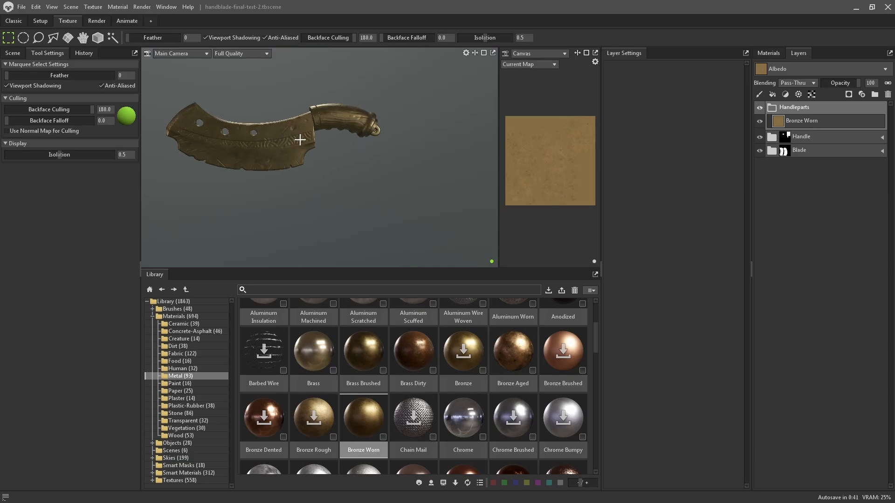
pyautogui.scroll(5, 300, 140)
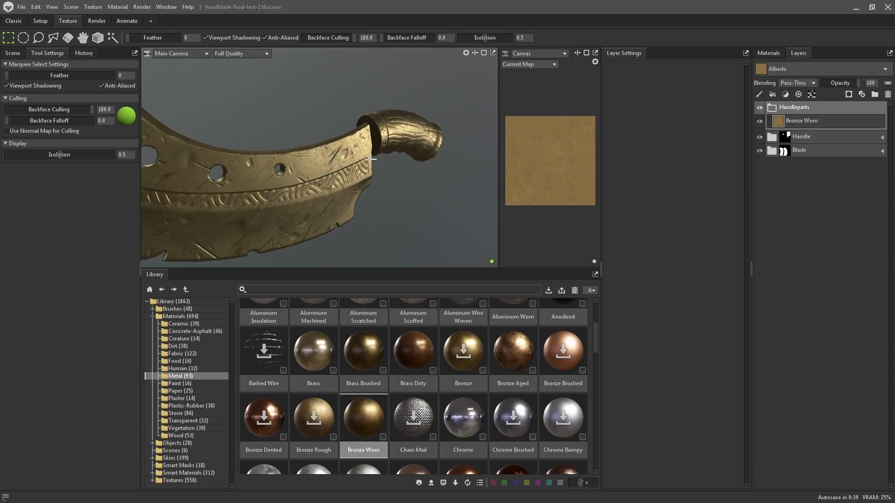
pyautogui.moveTo(372, 159); pyautogui.dragTo(411, 151)
pyautogui.scroll(8, 421, 158)
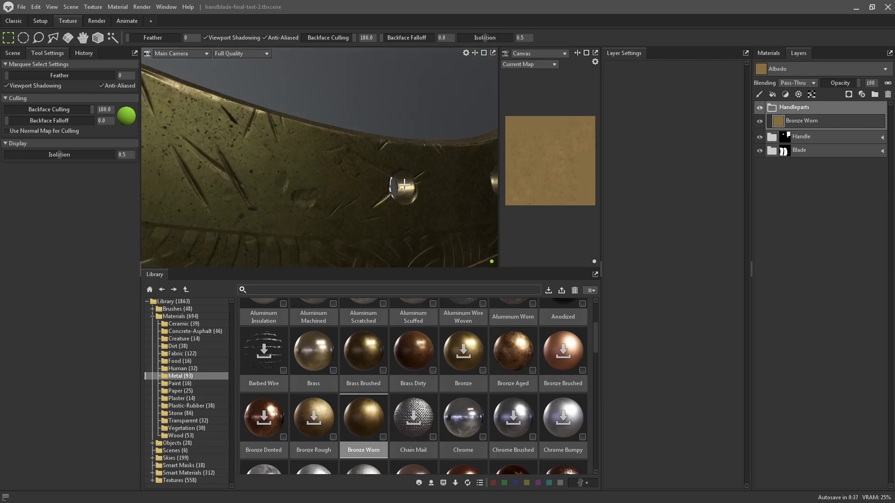
pyautogui.scroll(-8, 404, 185)
pyautogui.keyDown('alt'); pyautogui.moveTo(407, 189); pyautogui.dragTo(379, 190); pyautogui.keyUp('alt')
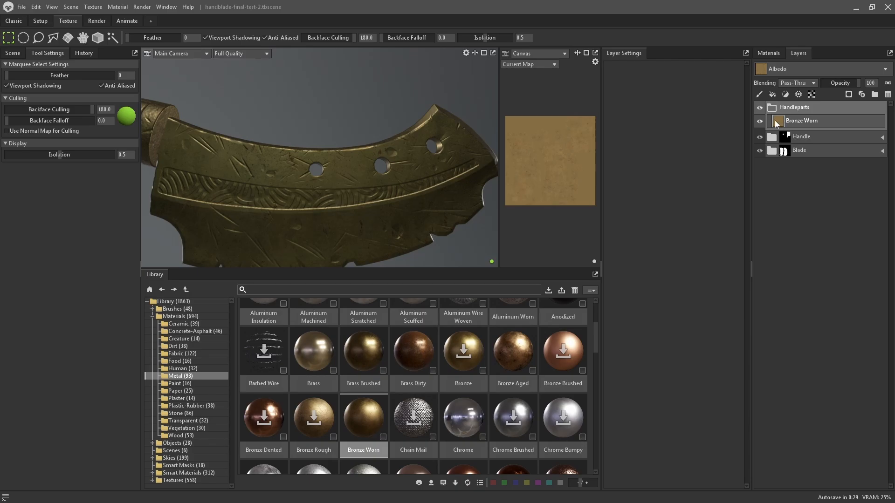
pyautogui.scroll(-5, 344, 194)
pyautogui.keyDown('alt'); pyautogui.moveTo(343, 194); pyautogui.dragTo(356, 176); pyautogui.keyUp('alt')
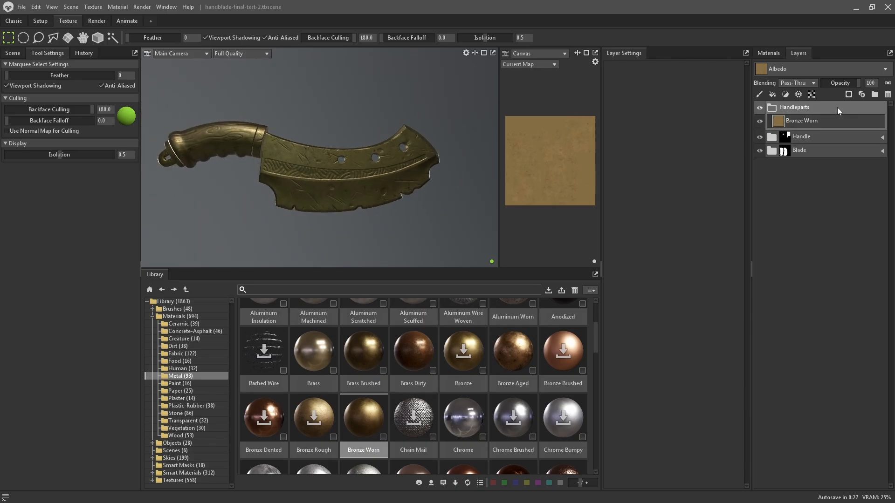
# Add a black paint mask to the Handleparts group
pyautogui.rightClick(821, 107)
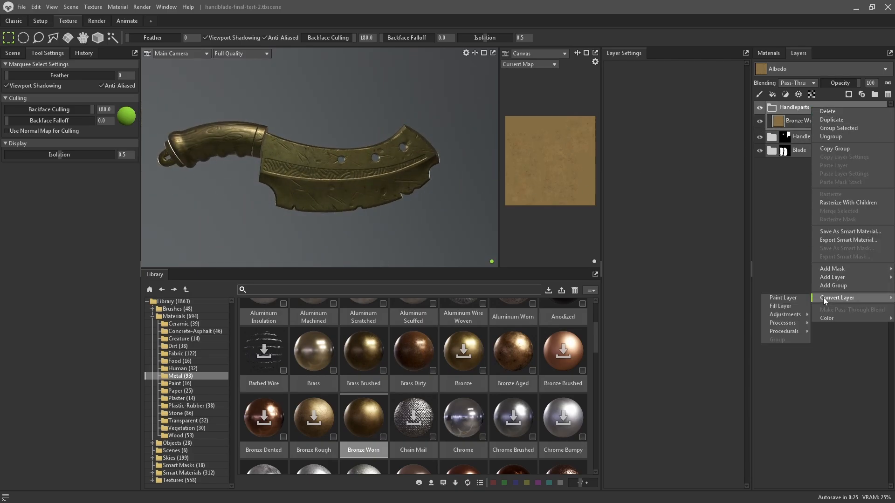
pyautogui.moveTo(834, 270)
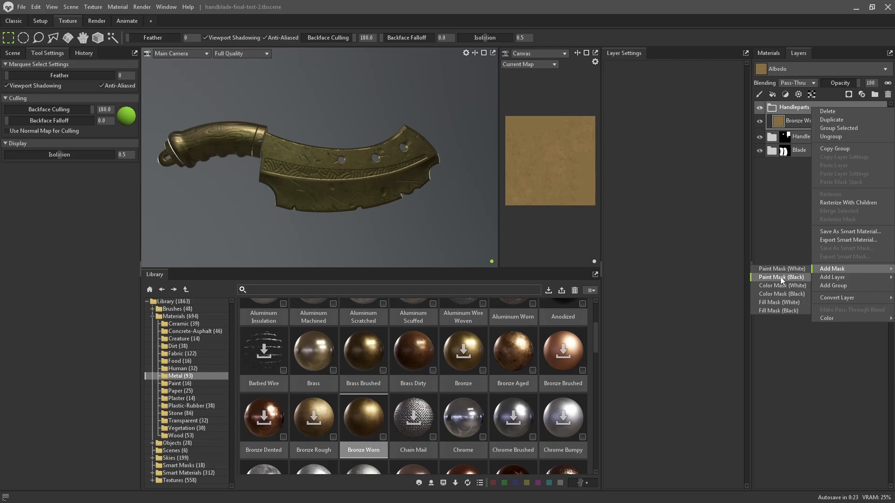
pyautogui.click(782, 278)
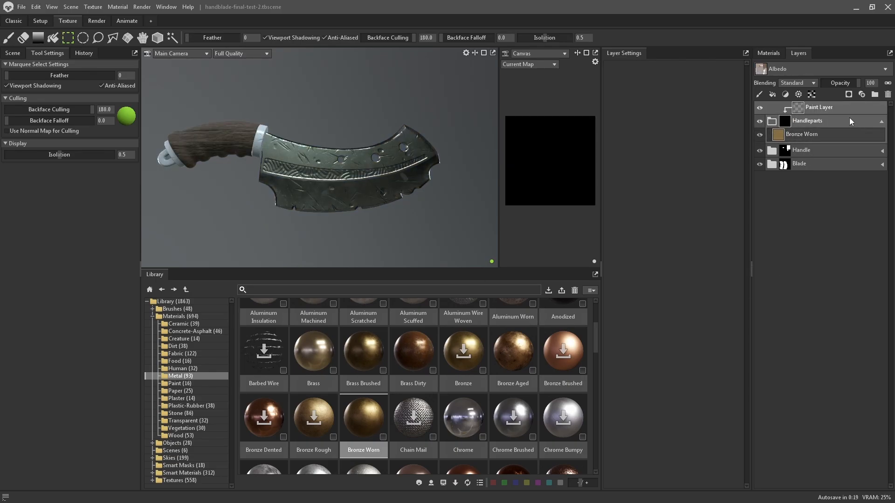
# Add a Color Selection layer to the Handleparts group's mask, above its paint layer
pyautogui.click(798, 95)
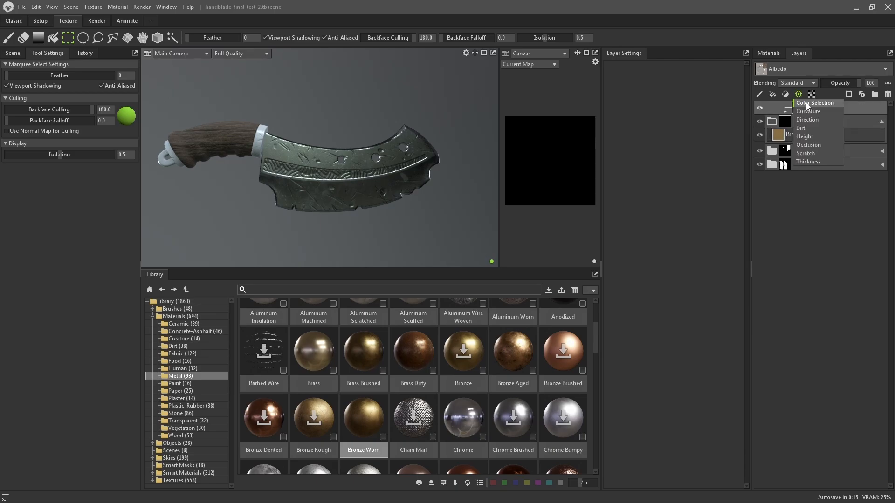
pyautogui.click(800, 95)
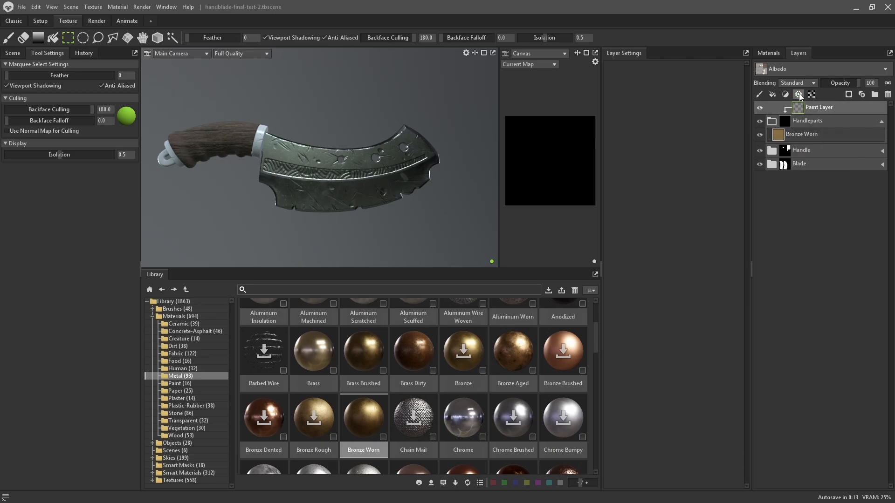
pyautogui.click(799, 95)
pyautogui.click(804, 103)
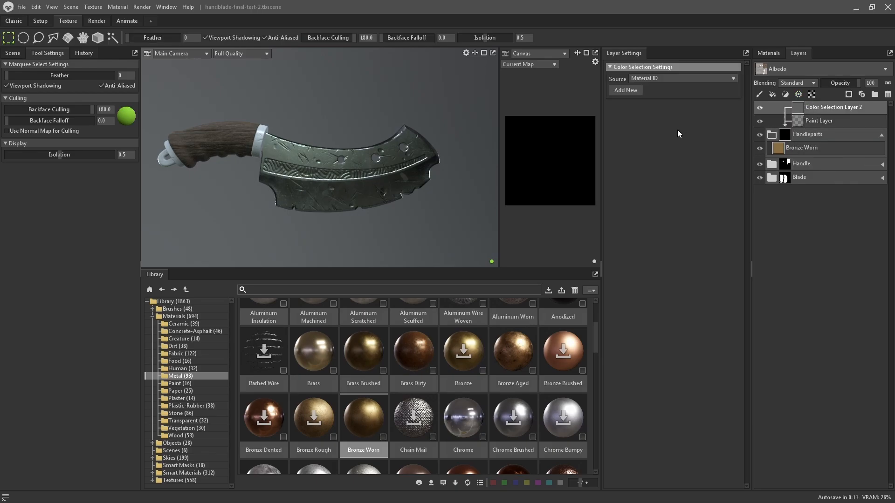
# Add a color entry with Material ID as source and pick the yellow-green ID of the pommel for the Handleparts mask
pyautogui.click(630, 92)
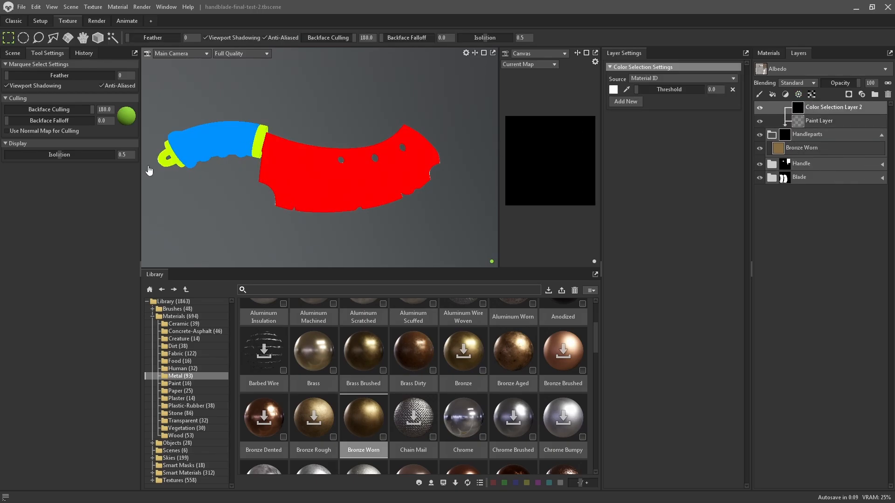
pyautogui.click(169, 167)
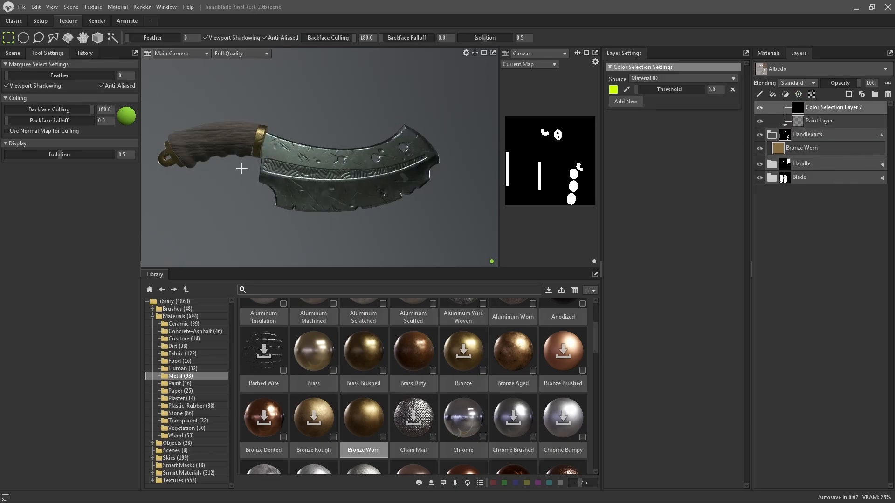
pyautogui.moveTo(294, 194); pyautogui.dragTo(350, 146)
# Collapse the Handleparts group and its mask layers, and expand the Blade group to its Nickel Pocked layer with its mask layers collapsed
pyautogui.click(762, 139)
pyautogui.moveTo(383, 211); pyautogui.dragTo(390, 179)
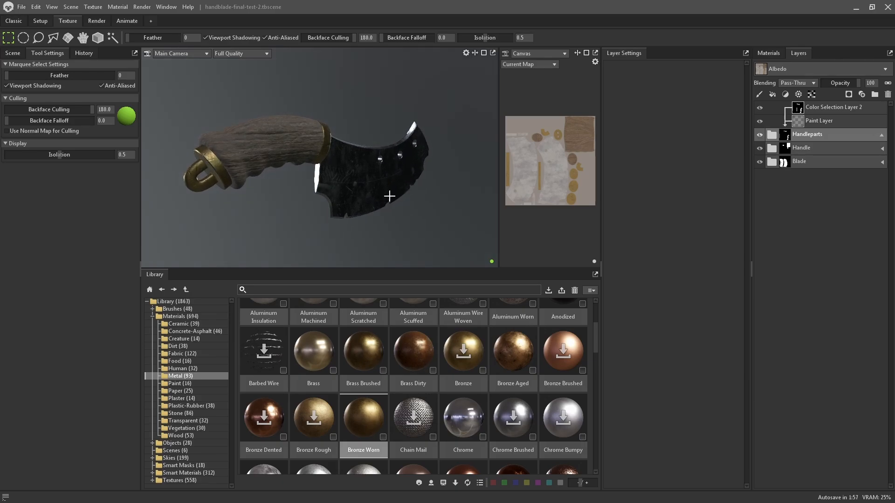
pyautogui.click(882, 136)
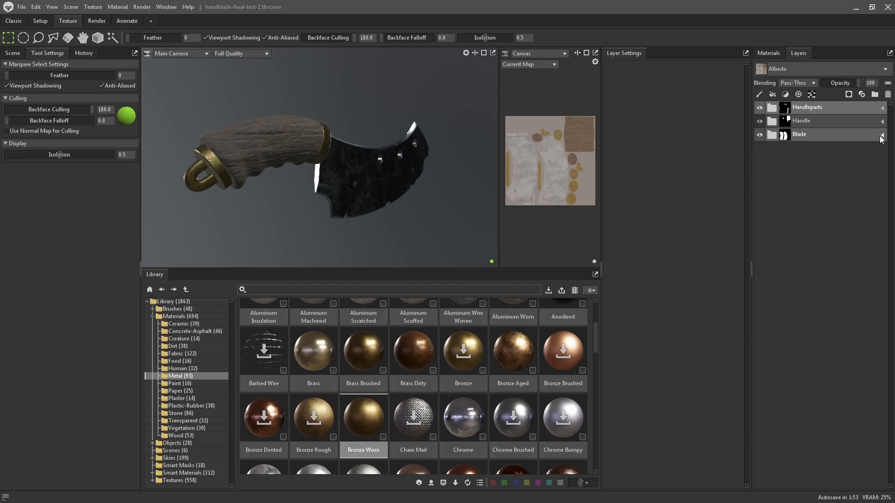
pyautogui.click(883, 136)
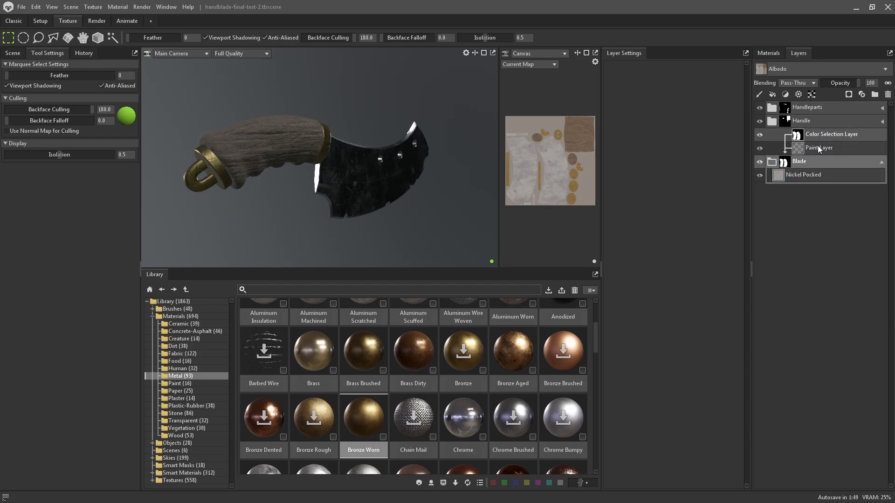
pyautogui.click(882, 163)
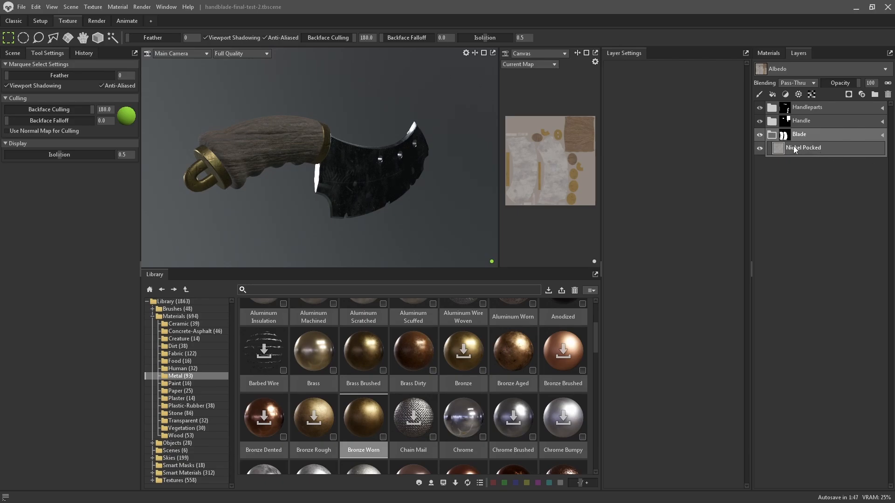
pyautogui.click(816, 150)
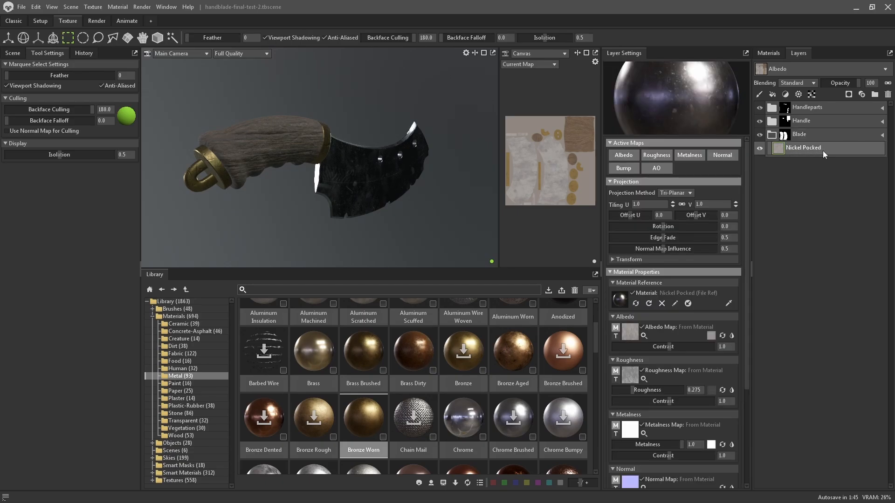
pyautogui.click(808, 133)
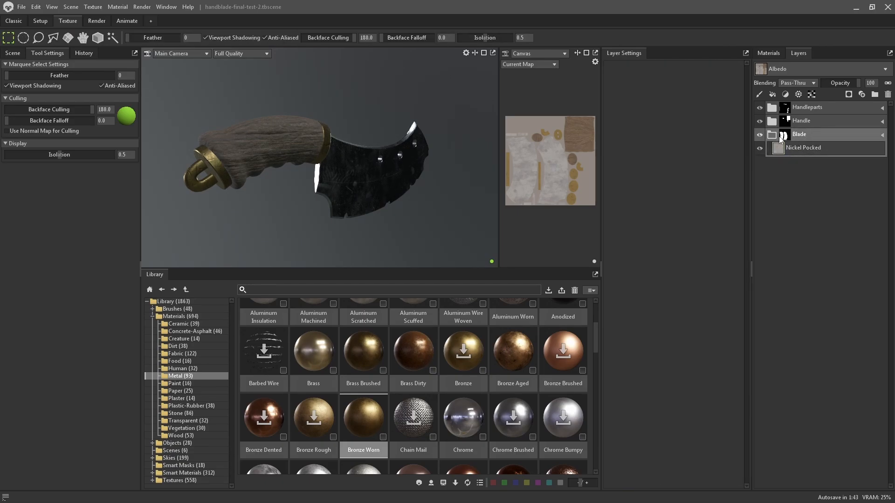
# Select the Blade group's teal Fill Layer and examine its scratch-masked pattern on the blade from several angles and distances
pyautogui.keyDown('alt'); pyautogui.moveTo(397, 153); pyautogui.dragTo(307, 159); pyautogui.keyUp('alt')
pyautogui.keyDown('alt'); pyautogui.moveTo(393, 177); pyautogui.dragTo(243, 165, button='middle'); pyautogui.keyUp('alt')
pyautogui.keyDown('alt'); pyautogui.moveTo(317, 159); pyautogui.dragTo(332, 181); pyautogui.keyUp('alt')
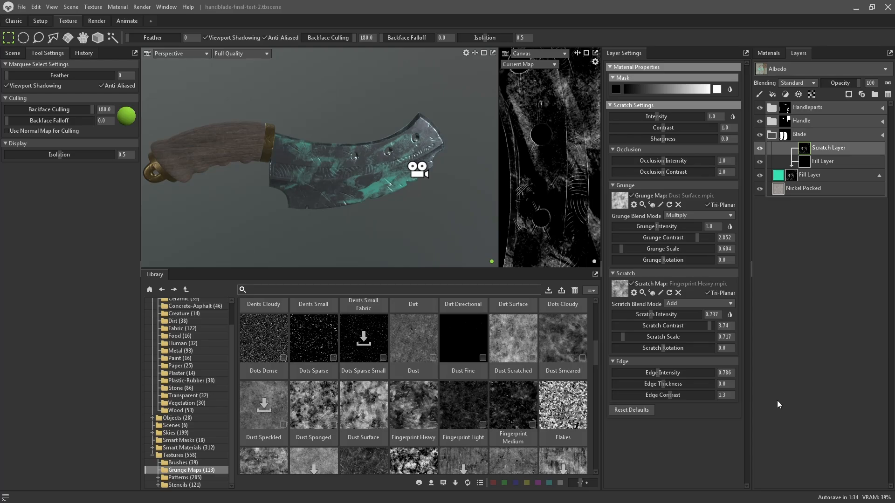
pyautogui.click(833, 177)
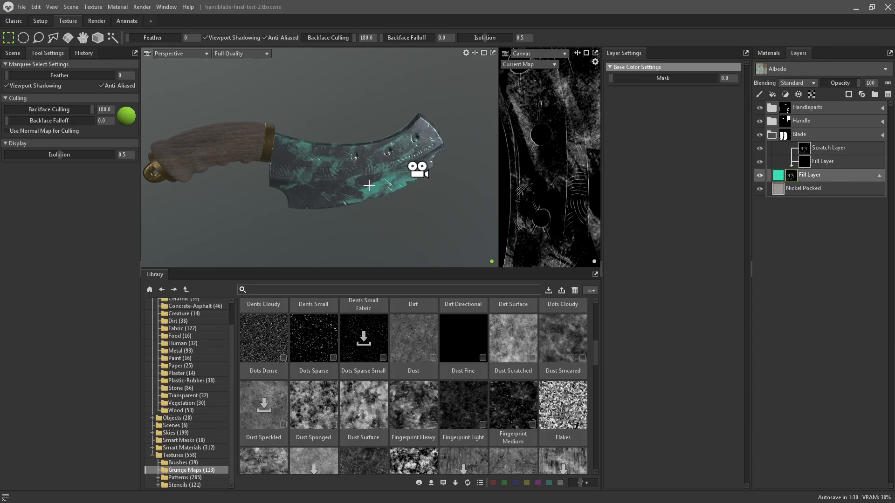
pyautogui.scroll(2, 401, 209)
pyautogui.scroll(3, 393, 187)
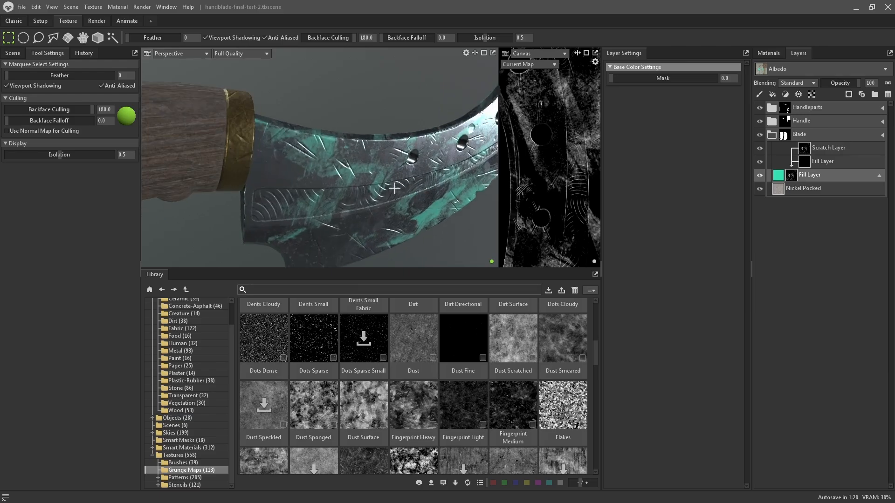
pyautogui.scroll(2, 421, 206)
pyautogui.keyDown('alt'); pyautogui.moveTo(421, 205); pyautogui.dragTo(424, 87); pyautogui.keyUp('alt')
pyautogui.scroll(3, 414, 210)
pyautogui.scroll(-3, 421, 224)
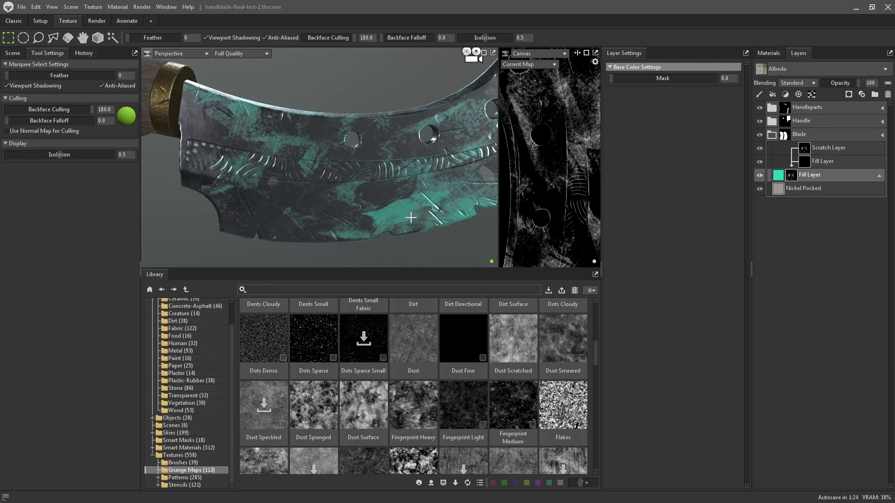
pyautogui.scroll(1, 388, 206)
pyautogui.scroll(-3, 387, 205)
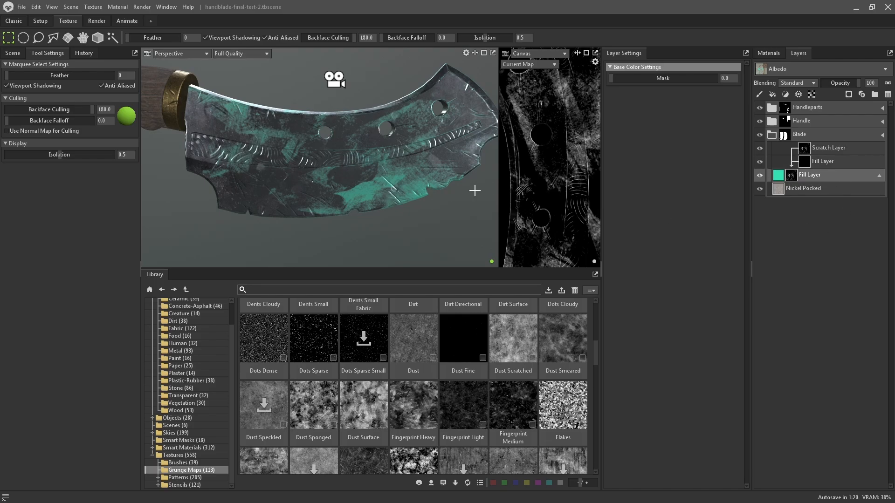
pyautogui.keyDown('alt'); pyautogui.moveTo(419, 220); pyautogui.dragTo(431, 227); pyautogui.keyUp('alt')
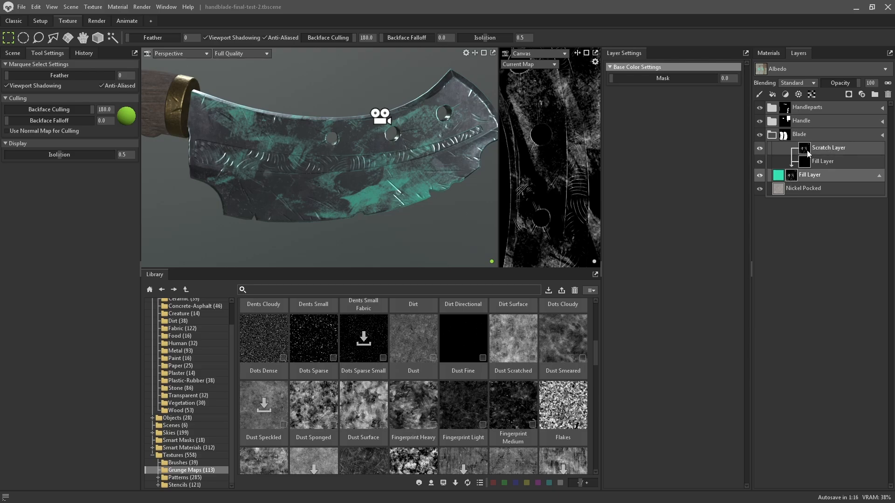
pyautogui.keyDown('alt'); pyautogui.moveTo(397, 175); pyautogui.dragTo(442, 200); pyautogui.keyUp('alt')
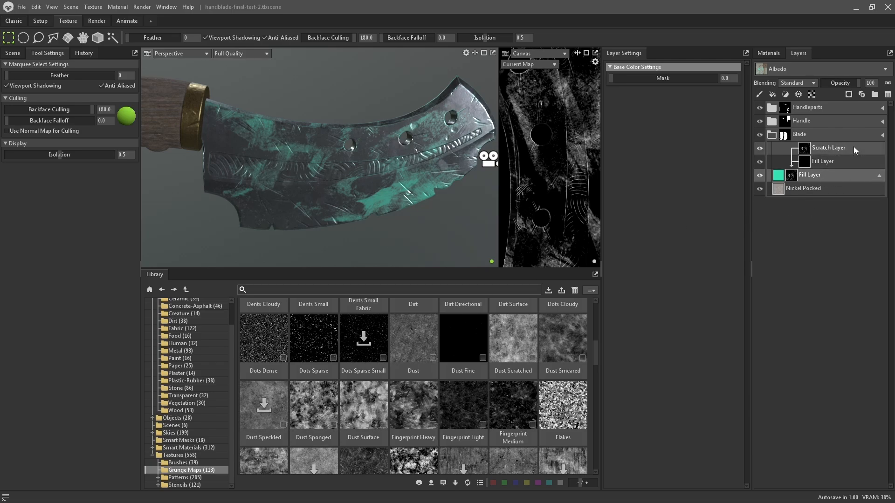
# Hide the teal Fill Layer and add a new fill layer at the top inside the Blade group
pyautogui.click(841, 191)
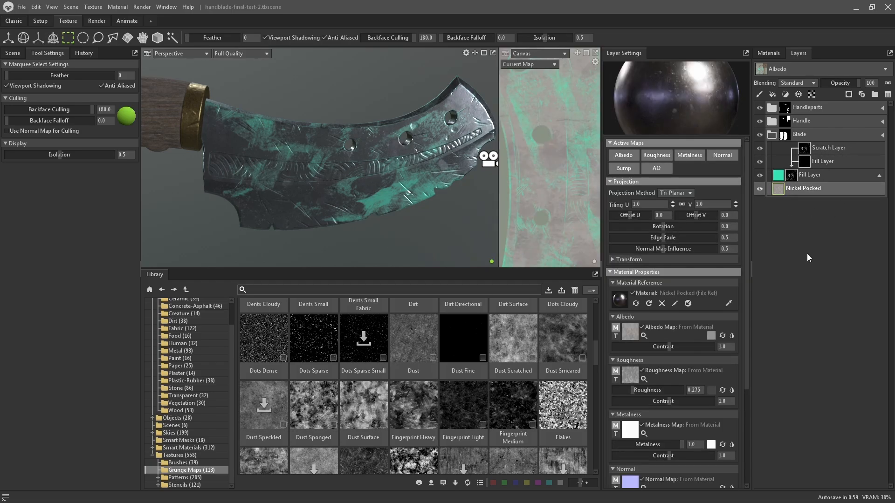
pyautogui.click(759, 175)
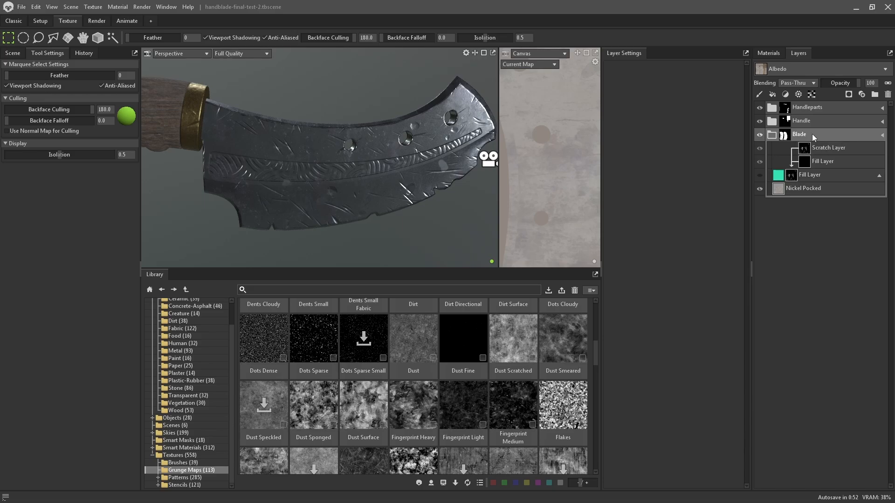
pyautogui.rightClick(834, 134)
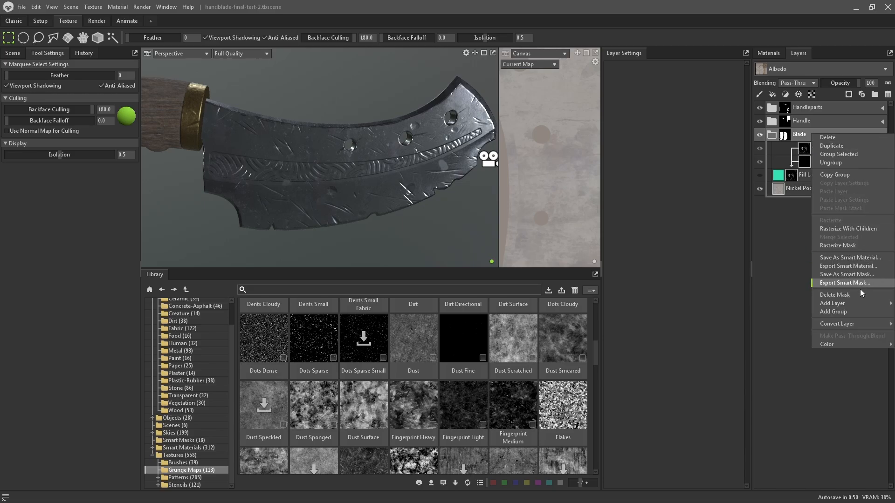
pyautogui.moveTo(849, 305)
pyautogui.click(781, 311)
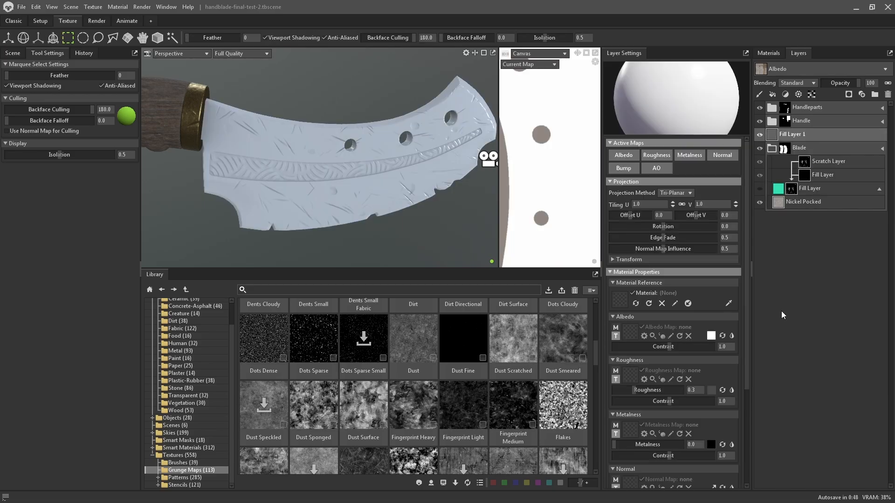
pyautogui.moveTo(810, 135); pyautogui.dragTo(812, 153)
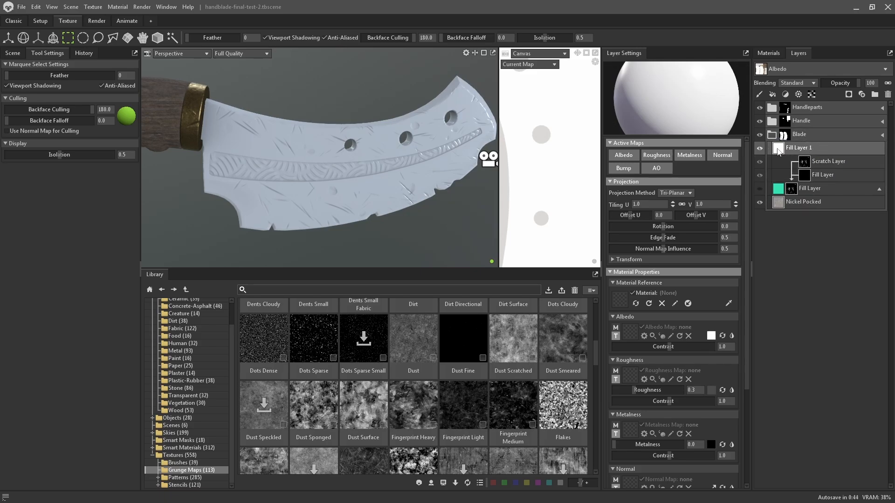
pyautogui.moveTo(409, 213); pyautogui.dragTo(352, 206)
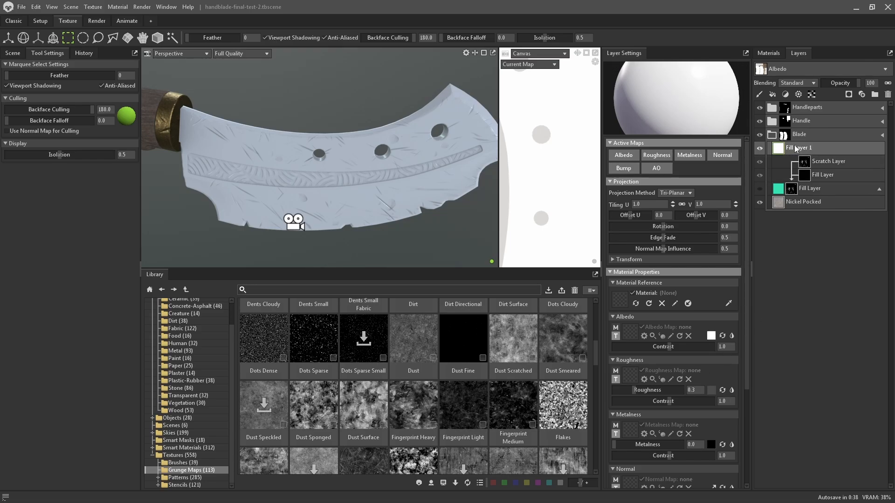
pyautogui.scroll(-2, 687, 336)
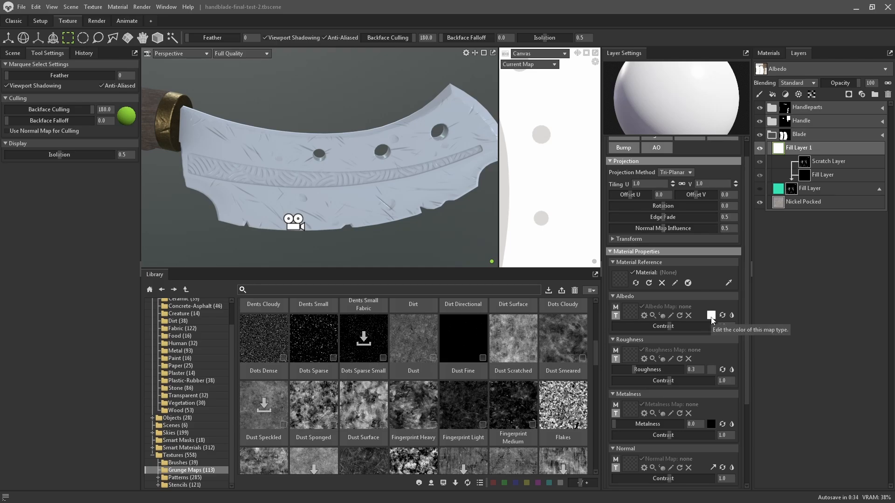
# Edit the new fill layer's albedo color and set it to red, #a53a3a
pyautogui.click(710, 316)
pyautogui.moveTo(599, 192); pyautogui.dragTo(558, 202)
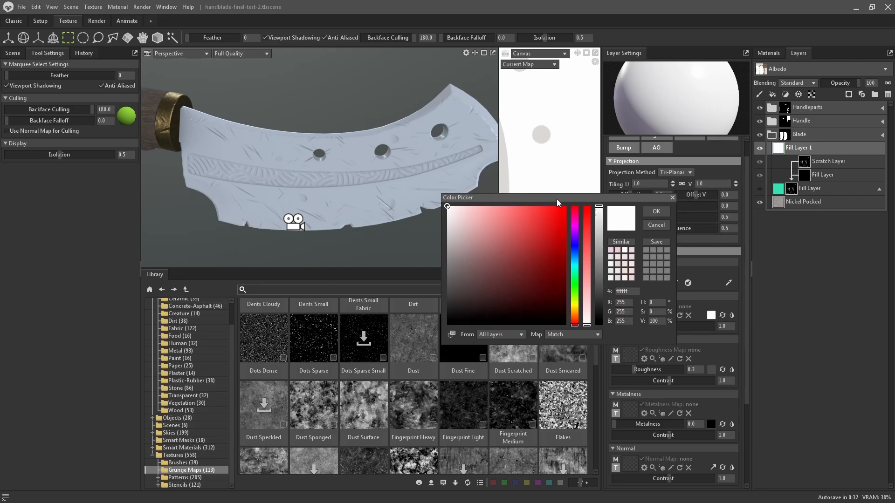
pyautogui.moveTo(473, 238); pyautogui.dragTo(524, 248)
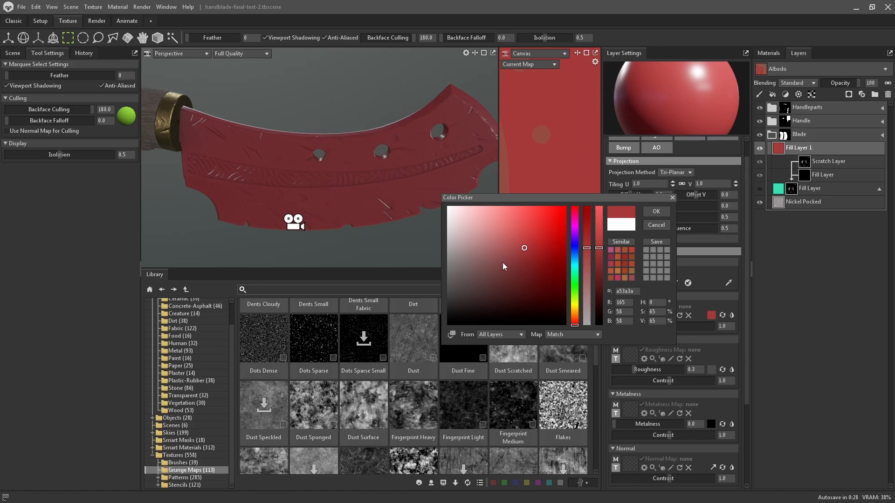
pyautogui.keyDown('alt'); pyautogui.moveTo(331, 217); pyautogui.dragTo(386, 141); pyautogui.keyUp('alt')
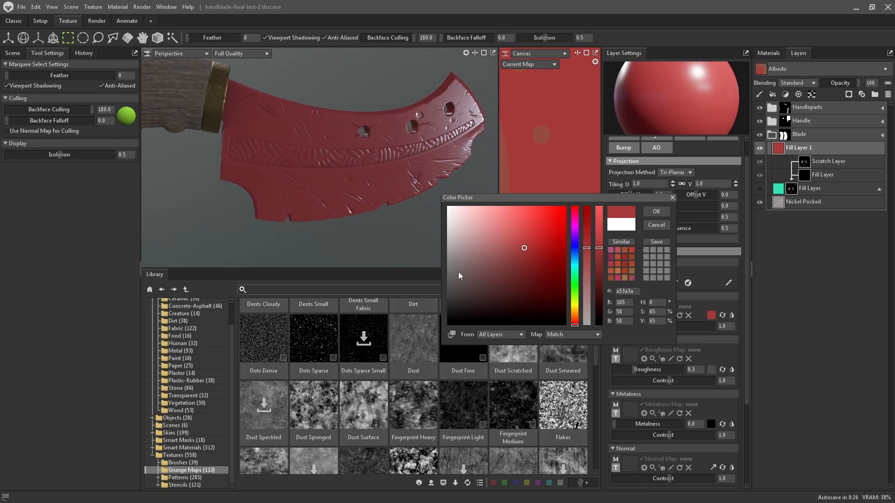
# Try sampling the albedo color from two spots on the red blade with the color picker's eyedropper
pyautogui.click(451, 336)
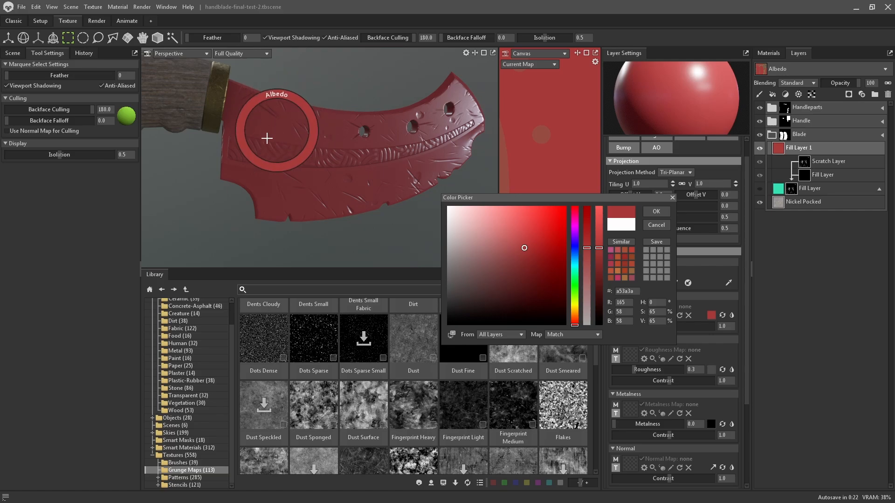
pyautogui.click(321, 156)
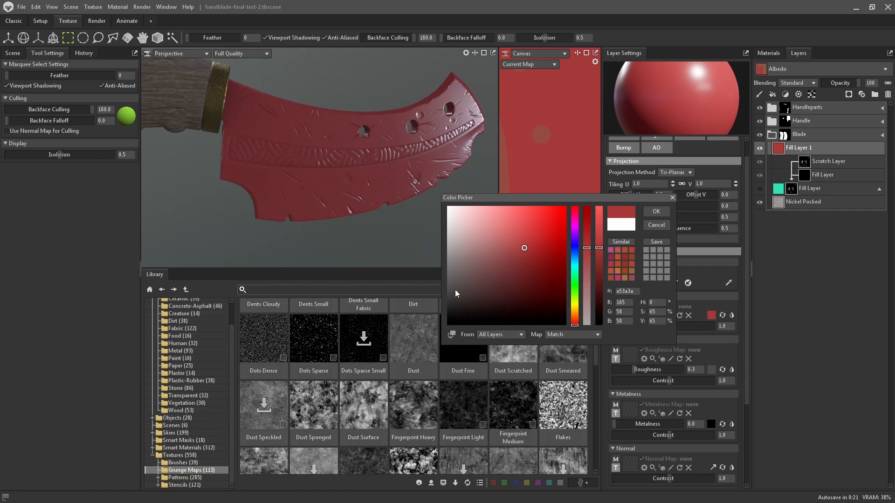
pyautogui.click(452, 335)
pyautogui.click(314, 182)
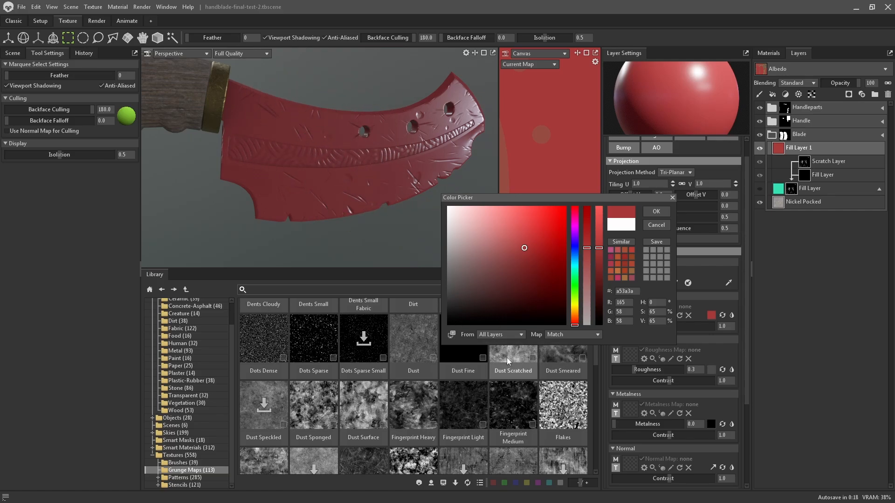
# Sample the bronze guard's color as the fill layer's albedo and shift it to a brighter, more saturated orange, #d38c27
pyautogui.click(452, 336)
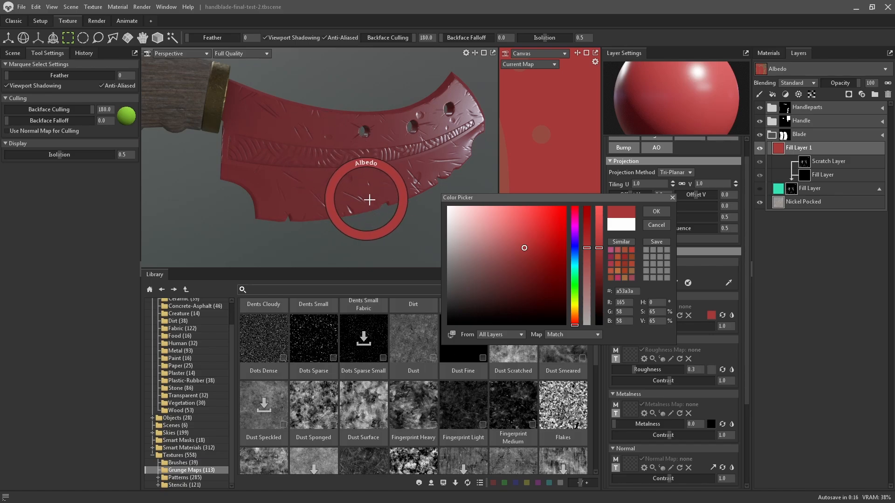
pyautogui.click(366, 198)
pyautogui.click(215, 95)
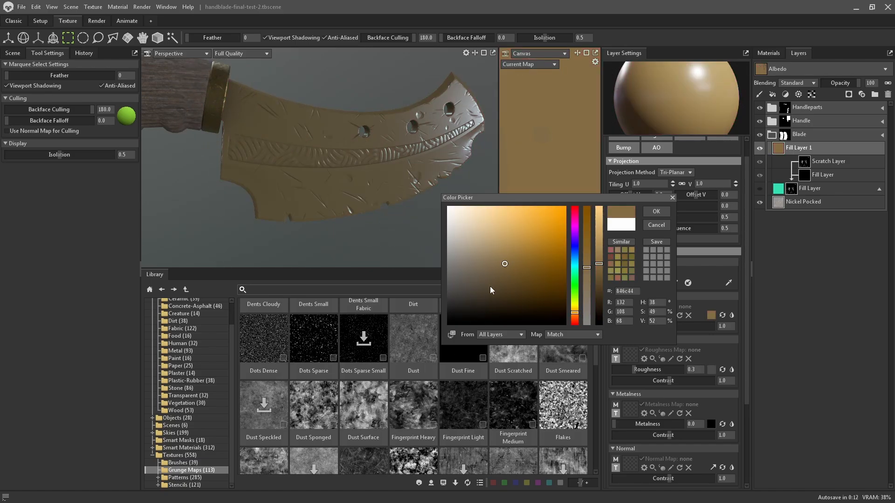
pyautogui.moveTo(523, 269); pyautogui.dragTo(545, 227)
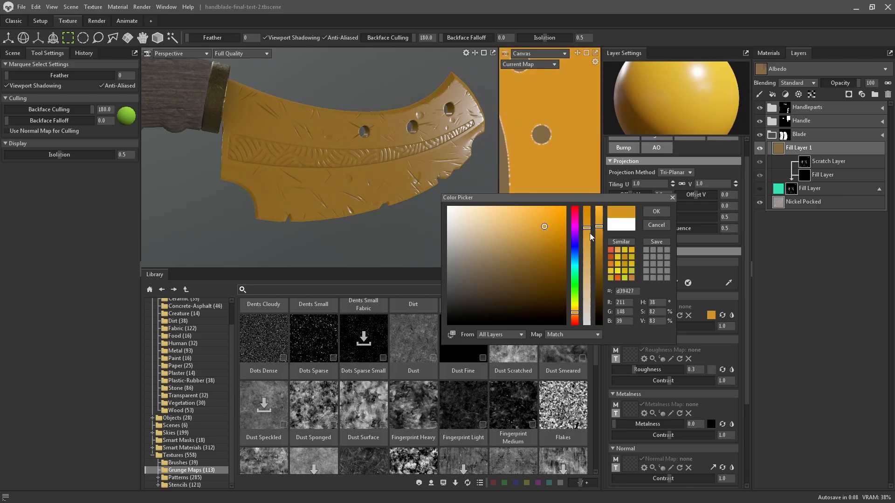
pyautogui.moveTo(575, 313); pyautogui.dragTo(576, 316)
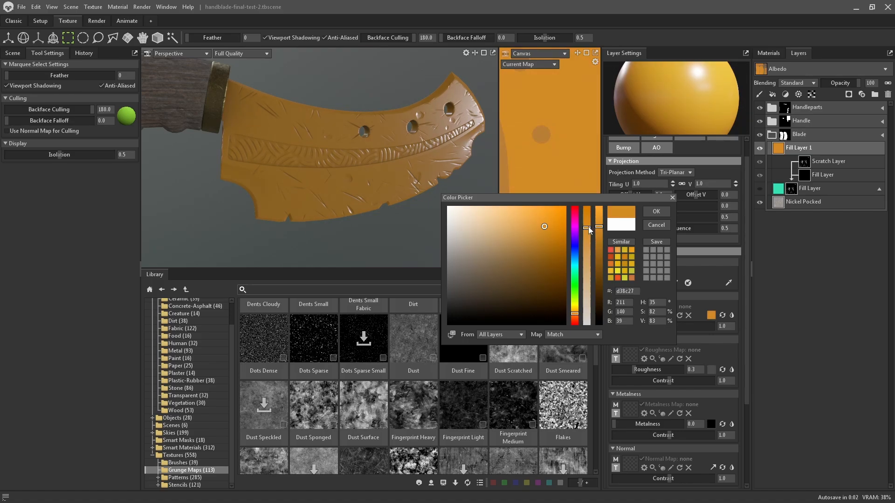
# Set Fill Layer 1's albedo colour to orange e3911c
pyautogui.moveTo(589, 230)
pyautogui.mouseDown()
pyautogui.moveTo(589, 222)
pyautogui.moveTo(602, 224)
pyautogui.moveTo(599, 324)
pyautogui.mouseUp()
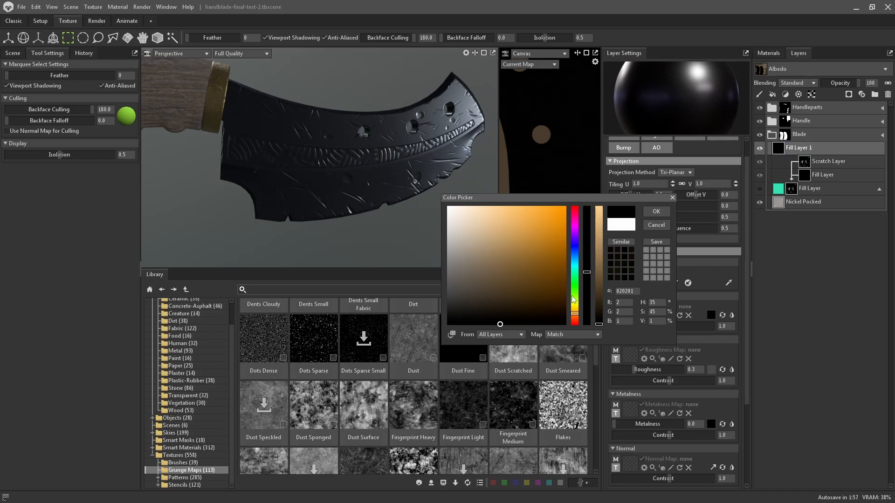
pyautogui.moveTo(522, 292); pyautogui.dragTo(552, 219)
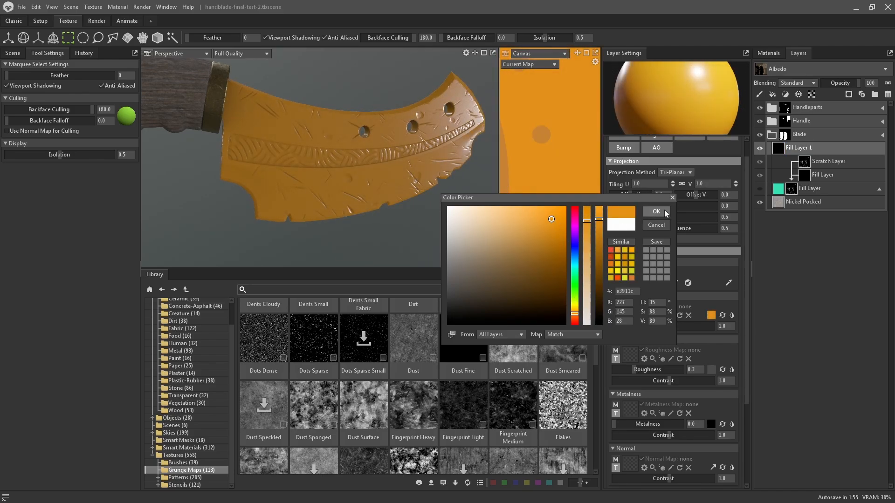
pyautogui.click(656, 213)
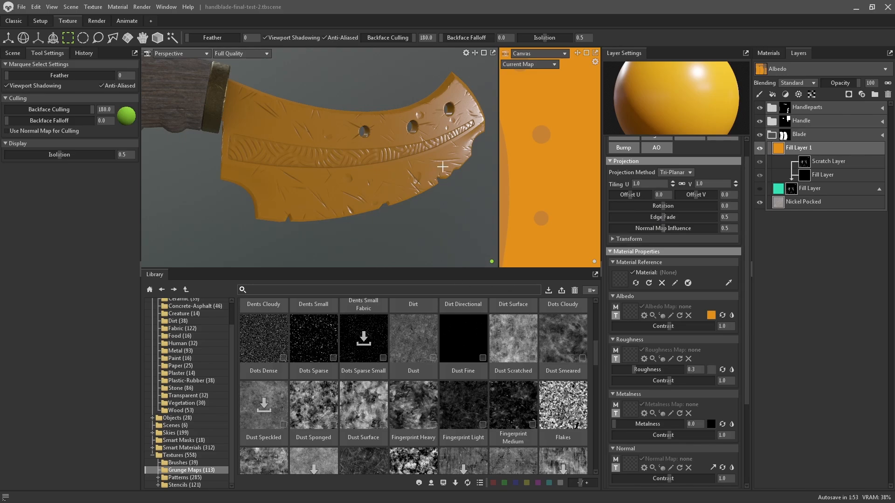
# Add a black fill mask to the orange Fill Layer 1 in the Blade group
pyautogui.moveTo(298, 168); pyautogui.dragTo(554, 157)
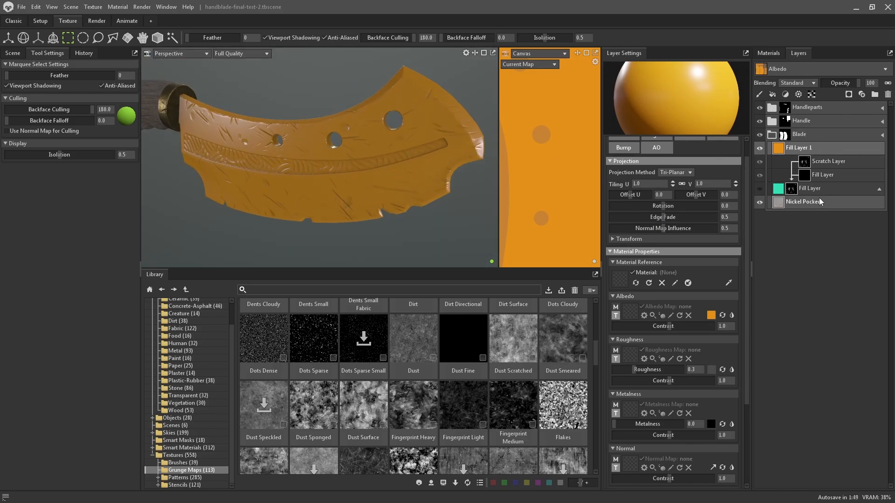
pyautogui.rightClick(834, 150)
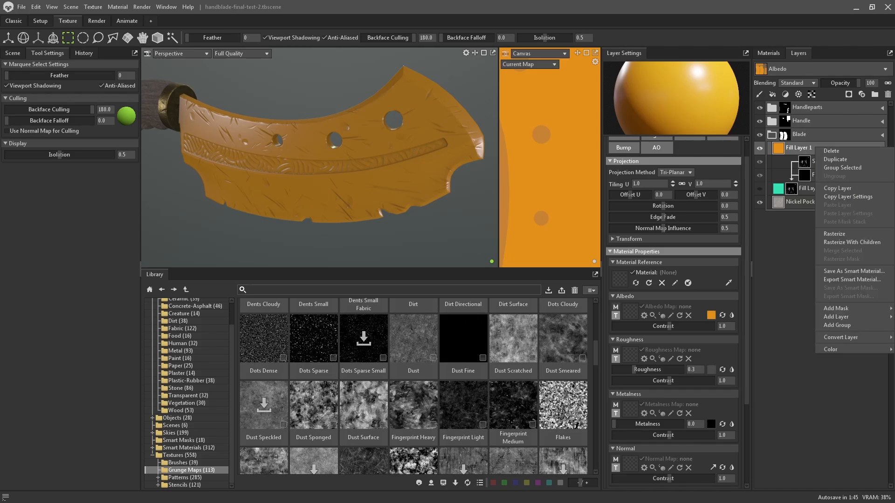
pyautogui.moveTo(836, 309)
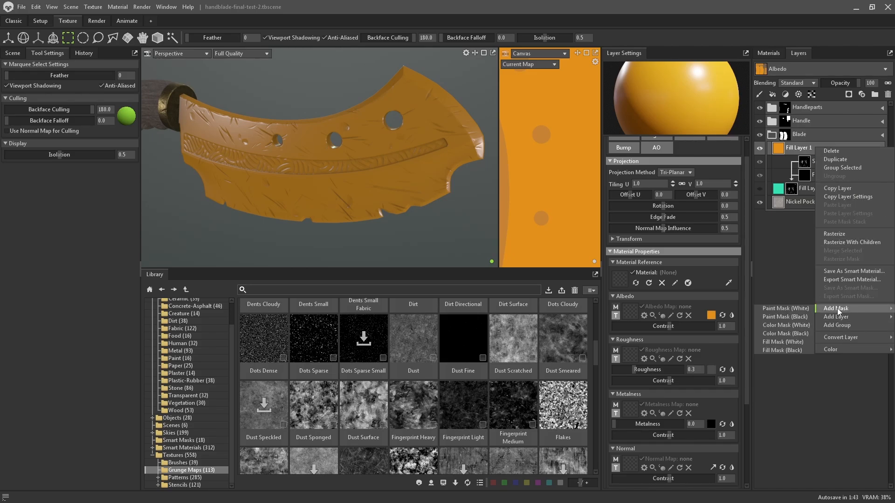
pyautogui.click(787, 350)
# Add a Scratch processor layer above the black fill in Fill Layer 1's mask
pyautogui.moveTo(416, 182); pyautogui.dragTo(362, 180)
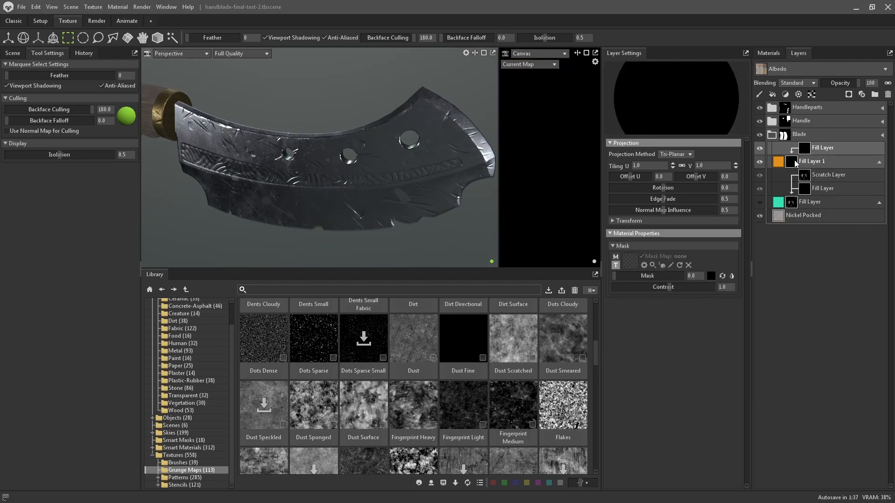
pyautogui.rightClick(841, 147)
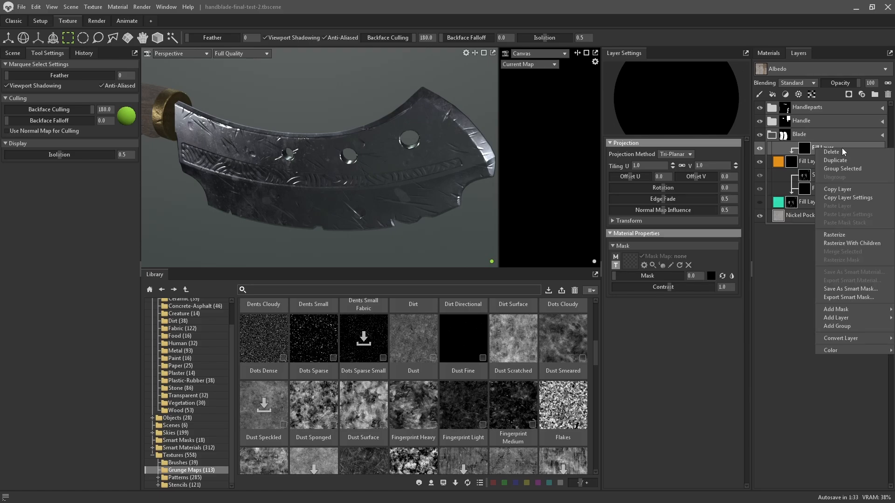
pyautogui.moveTo(838, 311)
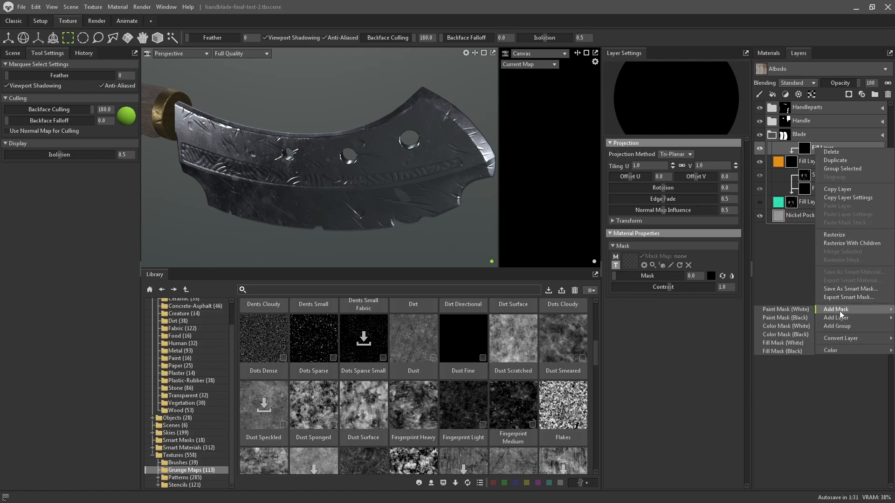
pyautogui.moveTo(790, 346)
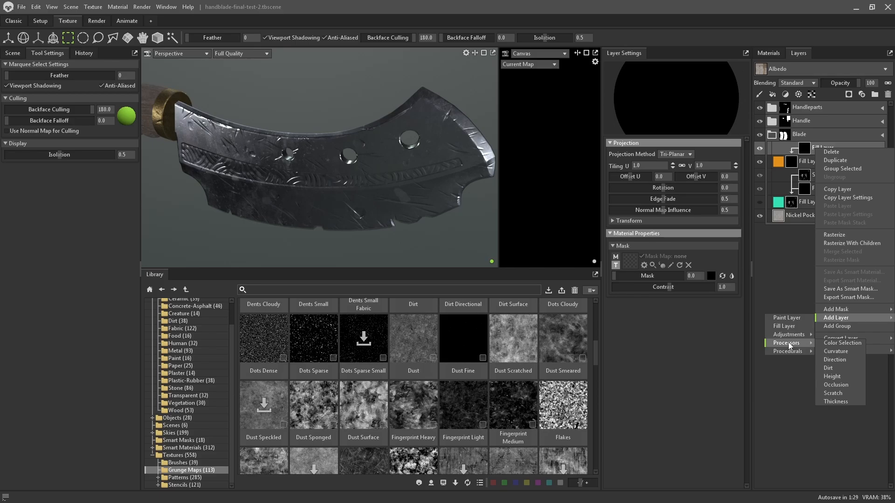
pyautogui.click(835, 393)
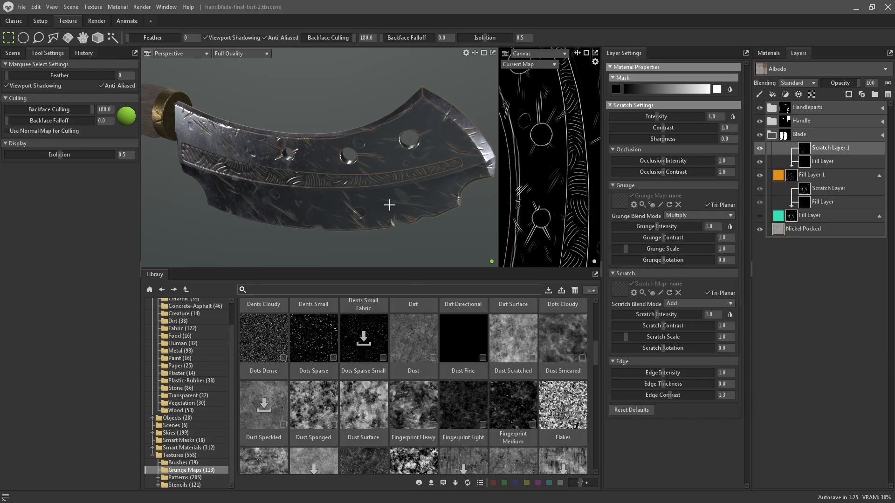
pyautogui.keyDown('alt'); pyautogui.moveTo(357, 176); pyautogui.dragTo(380, 168); pyautogui.keyUp('alt')
pyautogui.scroll(2, 363, 173)
pyautogui.scroll(-3, 373, 176)
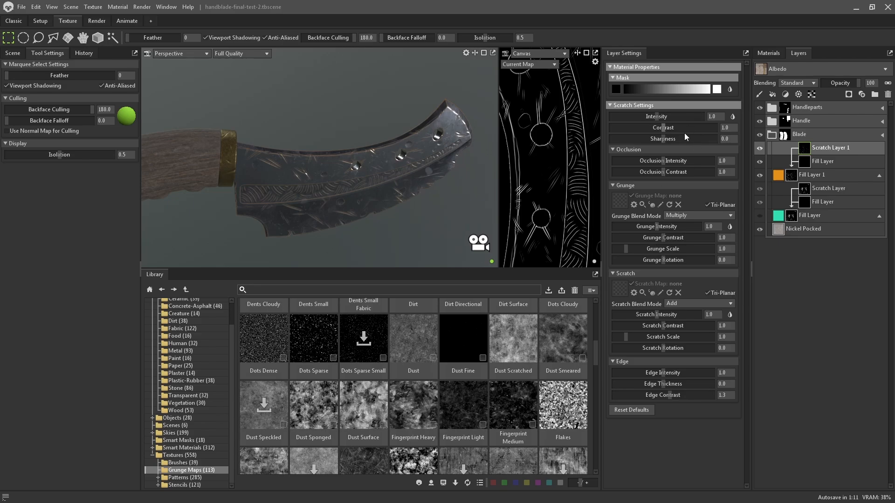
# Examine the Scratch Layer settings of the green fill layer and its effect on the blade by briefly showing that layer
pyautogui.click(880, 177)
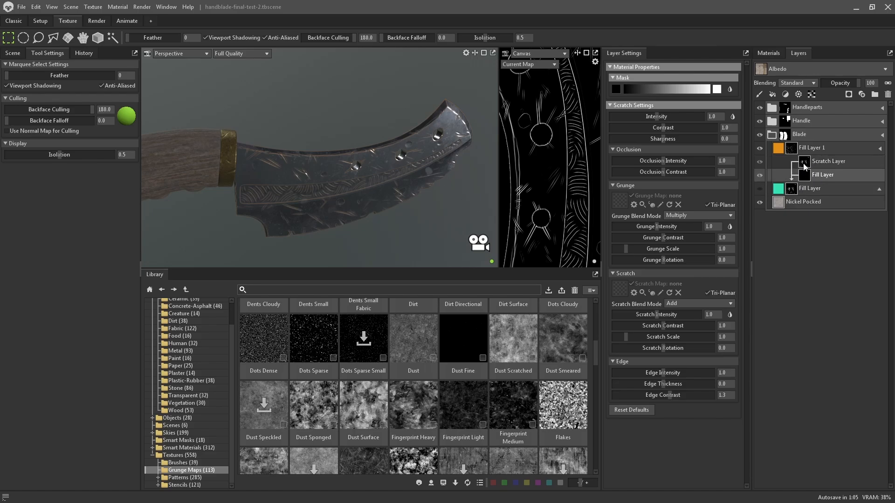
pyautogui.moveTo(804, 164)
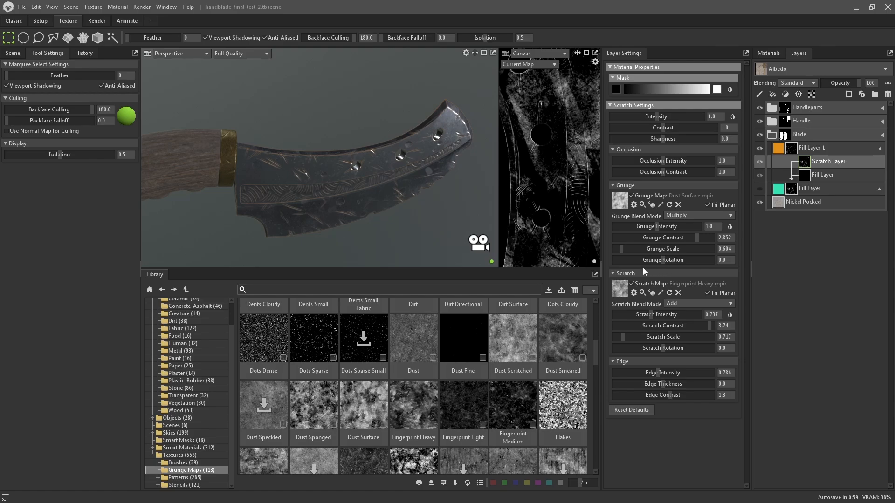
pyautogui.click(830, 188)
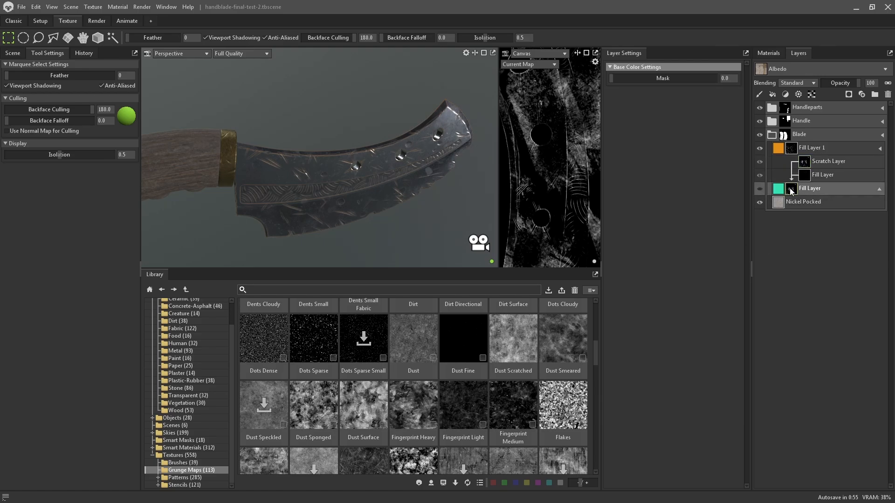
pyautogui.click(807, 165)
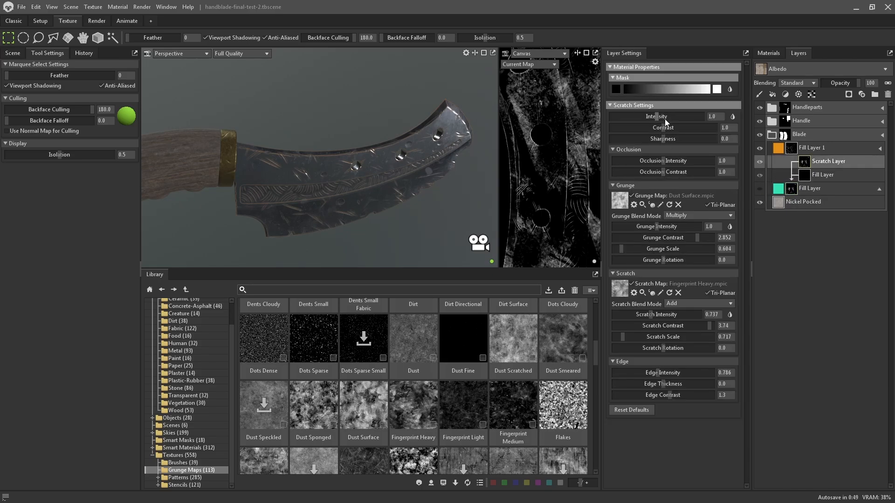
pyautogui.click(760, 189)
pyautogui.click(760, 148)
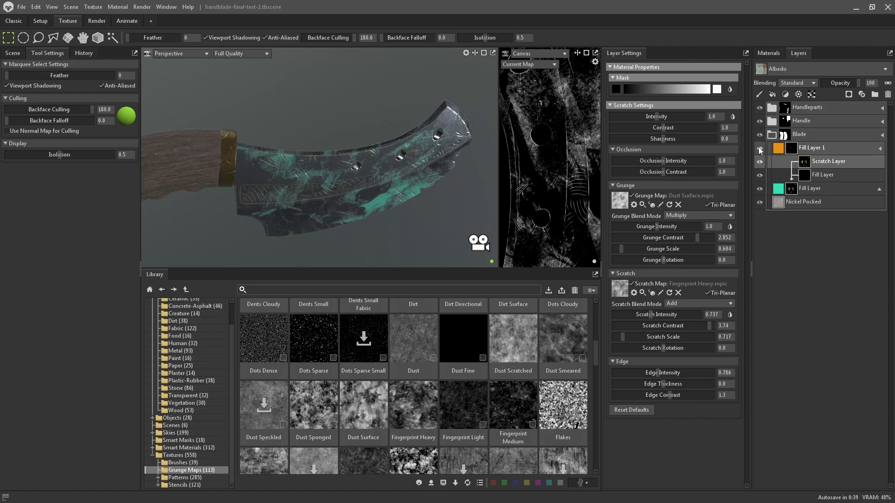
pyautogui.click(760, 189)
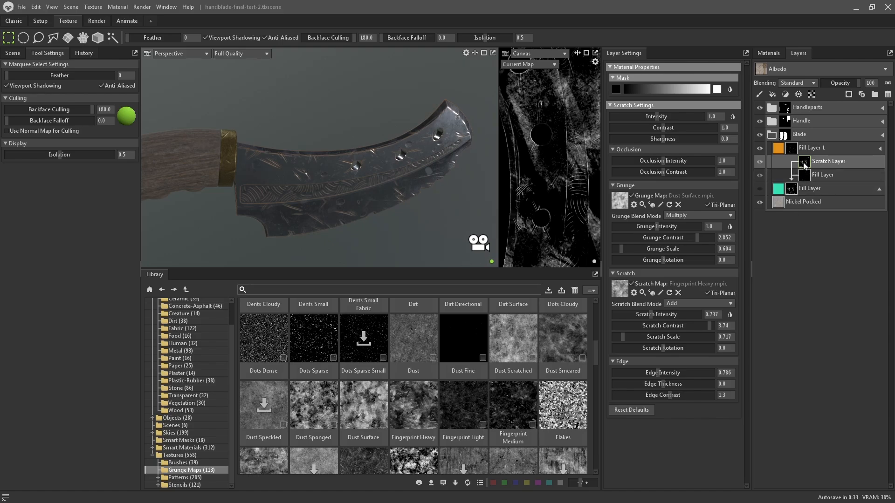
pyautogui.keyDown('alt'); pyautogui.moveTo(421, 200); pyautogui.dragTo(396, 182); pyautogui.keyUp('alt')
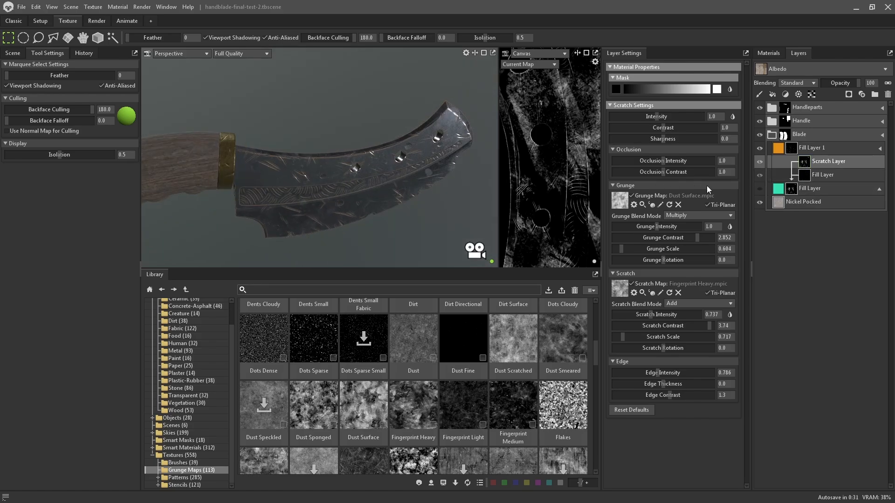
# Try inverting the scratch processor and the mask output gradient of the green fill layer's Scratch Layer, reverting each
pyautogui.click(731, 117)
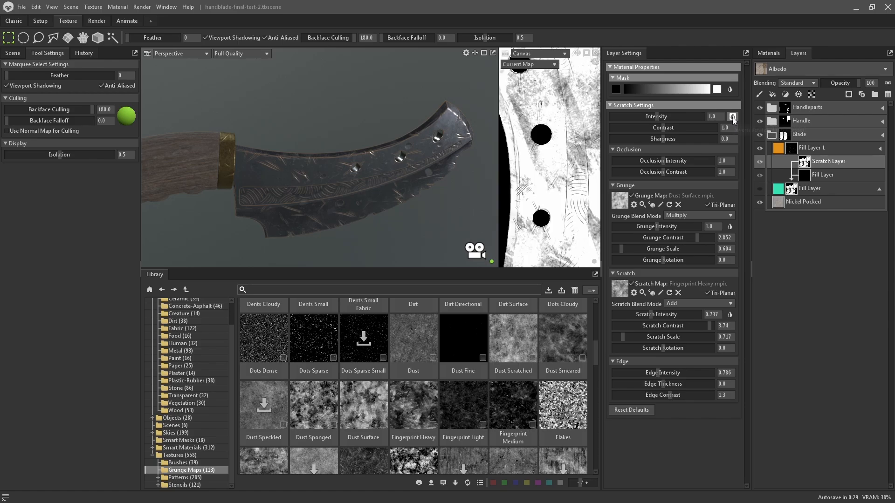
pyautogui.click(732, 117)
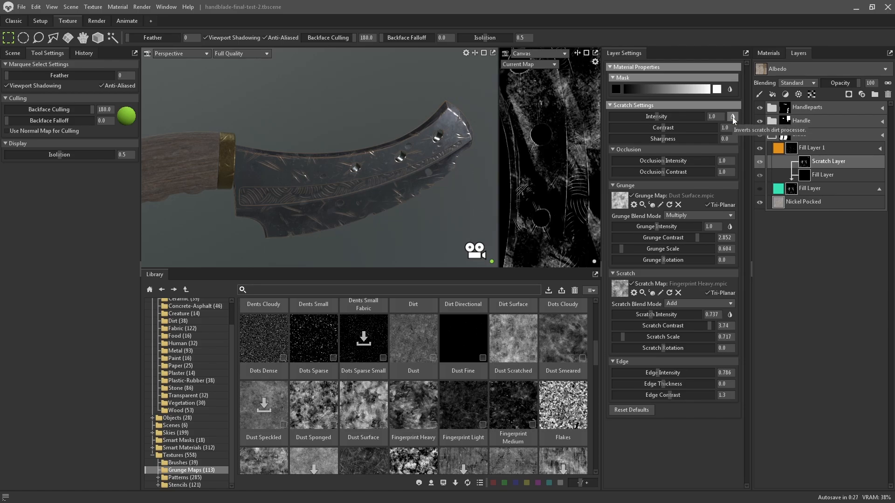
pyautogui.click(732, 89)
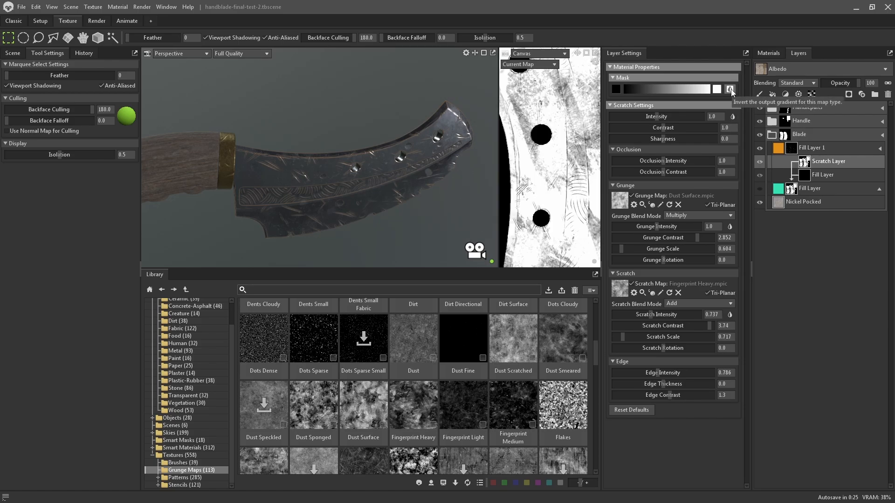
pyautogui.click(731, 89)
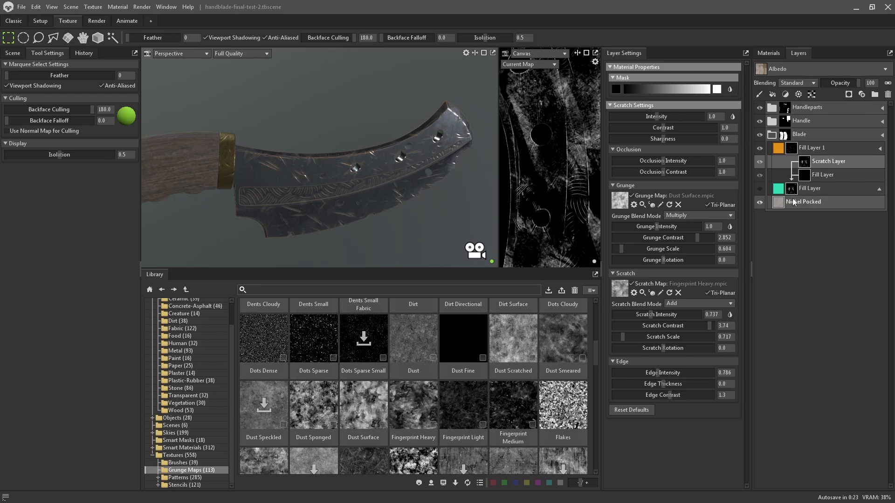
# Invert the mask output gradient of Scratch Layer 1 on the orange fill layer
pyautogui.click(881, 152)
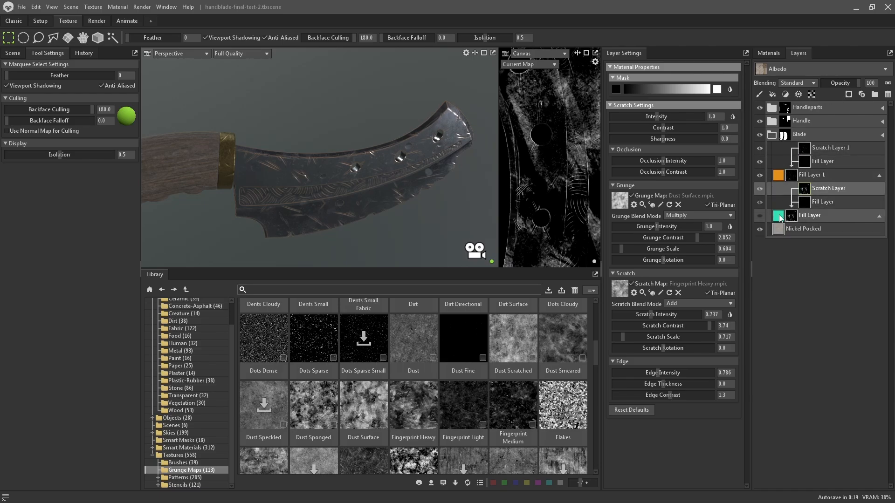
pyautogui.click(880, 217)
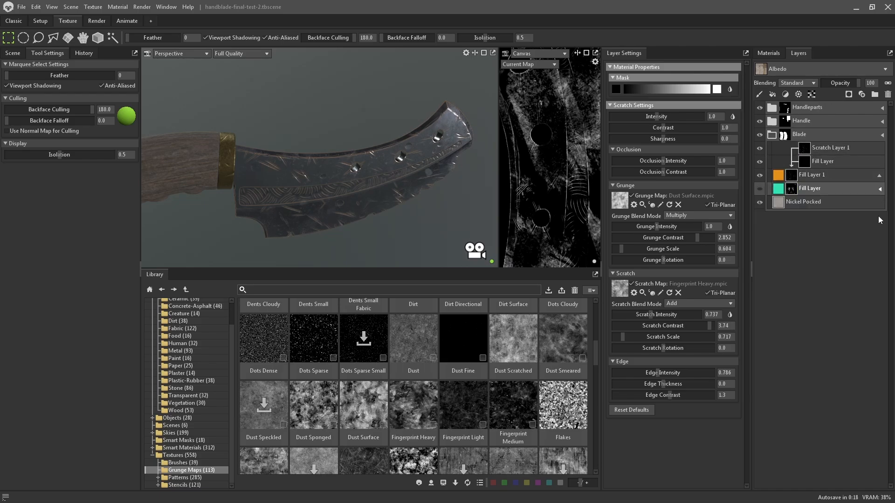
pyautogui.click(835, 148)
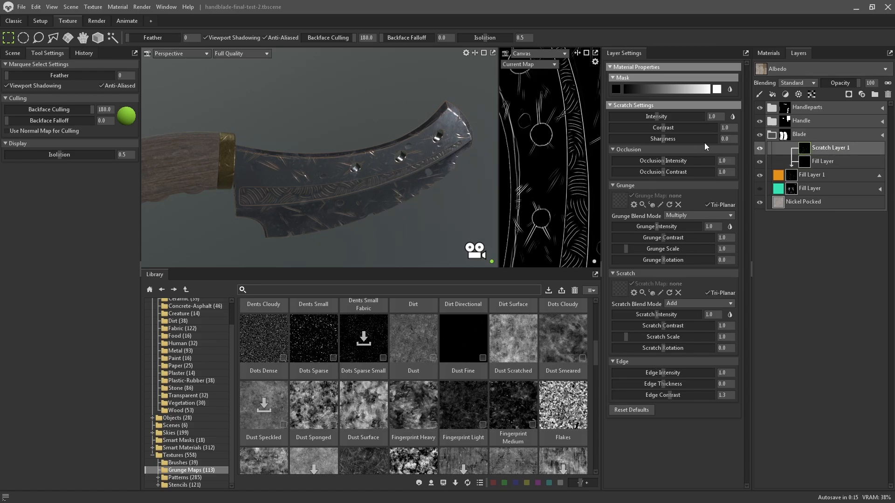
pyautogui.click(733, 117)
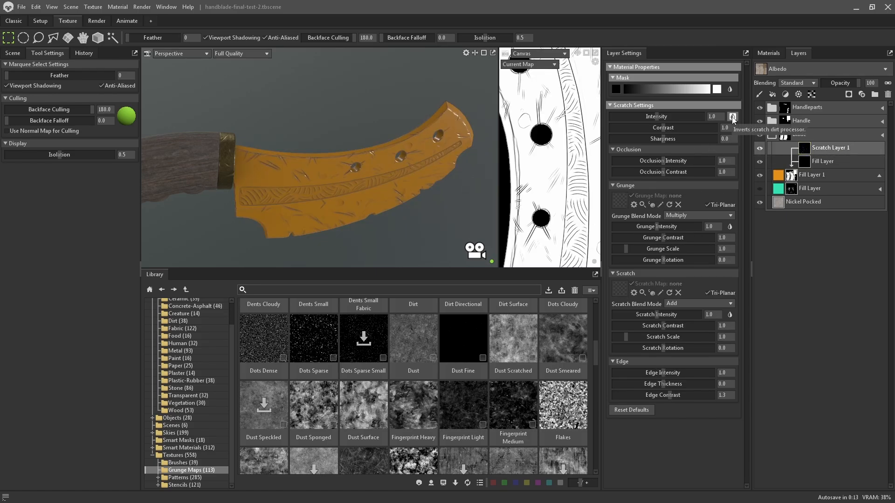
pyautogui.click(732, 118)
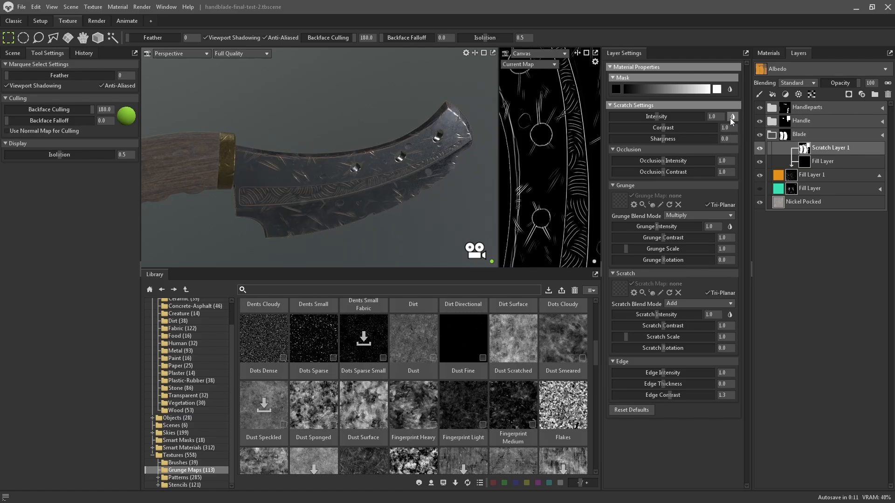
pyautogui.click(730, 90)
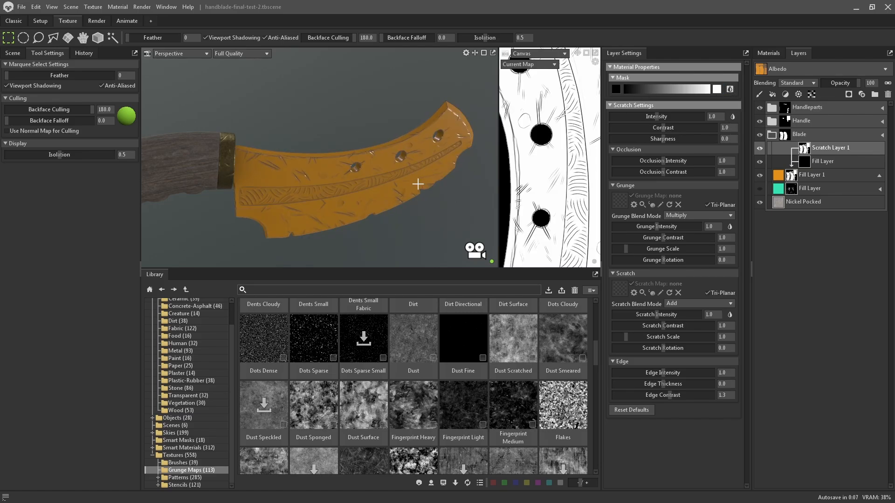
# Assign the Dust Surface texture from the Grunge Maps library as the grunge map of Scratch Layer 1
pyautogui.moveTo(415, 184); pyautogui.dragTo(416, 160)
pyautogui.scroll(5, 392, 185)
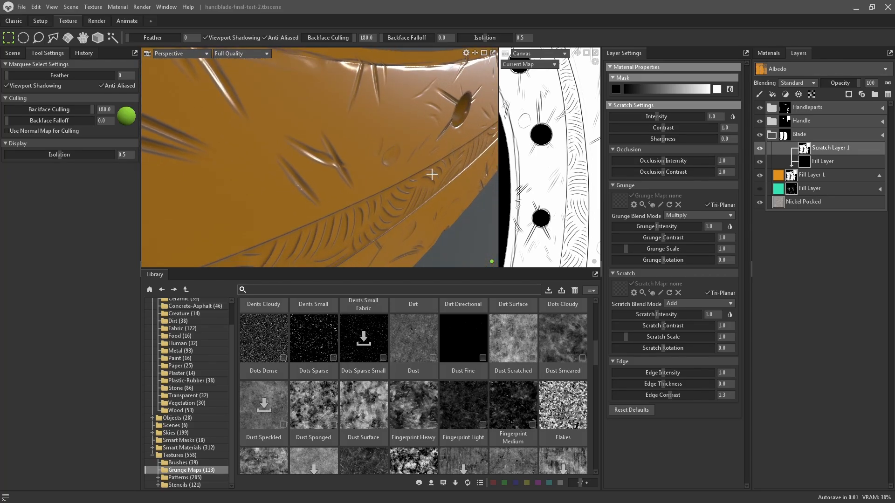
pyautogui.scroll(-5, 429, 174)
pyautogui.scroll(-2, 414, 161)
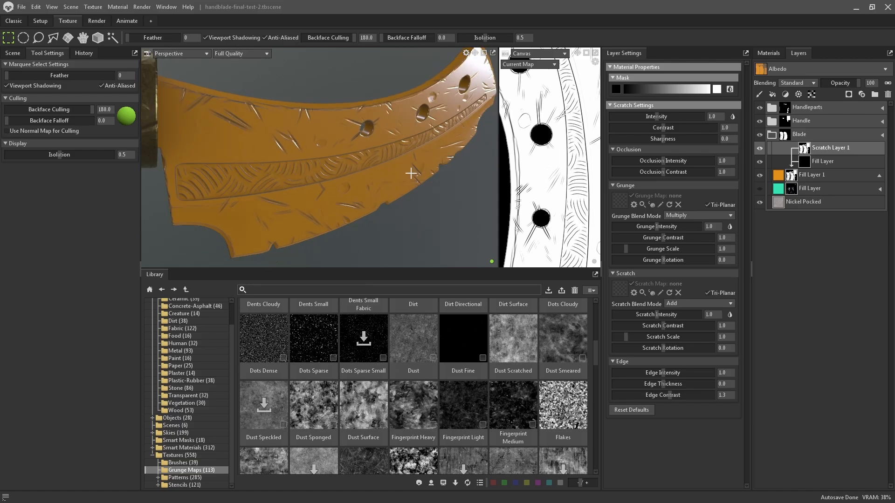
pyautogui.scroll(-2, 419, 174)
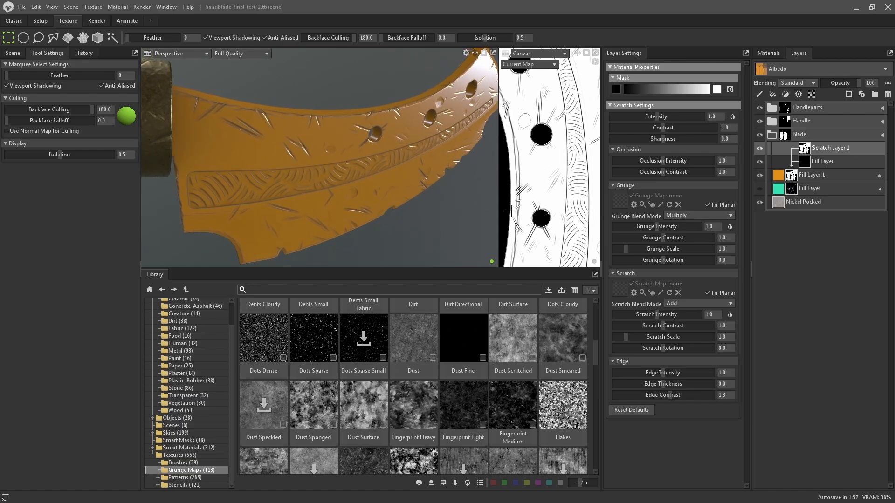
pyautogui.scroll(-2, 443, 404)
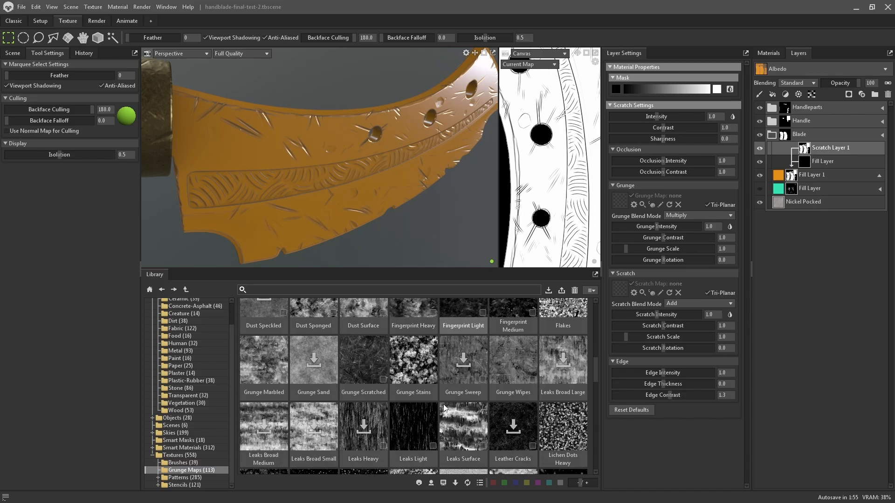
pyautogui.click(183, 456)
pyautogui.click(183, 471)
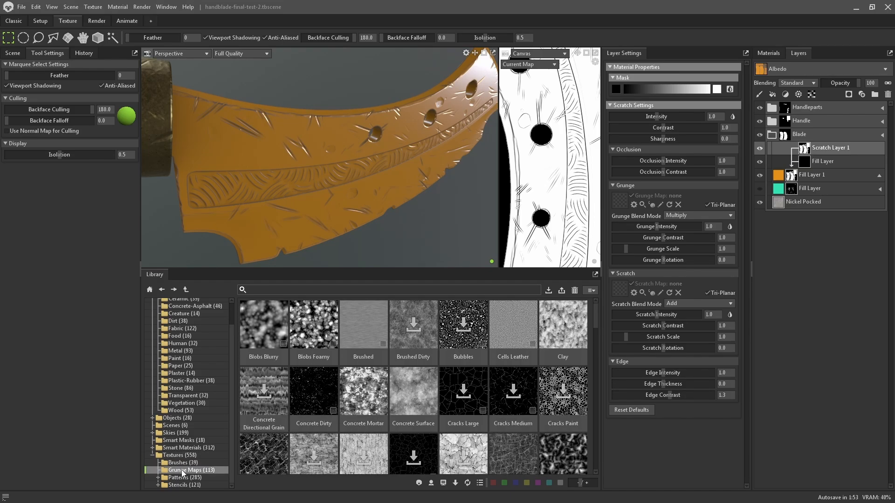
pyautogui.scroll(-4, 447, 422)
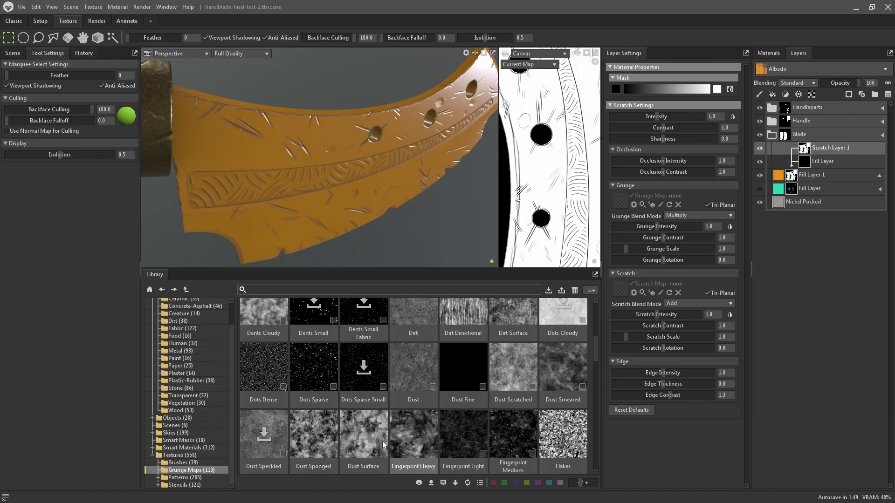
pyautogui.moveTo(362, 437); pyautogui.dragTo(622, 197)
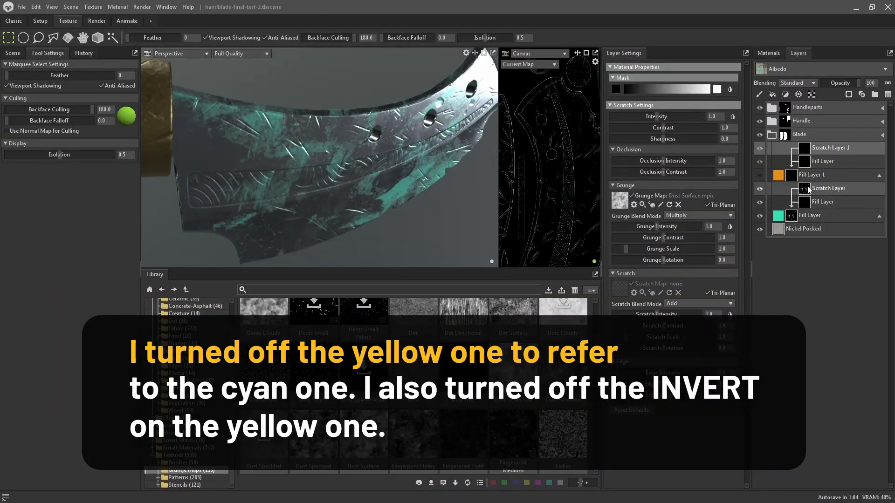
# Check the green fill layer's Scratch Layer settings, then hide the green fill layer and show the orange Fill Layer 1
pyautogui.click(809, 189)
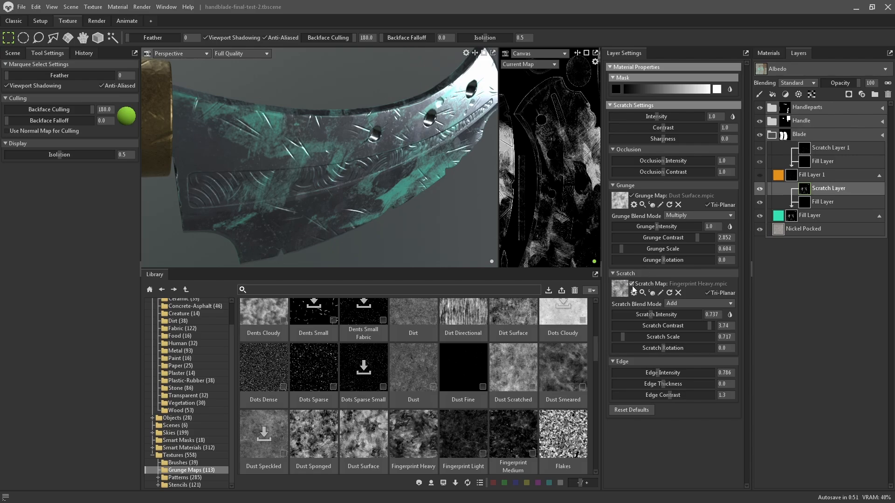
pyautogui.click(760, 216)
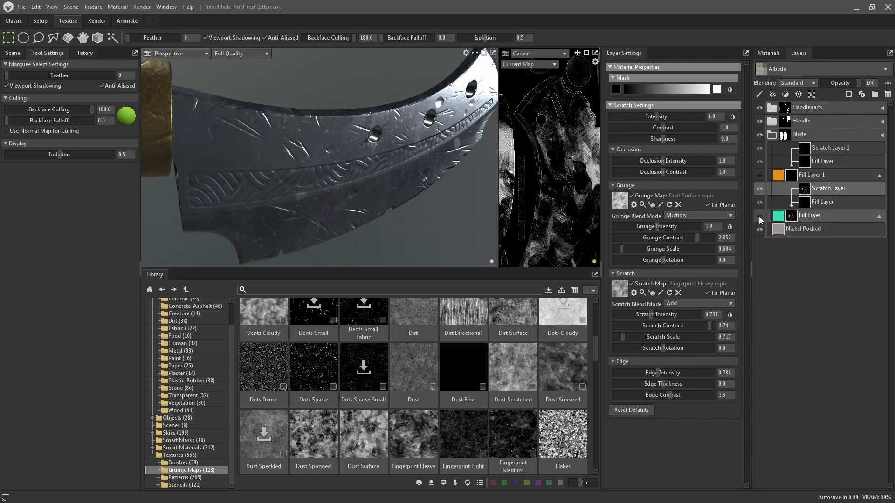
pyautogui.click(759, 175)
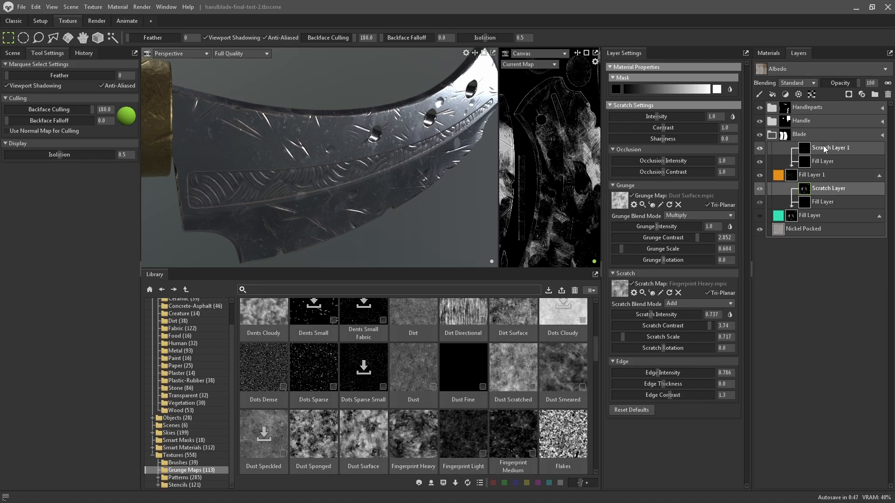
# Assign the Fingerprint Heavy grunge texture as the scratch map of Scratch Layer 1
pyautogui.click(805, 149)
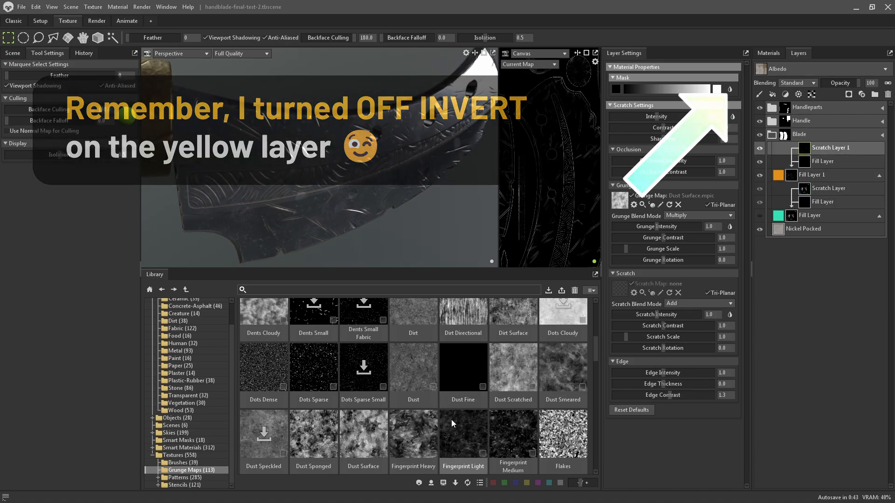
pyautogui.scroll(-1, 410, 391)
pyautogui.moveTo(410, 393); pyautogui.dragTo(620, 287)
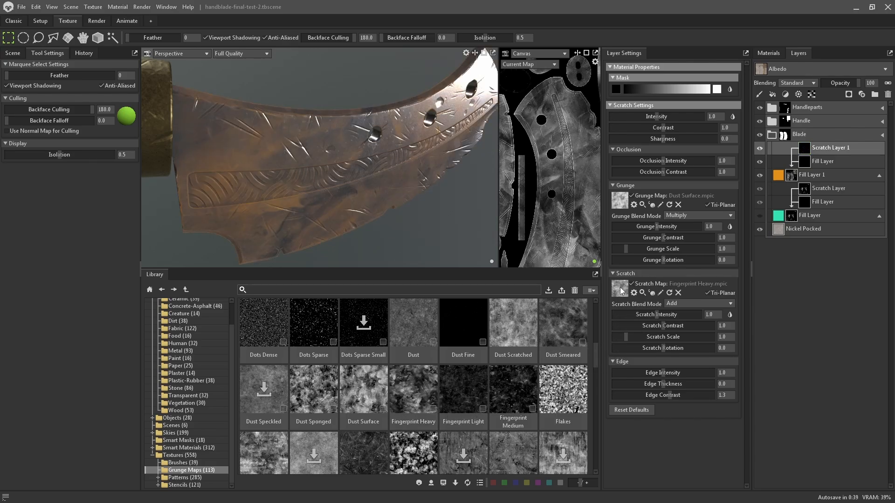
pyautogui.moveTo(373, 167); pyautogui.dragTo(359, 133)
pyautogui.scroll(5, 557, 164)
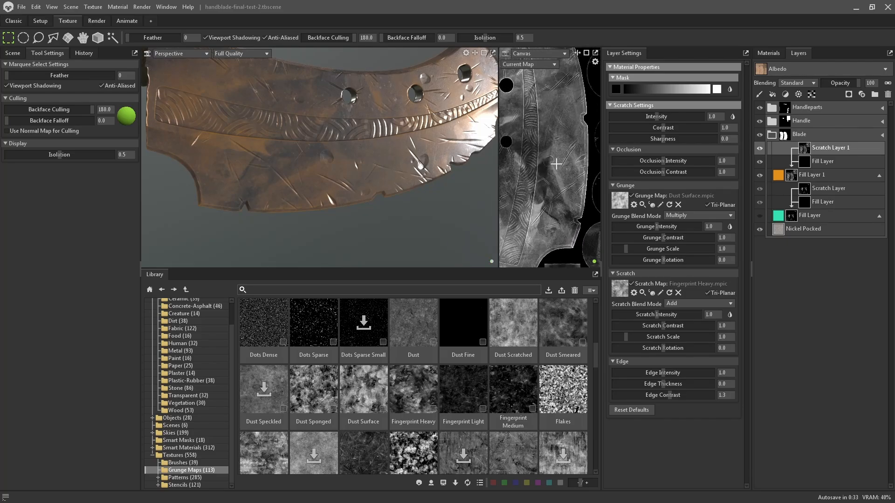
# Set Scratch Layer 1's scratch contrast to about 2.757, scratch scale to 2.189 and scratch rotation to 101.9
pyautogui.scroll(-3, 556, 164)
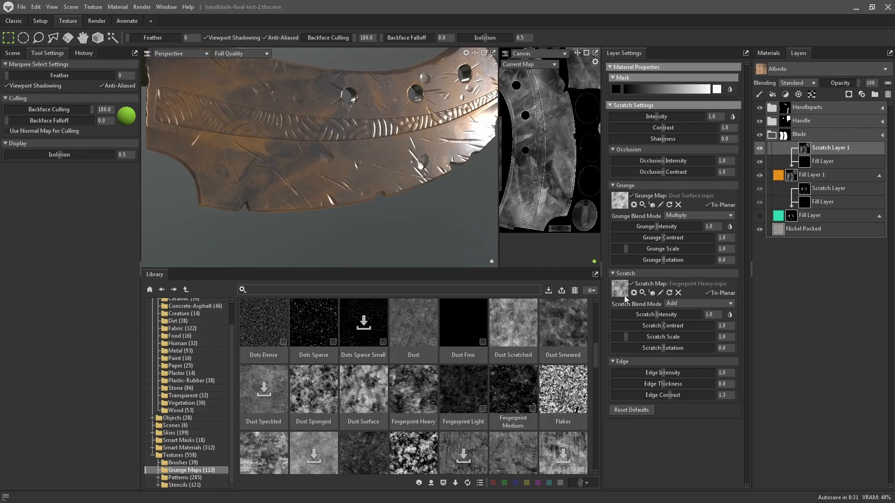
pyautogui.moveTo(663, 326); pyautogui.dragTo(696, 327)
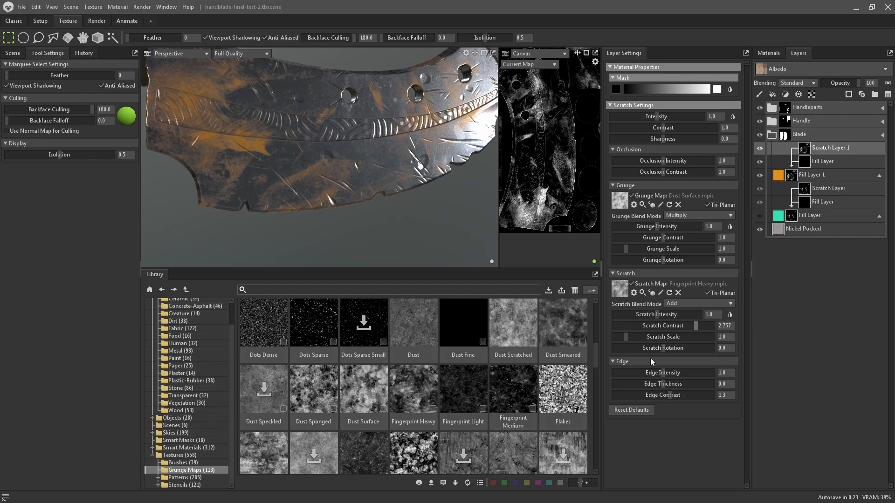
pyautogui.moveTo(626, 337); pyautogui.dragTo(677, 347)
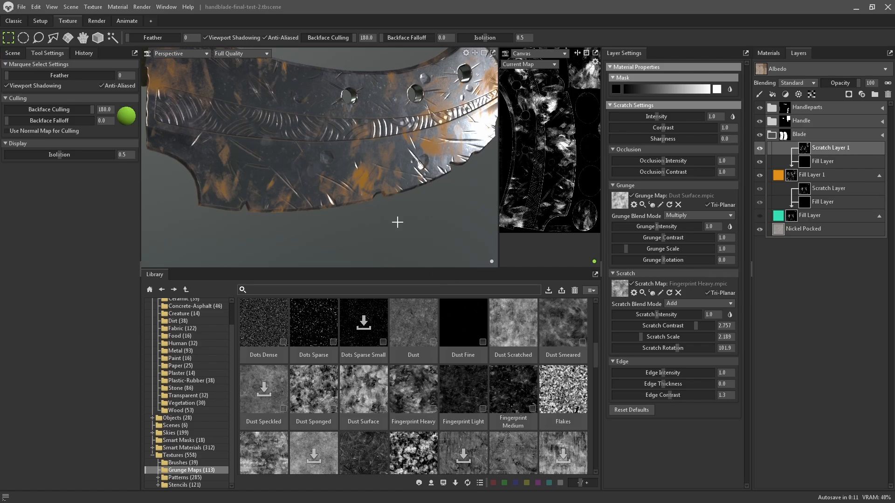
# Examine the orange wear on the whole blade and up close around the holes and engraved band
pyautogui.scroll(-5, 397, 222)
pyautogui.moveTo(407, 198)
pyautogui.keyDown('alt'); pyautogui.mouseDown()
pyautogui.moveTo(430, 208)
pyautogui.moveTo(389, 193)
pyautogui.moveTo(430, 174)
pyautogui.moveTo(300, 198)
pyautogui.moveTo(286, 184)
pyautogui.moveTo(355, 184)
pyautogui.moveTo(401, 196)
pyautogui.mouseUp(); pyautogui.keyUp('alt')
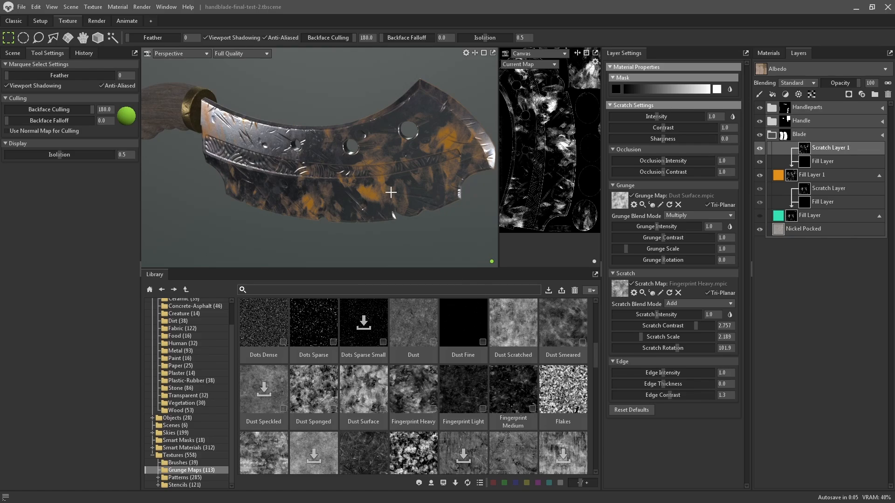
pyautogui.scroll(8, 391, 193)
pyautogui.keyDown('alt'); pyautogui.moveTo(321, 145); pyautogui.dragTo(408, 200); pyautogui.keyUp('alt')
pyautogui.scroll(5, 433, 214)
pyautogui.scroll(-5, 440, 217)
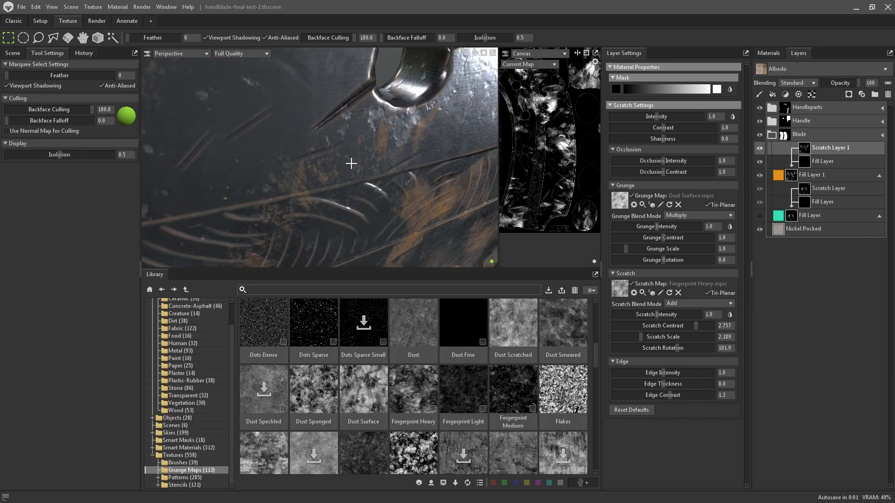
pyautogui.keyDown('alt'); pyautogui.moveTo(347, 164); pyautogui.dragTo(423, 216); pyautogui.keyUp('alt')
pyautogui.keyDown('alt'); pyautogui.moveTo(385, 183); pyautogui.dragTo(428, 214); pyautogui.keyUp('alt')
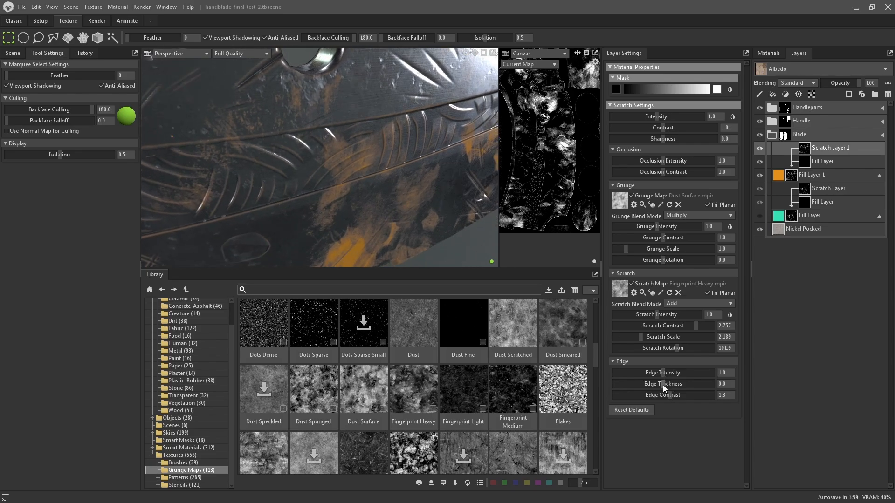
# Try an edge thickness of about -0.151 on Scratch Layer 1 and reset it to its default
pyautogui.moveTo(663, 384)
pyautogui.mouseDown()
pyautogui.moveTo(709, 384)
pyautogui.moveTo(645, 388)
pyautogui.moveTo(659, 388)
pyautogui.mouseUp()
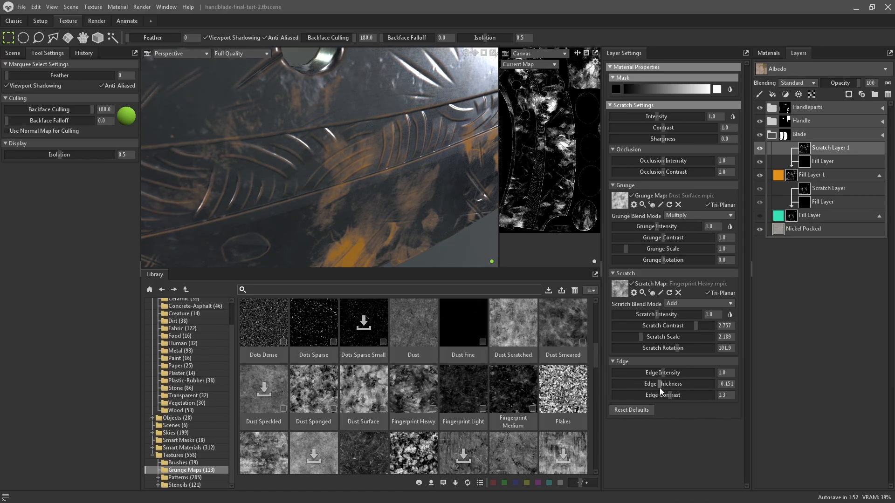
pyautogui.doubleClick(696, 385)
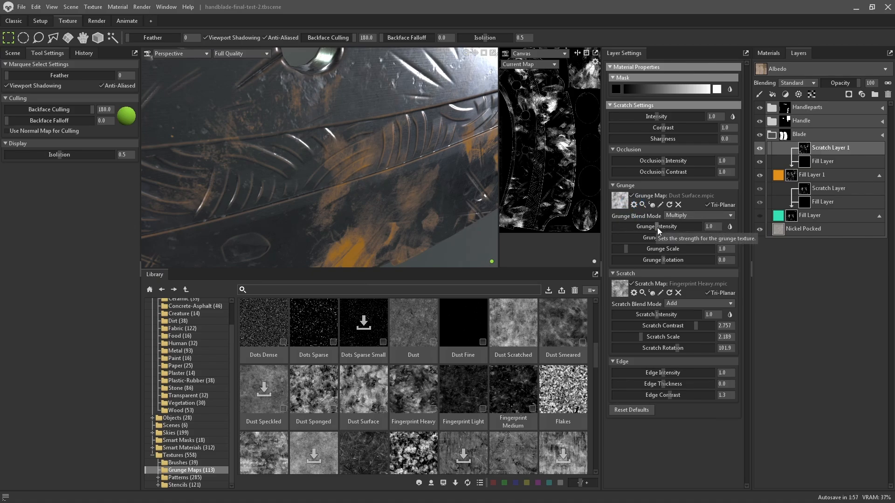
# Set Scratch Layer 1's grunge intensity to about 1.787, grunge contrast to 3.079, grunge scale to 2.642 and grunge rotation to 40.75
pyautogui.moveTo(657, 227)
pyautogui.mouseDown()
pyautogui.moveTo(694, 226)
pyautogui.moveTo(640, 226)
pyautogui.moveTo(680, 222)
pyautogui.moveTo(652, 225)
pyautogui.moveTo(677, 226)
pyautogui.moveTo(654, 224)
pyautogui.moveTo(667, 224)
pyautogui.mouseUp()
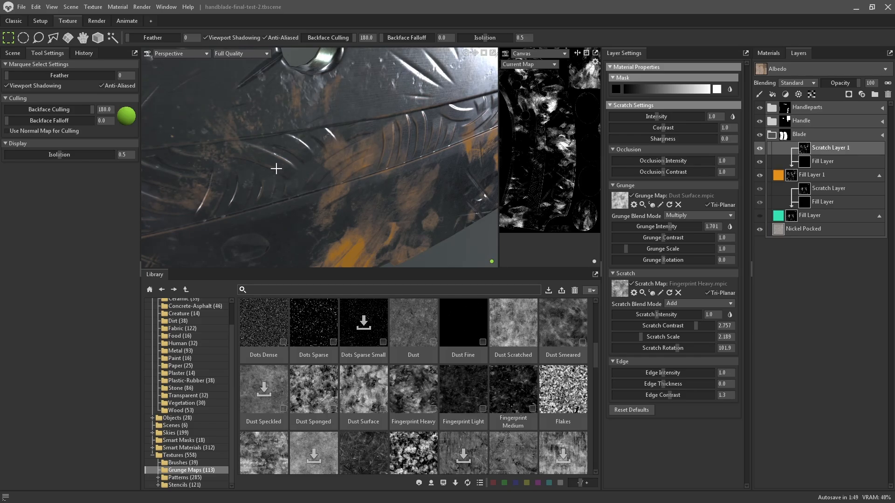
pyautogui.moveTo(276, 168); pyautogui.dragTo(310, 164)
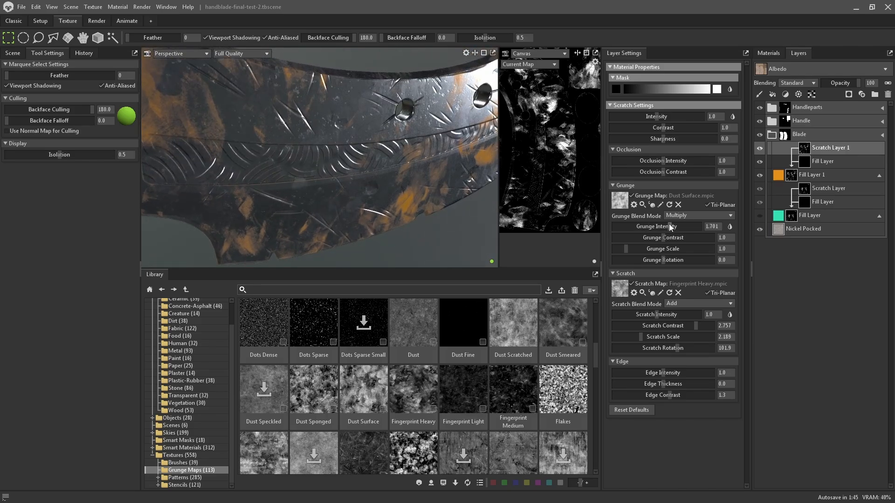
pyautogui.moveTo(670, 227)
pyautogui.mouseDown()
pyautogui.moveTo(662, 227)
pyautogui.moveTo(672, 227)
pyautogui.mouseUp()
pyautogui.moveTo(410, 169)
pyautogui.mouseDown()
pyautogui.moveTo(394, 229)
pyautogui.moveTo(360, 169)
pyautogui.moveTo(420, 175)
pyautogui.moveTo(410, 177)
pyautogui.mouseUp()
pyautogui.moveTo(662, 237); pyautogui.dragTo(700, 243)
pyautogui.scroll(5, 561, 154)
pyautogui.moveTo(626, 249); pyautogui.dragTo(669, 259)
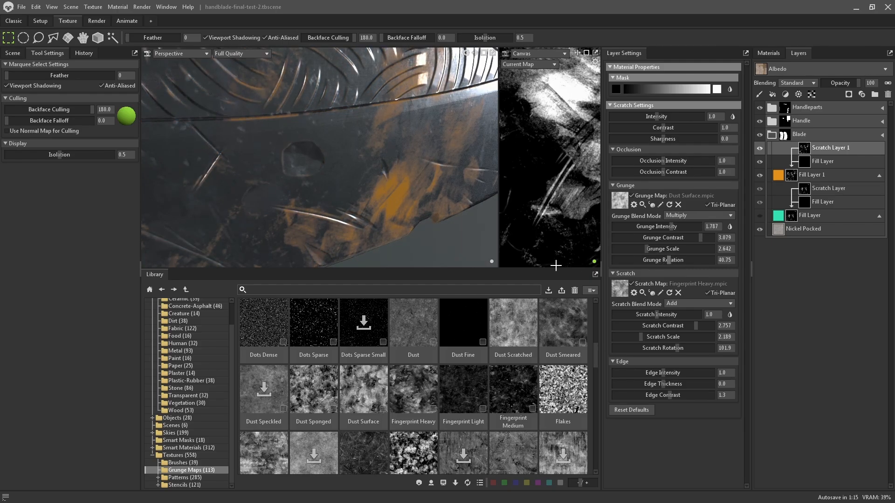
# Raise Scratch Layer 1's grunge intensity to about 3.101, checking the mask and the wear across the blade
pyautogui.moveTo(420, 194); pyautogui.dragTo(351, 209)
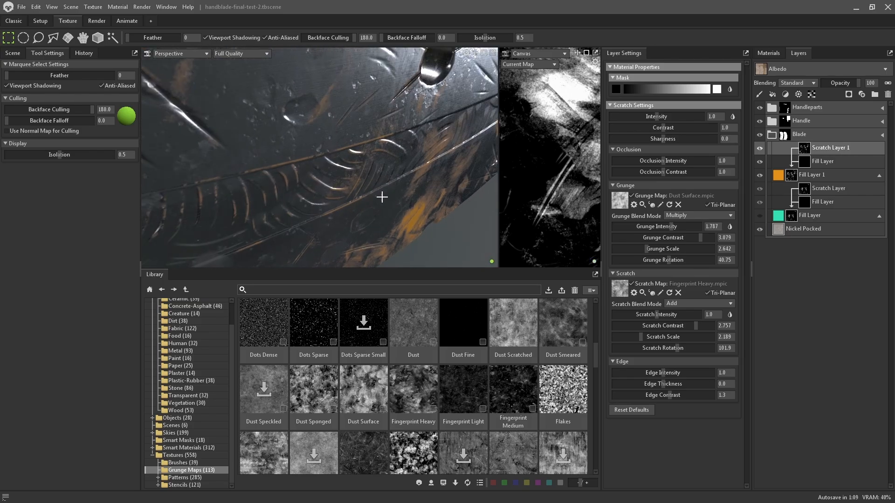
pyautogui.moveTo(401, 196); pyautogui.dragTo(385, 172)
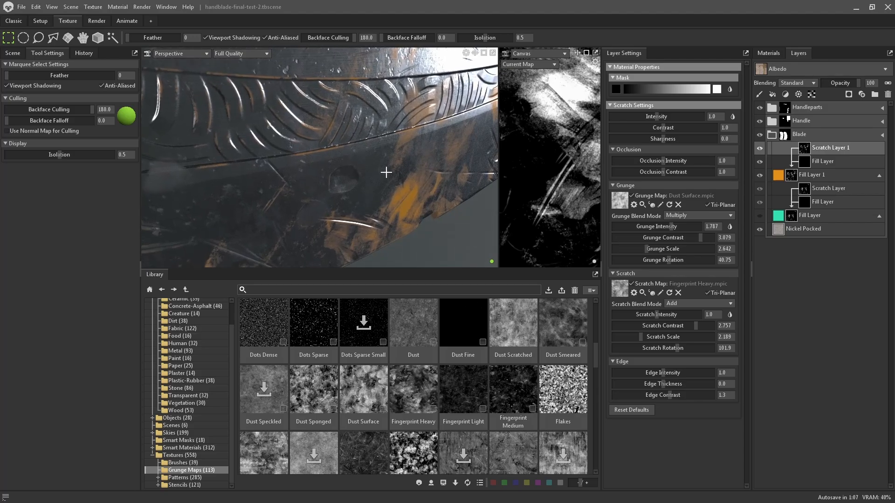
pyautogui.scroll(-5, 536, 176)
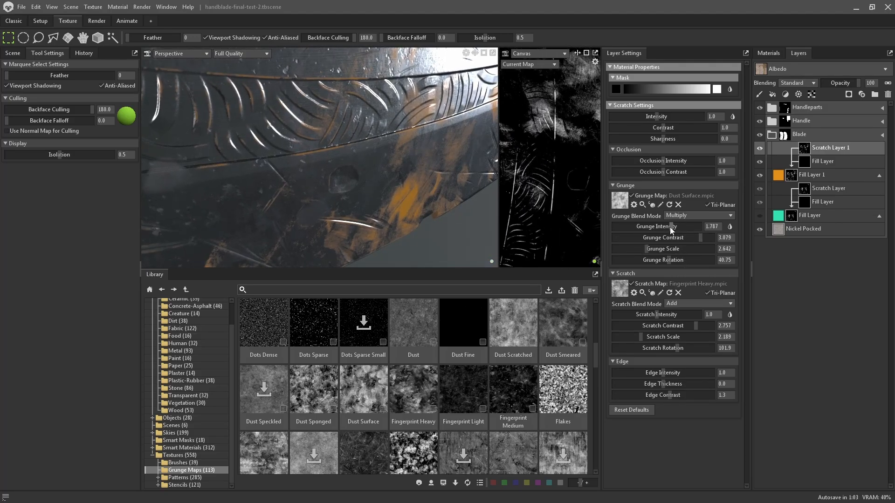
pyautogui.moveTo(670, 228)
pyautogui.mouseDown()
pyautogui.moveTo(688, 225)
pyautogui.moveTo(672, 227)
pyautogui.mouseUp()
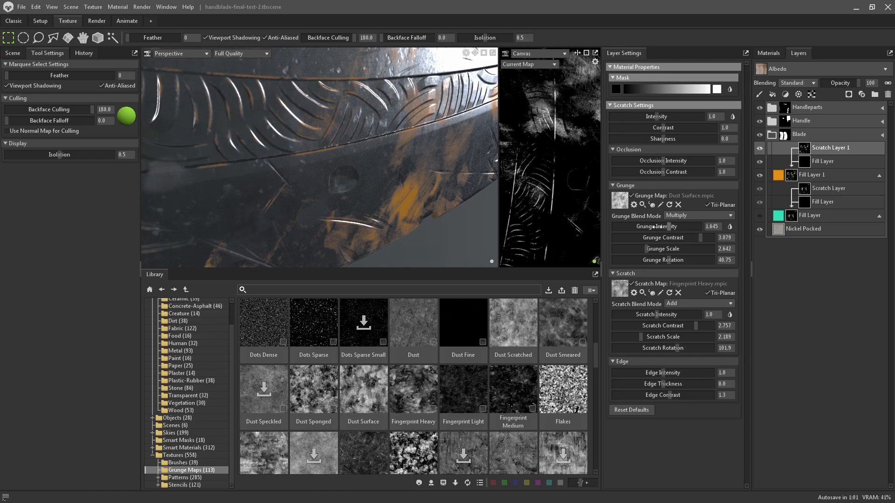
pyautogui.scroll(2, 553, 183)
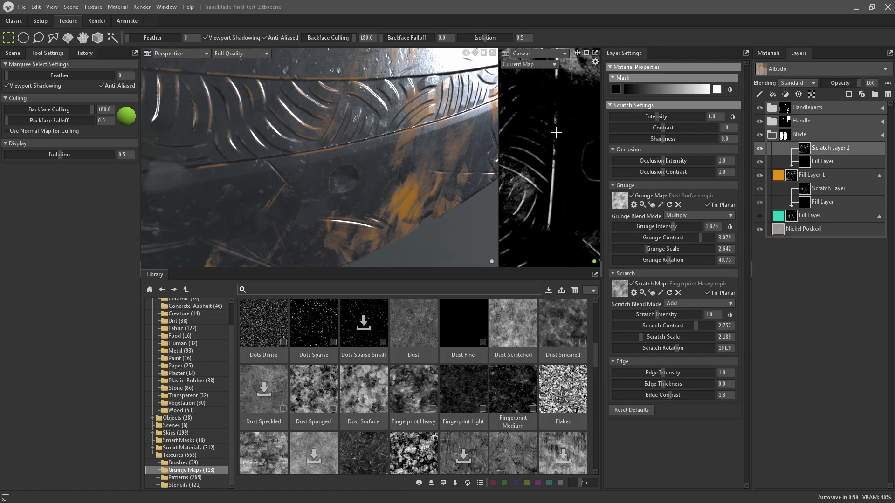
pyautogui.moveTo(672, 228); pyautogui.dragTo(691, 224)
pyautogui.scroll(-5, 405, 161)
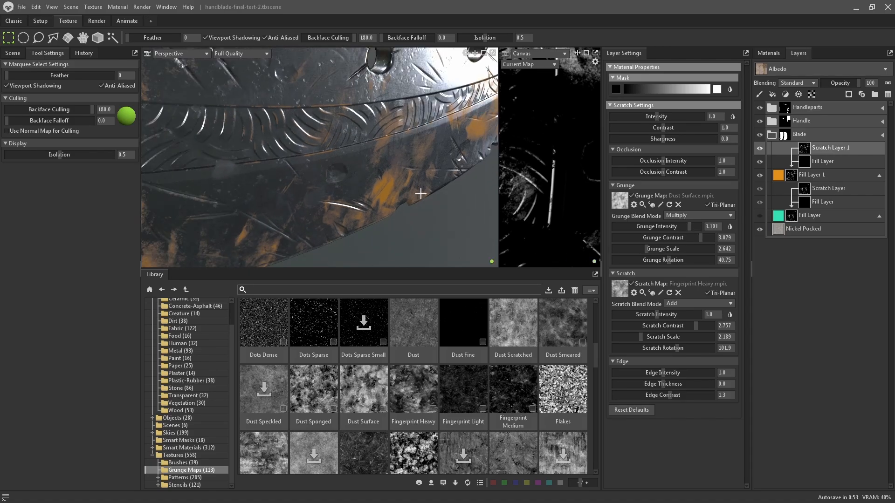
pyautogui.keyDown('alt'); pyautogui.moveTo(405, 158); pyautogui.dragTo(354, 182); pyautogui.keyUp('alt')
pyautogui.scroll(-3, 318, 167)
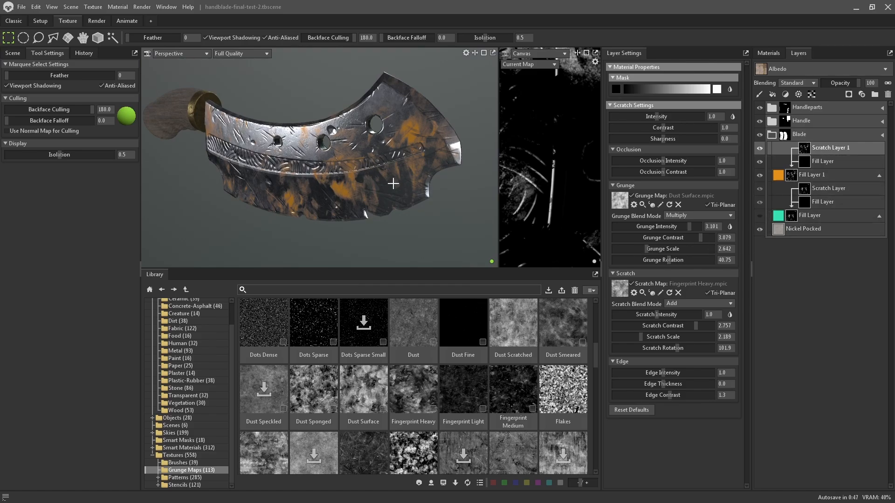
# Collapse Fill Layer 1's mask layers and inspect the orange patches near the blade's cutting edge up close
pyautogui.click(783, 180)
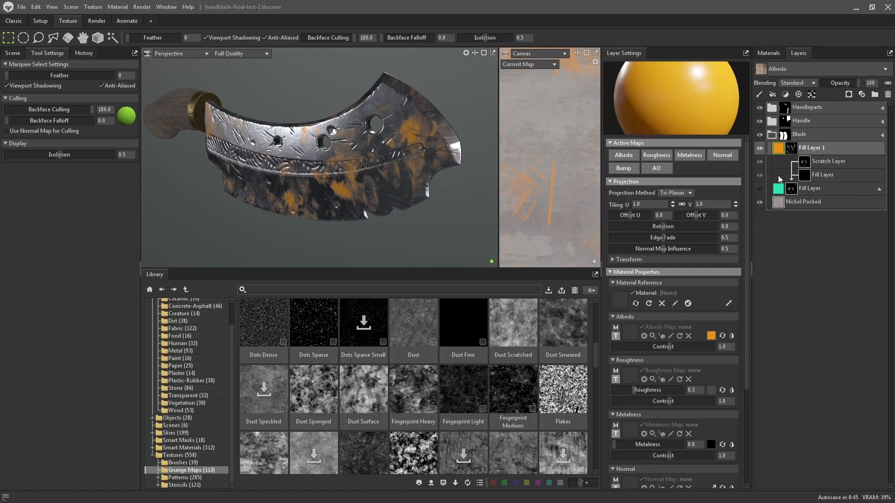
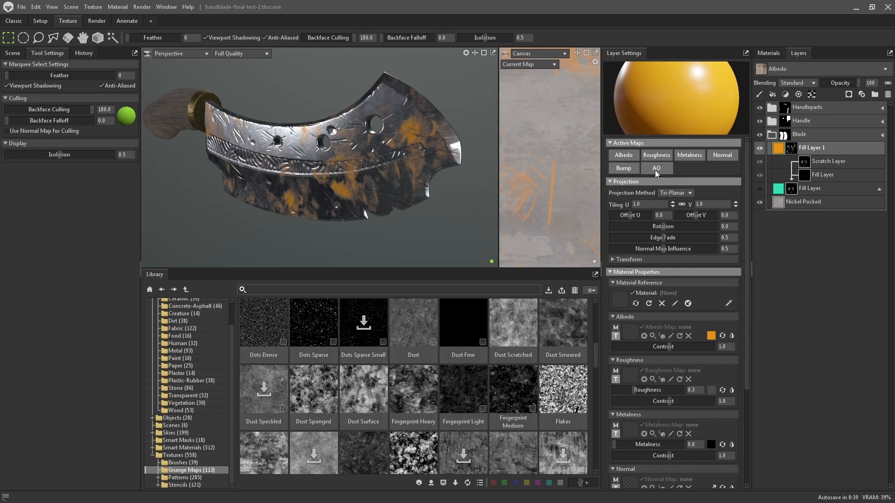
pyautogui.keyDown('alt'); pyautogui.moveTo(363, 195); pyautogui.dragTo(404, 219); pyautogui.keyUp('alt')
pyautogui.scroll(5, 405, 189)
pyautogui.scroll(6, 404, 218)
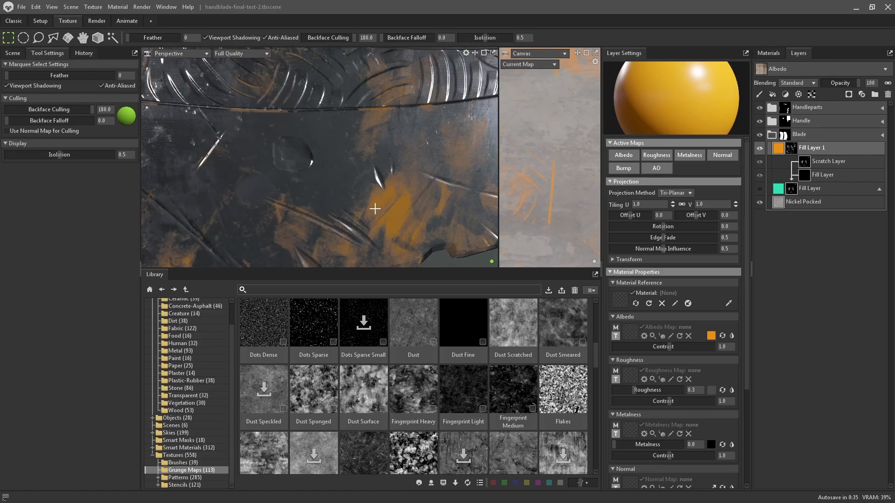
pyautogui.keyDown('alt'); pyautogui.moveTo(405, 176); pyautogui.dragTo(310, 151); pyautogui.keyUp('alt')
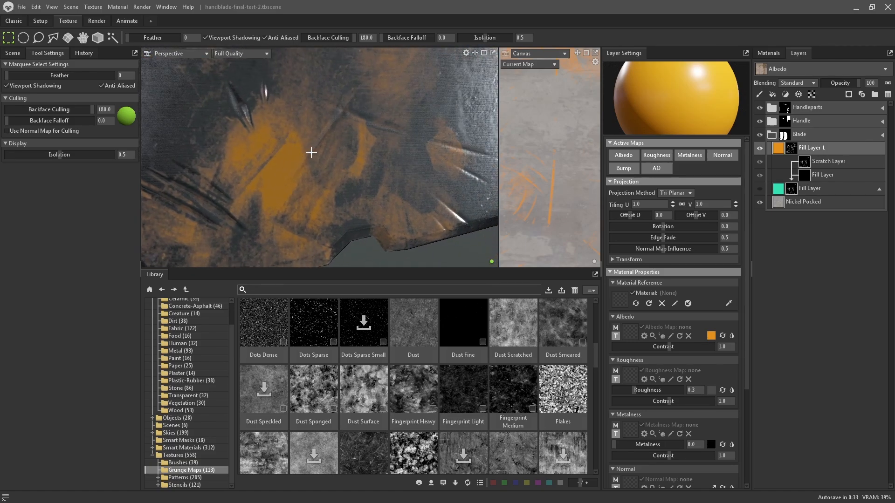
# Try a roughness of about 0.863 on the orange Fill Layer 1 and inspect its sheen along the blade
pyautogui.scroll(3, 405, 173)
pyautogui.scroll(-3, 405, 173)
pyautogui.keyDown('alt'); pyautogui.moveTo(410, 182); pyautogui.dragTo(293, 163); pyautogui.keyUp('alt')
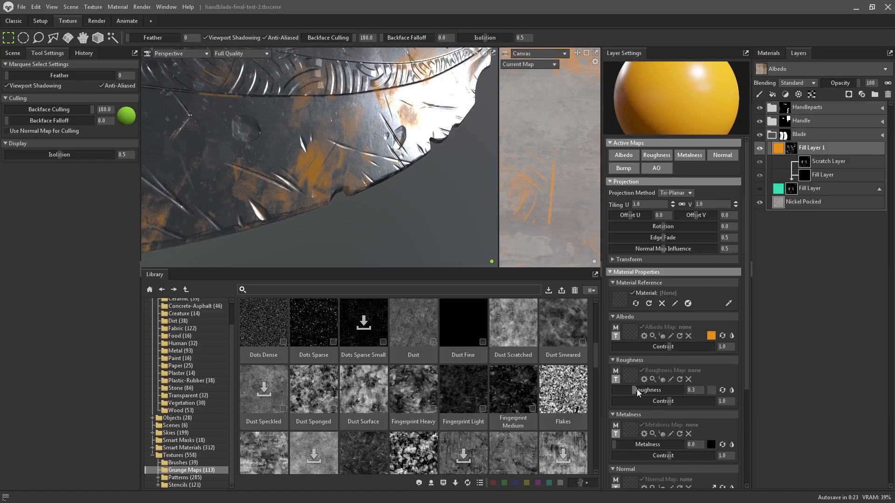
pyautogui.moveTo(634, 389); pyautogui.dragTo(672, 389)
pyautogui.moveTo(431, 194)
pyautogui.keyDown('alt'); pyautogui.mouseDown()
pyautogui.moveTo(300, 210)
pyautogui.moveTo(335, 200)
pyautogui.moveTo(360, 216)
pyautogui.moveTo(349, 170)
pyautogui.moveTo(418, 187)
pyautogui.mouseUp(); pyautogui.keyUp('alt')
pyautogui.scroll(6, 418, 193)
pyautogui.scroll(-3, 424, 199)
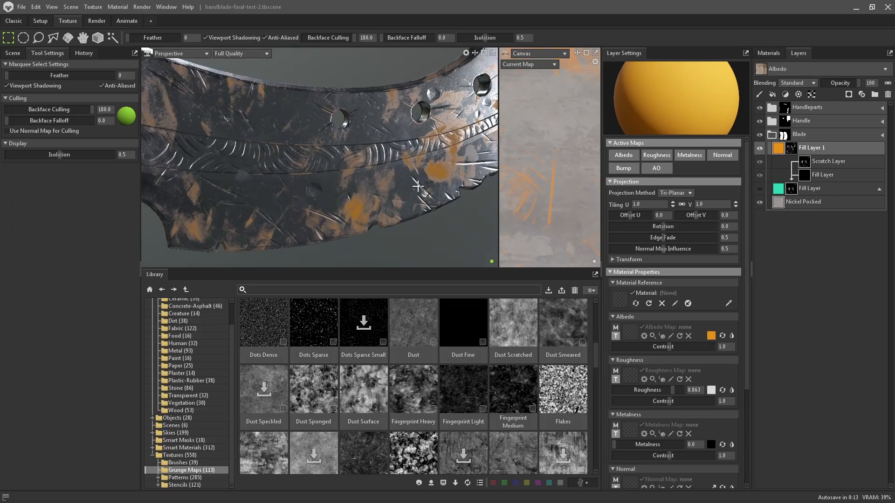
# Set Fill Layer 1's roughness to about 0.452 and check the orange patches on the blade
pyautogui.moveTo(671, 389); pyautogui.dragTo(644, 392)
pyautogui.keyDown('alt'); pyautogui.moveTo(383, 179); pyautogui.dragTo(399, 186, button='right'); pyautogui.keyUp('alt')
pyautogui.keyDown('alt'); pyautogui.moveTo(399, 186); pyautogui.dragTo(384, 173); pyautogui.keyUp('alt')
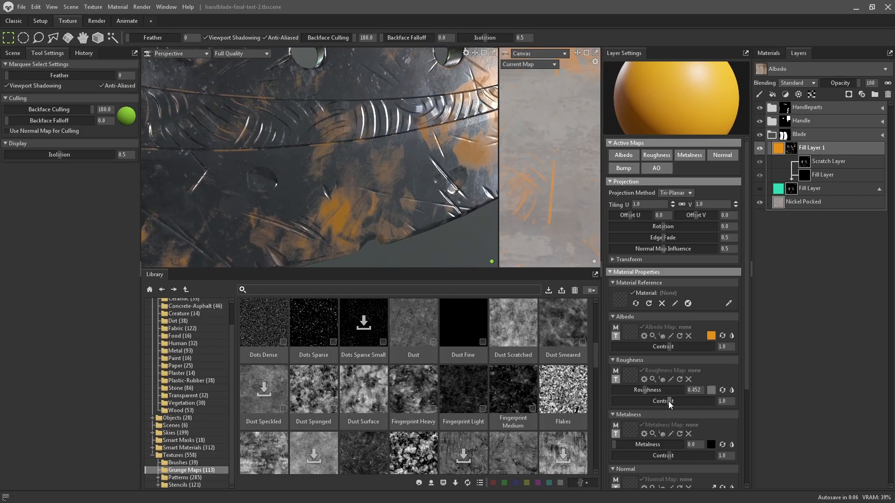
# Try a different roughness contrast on Fill Layer 1 and set it back to 1
pyautogui.moveTo(668, 401)
pyautogui.mouseDown()
pyautogui.moveTo(647, 395)
pyautogui.moveTo(680, 400)
pyautogui.mouseUp()
pyautogui.doubleClick(731, 402)
pyautogui.write('1')
pyautogui.press('Return')
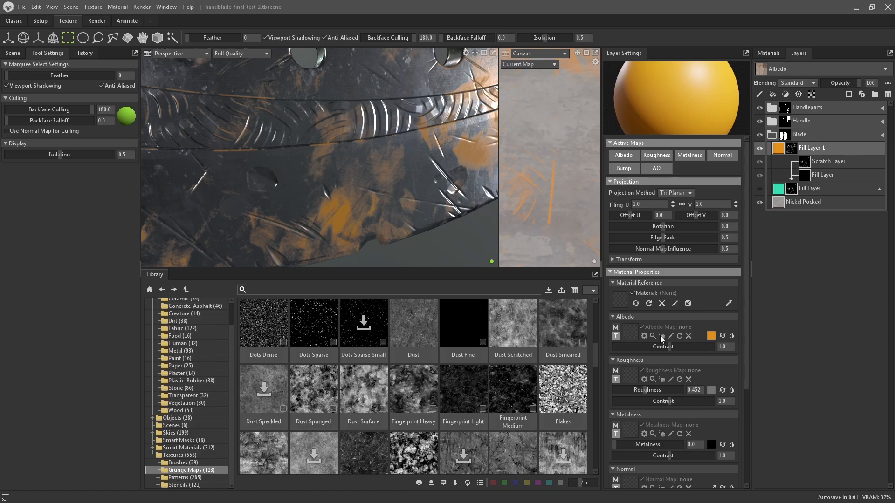
# Try bump values of about 0.719, 0.322 and 0.596 on Fill Layer 1 and reset the bump to its default
pyautogui.scroll(-3, 661, 337)
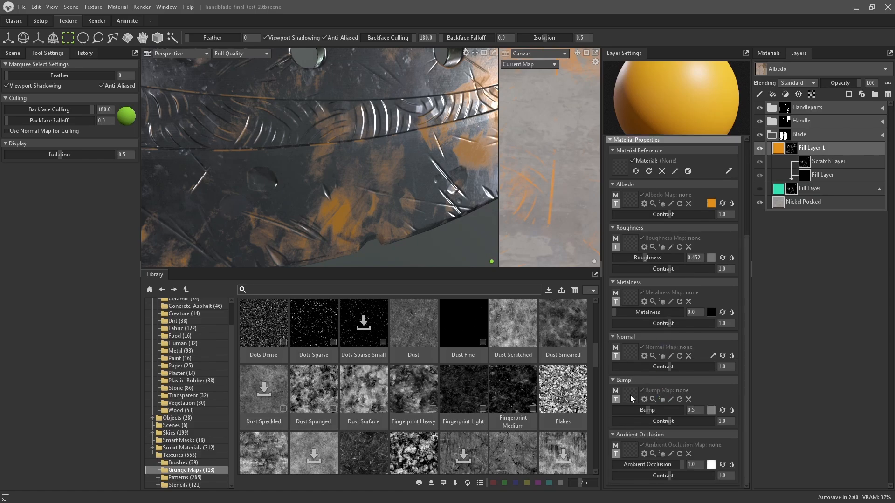
pyautogui.keyDown('alt'); pyautogui.moveTo(359, 160); pyautogui.dragTo(357, 212); pyautogui.keyUp('alt')
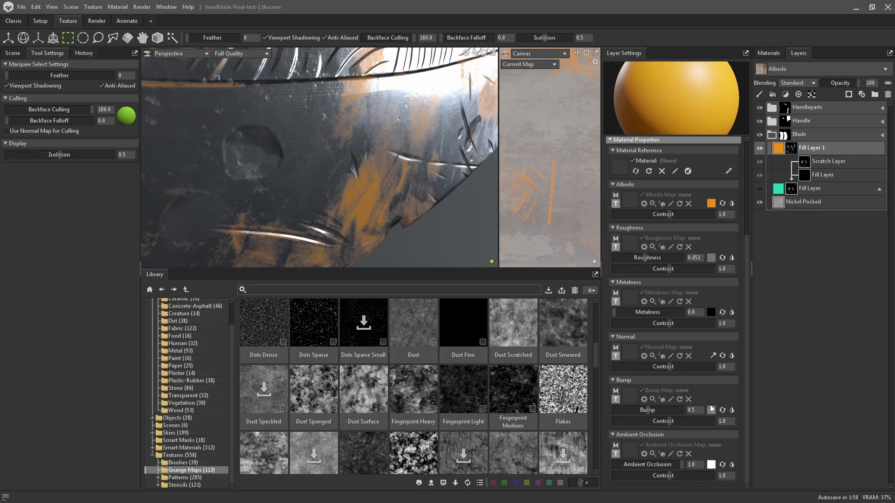
pyautogui.moveTo(648, 414); pyautogui.dragTo(662, 410)
pyautogui.scroll(-8, 423, 194)
pyautogui.moveTo(411, 180); pyautogui.dragTo(299, 213)
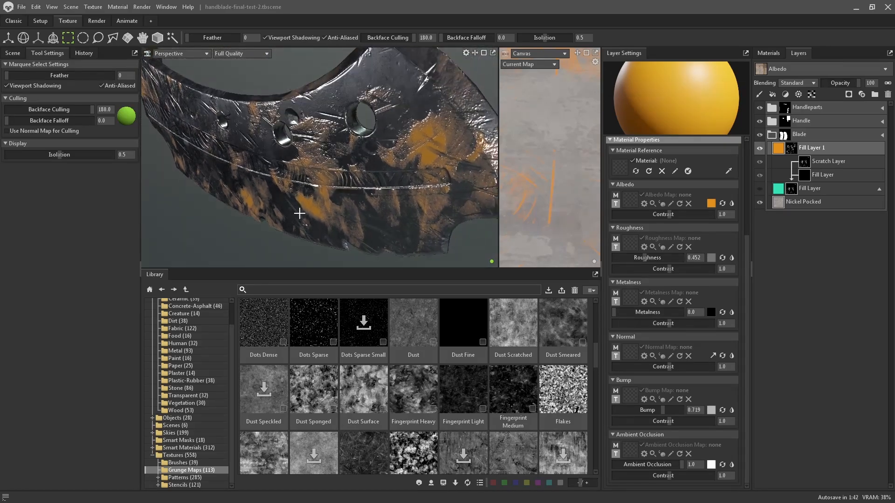
pyautogui.moveTo(664, 409); pyautogui.dragTo(635, 410)
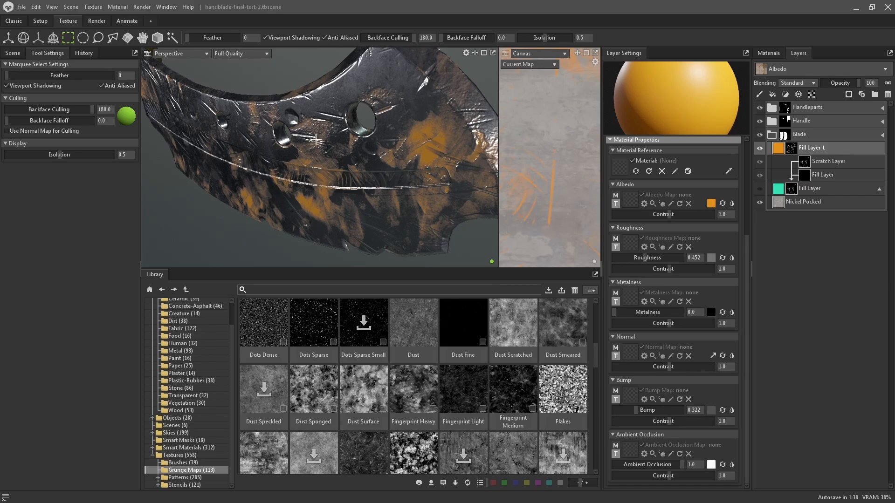
pyautogui.scroll(6, 389, 193)
pyautogui.moveTo(390, 192); pyautogui.dragTo(422, 150)
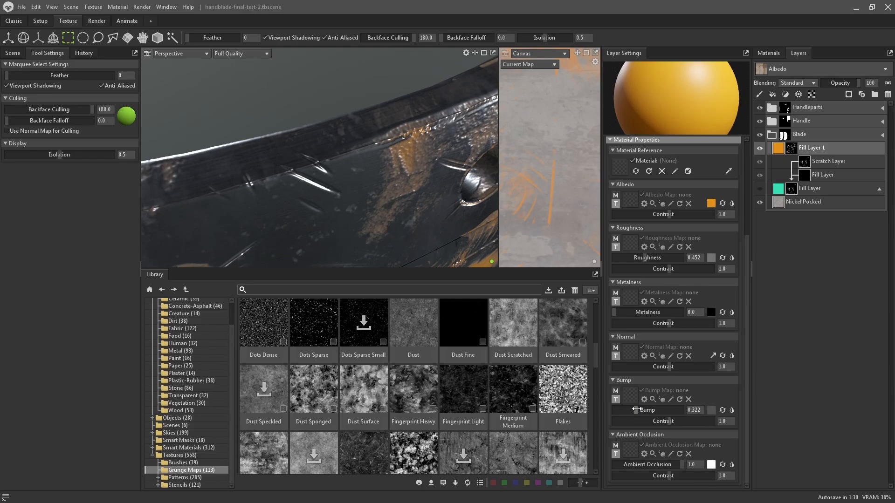
pyautogui.moveTo(638, 409)
pyautogui.mouseDown()
pyautogui.moveTo(613, 410)
pyautogui.moveTo(655, 410)
pyautogui.mouseUp()
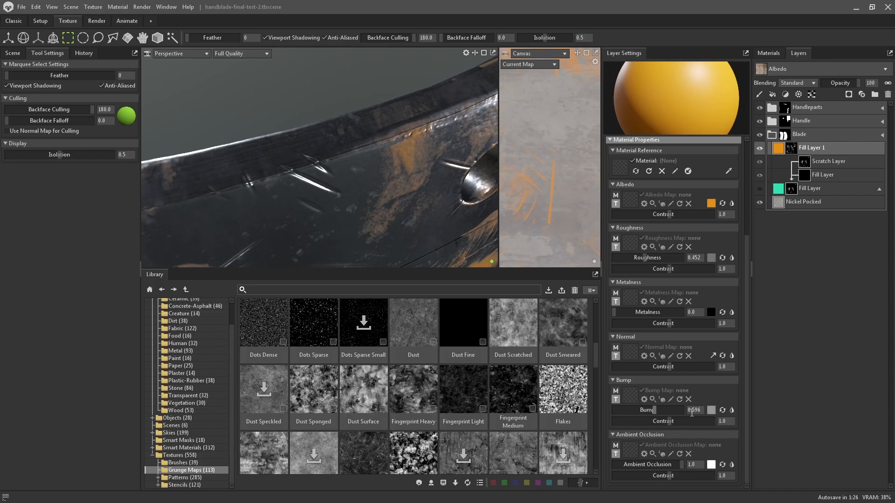
pyautogui.click(723, 411)
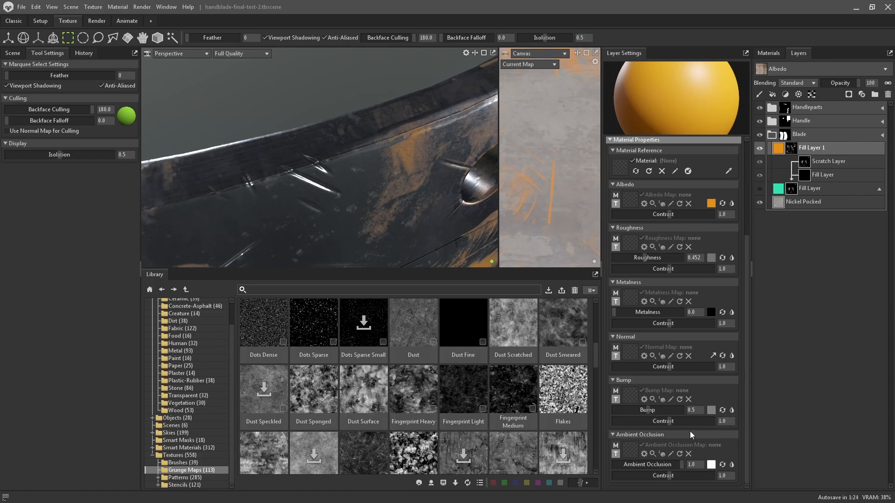
# In Fill Layer 1's mask, set Scratch Layer 1's scratch contrast to about 2.083, scratch intensity to 0.682 and scratch scale to 0.981
pyautogui.scroll(-10, 346, 175)
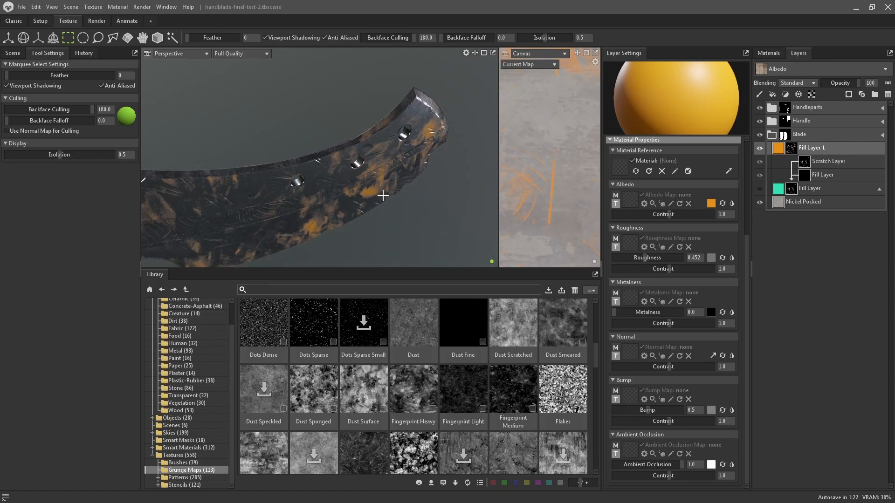
pyautogui.moveTo(383, 196)
pyautogui.keyDown('alt'); pyautogui.mouseDown()
pyautogui.moveTo(463, 174)
pyautogui.moveTo(426, 62)
pyautogui.moveTo(417, 170)
pyautogui.moveTo(354, 179)
pyautogui.moveTo(416, 183)
pyautogui.mouseUp(); pyautogui.keyUp('alt')
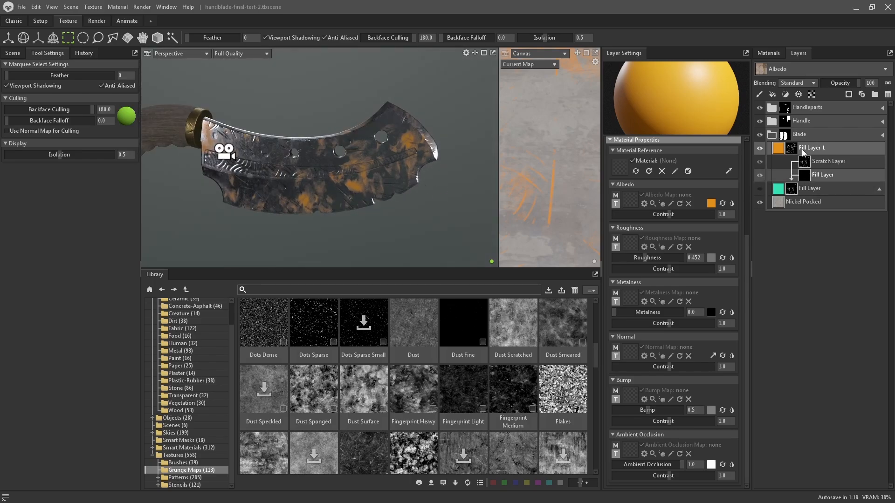
pyautogui.click(803, 152)
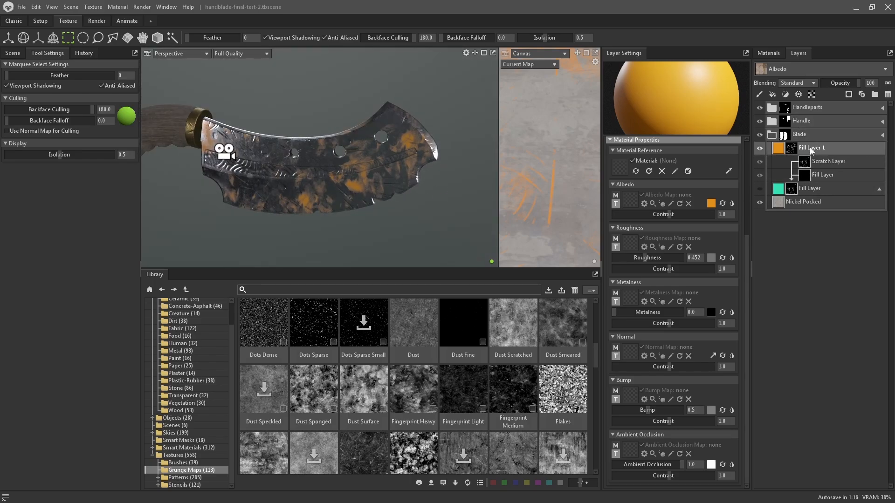
pyautogui.click(794, 150)
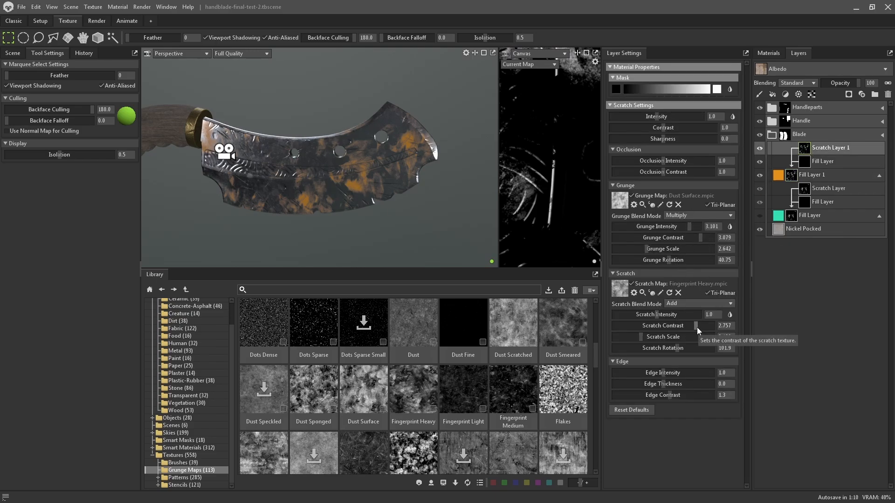
pyautogui.moveTo(698, 326)
pyautogui.mouseDown()
pyautogui.moveTo(642, 313)
pyautogui.moveTo(693, 327)
pyautogui.mouseUp()
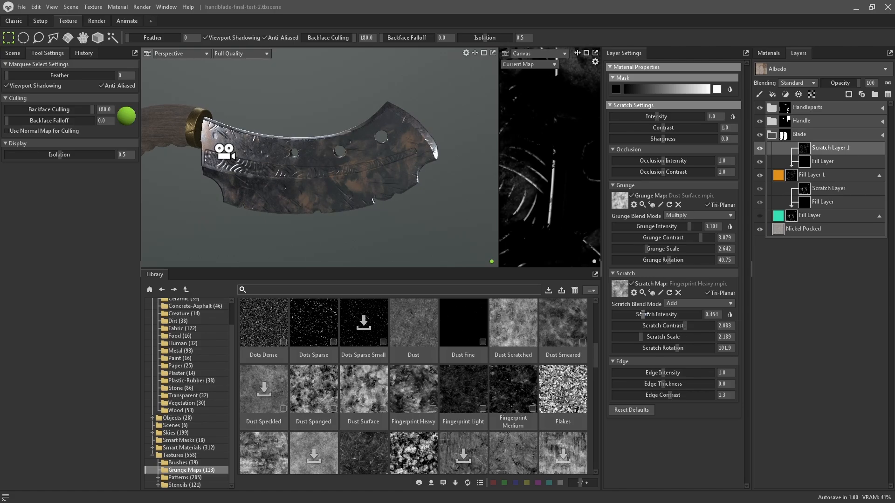
pyautogui.moveTo(643, 314); pyautogui.dragTo(626, 334)
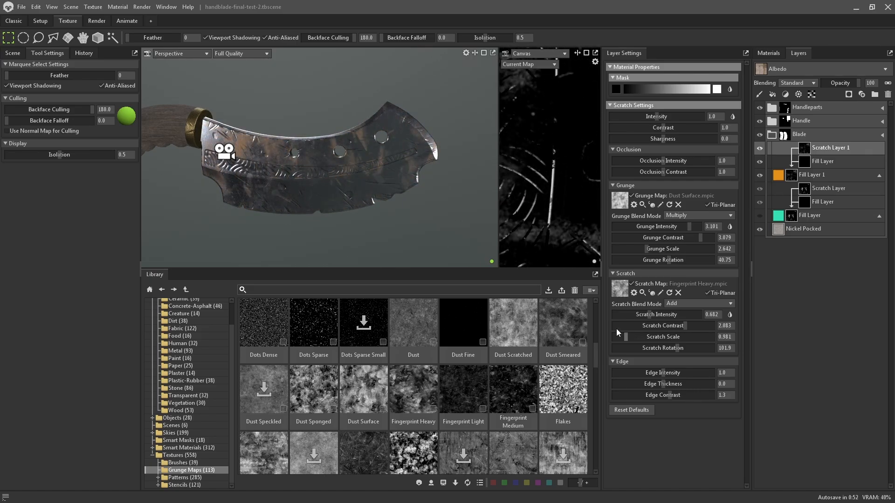
pyautogui.moveTo(373, 153); pyautogui.dragTo(513, 170)
pyautogui.scroll(3, 346, 169)
pyautogui.scroll(-3, 346, 169)
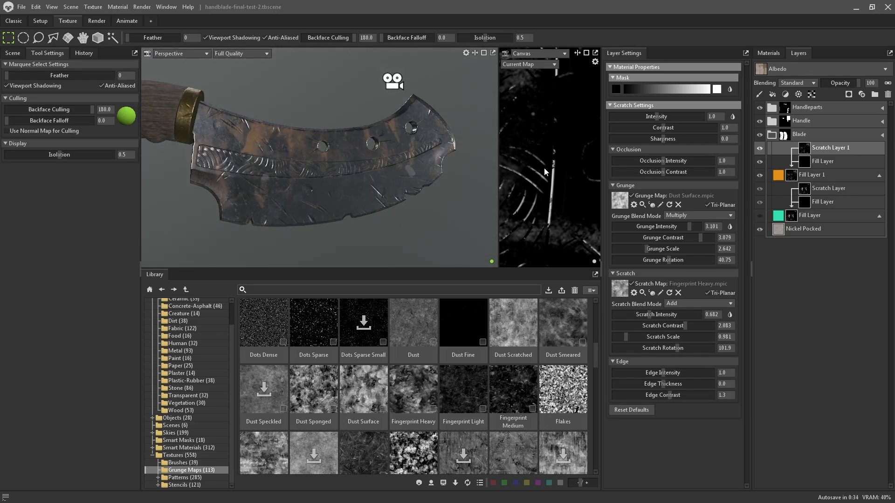
# Show the teal Fill Layer together with the orange one and collapse the mask layers of both
pyautogui.click(760, 215)
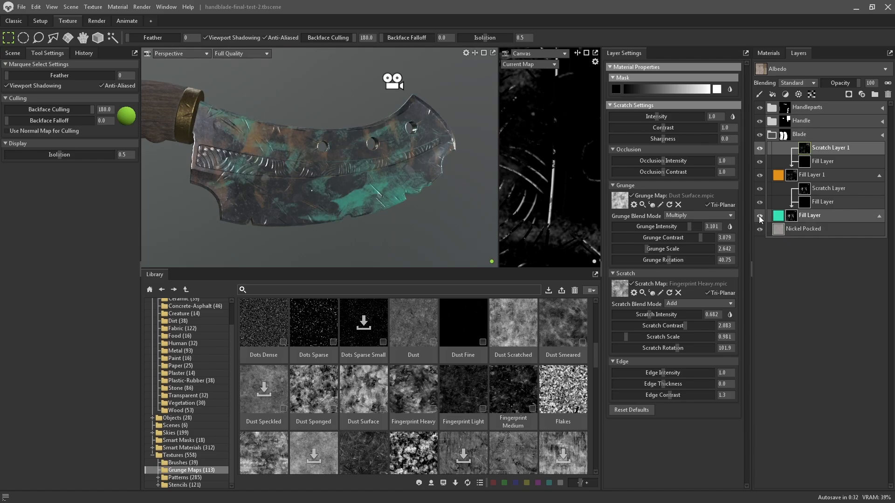
pyautogui.moveTo(436, 162); pyautogui.dragTo(417, 105)
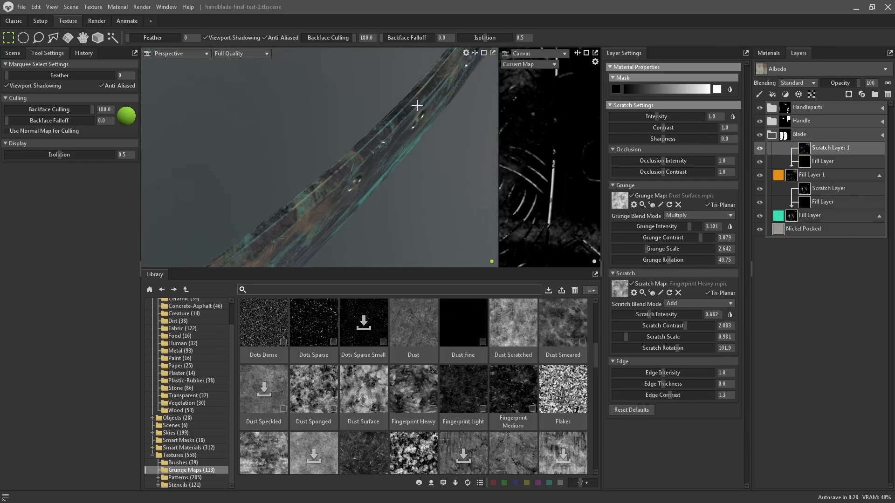
pyautogui.moveTo(363, 197); pyautogui.dragTo(489, 152)
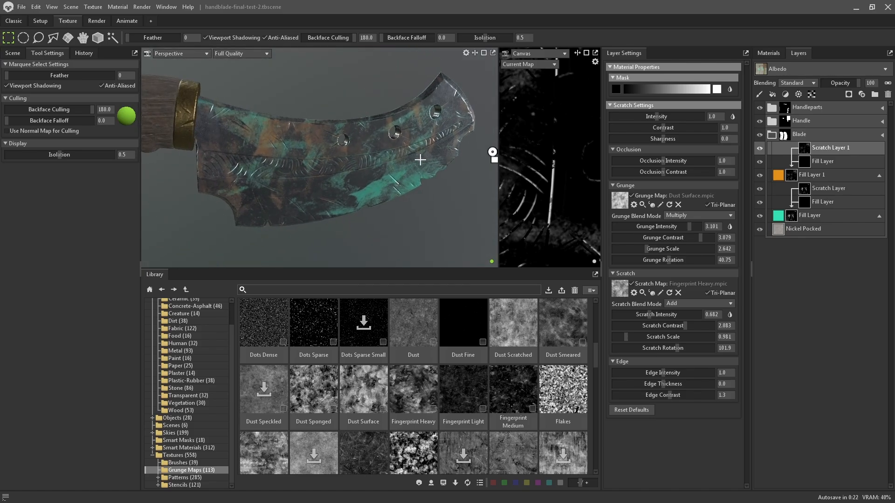
pyautogui.press('Delete')
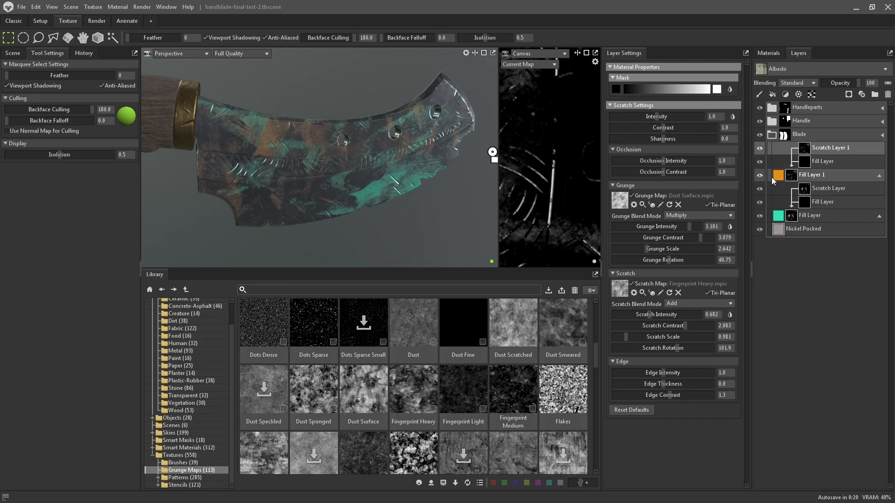
pyautogui.click(777, 162)
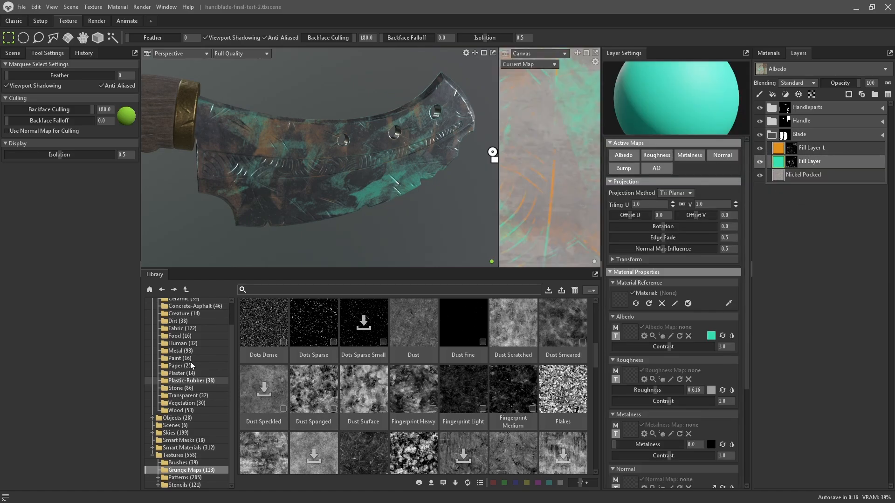
# Browse the library's Metal, Plaster and Stone material categories
pyautogui.scroll(1, 191, 357)
pyautogui.click(176, 375)
pyautogui.click(179, 383)
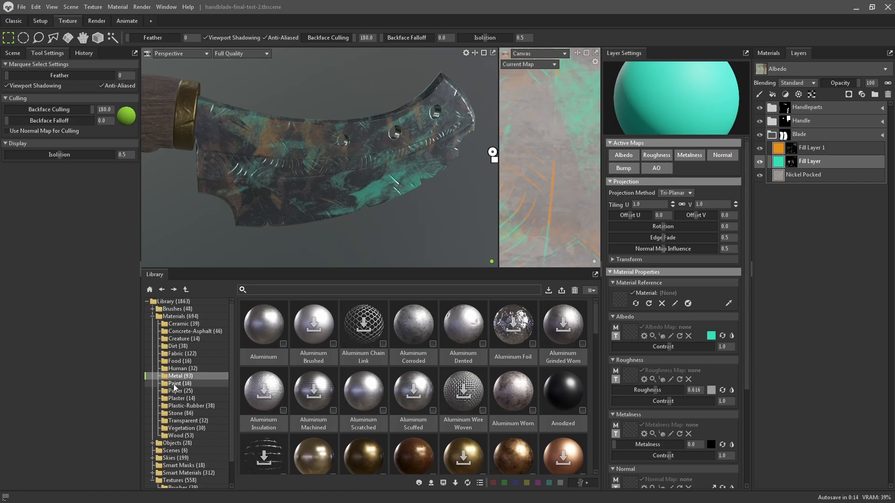
pyautogui.click(178, 399)
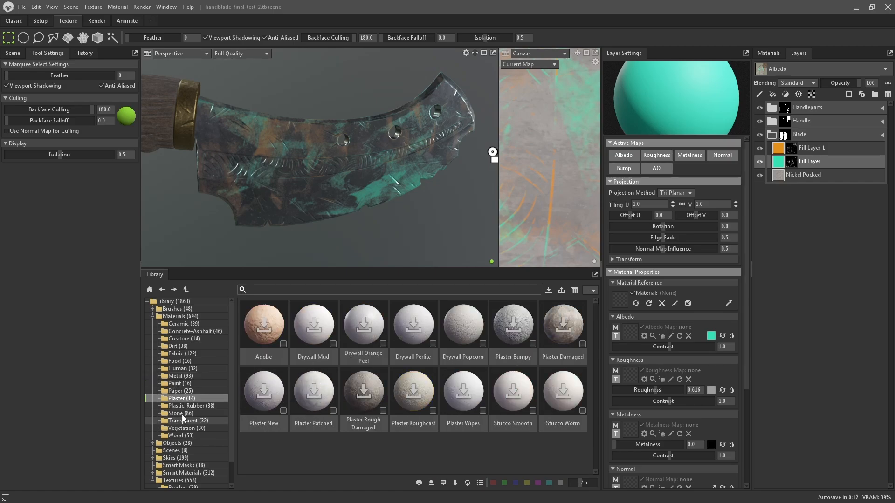
pyautogui.click(181, 414)
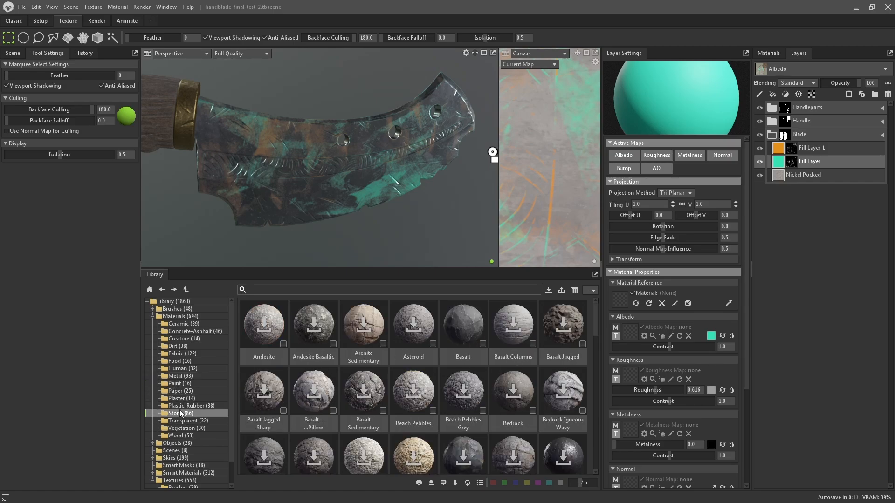
# Hide the orange Fill Layer 1 and lower the edge intensity of the teal Fill Layer's Scratch Layer to about 0.26
pyautogui.click(791, 148)
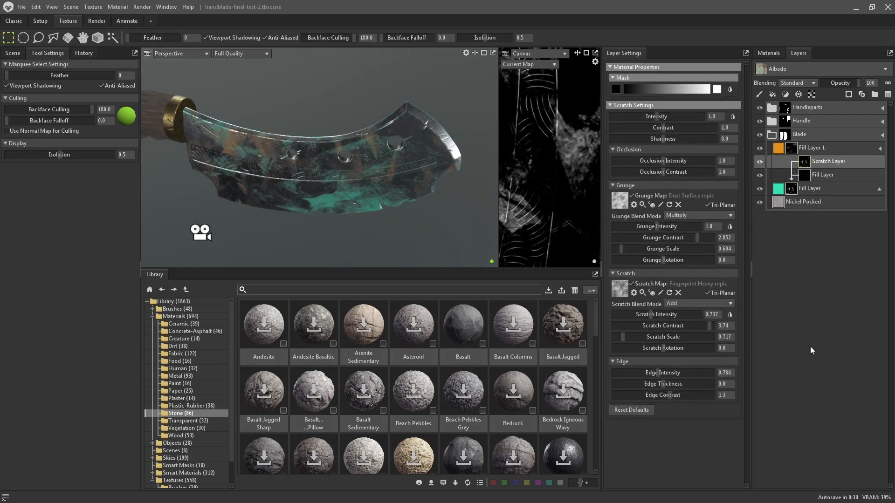
pyautogui.click(760, 147)
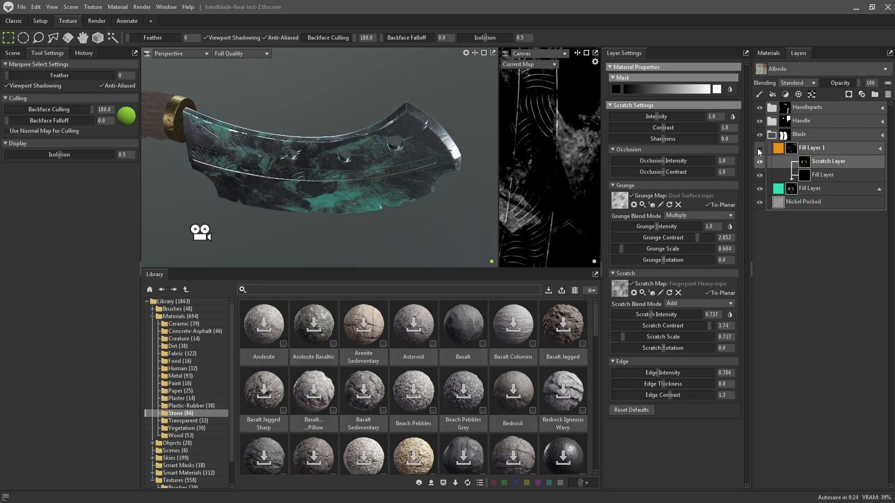
pyautogui.moveTo(336, 154); pyautogui.dragTo(378, 112)
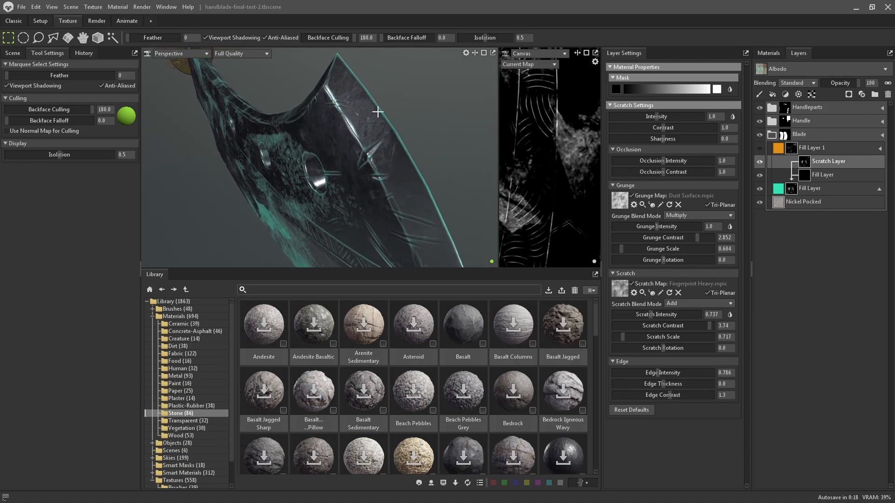
pyautogui.moveTo(430, 201); pyautogui.dragTo(400, 154)
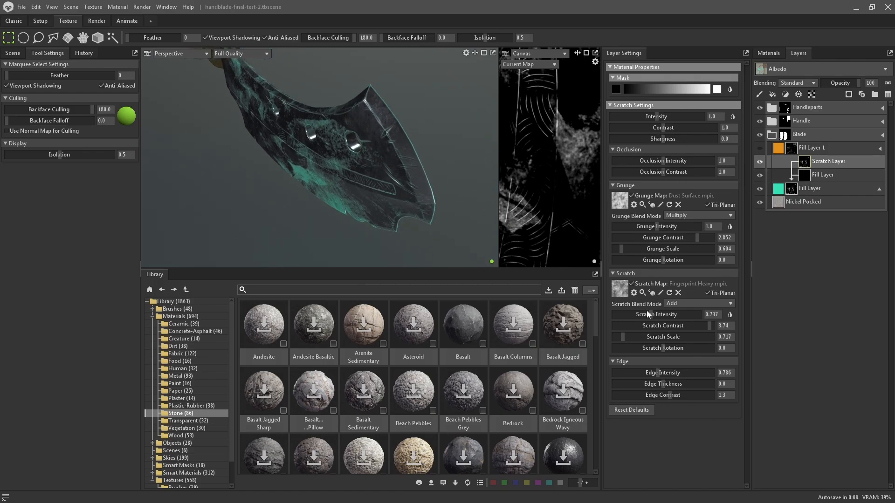
pyautogui.moveTo(359, 127); pyautogui.dragTo(325, 163)
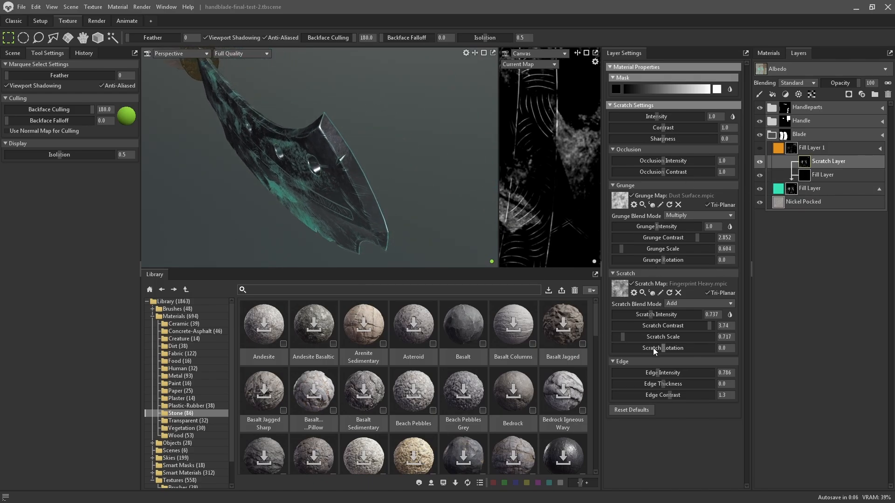
pyautogui.keyDown('alt'); pyautogui.moveTo(433, 203); pyautogui.dragTo(436, 190); pyautogui.keyUp('alt')
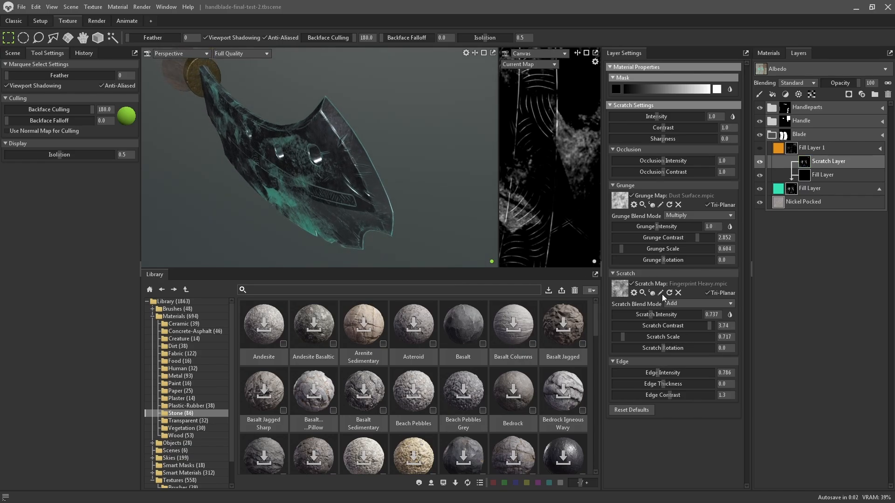
pyautogui.keyDown('alt'); pyautogui.moveTo(427, 263); pyautogui.dragTo(447, 247); pyautogui.keyUp('alt')
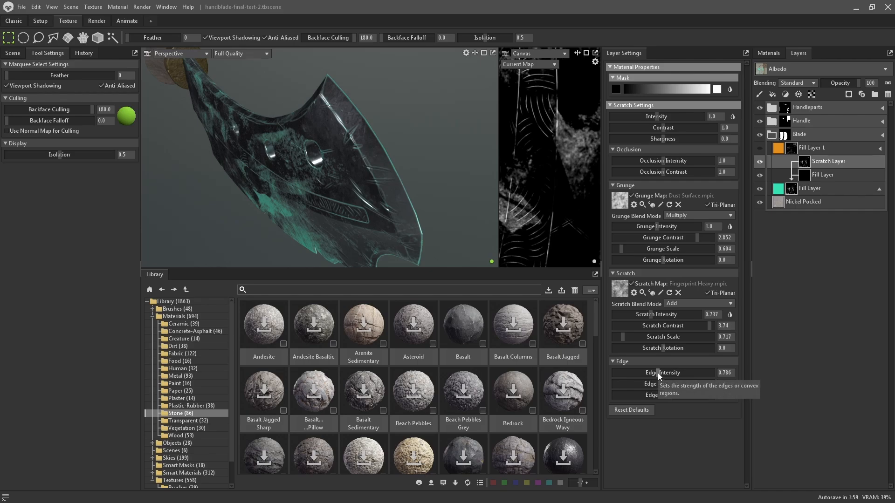
pyautogui.moveTo(658, 373); pyautogui.dragTo(639, 374)
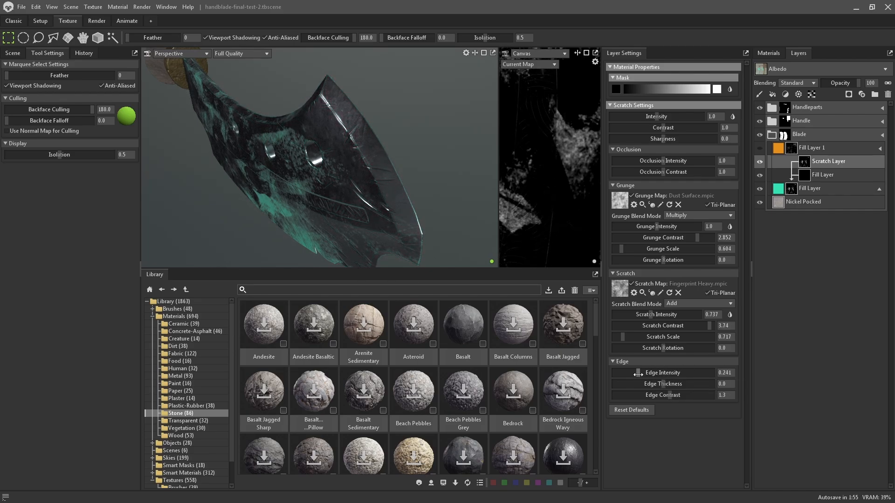
pyautogui.scroll(3, 512, 173)
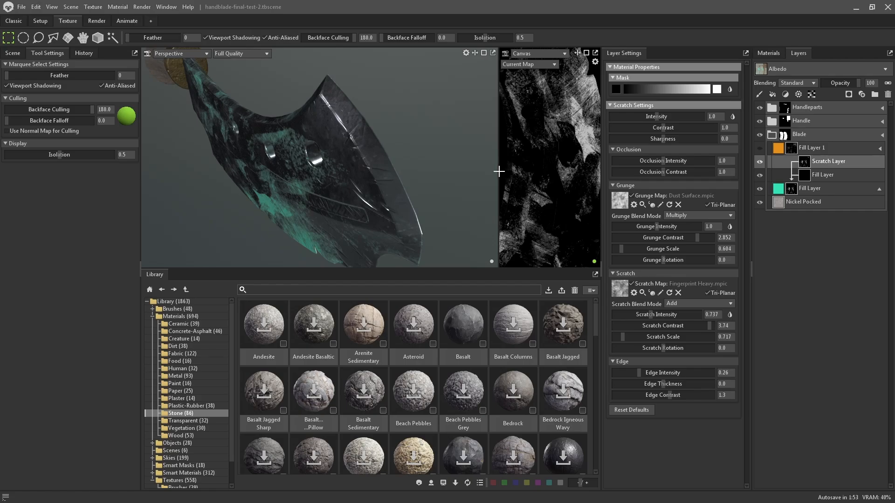
# Inspect the mask in an enlarged canvas view and lower the teal Fill Layer's Scratch Layer edge intensity to 0.135
pyautogui.moveTo(499, 172); pyautogui.dragTo(358, 167)
pyautogui.scroll(-3, 443, 172)
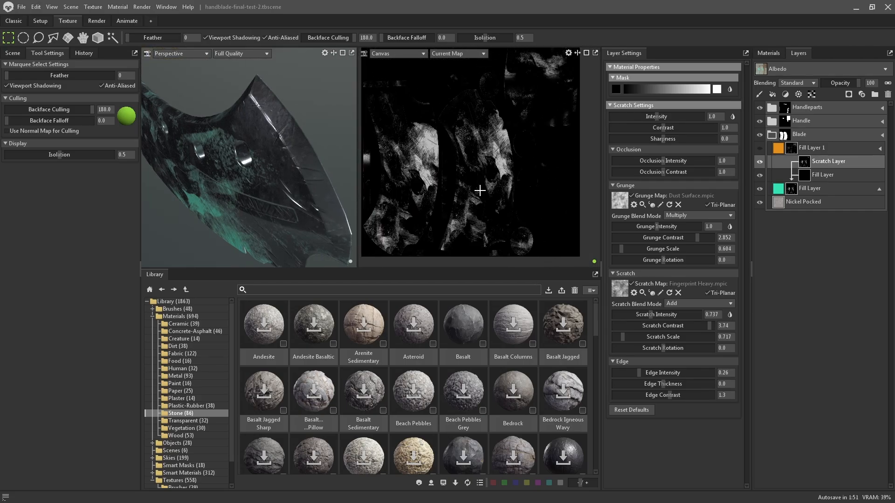
pyautogui.moveTo(480, 191); pyautogui.dragTo(527, 173, button='middle')
pyautogui.scroll(5, 501, 196)
pyautogui.scroll(-3, 499, 190)
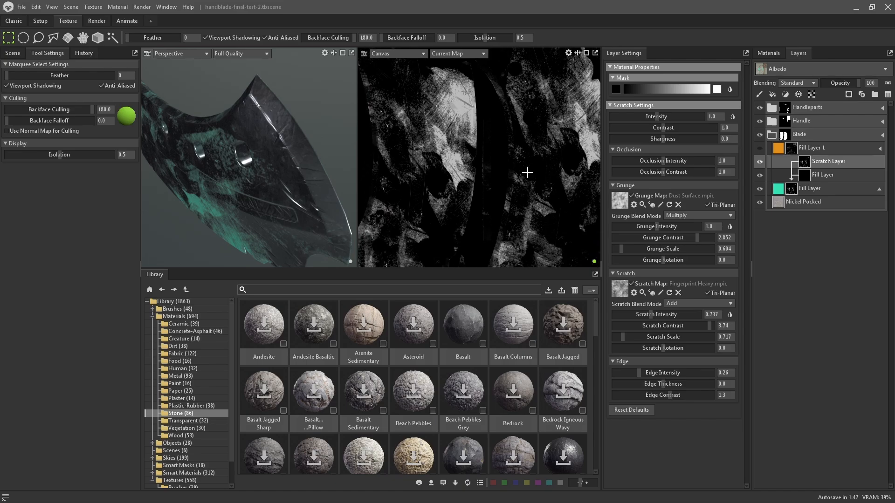
pyautogui.moveTo(639, 374)
pyautogui.mouseDown()
pyautogui.moveTo(698, 370)
pyautogui.moveTo(633, 367)
pyautogui.mouseUp()
pyautogui.moveTo(437, 223); pyautogui.dragTo(433, 194, button='right')
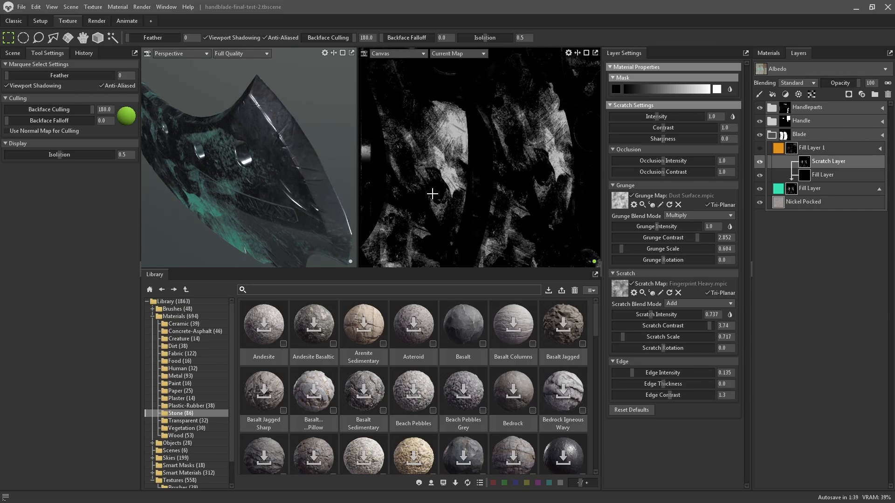
pyautogui.moveTo(358, 151); pyautogui.dragTo(498, 150)
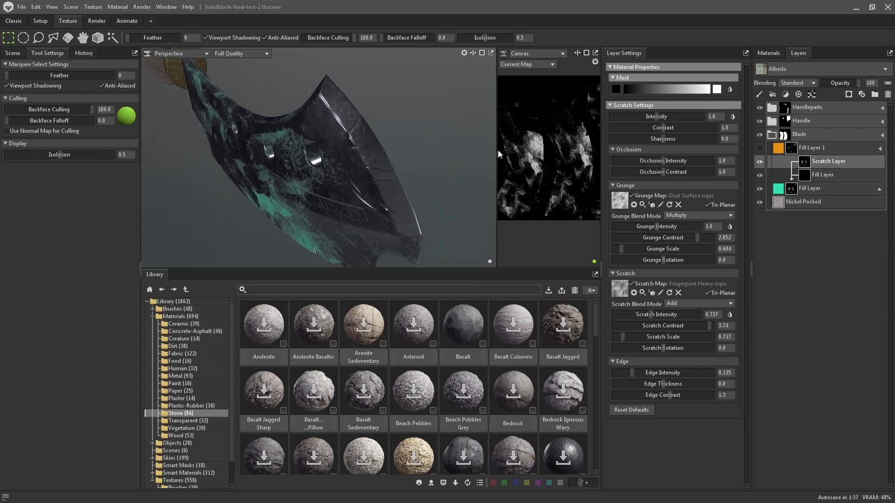
pyautogui.scroll(3, 551, 161)
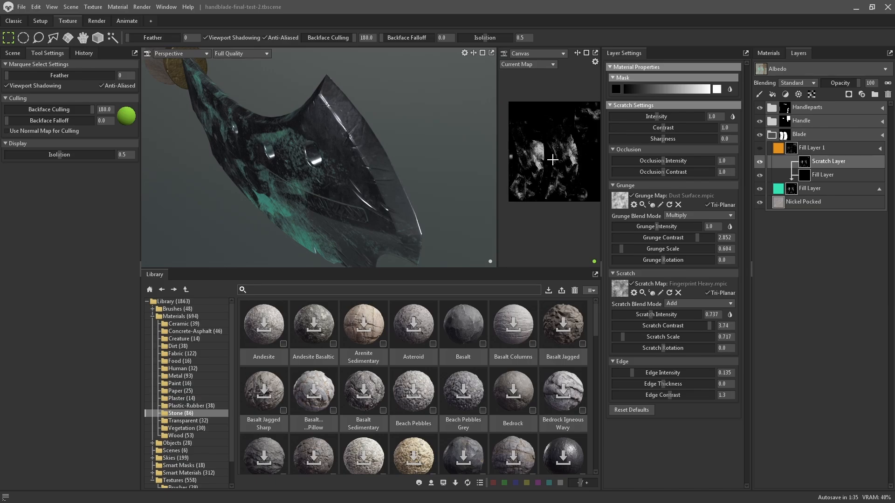
# In the teal layer's Scratch Layer, set grunge contrast to about 2.916, grunge scale to 0.113 and grunge intensity to 0.53
pyautogui.keyDown('alt'); pyautogui.moveTo(313, 167); pyautogui.dragTo(372, 223); pyautogui.keyUp('alt')
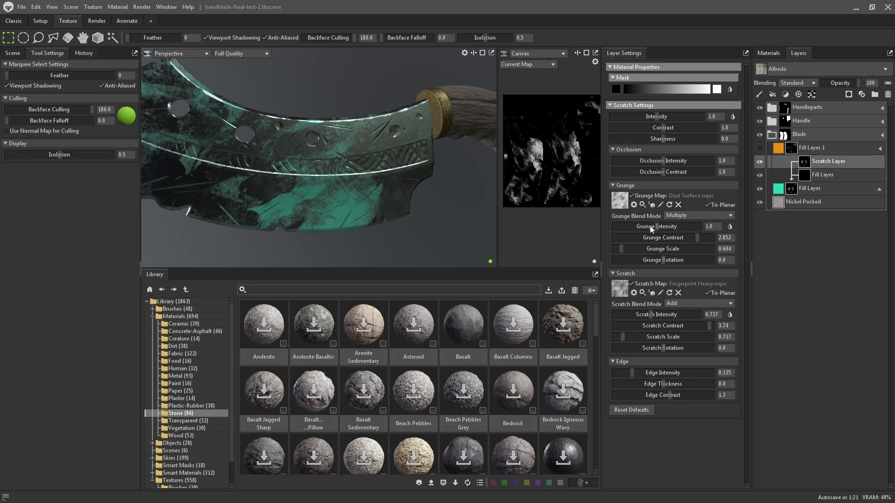
pyautogui.moveTo(695, 238); pyautogui.dragTo(685, 238)
pyautogui.moveTo(672, 229); pyautogui.dragTo(677, 248)
pyautogui.scroll(5, 569, 192)
pyautogui.moveTo(545, 147); pyautogui.dragTo(577, 204, button='middle')
pyautogui.moveTo(511, 180); pyautogui.dragTo(570, 180, button='middle')
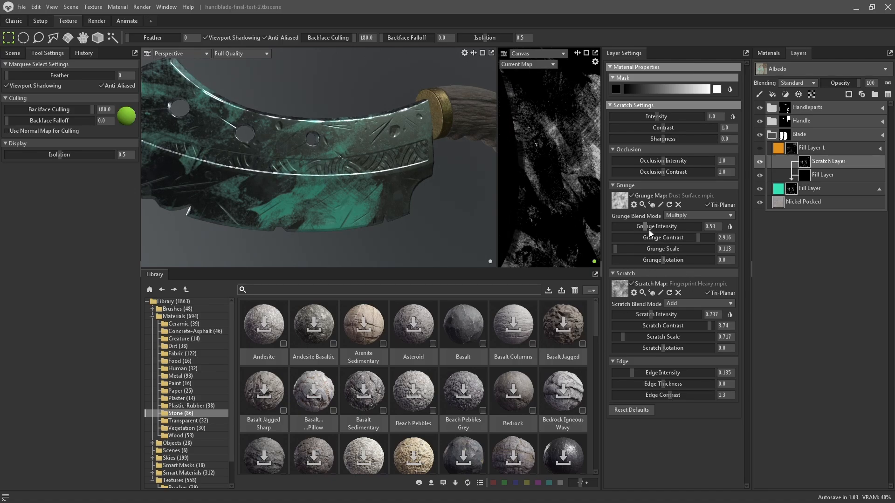
# Raise the Scratch Layer's edge intensity to 4.0 and its grunge intensity to about 1.328
pyautogui.moveTo(633, 372); pyautogui.dragTo(718, 373)
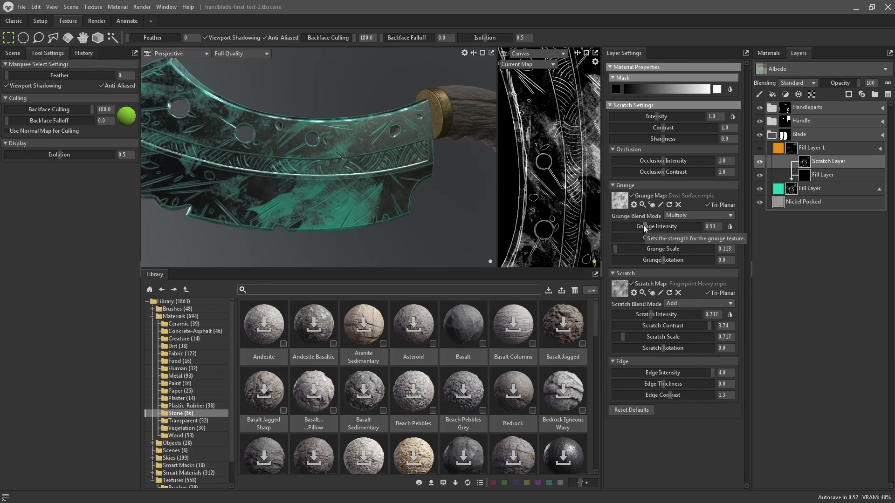
pyautogui.moveTo(652, 228); pyautogui.dragTo(665, 233)
pyautogui.scroll(2, 545, 187)
pyautogui.scroll(-2, 545, 186)
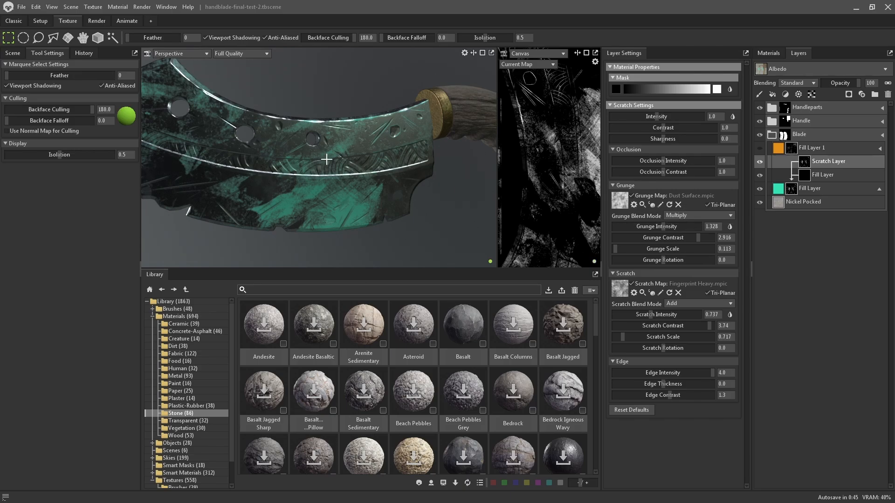
# Examine the teal scratches and edge wear on the blade from several angles, close up and at a distance
pyautogui.moveTo(327, 159); pyautogui.dragTo(378, 172)
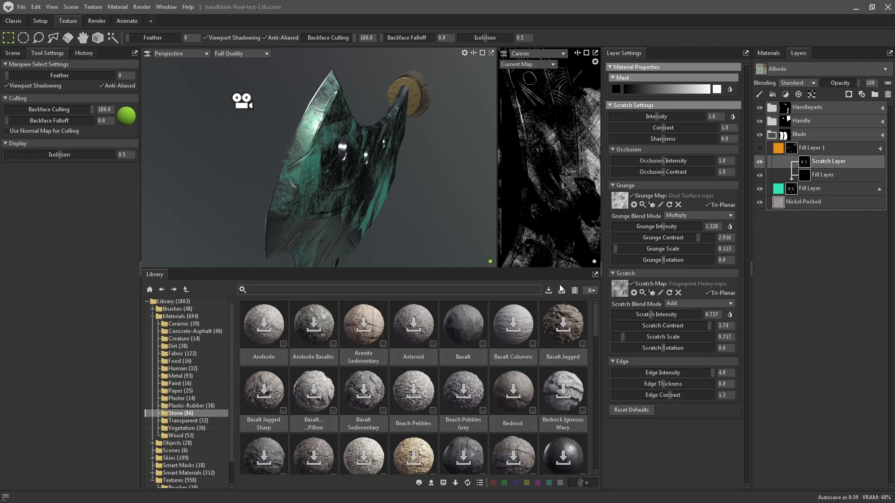
pyautogui.moveTo(344, 183); pyautogui.dragTo(335, 155)
pyautogui.scroll(4, 334, 155)
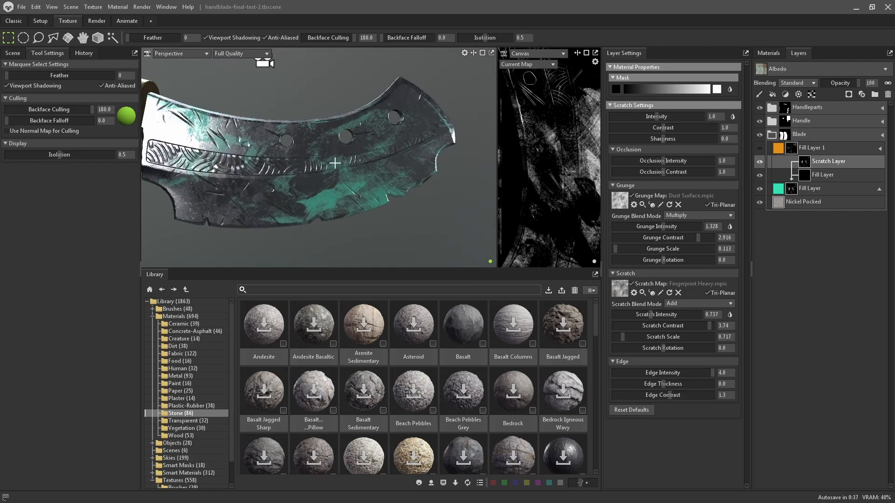
pyautogui.scroll(-3, 343, 171)
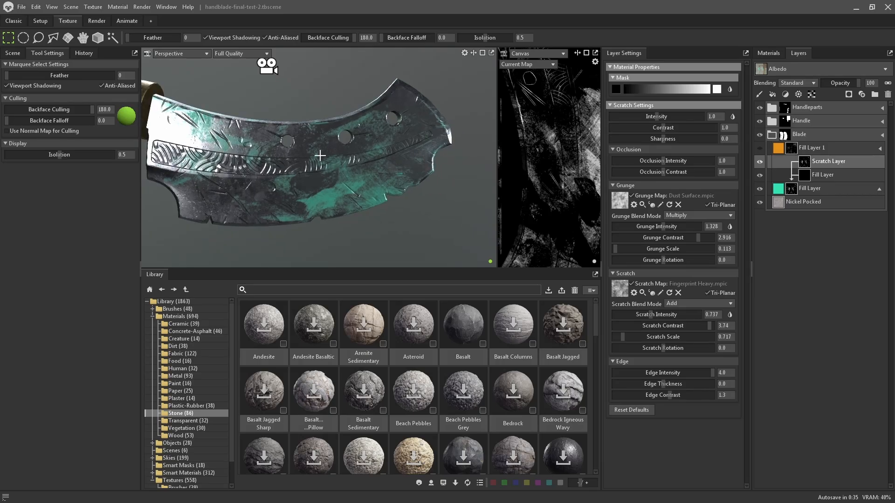
pyautogui.keyDown('alt'); pyautogui.moveTo(320, 156); pyautogui.dragTo(376, 184); pyautogui.keyUp('alt')
pyautogui.keyDown('alt'); pyautogui.moveTo(375, 184); pyautogui.dragTo(406, 206, button='middle'); pyautogui.keyUp('alt')
pyautogui.scroll(2, 408, 181)
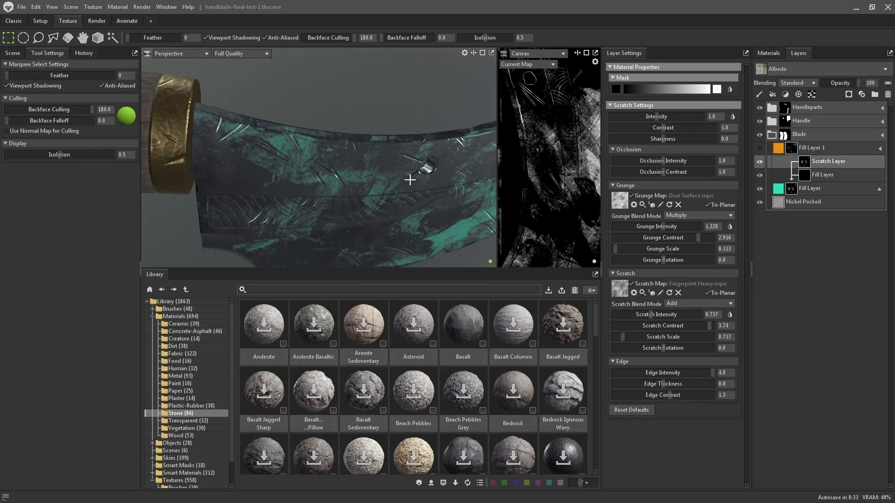
pyautogui.keyDown('alt'); pyautogui.moveTo(410, 180); pyautogui.dragTo(424, 198); pyautogui.keyUp('alt')
pyautogui.keyDown('alt'); pyautogui.moveTo(420, 158); pyautogui.dragTo(330, 231, button='middle'); pyautogui.keyUp('alt')
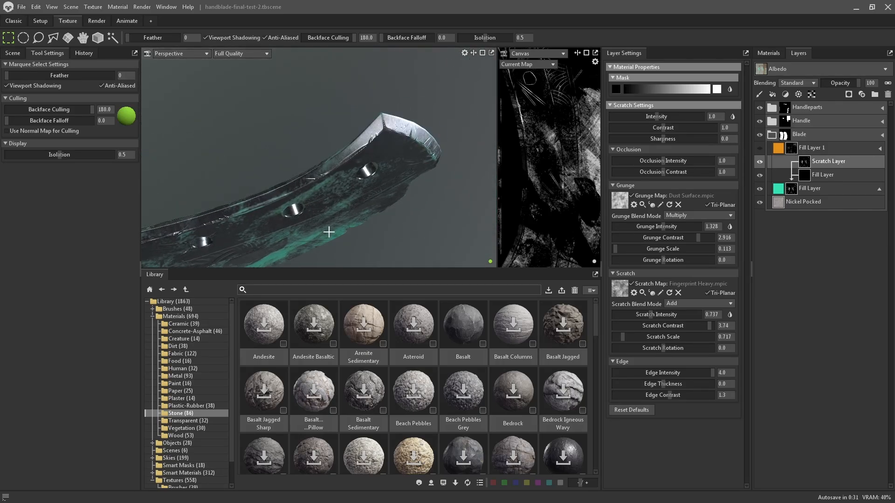
pyautogui.keyDown('alt'); pyautogui.moveTo(329, 231); pyautogui.dragTo(266, 169); pyautogui.keyUp('alt')
pyautogui.keyDown('alt'); pyautogui.moveTo(287, 134); pyautogui.dragTo(422, 130); pyautogui.keyUp('alt')
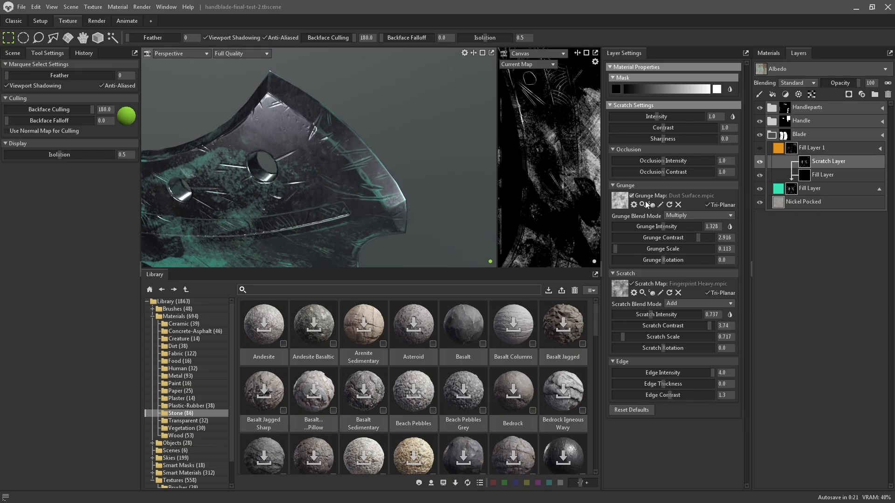
# Set the Scratch Layer's scratch intensity to about 0.579 and its grunge intensity to about 1.906
pyautogui.moveTo(649, 315); pyautogui.dragTo(636, 315)
pyautogui.keyDown('alt'); pyautogui.moveTo(449, 172); pyautogui.dragTo(437, 196); pyautogui.keyUp('alt')
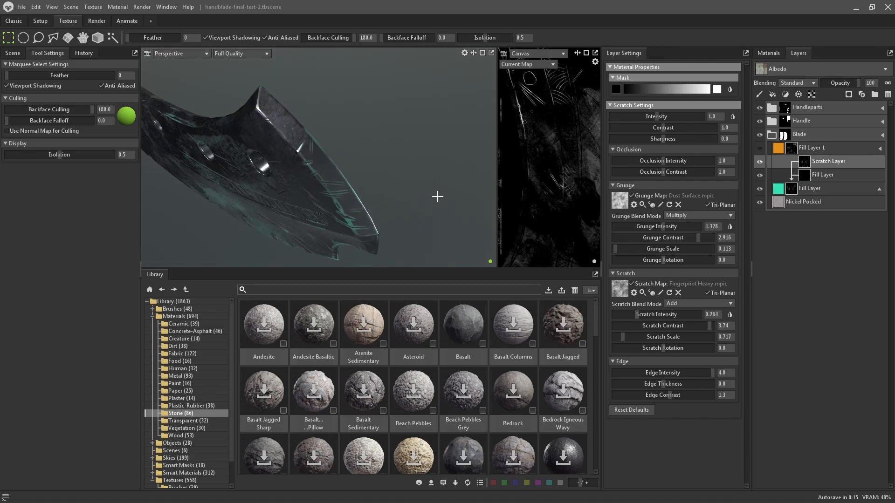
pyautogui.moveTo(663, 227)
pyautogui.mouseDown()
pyautogui.moveTo(676, 225)
pyautogui.moveTo(664, 224)
pyautogui.mouseUp()
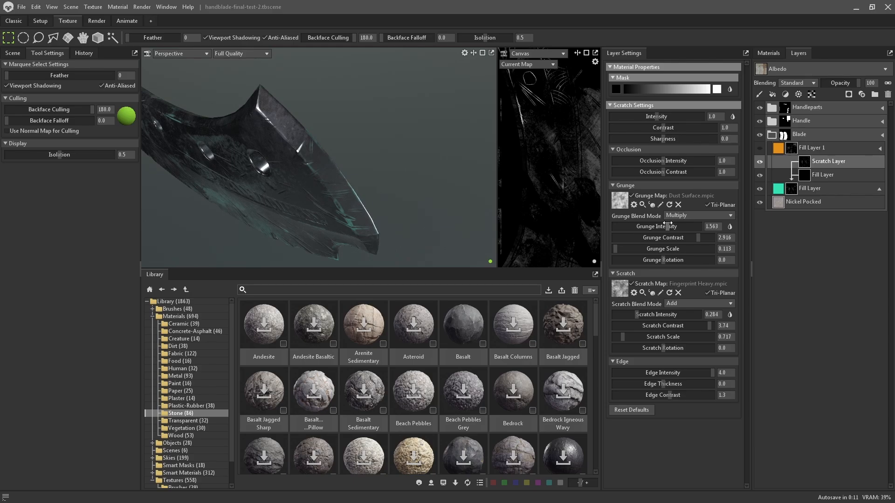
pyautogui.keyDown('alt'); pyautogui.moveTo(234, 166); pyautogui.dragTo(418, 140); pyautogui.keyUp('alt')
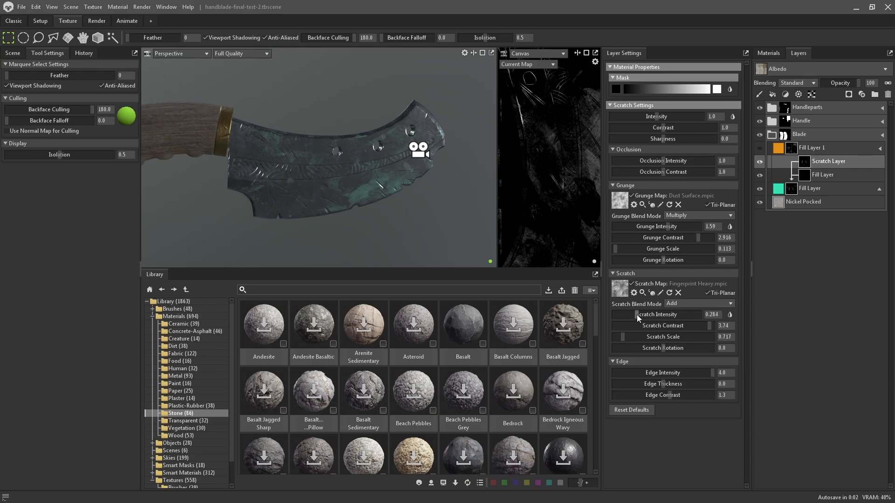
pyautogui.moveTo(636, 315); pyautogui.dragTo(646, 315)
pyautogui.moveTo(672, 226)
pyautogui.mouseDown()
pyautogui.moveTo(643, 226)
pyautogui.moveTo(672, 227)
pyautogui.mouseUp()
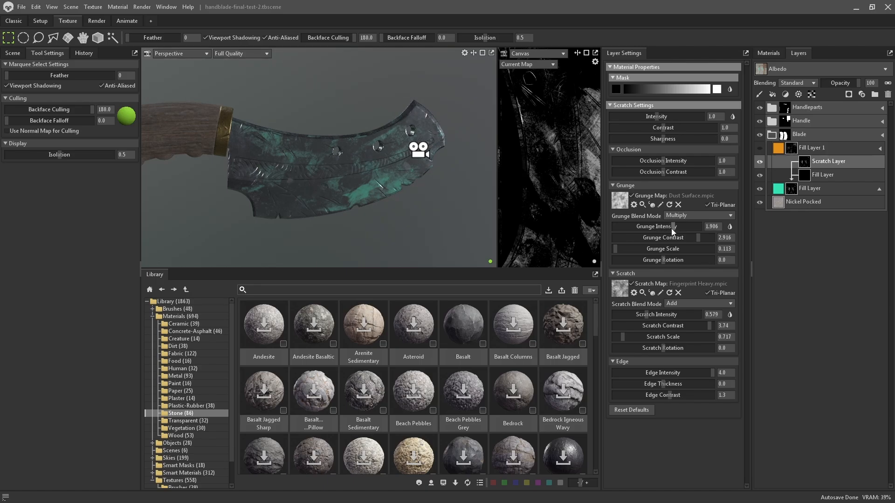
pyautogui.moveTo(408, 190); pyautogui.dragTo(382, 202)
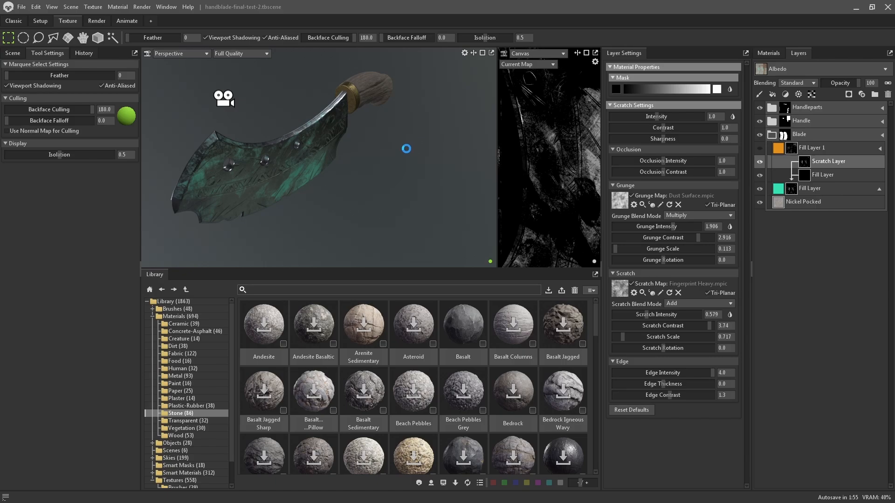
pyautogui.moveTo(405, 161); pyautogui.dragTo(393, 186)
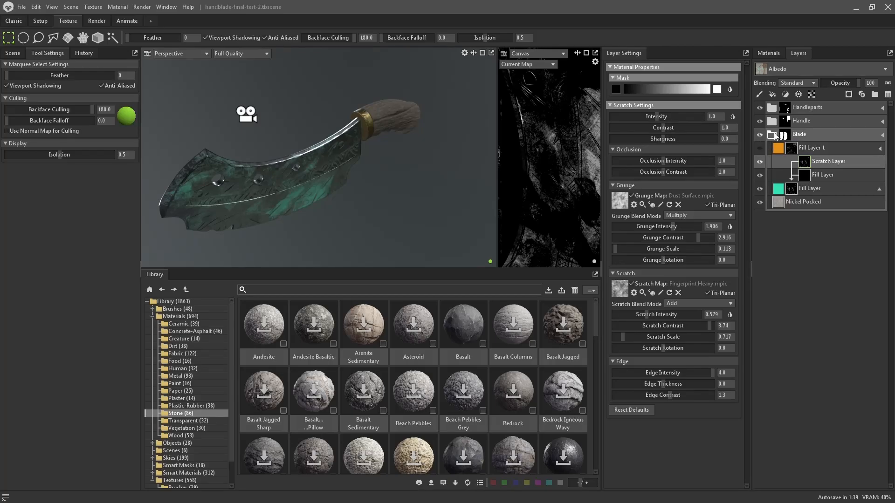
# Collapse the Blade group and toggle its visibility off and on
pyautogui.click(771, 135)
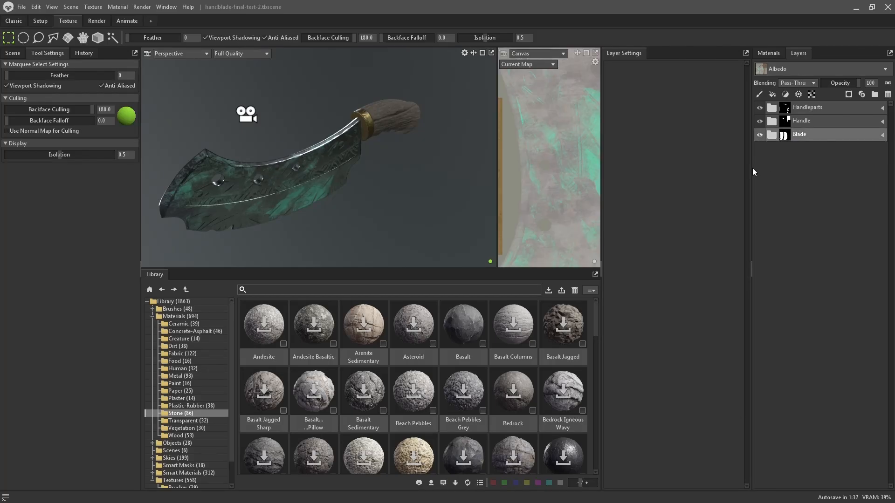
pyautogui.click(759, 136)
pyautogui.click(759, 135)
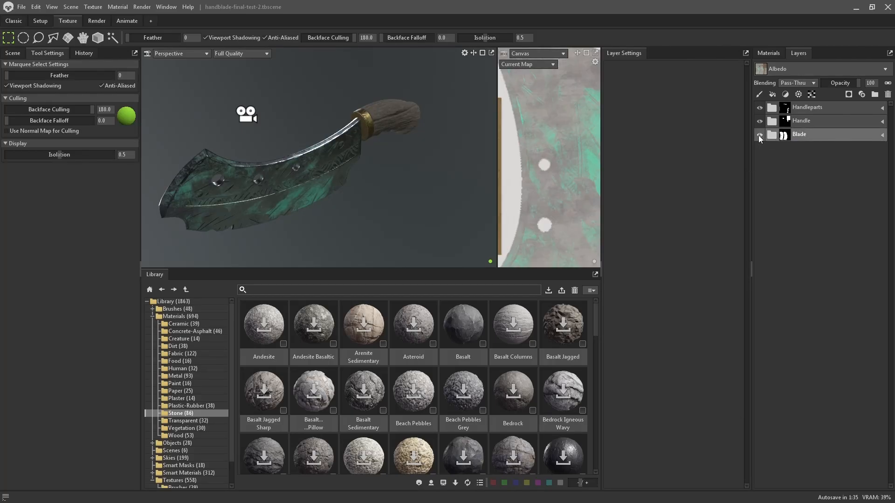
# Expand the Handle group and add a new fill layer above Oak Weathered Aged
pyautogui.click(818, 118)
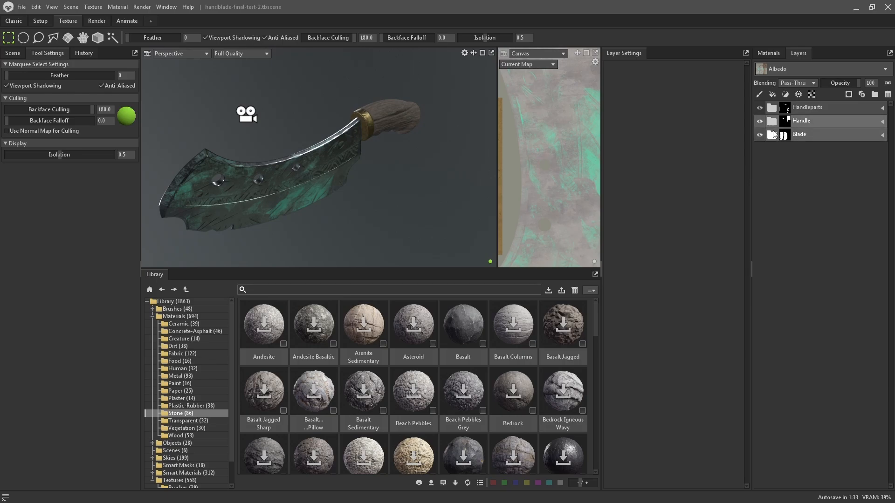
pyautogui.click(772, 122)
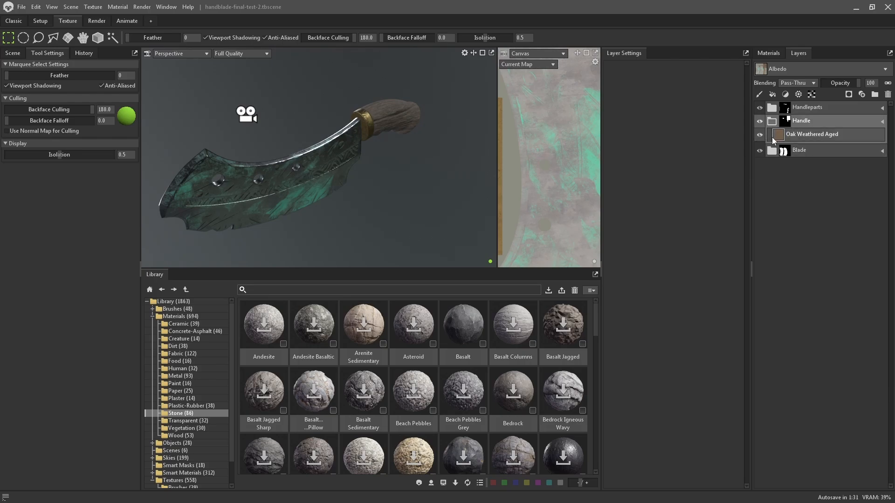
pyautogui.click(819, 134)
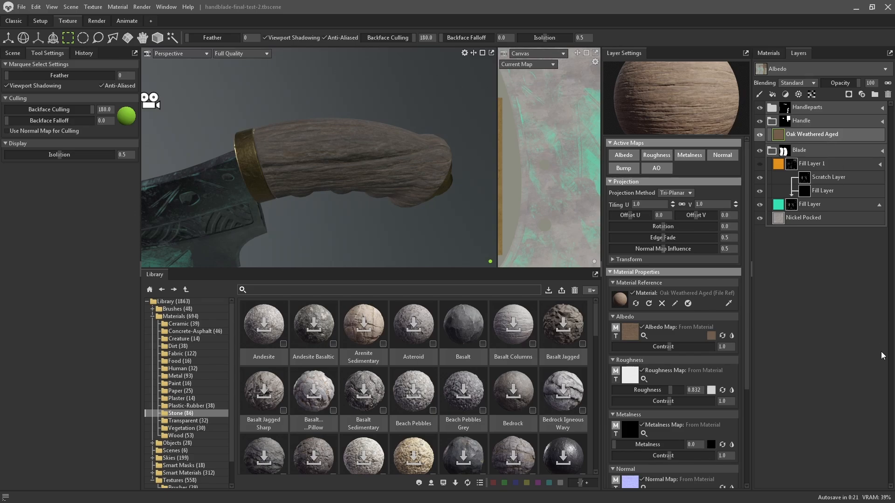
pyautogui.rightClick(851, 132)
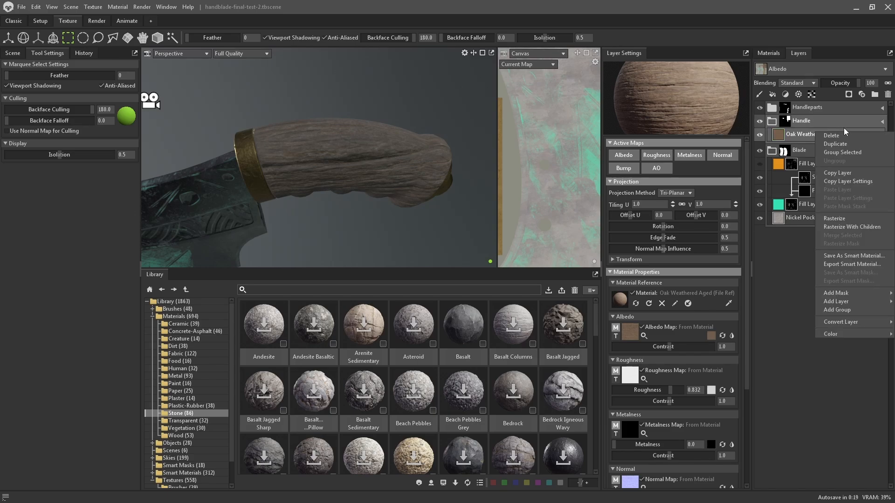
pyautogui.click(835, 30)
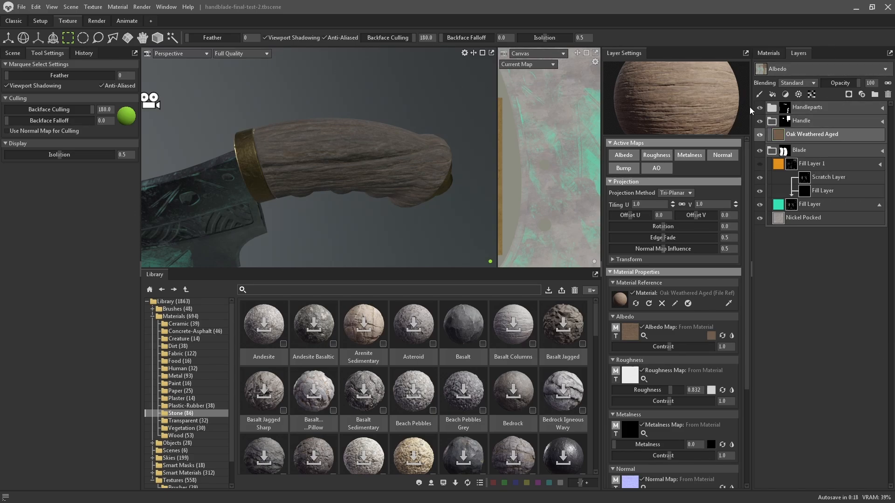
pyautogui.click(773, 94)
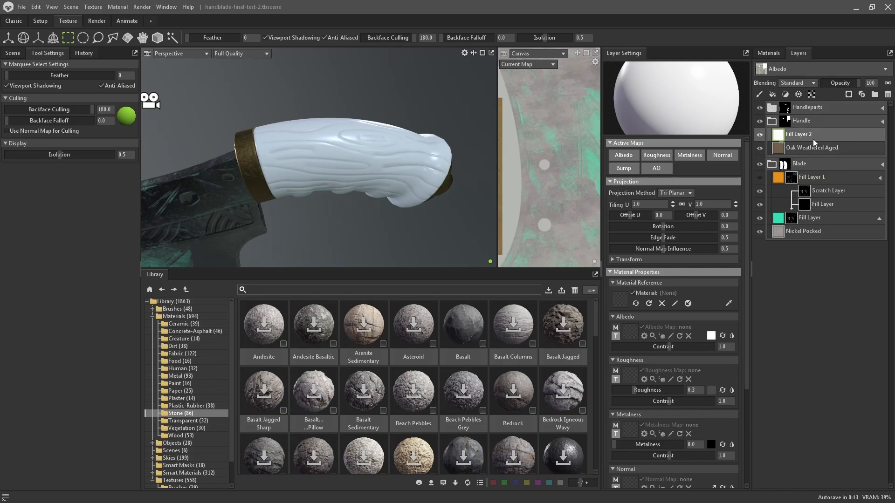
# Set the albedo color of Fill Layer 2 in the Handle group to a strong red
pyautogui.click(712, 336)
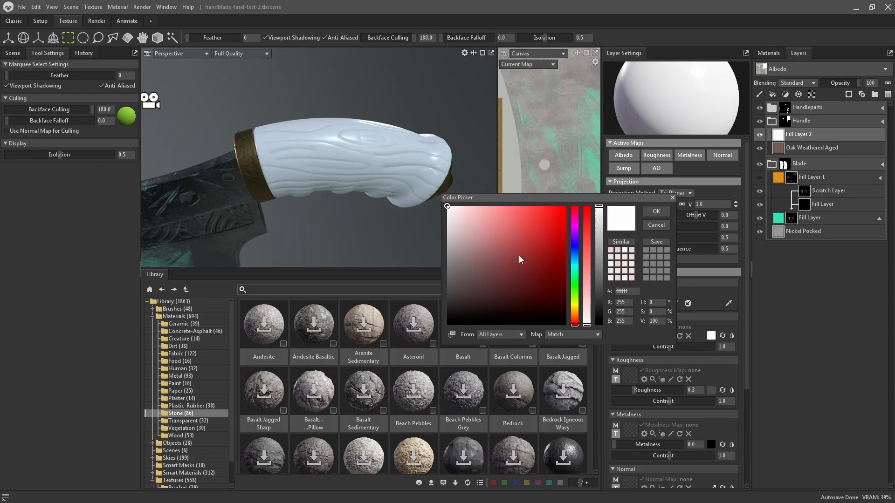
pyautogui.moveTo(519, 260)
pyautogui.mouseDown()
pyautogui.moveTo(496, 270)
pyautogui.moveTo(485, 263)
pyautogui.mouseUp()
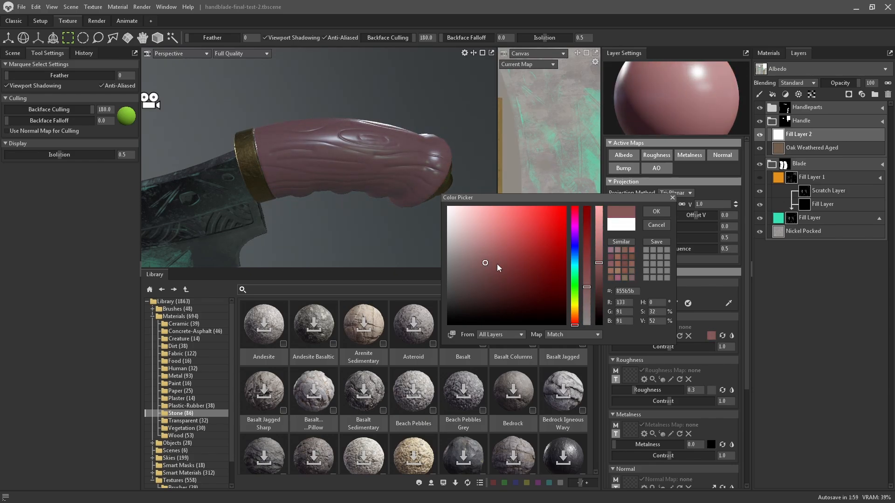
pyautogui.moveTo(588, 286); pyautogui.dragTo(587, 235)
pyautogui.click(661, 210)
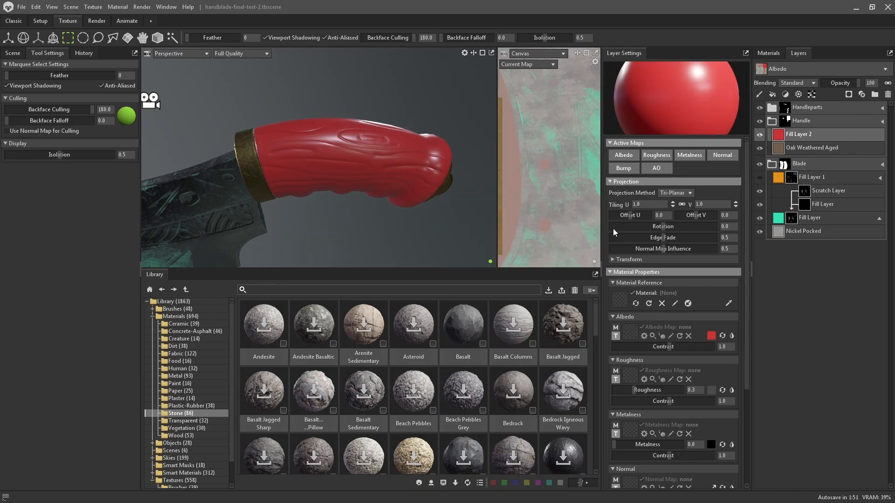
# Add a black fill mask to the red Fill Layer 2
pyautogui.rightClick(812, 136)
pyautogui.moveTo(841, 297)
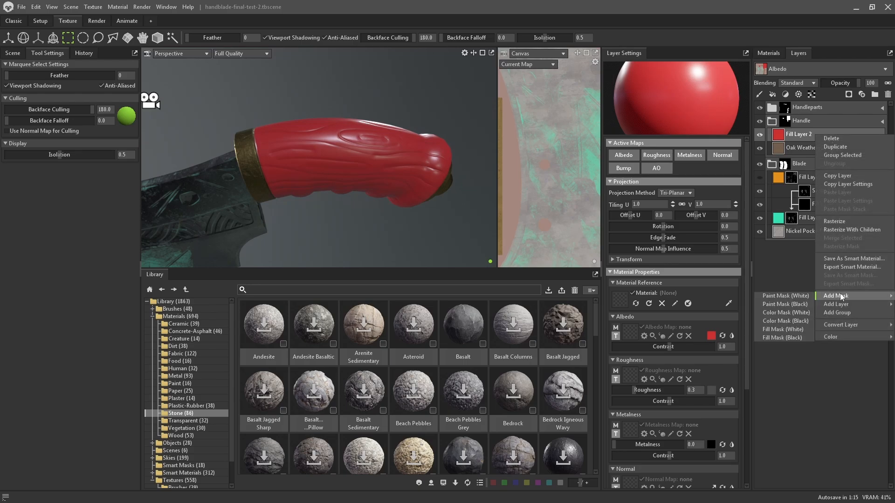
pyautogui.click(782, 338)
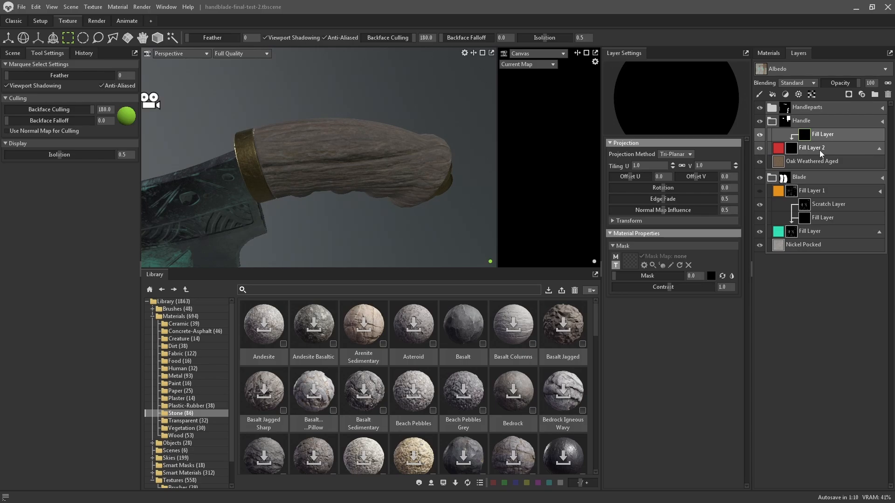
# Add a Curvature processor to the mask of the red Fill Layer 2, and collapse and hide that layer
pyautogui.rightClick(838, 133)
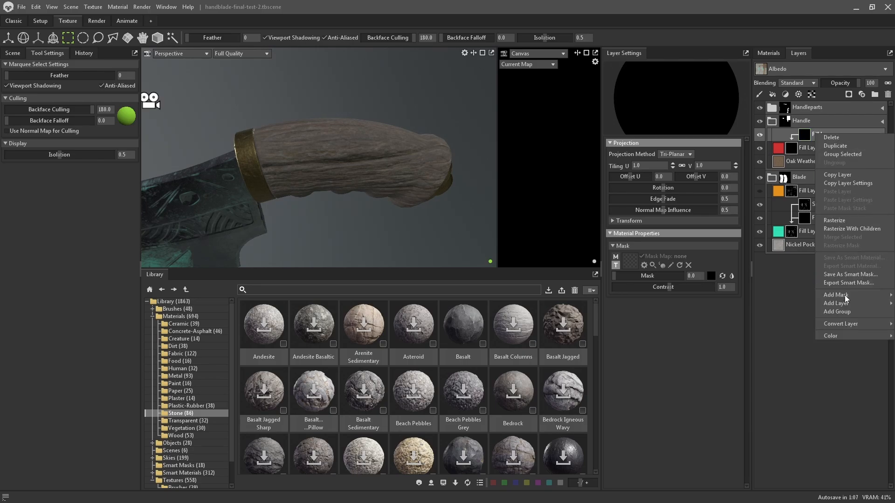
pyautogui.moveTo(839, 304)
pyautogui.moveTo(787, 331)
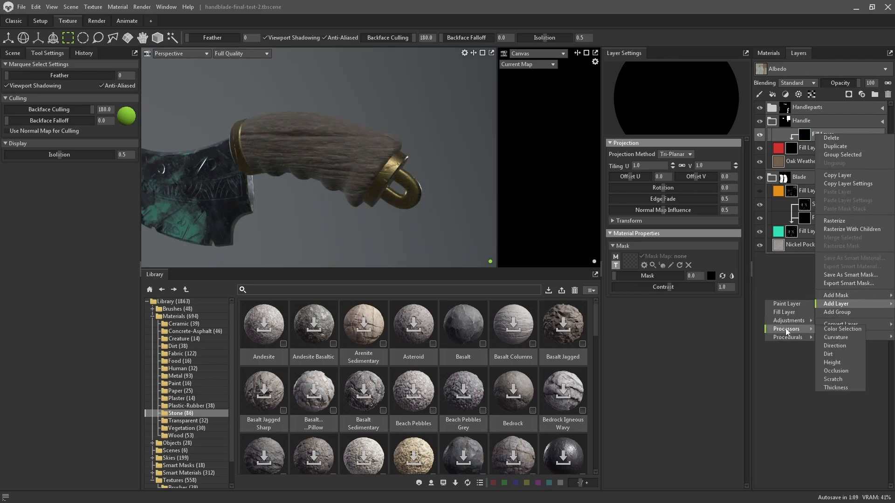
pyautogui.click(837, 337)
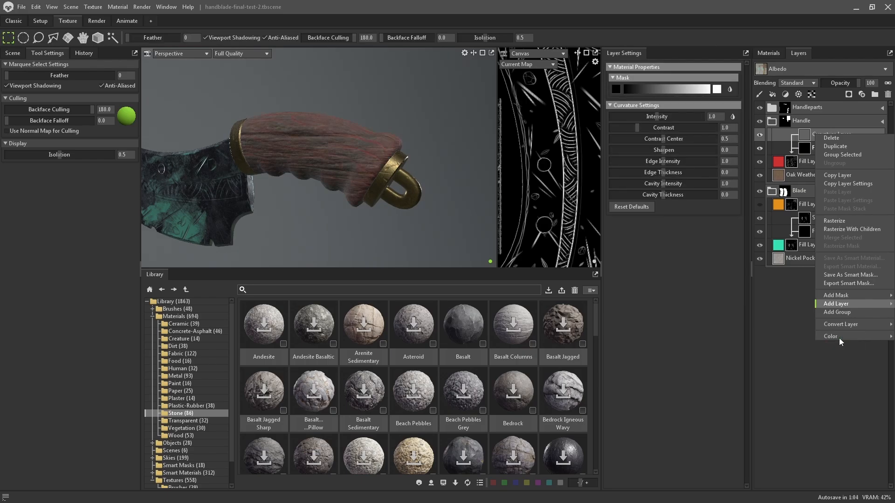
pyautogui.keyDown('alt'); pyautogui.moveTo(356, 150); pyautogui.dragTo(332, 180); pyautogui.keyUp('alt')
pyautogui.scroll(5, 351, 160)
pyautogui.scroll(2, 349, 166)
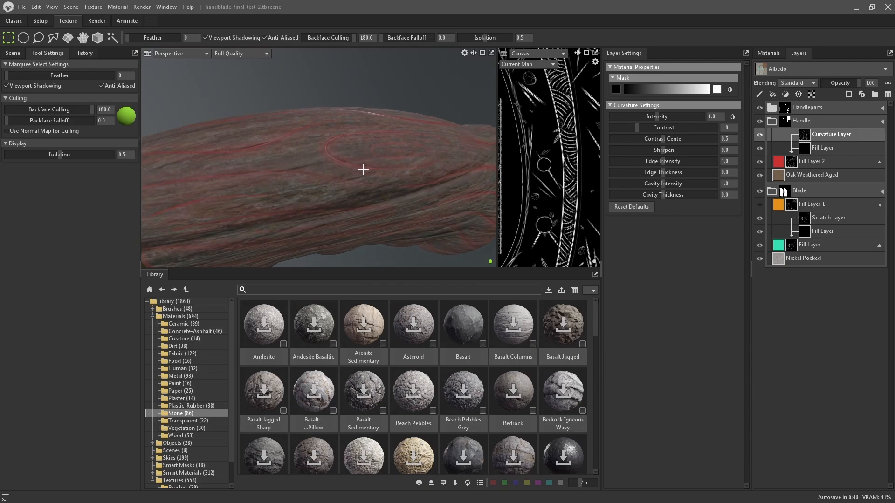
pyautogui.scroll(-3, 362, 169)
pyautogui.keyDown('alt'); pyautogui.moveTo(368, 182); pyautogui.dragTo(381, 150); pyautogui.keyUp('alt')
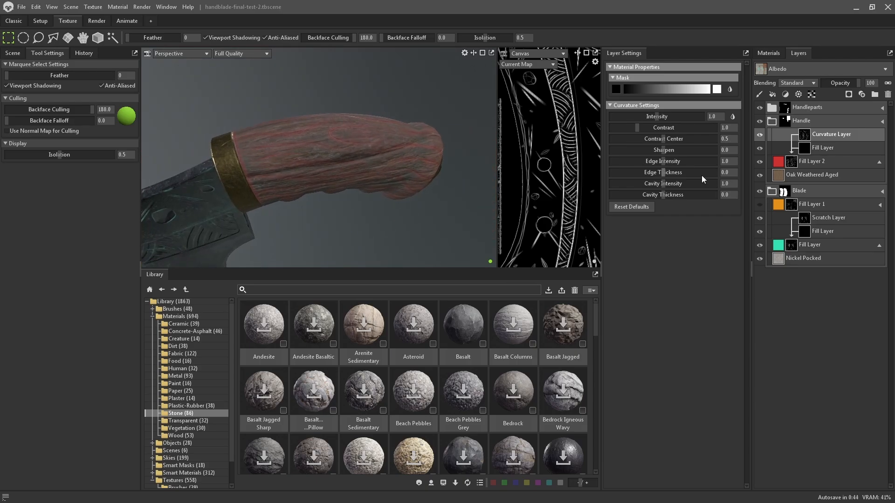
pyautogui.click(791, 161)
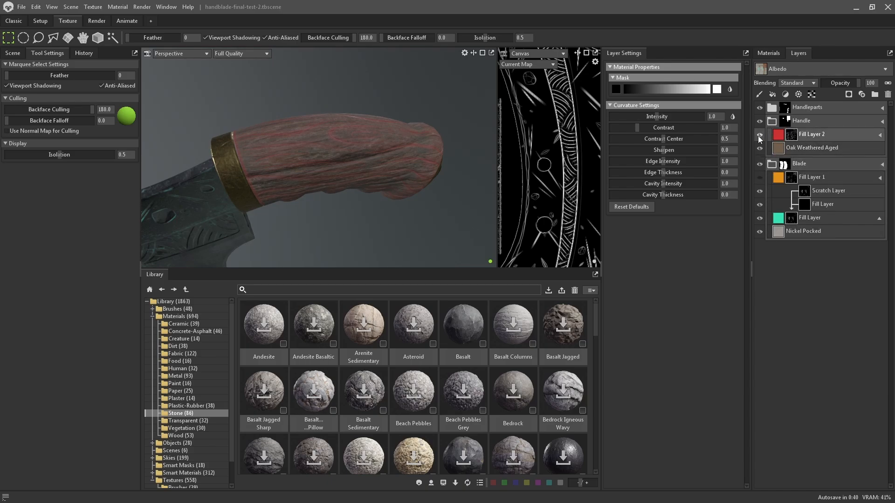
pyautogui.click(758, 135)
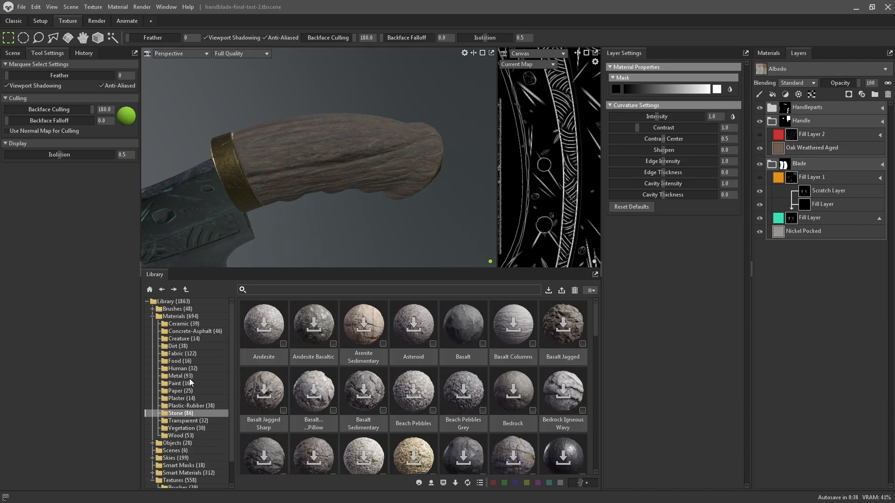
# Search the library's Materials for "dust" and add the Dust material as the uppermost layer inside the Handle group
pyautogui.scroll(-1, 180, 440)
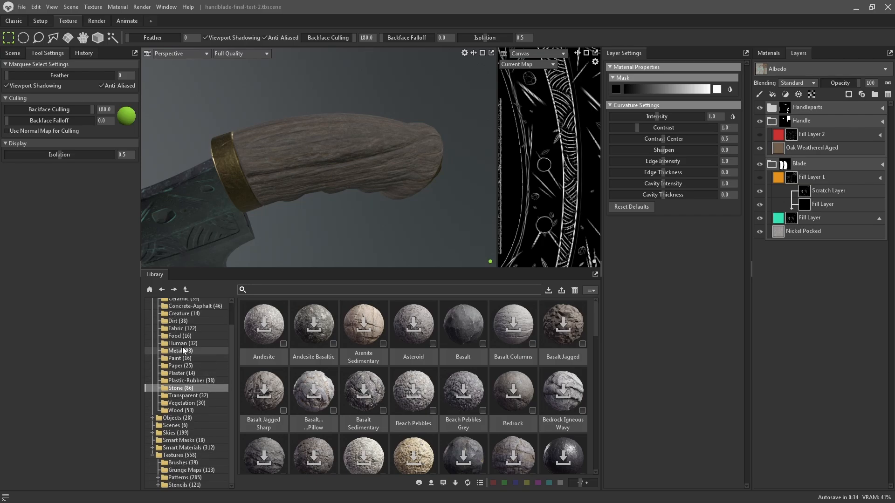
pyautogui.scroll(1, 183, 351)
pyautogui.click(180, 317)
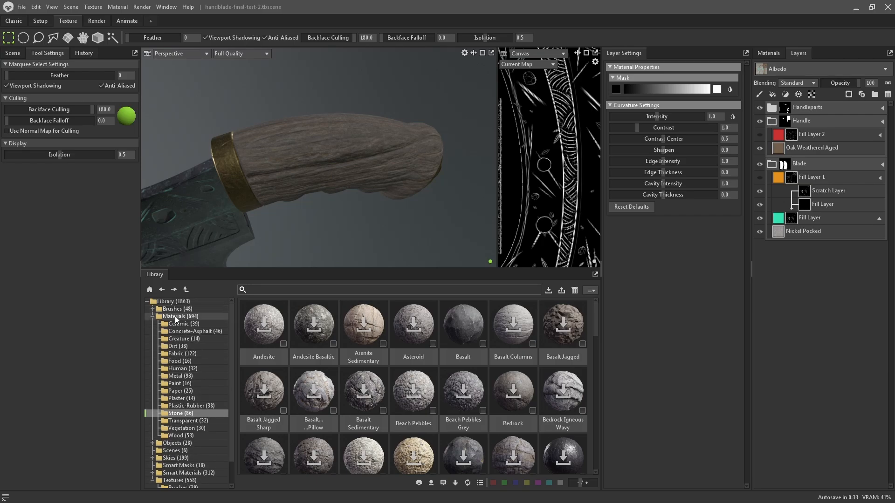
pyautogui.click(266, 291)
pyautogui.write('dust')
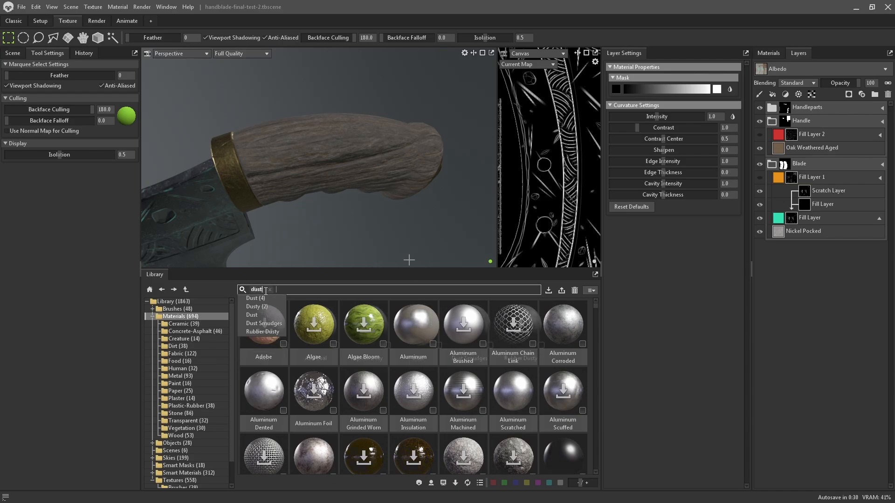
pyautogui.press('Return')
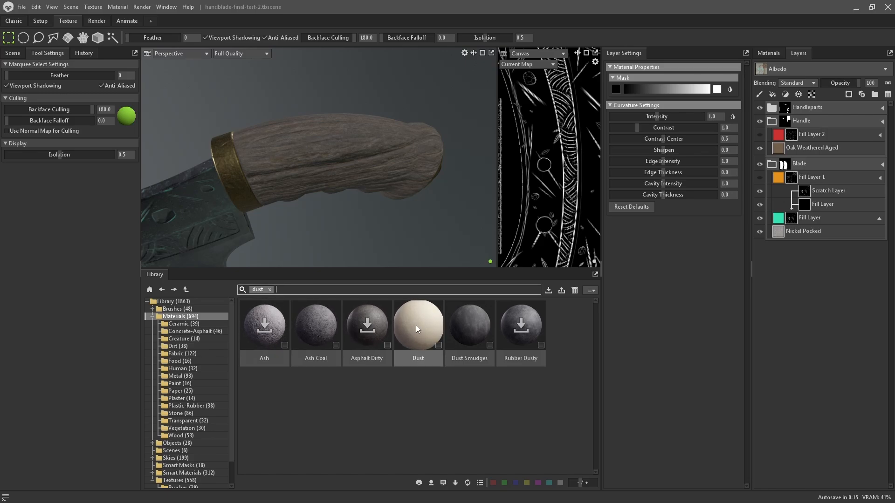
pyautogui.moveTo(416, 326); pyautogui.dragTo(831, 128)
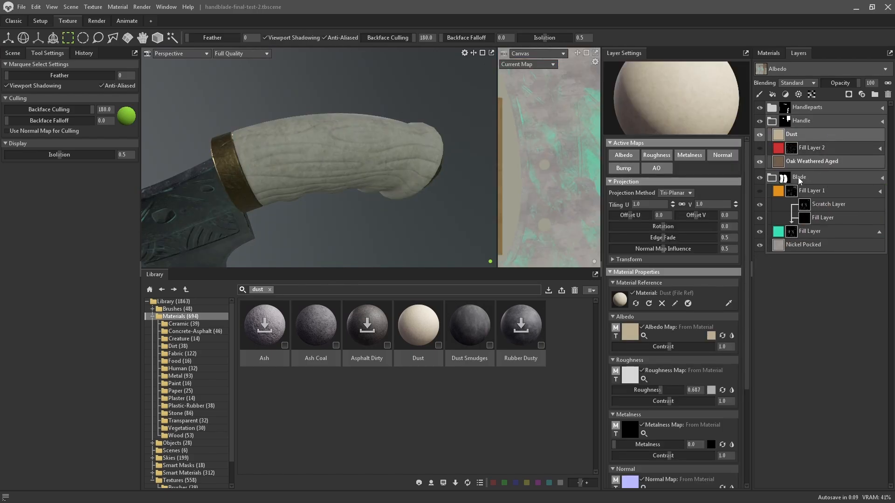
# Collapse the Blade group and add a black fill mask to the Dust layer
pyautogui.click(770, 178)
pyautogui.click(816, 133)
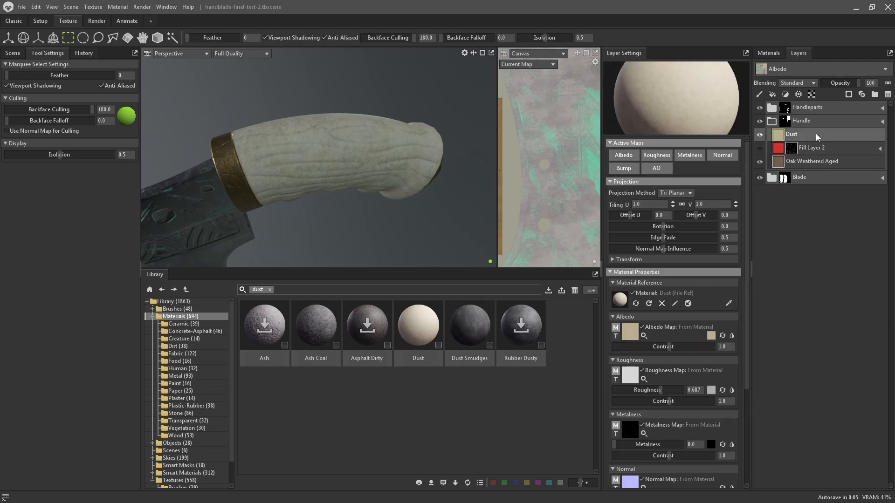
pyautogui.rightClick(816, 134)
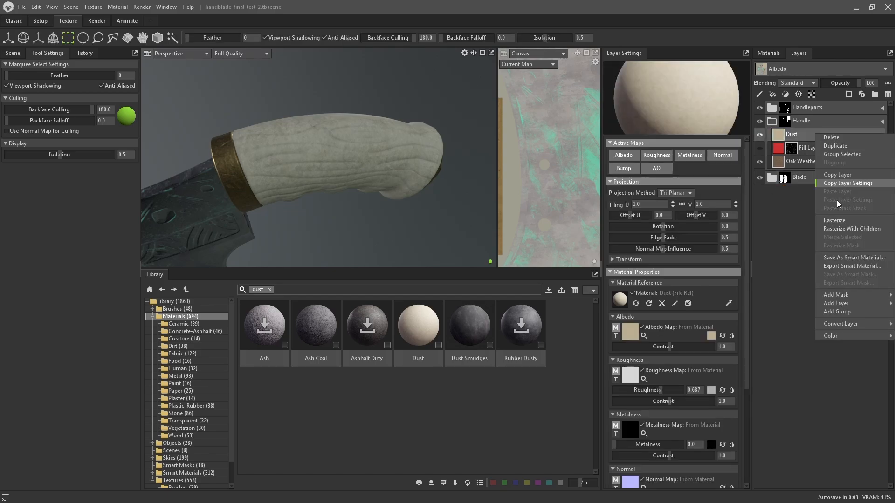
pyautogui.moveTo(835, 296)
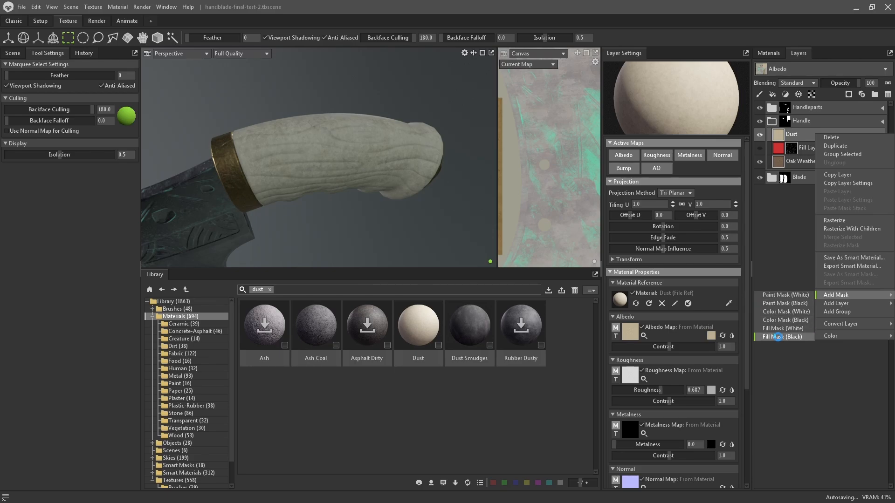
pyautogui.click(777, 337)
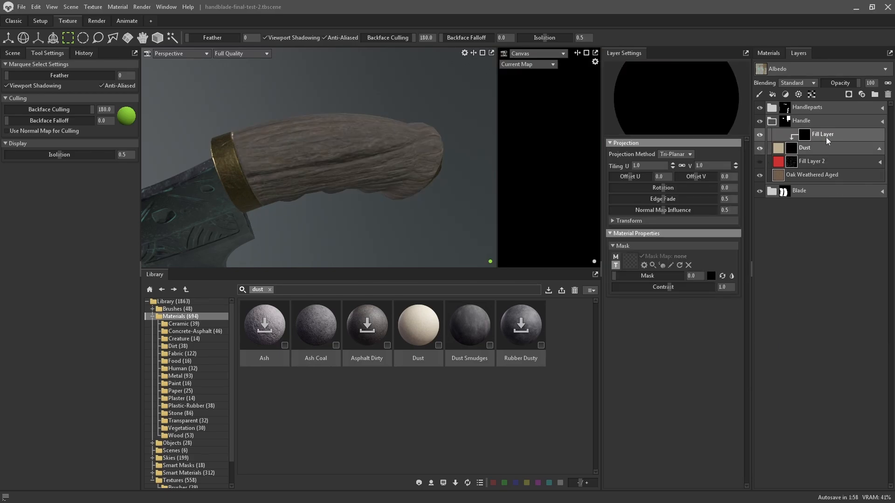
# Add a Curvature processor to the Dust layer's mask and inspect its effect around the wooden handle
pyautogui.rightClick(848, 138)
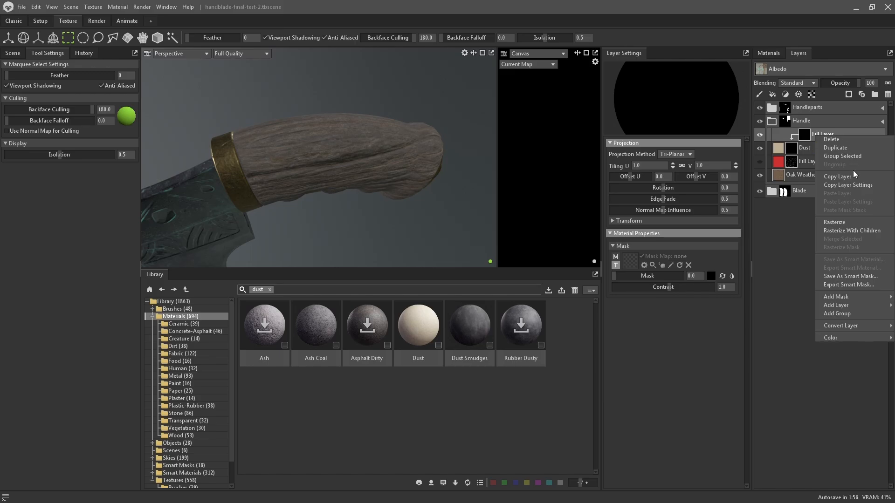
pyautogui.moveTo(836, 307)
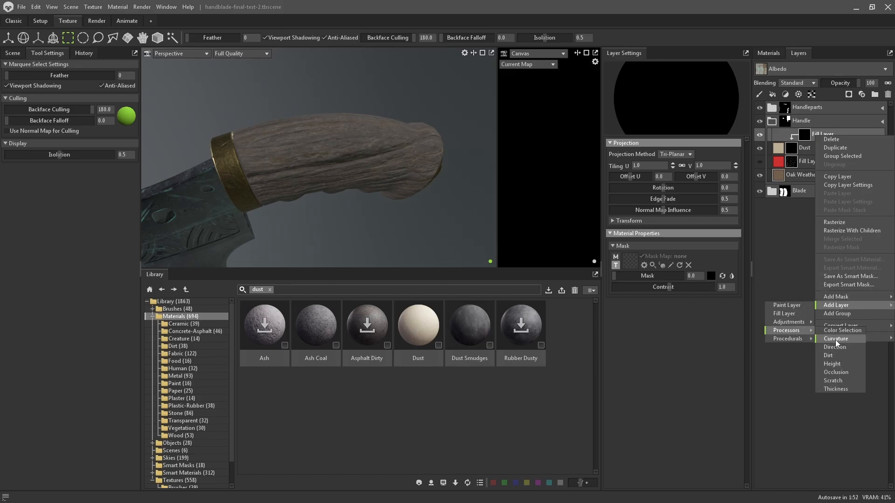
pyautogui.click(836, 339)
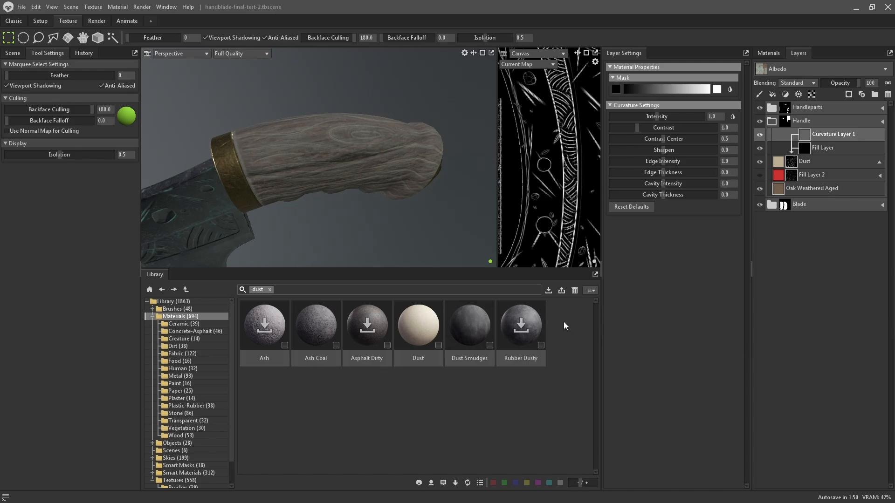
pyautogui.keyDown('alt'); pyautogui.moveTo(348, 180); pyautogui.dragTo(336, 80); pyautogui.keyUp('alt')
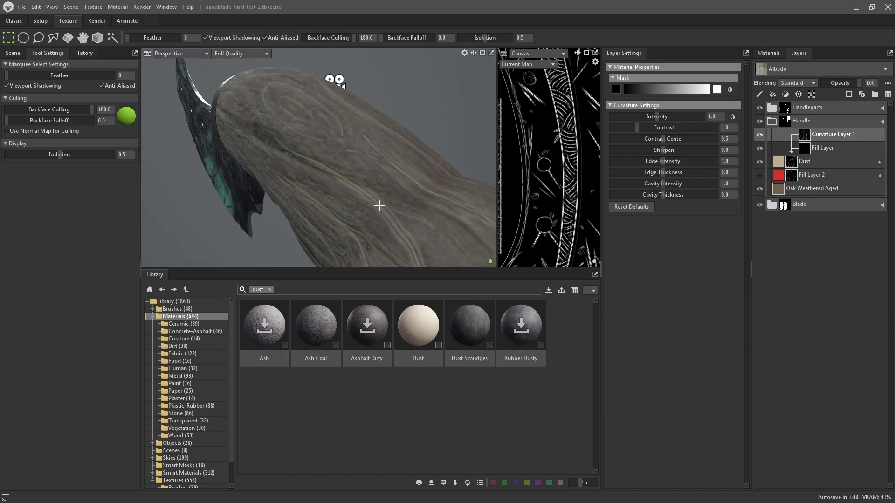
pyautogui.keyDown('alt'); pyautogui.moveTo(335, 82); pyautogui.dragTo(331, 86, button='right'); pyautogui.keyUp('alt')
pyautogui.keyDown('alt'); pyautogui.moveTo(333, 85); pyautogui.dragTo(440, 182); pyautogui.keyUp('alt')
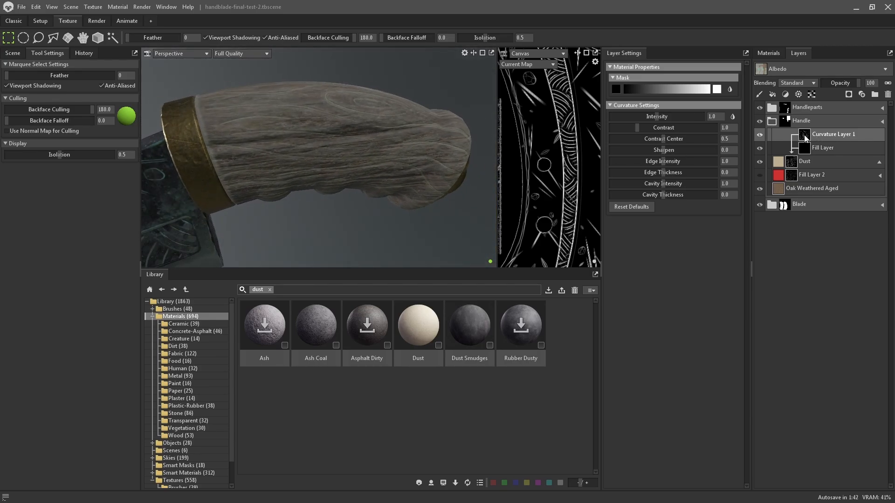
pyautogui.keyDown('alt'); pyautogui.moveTo(334, 168); pyautogui.dragTo(344, 192); pyautogui.keyUp('alt')
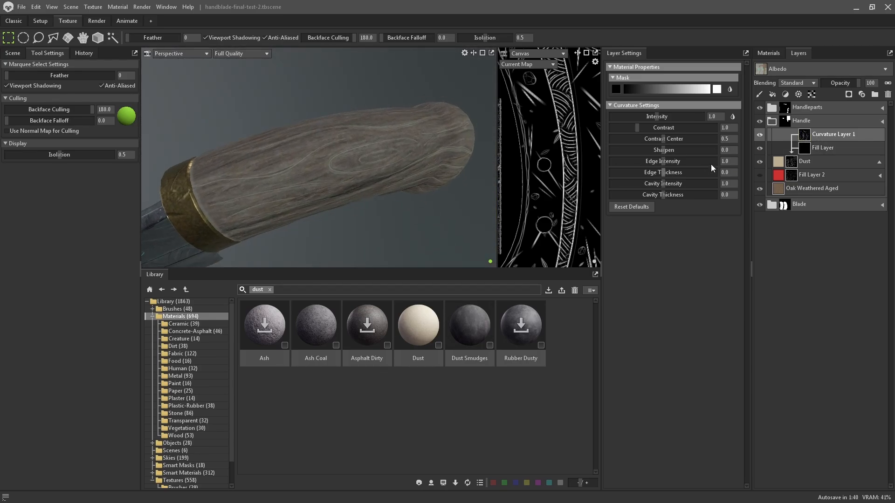
# Set the Dust curvature's Contrast to 2.179 and enlarge the 3D viewport by shrinking the library area
pyautogui.moveTo(639, 127); pyautogui.dragTo(665, 128)
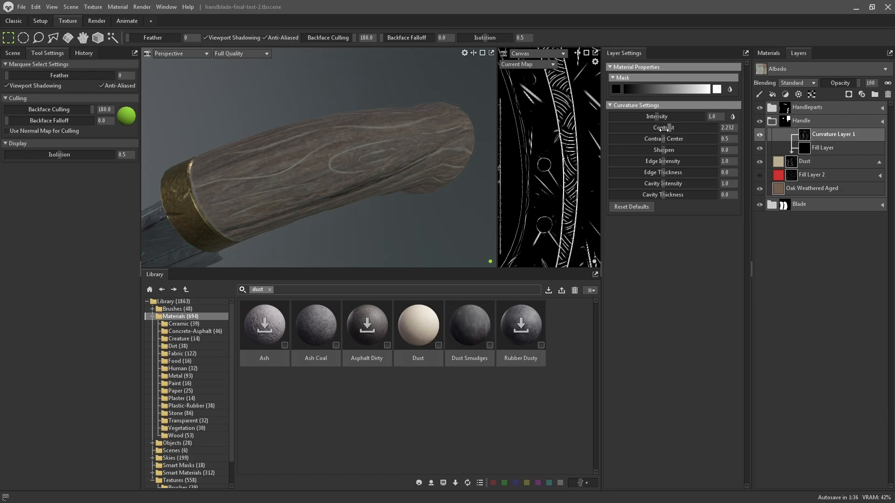
pyautogui.moveTo(370, 189); pyautogui.dragTo(405, 200)
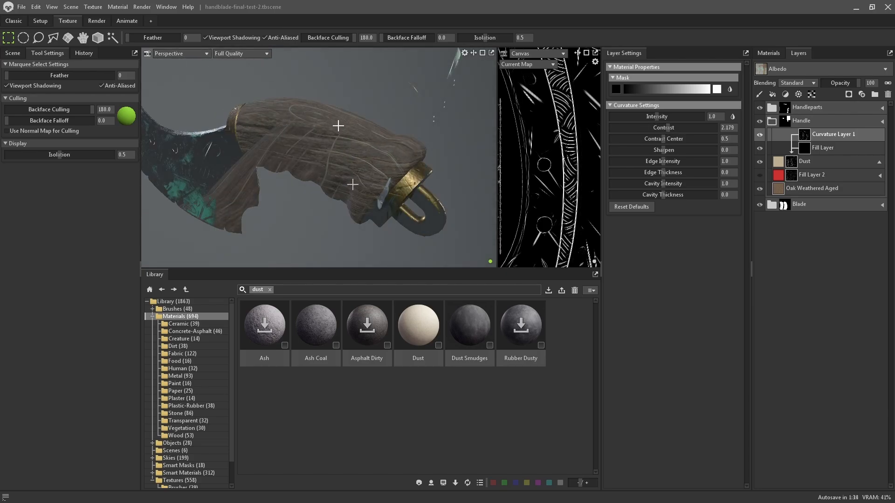
pyautogui.moveTo(398, 268); pyautogui.dragTo(400, 367)
pyautogui.moveTo(406, 247); pyautogui.dragTo(352, 233)
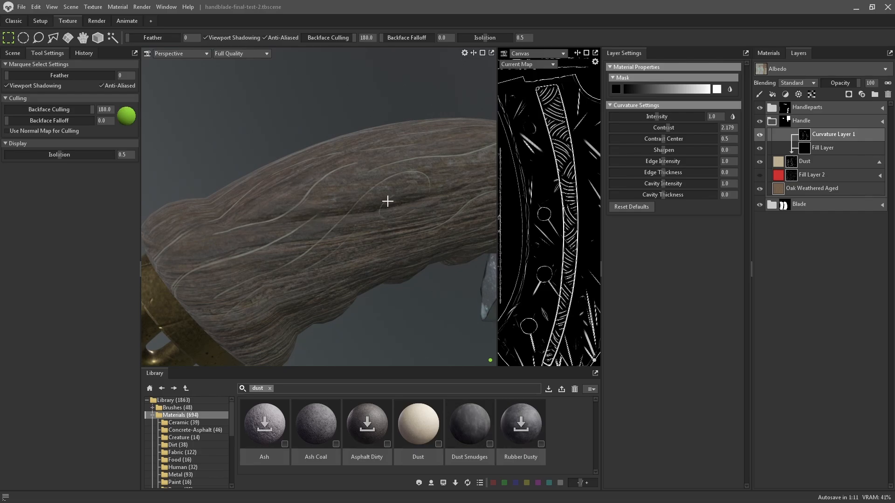
pyautogui.moveTo(387, 201); pyautogui.dragTo(465, 220)
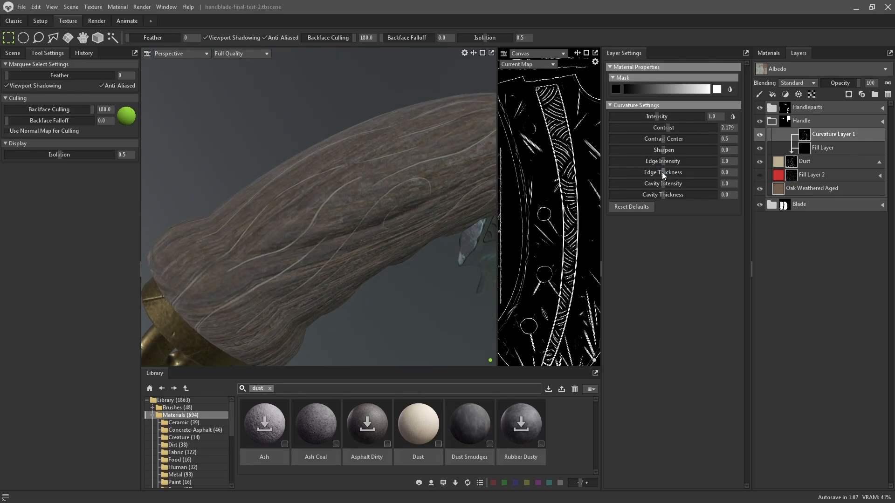
# Set the Dust curvature's Edge Thickness to 0.286 and Cavity Intensity to 0.913, leaving Cavity Thickness at 0.0
pyautogui.moveTo(662, 172); pyautogui.dragTo(674, 172)
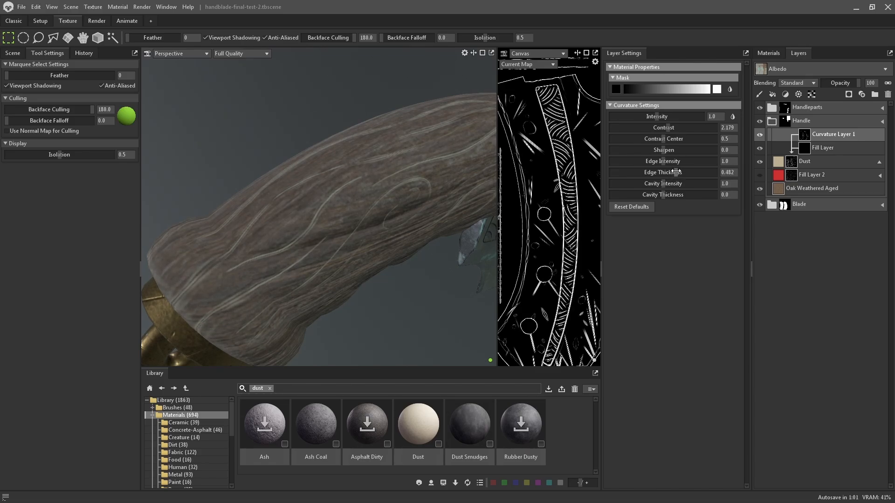
pyautogui.moveTo(675, 172); pyautogui.dragTo(672, 172)
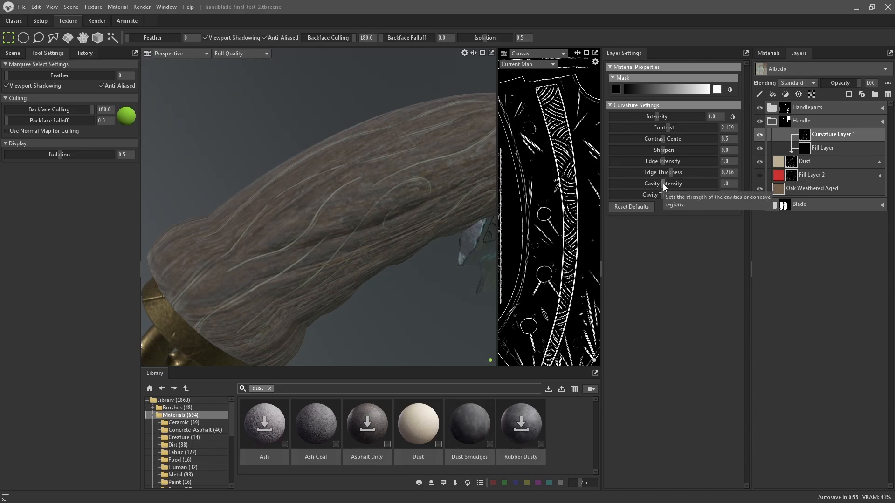
pyautogui.moveTo(664, 186)
pyautogui.mouseDown()
pyautogui.moveTo(685, 184)
pyautogui.moveTo(647, 184)
pyautogui.moveTo(658, 183)
pyautogui.mouseUp()
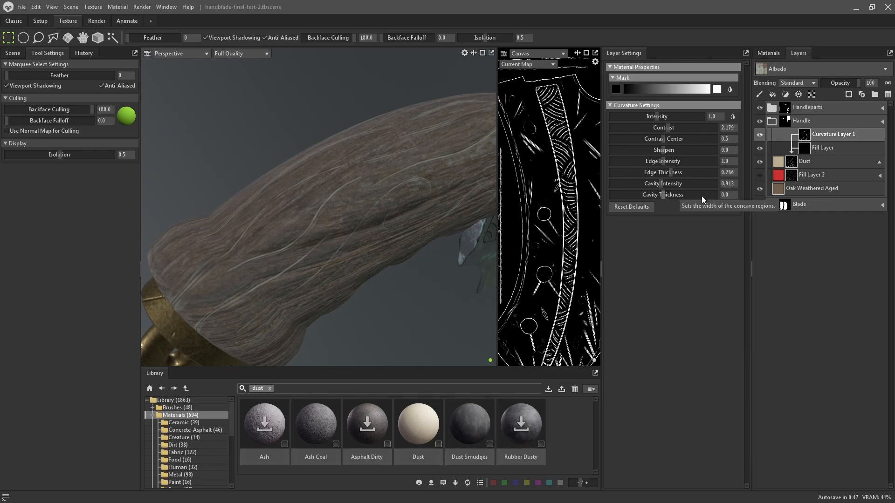
pyautogui.moveTo(662, 193)
pyautogui.mouseDown()
pyautogui.moveTo(701, 194)
pyautogui.moveTo(657, 195)
pyautogui.moveTo(667, 195)
pyautogui.mouseUp()
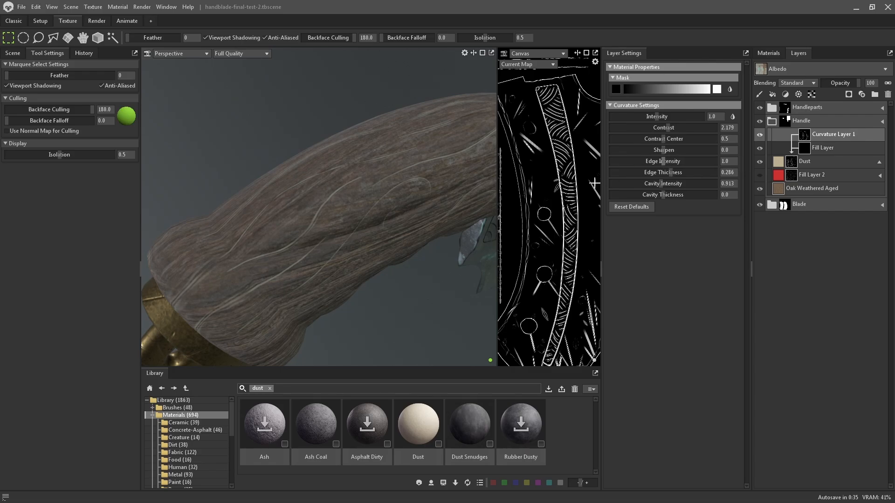
# Set the Dust curvature's Sharpen to -0.179 and check the lines on the handle
pyautogui.moveTo(664, 149)
pyautogui.mouseDown()
pyautogui.moveTo(630, 150)
pyautogui.moveTo(684, 149)
pyautogui.moveTo(647, 151)
pyautogui.mouseUp()
pyautogui.keyDown('alt'); pyautogui.moveTo(352, 223); pyautogui.dragTo(425, 217); pyautogui.keyUp('alt')
pyautogui.scroll(-3, 425, 217)
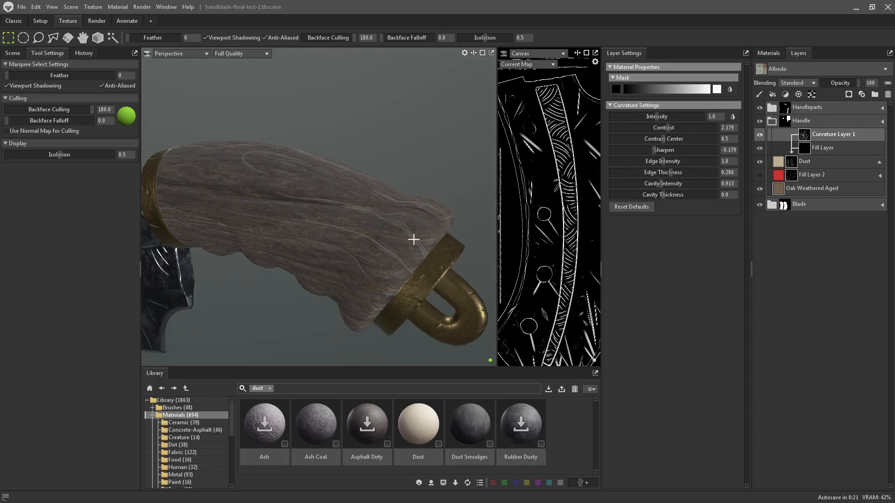
pyautogui.scroll(4, 413, 239)
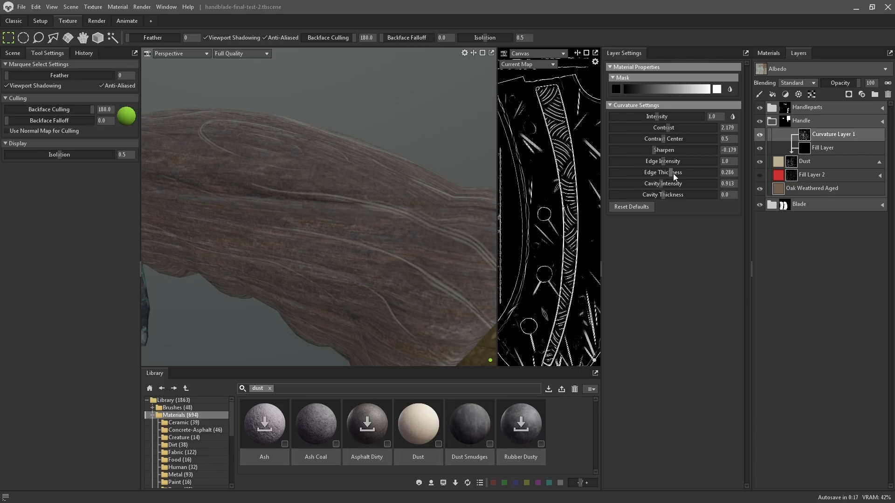
# Set the Dust curvature's Edge Thickness to -0.161, Contrast to 1.304 and Intensity to 0.843
pyautogui.moveTo(670, 172); pyautogui.dragTo(662, 172)
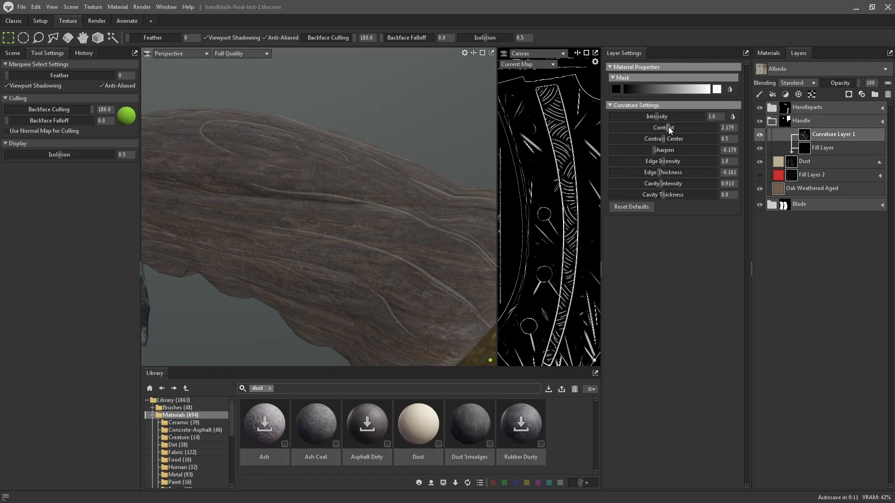
pyautogui.moveTo(654, 129)
pyautogui.mouseDown()
pyautogui.moveTo(644, 128)
pyautogui.moveTo(653, 116)
pyautogui.mouseUp()
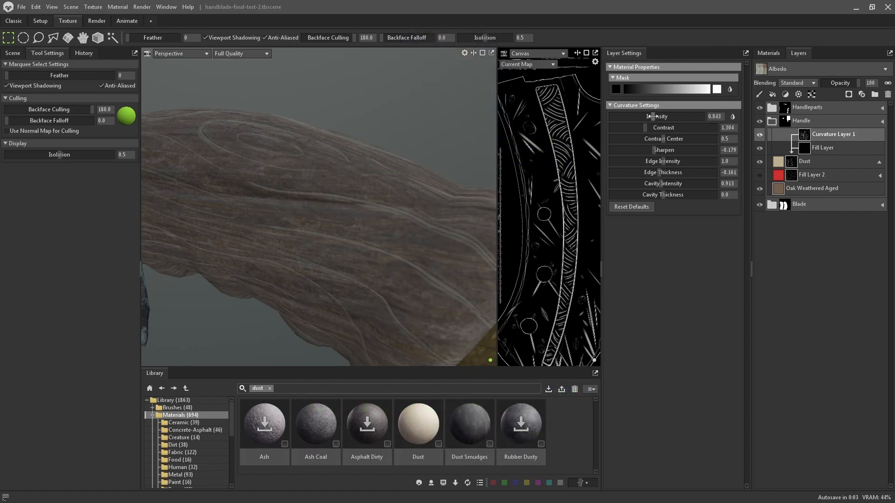
pyautogui.scroll(-8, 327, 255)
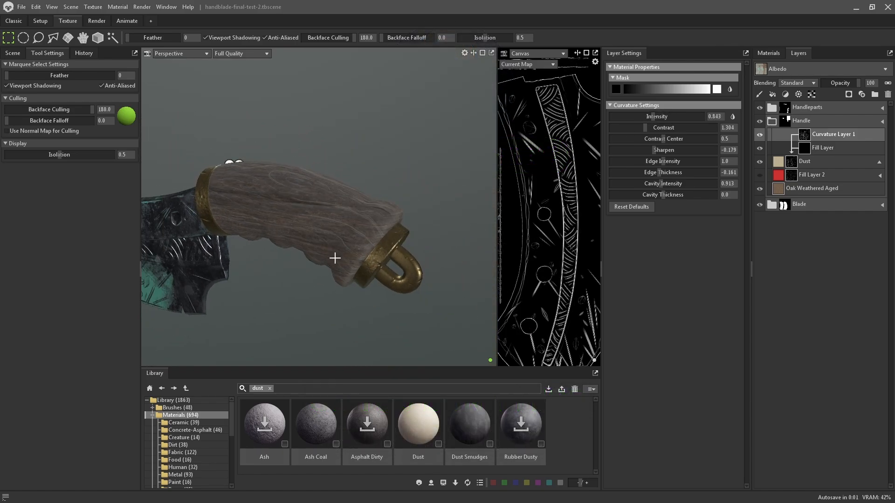
# Collapse the Dust layer's mask children and delete the red Fill Layer 2 with its mask from the Handle group
pyautogui.keyDown('alt'); pyautogui.moveTo(331, 236); pyautogui.dragTo(353, 278); pyautogui.keyUp('alt')
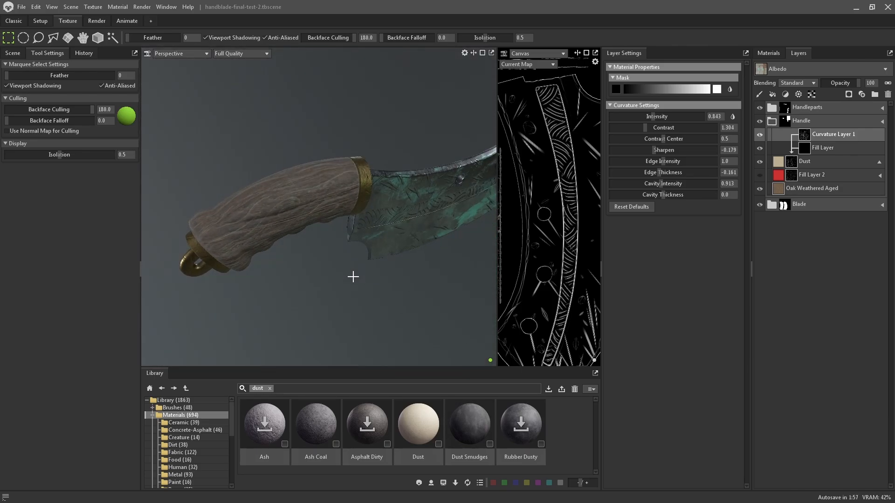
pyautogui.click(794, 163)
pyautogui.click(879, 163)
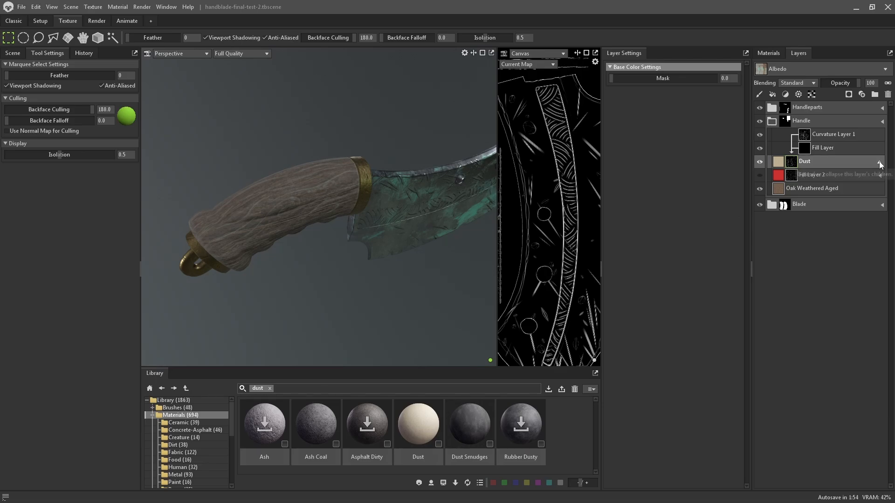
pyautogui.click(760, 147)
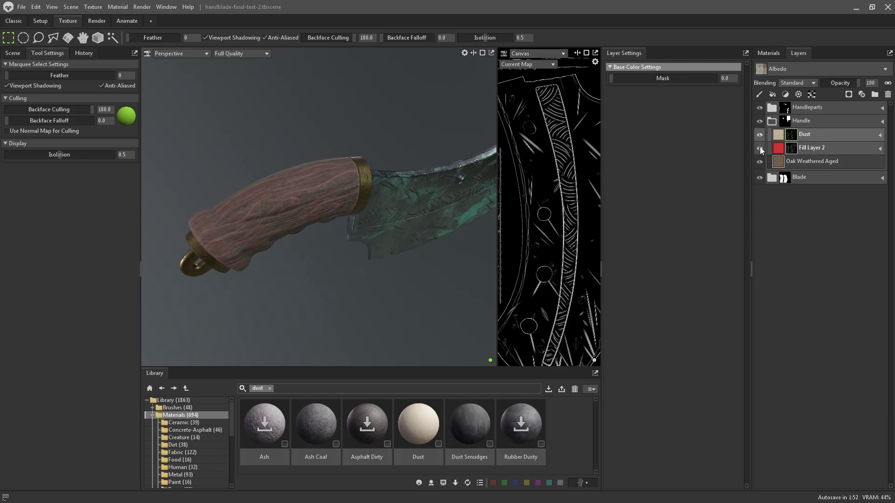
pyautogui.click(760, 147)
pyautogui.rightClick(835, 146)
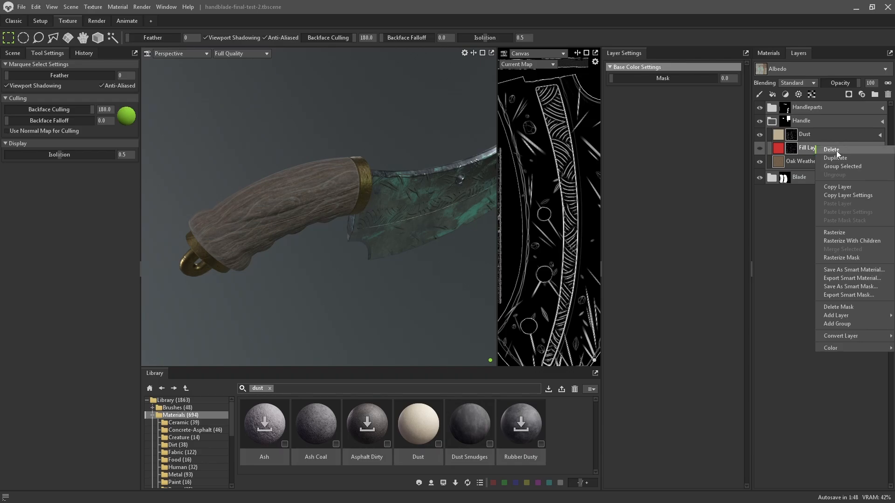
pyautogui.press('Escape')
pyautogui.rightClick(824, 151)
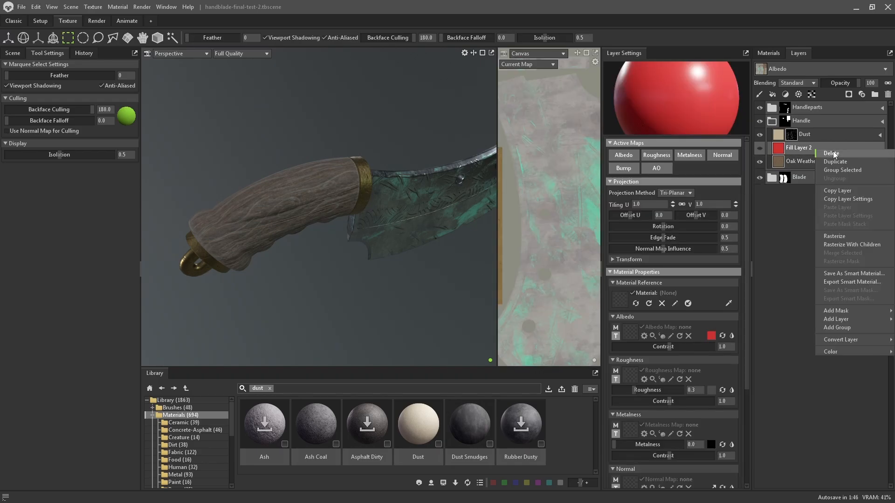
pyautogui.click(827, 220)
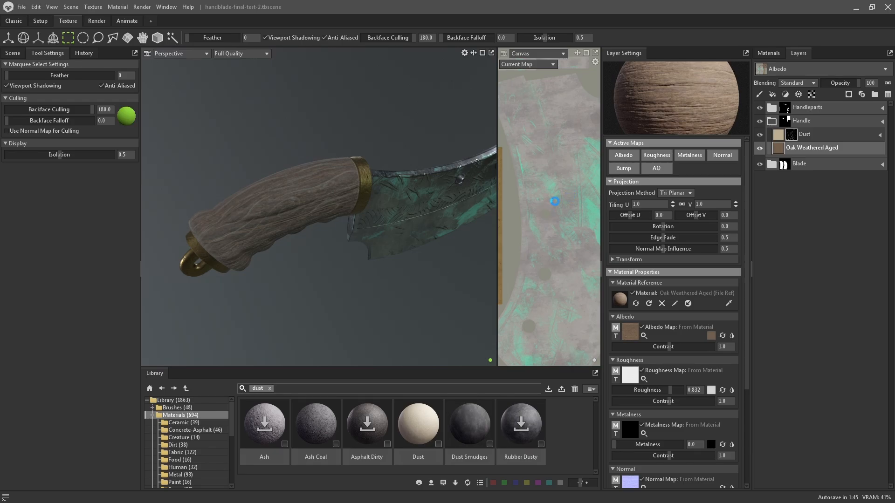
# Enlarge the library area by shrinking the 3D viewport, and check the oak handle from both sides
pyautogui.scroll(-3, 553, 200)
pyautogui.keyDown('alt'); pyautogui.moveTo(345, 213); pyautogui.dragTo(260, 176); pyautogui.keyUp('alt')
pyautogui.scroll(4, 347, 216)
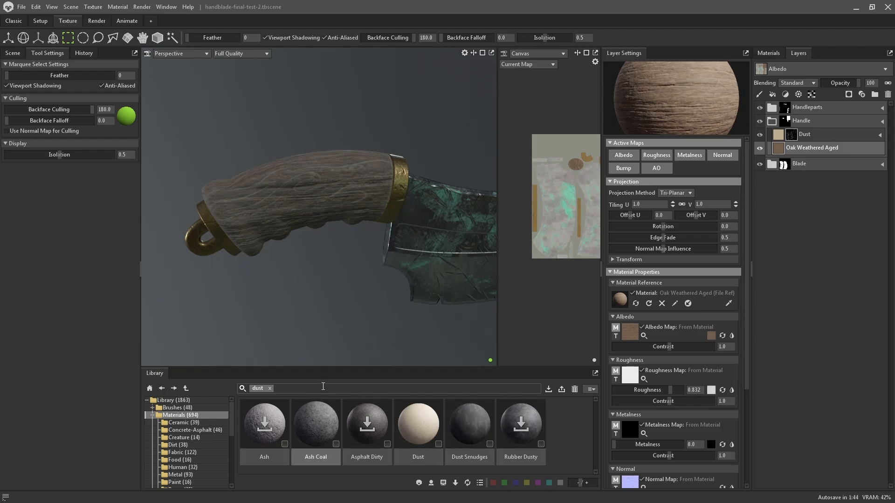
pyautogui.moveTo(344, 261); pyautogui.dragTo(337, 283)
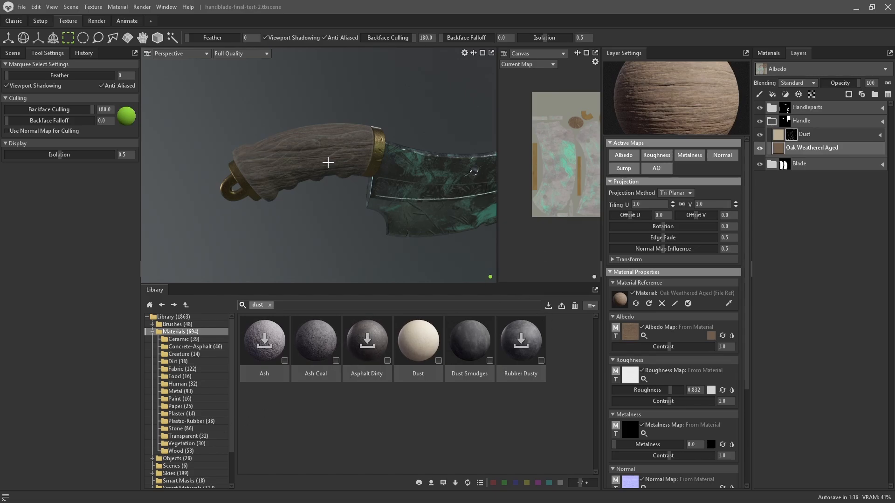
pyautogui.keyDown('alt'); pyautogui.moveTo(328, 163); pyautogui.dragTo(400, 194); pyautogui.keyUp('alt')
# Set the Dust layer's Albedo color to the very dark brown 171208
pyautogui.click(791, 135)
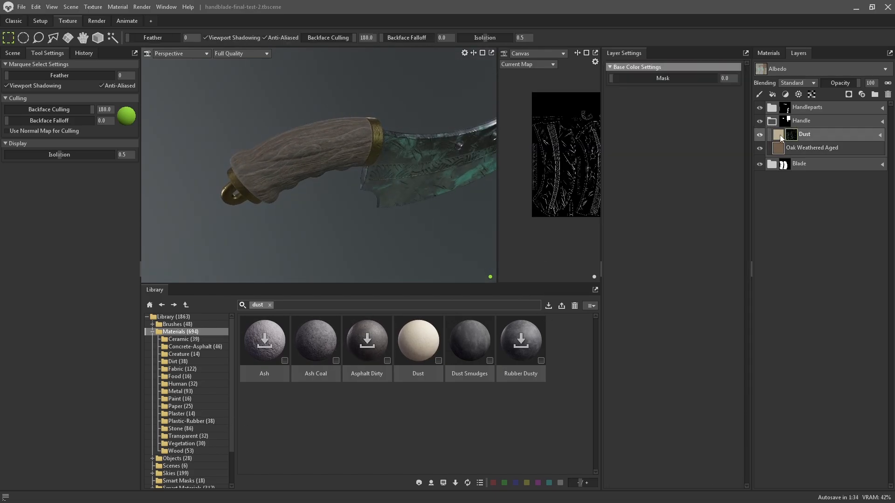
pyautogui.click(780, 136)
pyautogui.moveTo(780, 135)
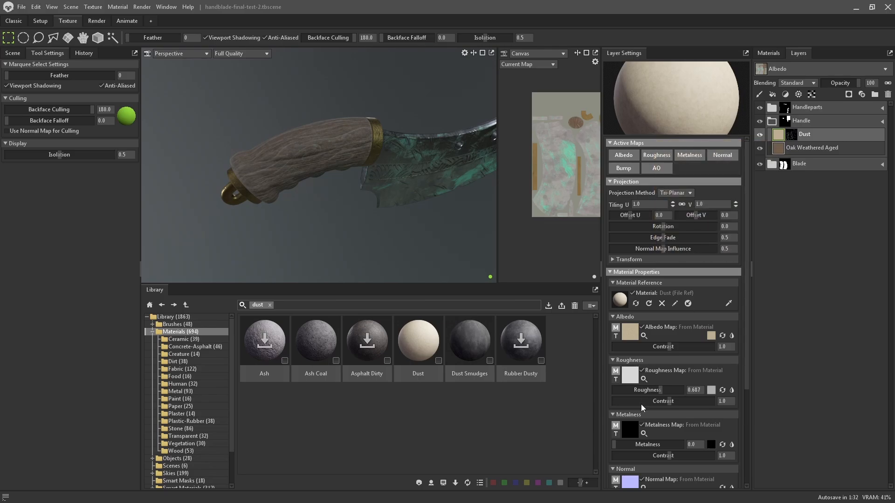
pyautogui.click(709, 336)
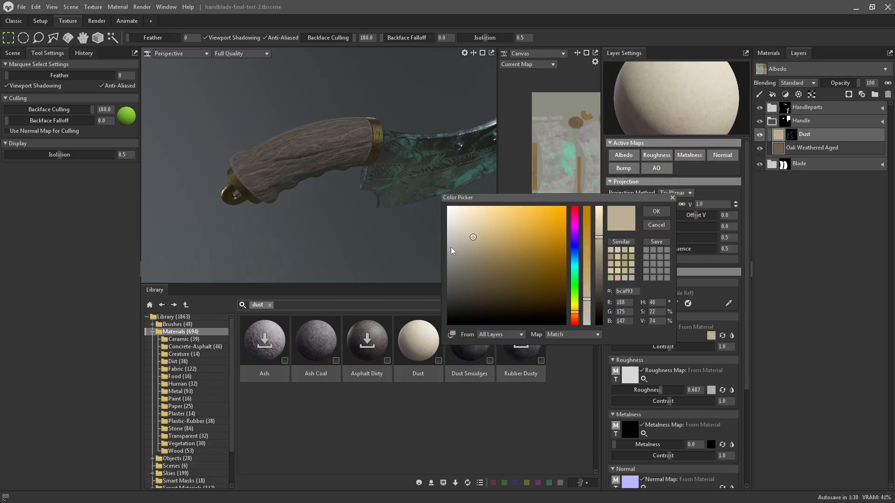
pyautogui.click(516, 243)
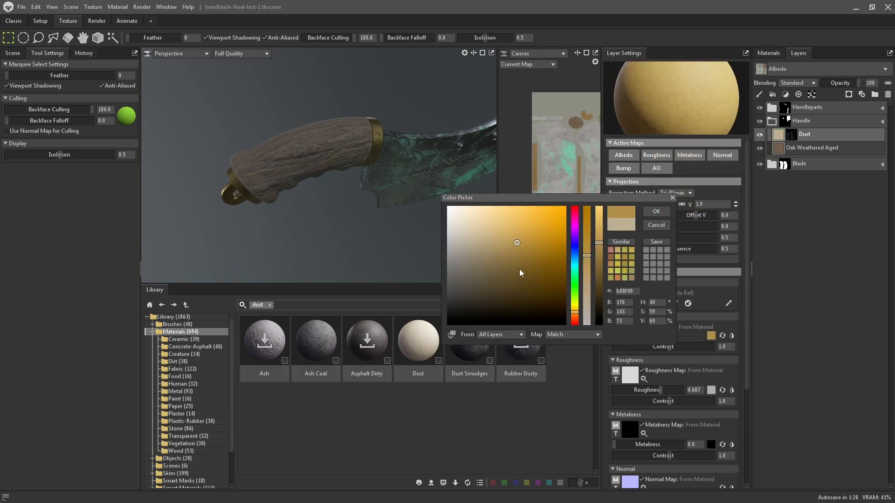
pyautogui.moveTo(511, 241)
pyautogui.mouseDown()
pyautogui.moveTo(540, 230)
pyautogui.moveTo(491, 233)
pyautogui.moveTo(494, 257)
pyautogui.moveTo(491, 247)
pyautogui.moveTo(469, 318)
pyautogui.moveTo(526, 316)
pyautogui.mouseUp()
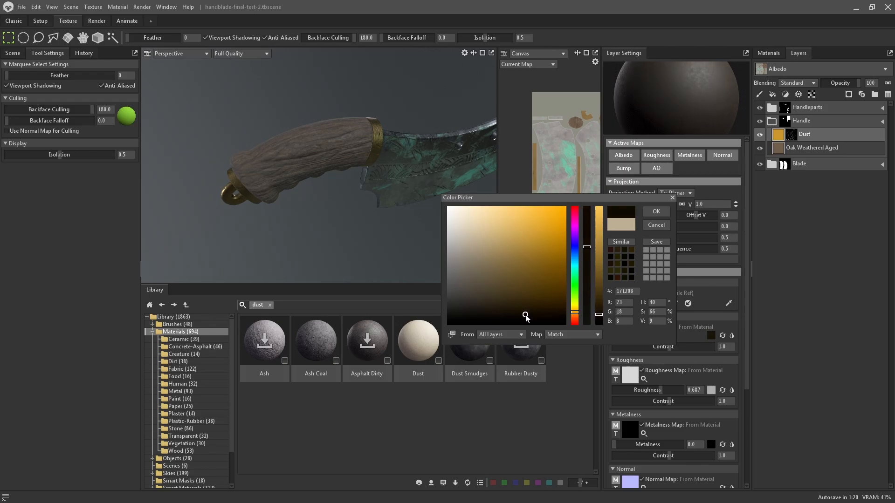
pyautogui.click(656, 212)
# Try a different Albedo Contrast on the Dust layer and undo the change
pyautogui.keyDown('alt'); pyautogui.moveTo(360, 159); pyautogui.dragTo(398, 160); pyautogui.keyUp('alt')
pyautogui.scroll(5, 411, 168)
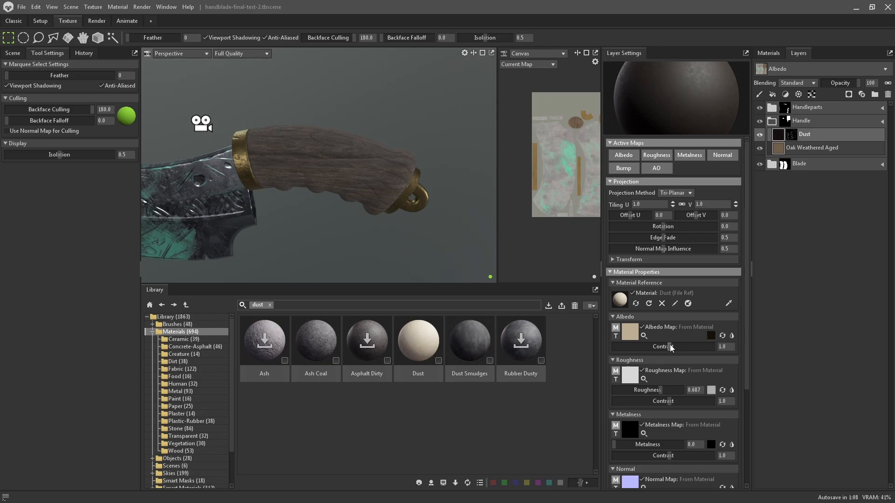
pyautogui.moveTo(662, 348); pyautogui.dragTo(678, 344)
pyautogui.hotkey('ctrl', 'z')
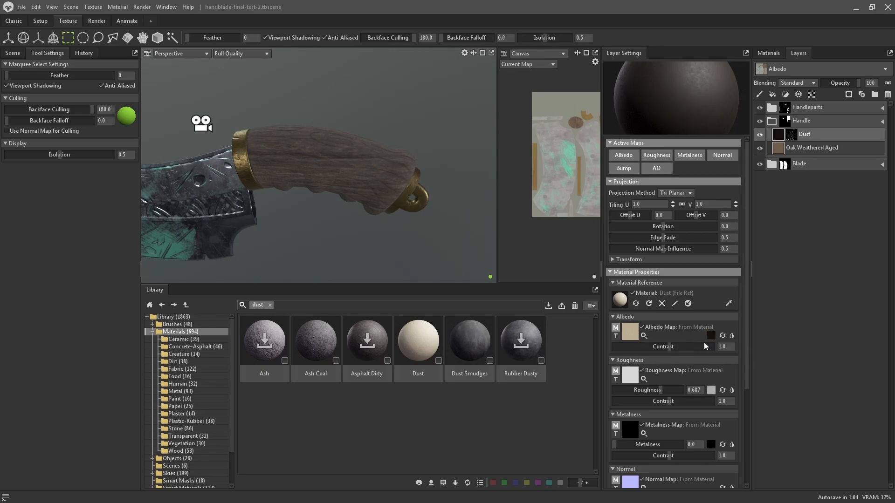
# Lower the Oak Weathered Aged layer's Roughness to 0.63, rotating the HDRI lighting to judge the handle's reflections
pyautogui.scroll(10, 388, 160)
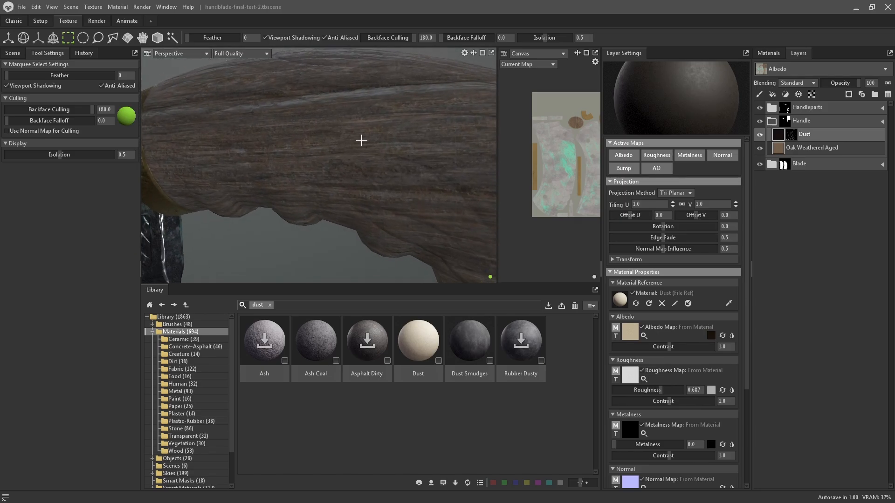
pyautogui.scroll(-6, 361, 140)
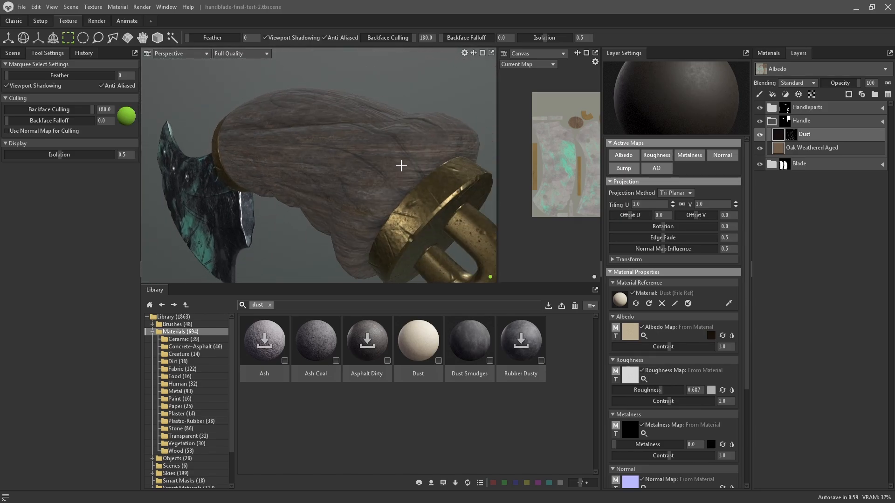
pyautogui.scroll(-5, 414, 167)
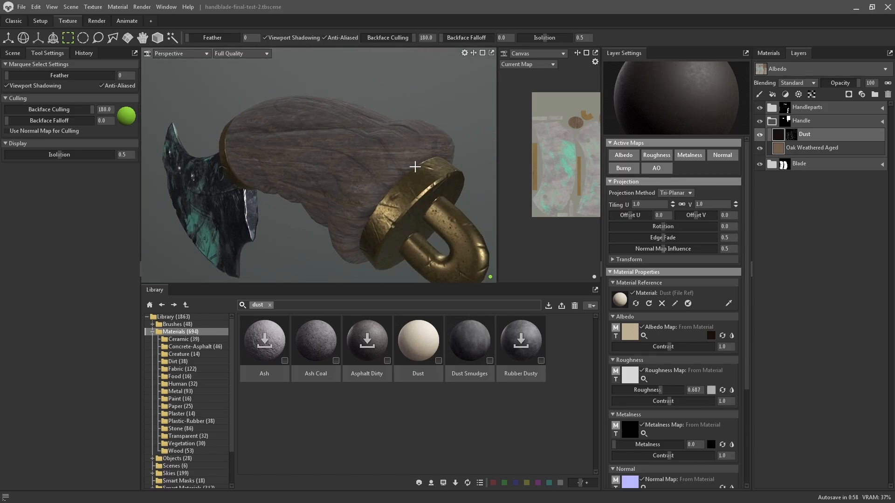
pyautogui.moveTo(414, 166)
pyautogui.keyDown('alt'); pyautogui.mouseDown()
pyautogui.moveTo(277, 173)
pyautogui.moveTo(343, 181)
pyautogui.moveTo(356, 224)
pyautogui.moveTo(362, 155)
pyautogui.moveTo(354, 205)
pyautogui.moveTo(349, 190)
pyautogui.moveTo(382, 180)
pyautogui.moveTo(351, 169)
pyautogui.moveTo(326, 180)
pyautogui.moveTo(361, 177)
pyautogui.moveTo(243, 178)
pyautogui.moveTo(427, 169)
pyautogui.moveTo(345, 169)
pyautogui.moveTo(356, 177)
pyautogui.moveTo(304, 181)
pyautogui.moveTo(377, 176)
pyautogui.moveTo(316, 175)
pyautogui.moveTo(363, 192)
pyautogui.mouseUp(); pyautogui.keyUp('alt')
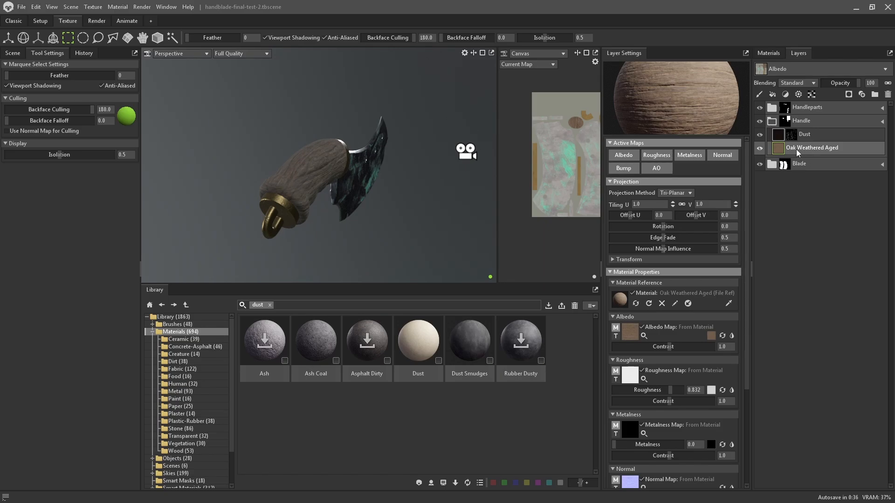
pyautogui.keyDown('alt'); pyautogui.moveTo(410, 188); pyautogui.dragTo(385, 188); pyautogui.keyUp('alt')
pyautogui.scroll(4, 349, 194)
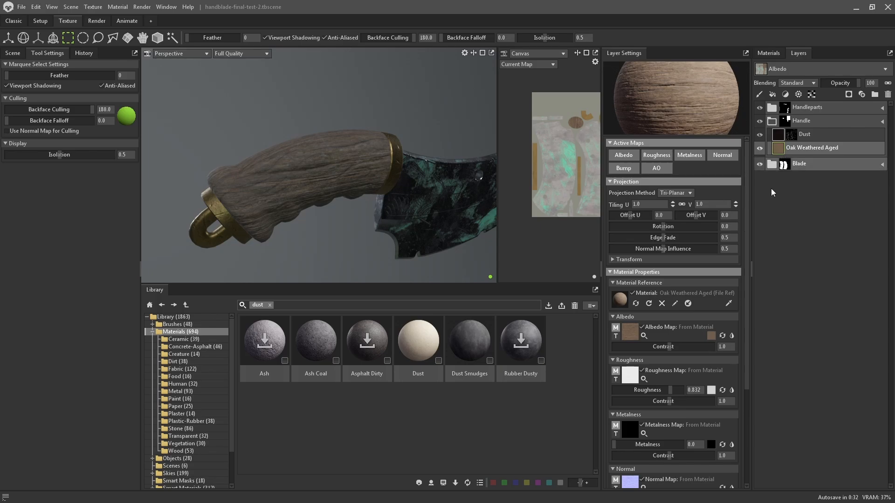
pyautogui.scroll(-4, 656, 335)
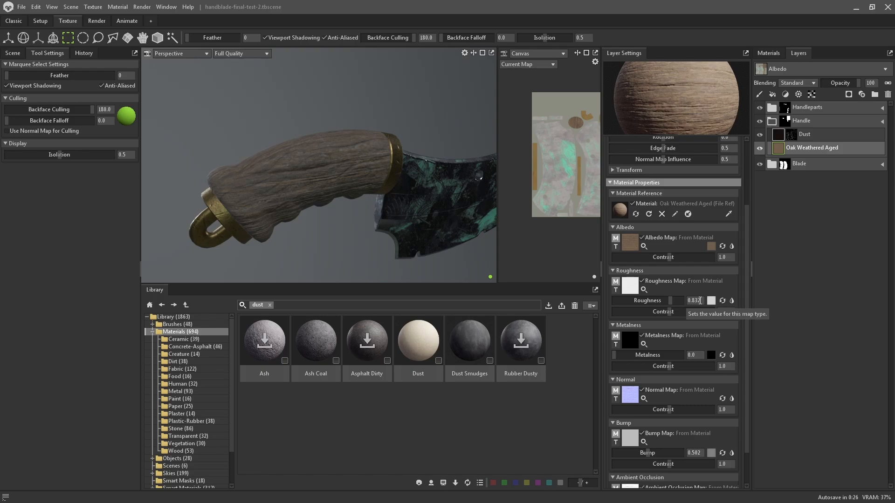
pyautogui.moveTo(669, 300); pyautogui.dragTo(661, 301)
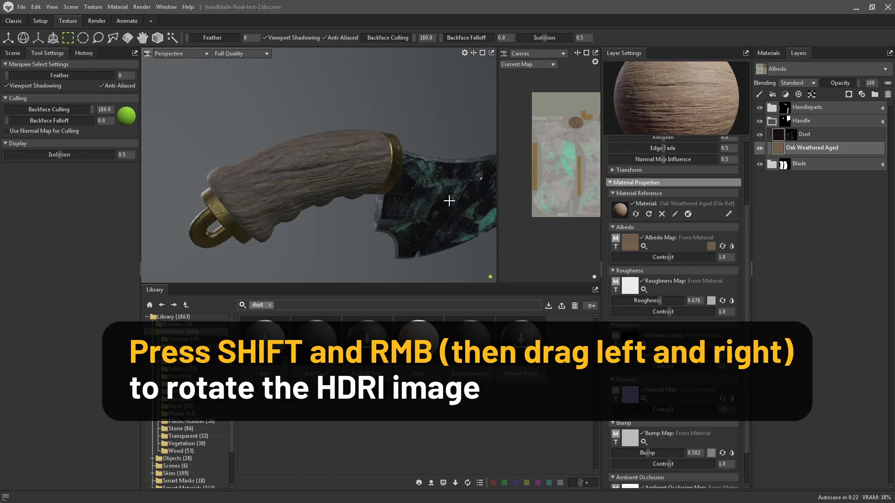
pyautogui.keyDown('shift'); pyautogui.moveTo(448, 200); pyautogui.dragTo(261, 216, button='right'); pyautogui.keyUp('shift')
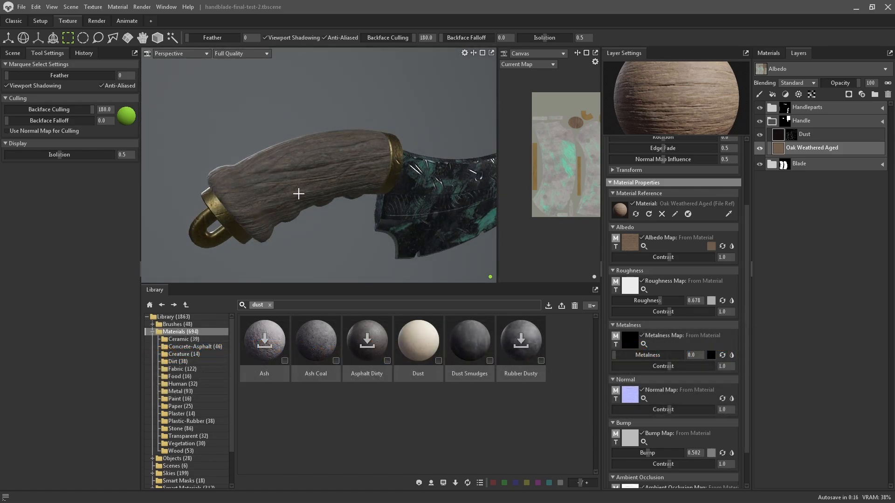
pyautogui.moveTo(299, 194); pyautogui.dragTo(349, 185)
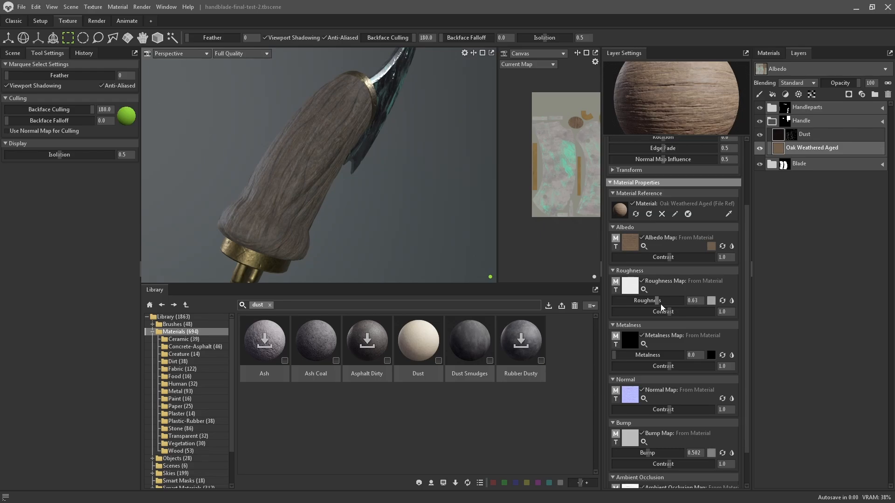
pyautogui.moveTo(383, 193); pyautogui.dragTo(374, 216)
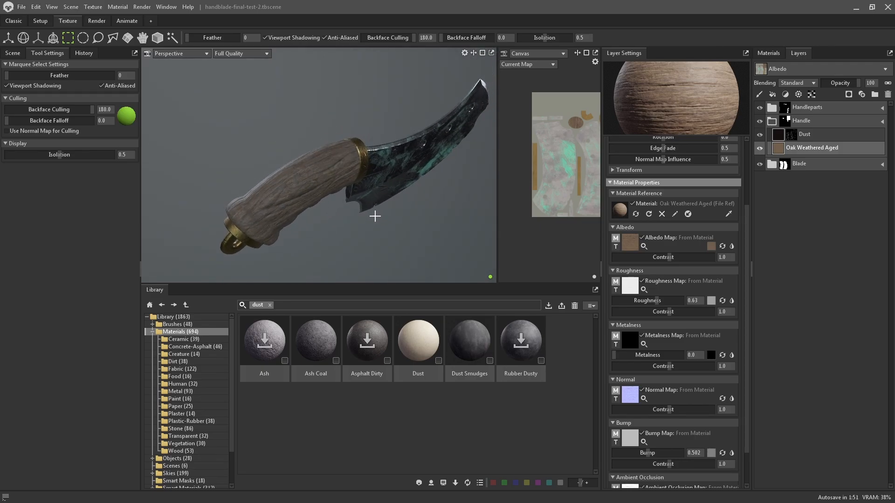
# Try the more saturated brown 6e4e2f as the Oak Weathered Aged Albedo color and cancel it
pyautogui.click(712, 247)
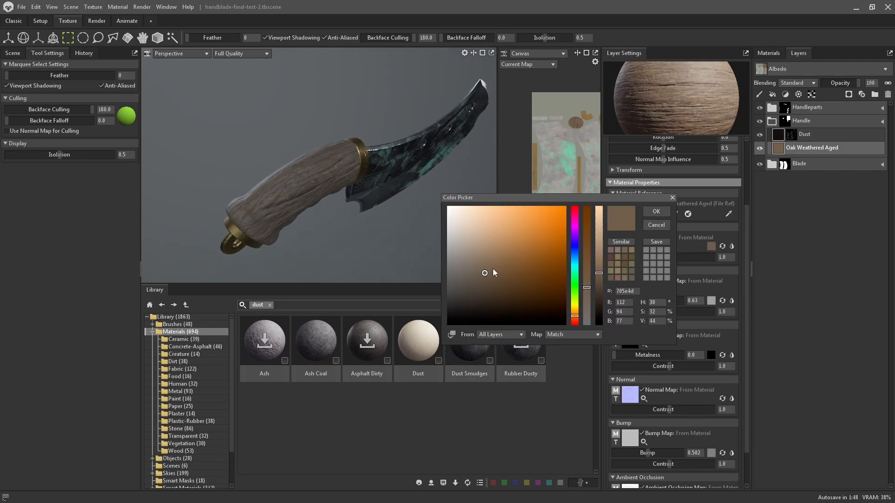
pyautogui.moveTo(493, 268)
pyautogui.mouseDown()
pyautogui.moveTo(517, 259)
pyautogui.moveTo(516, 279)
pyautogui.moveTo(495, 289)
pyautogui.moveTo(515, 274)
pyautogui.mouseUp()
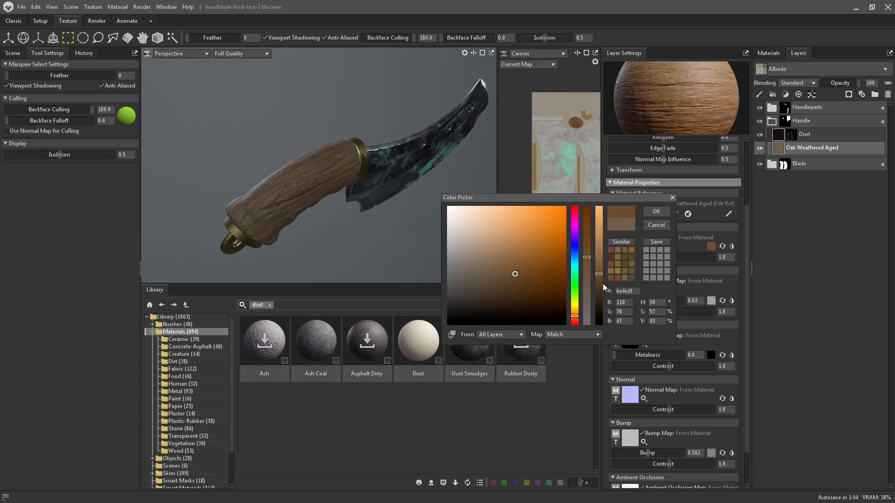
pyautogui.click(656, 225)
# Clear the dust search from the material library and enlarge the library area to browse all materials
pyautogui.moveTo(372, 222); pyautogui.dragTo(472, 196)
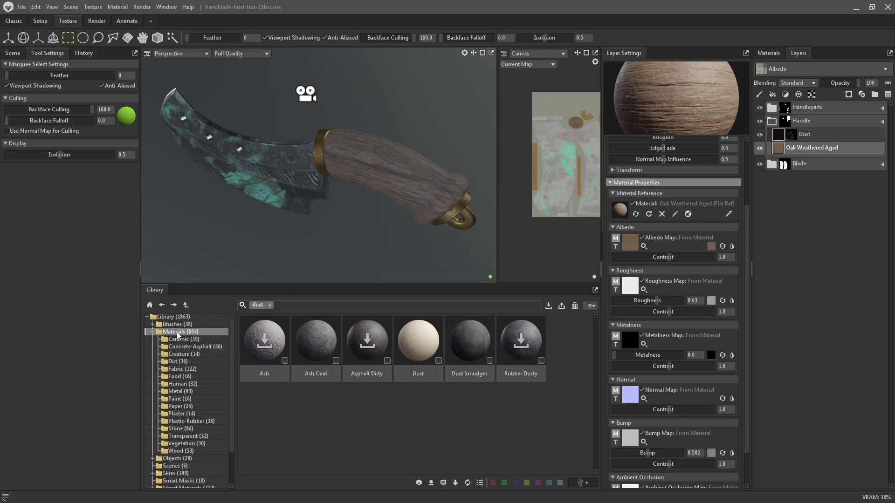
pyautogui.click(270, 305)
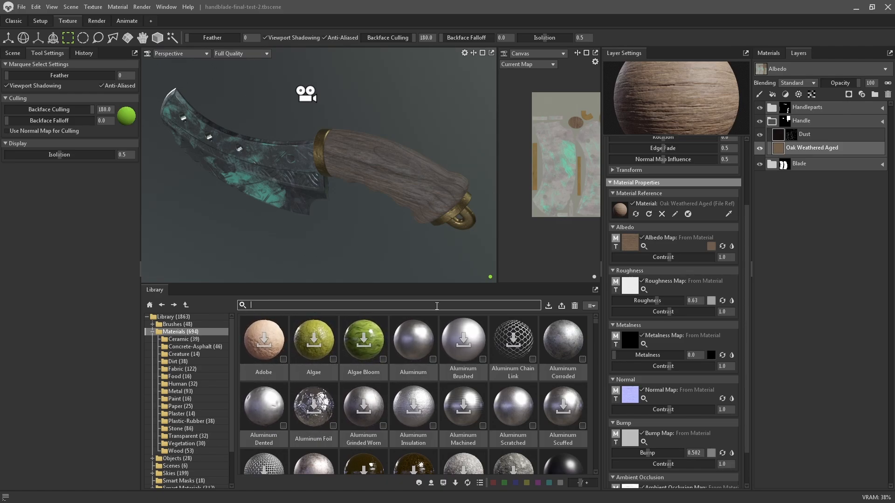
pyautogui.moveTo(434, 284); pyautogui.dragTo(436, 257)
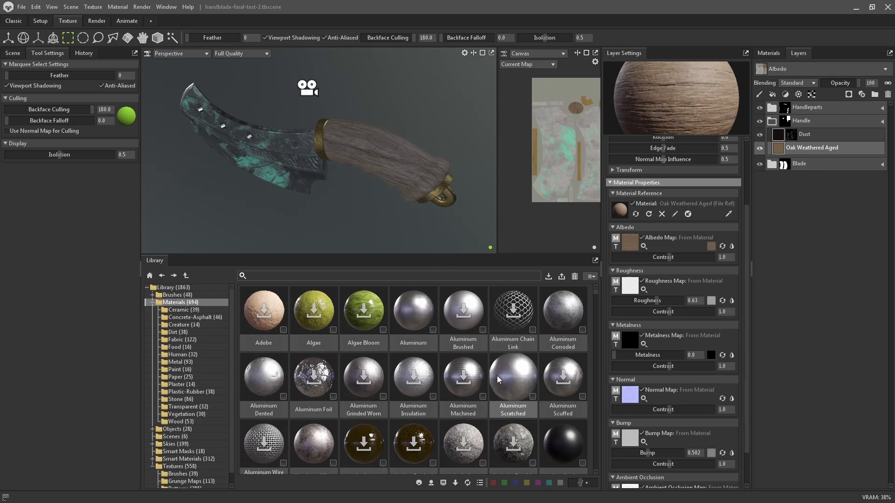
pyautogui.scroll(-1, 496, 375)
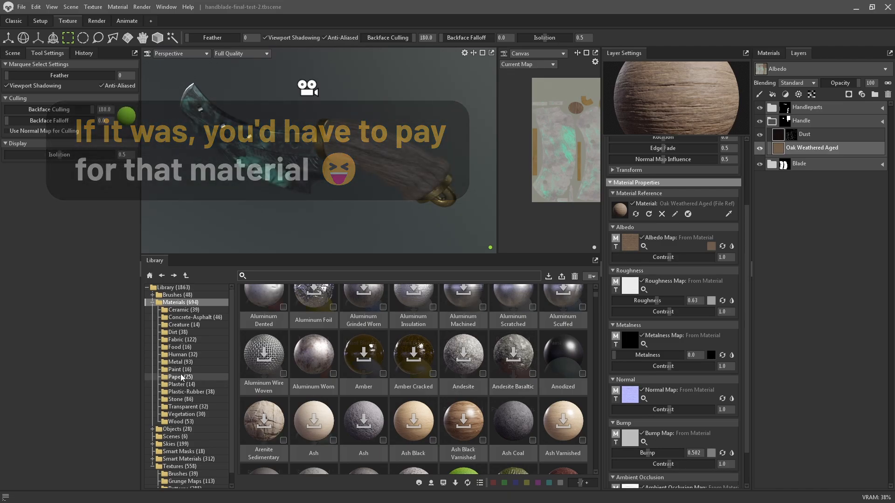
# Add the Dust Smudges material from the Dirt category as a layer above Dust in the Handle group
pyautogui.click(181, 371)
pyautogui.click(175, 334)
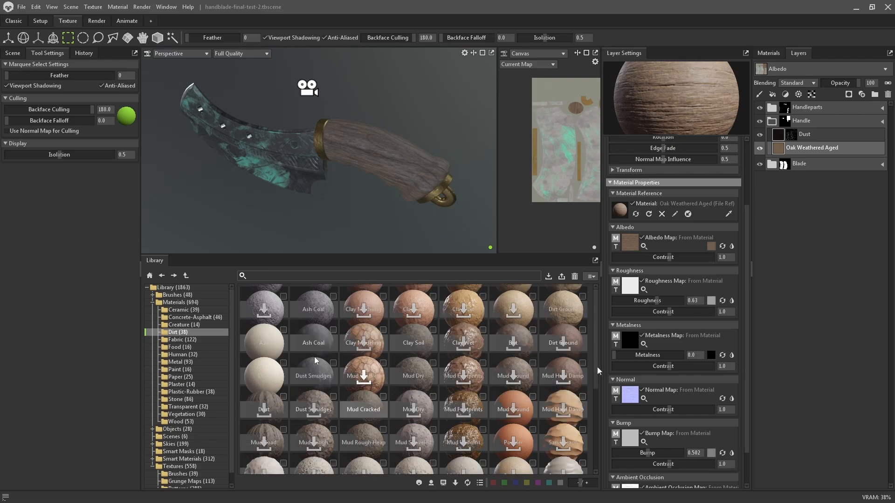
pyautogui.scroll(-1, 596, 366)
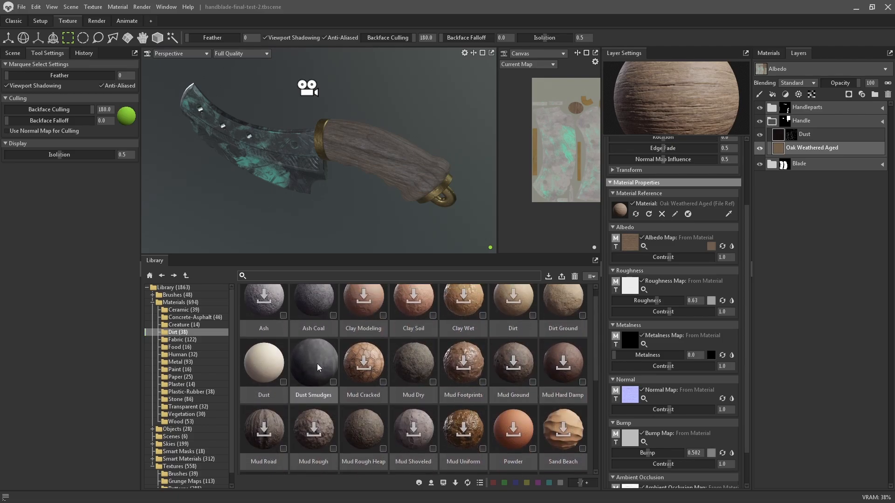
pyautogui.scroll(1, 320, 364)
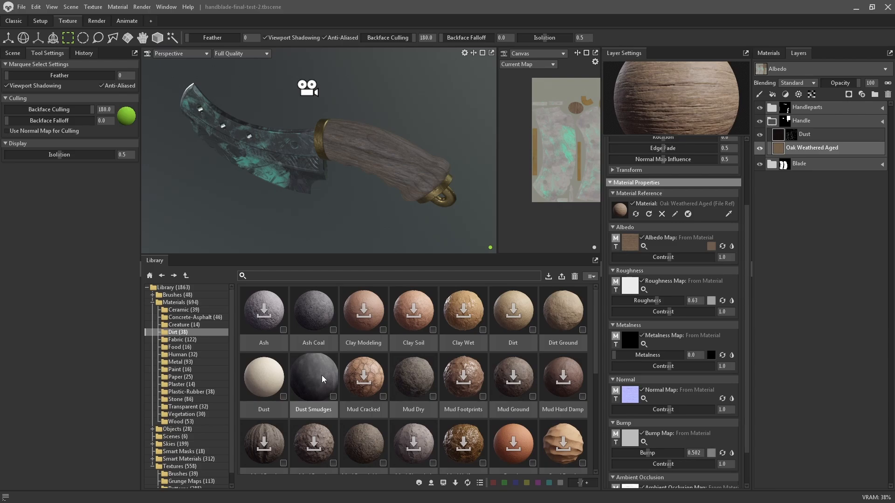
pyautogui.moveTo(316, 376)
pyautogui.mouseDown()
pyautogui.moveTo(650, 277)
pyautogui.moveTo(821, 145)
pyautogui.moveTo(825, 128)
pyautogui.mouseUp()
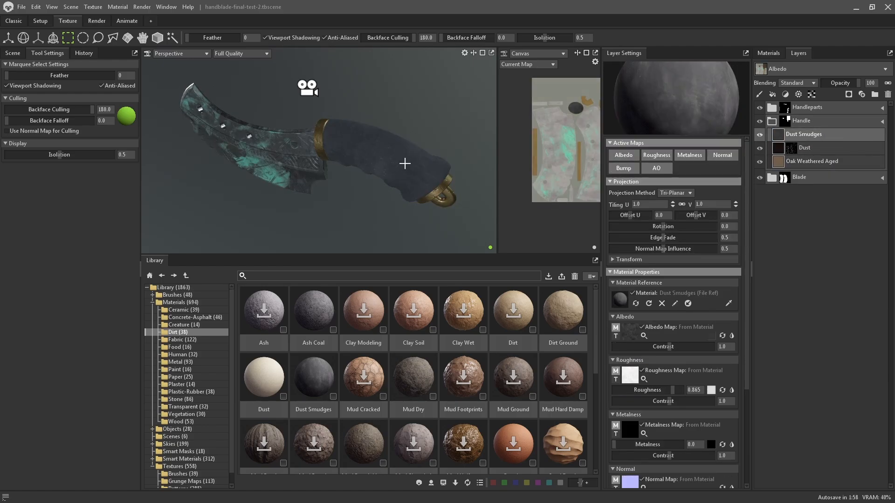
# Add a black fill mask to the Dust Smudges layer in the Handle group
pyautogui.moveTo(404, 163)
pyautogui.keyDown('alt'); pyautogui.mouseDown()
pyautogui.moveTo(418, 168)
pyautogui.moveTo(389, 182)
pyautogui.moveTo(340, 169)
pyautogui.moveTo(261, 180)
pyautogui.moveTo(393, 154)
pyautogui.moveTo(398, 182)
pyautogui.moveTo(438, 182)
pyautogui.moveTo(368, 168)
pyautogui.moveTo(412, 230)
pyautogui.moveTo(393, 213)
pyautogui.moveTo(399, 144)
pyautogui.moveTo(376, 166)
pyautogui.moveTo(408, 165)
pyautogui.mouseUp(); pyautogui.keyUp('alt')
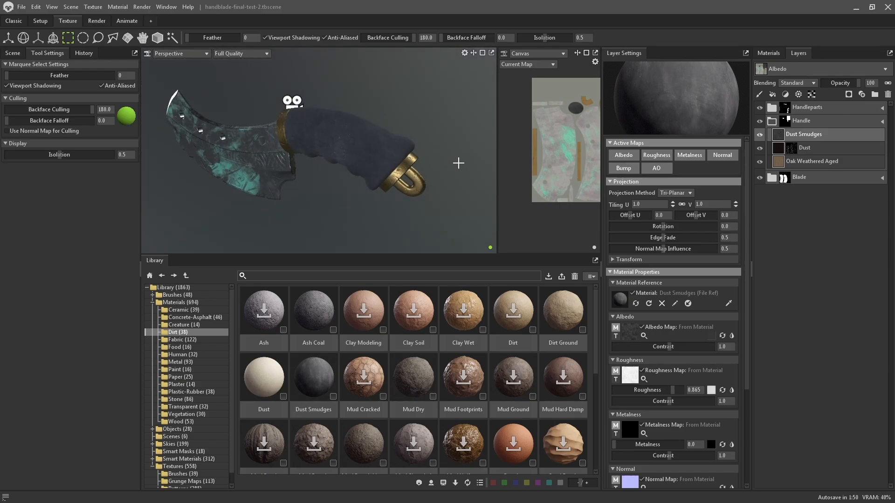
pyautogui.rightClick(834, 135)
pyautogui.moveTo(842, 297)
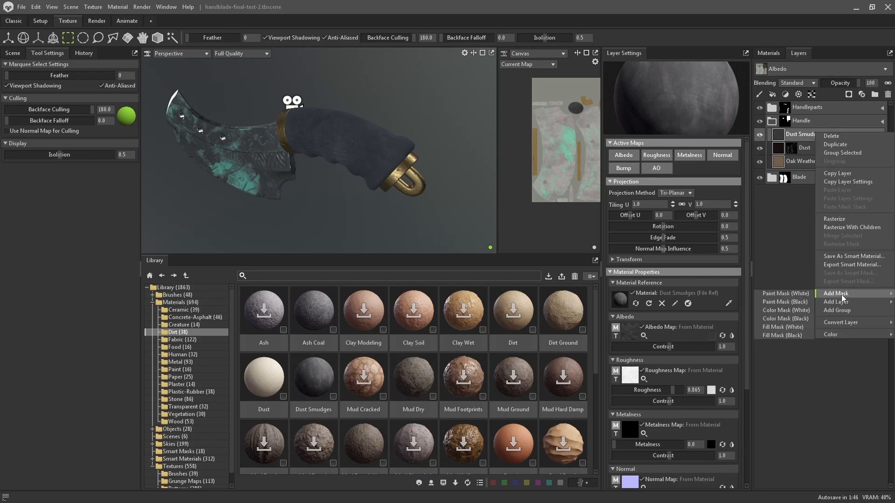
pyautogui.click(784, 333)
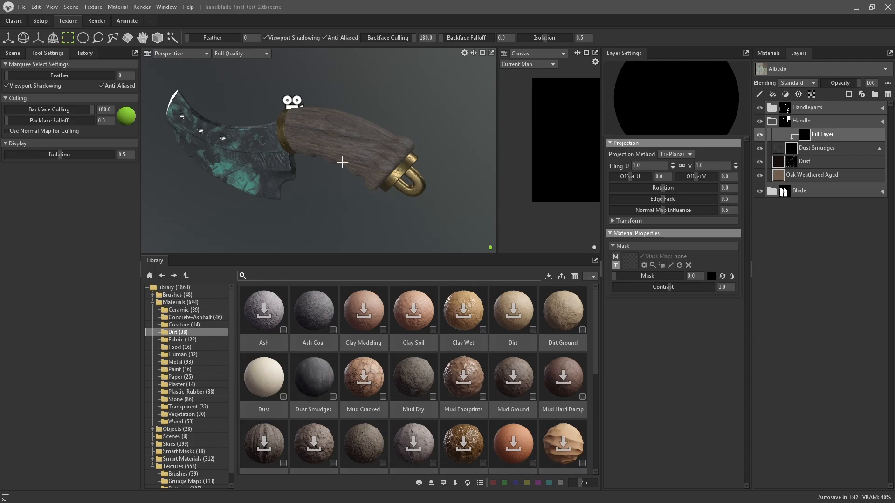
# Add a Scratch processor layer above the Fill Layer in the Dust Smudges mask
pyautogui.rightClick(839, 136)
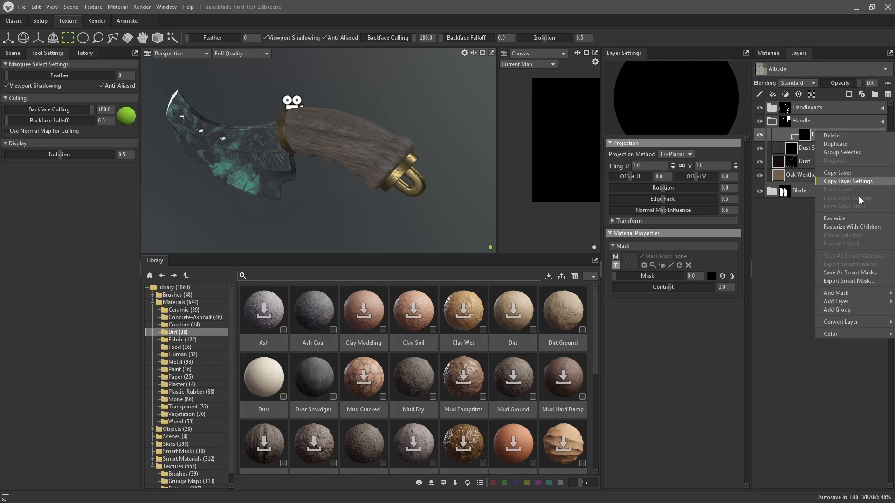
pyautogui.moveTo(841, 304)
pyautogui.moveTo(786, 331)
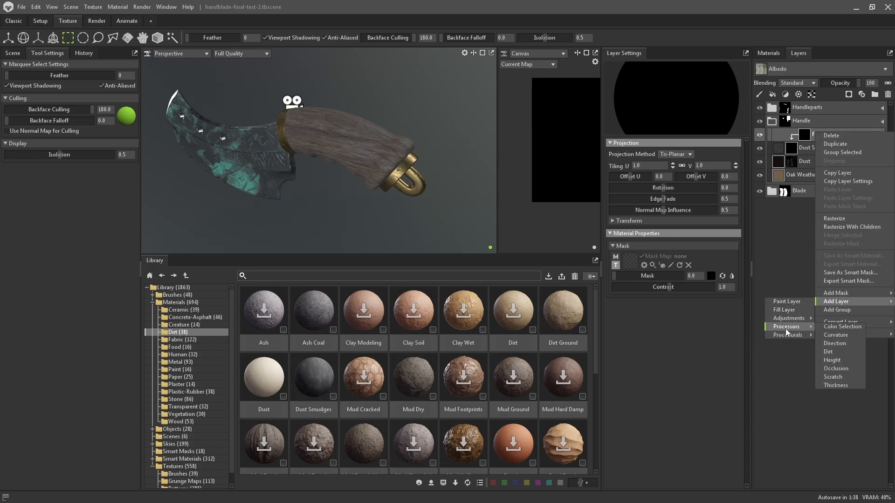
pyautogui.click(834, 377)
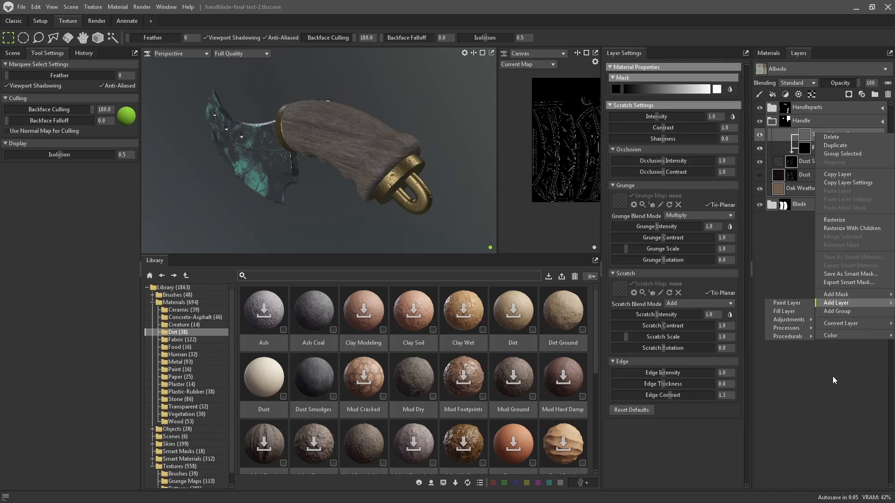
# Assign the Fingerprint Heavy texture from the Grunge Maps library as the Scratch Map of the Dust Smudges mask's scratch layer
pyautogui.scroll(6, 399, 158)
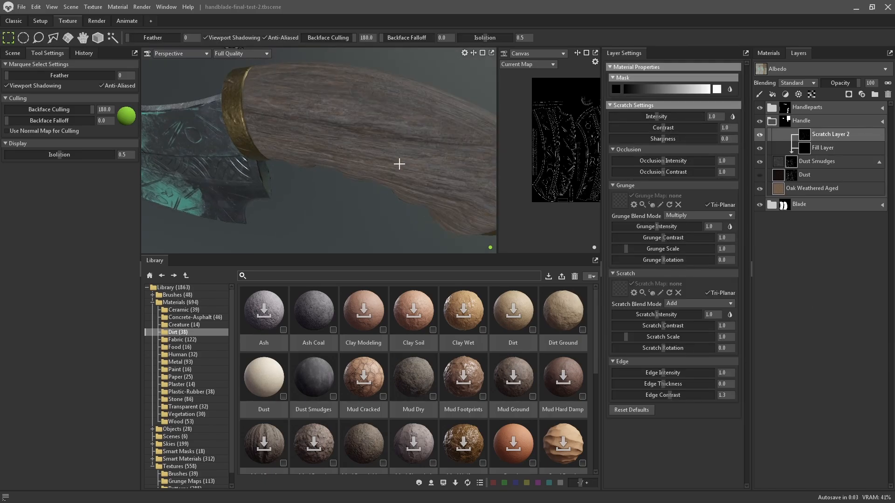
pyautogui.keyDown('alt'); pyautogui.moveTo(437, 164); pyautogui.dragTo(357, 188); pyautogui.keyUp('alt')
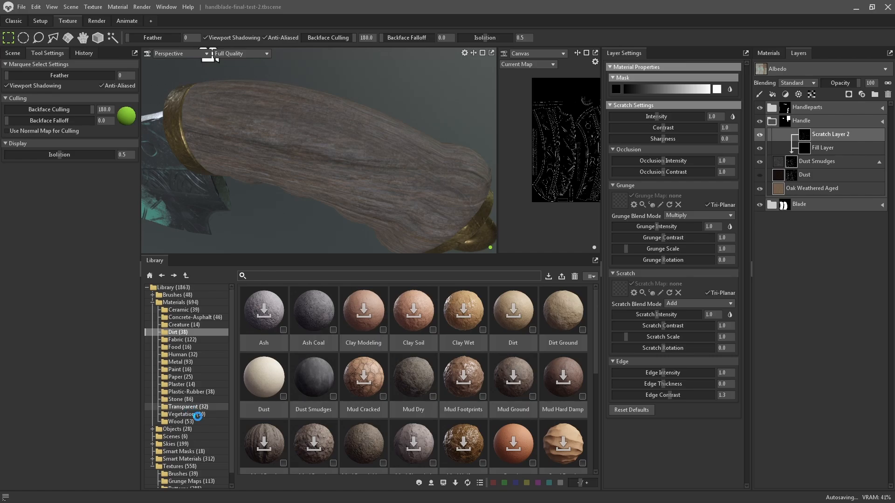
pyautogui.scroll(-1, 199, 419)
pyautogui.click(184, 470)
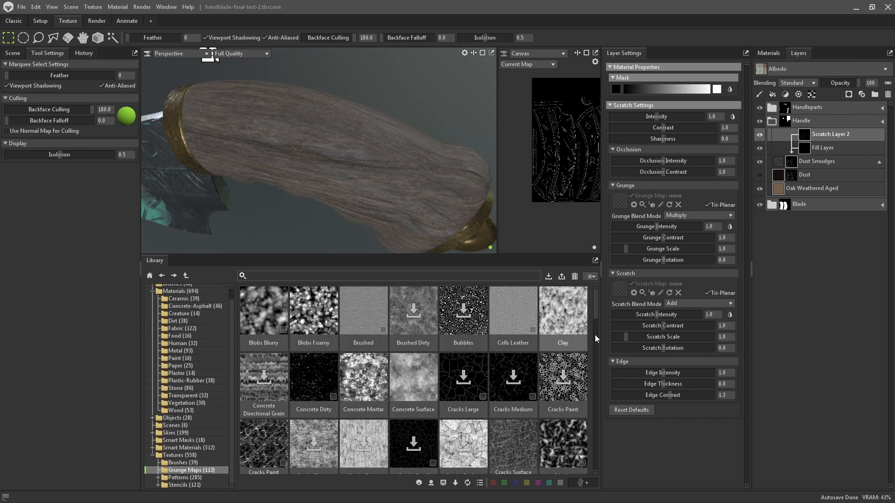
pyautogui.scroll(-2, 597, 311)
pyautogui.scroll(-7, 587, 359)
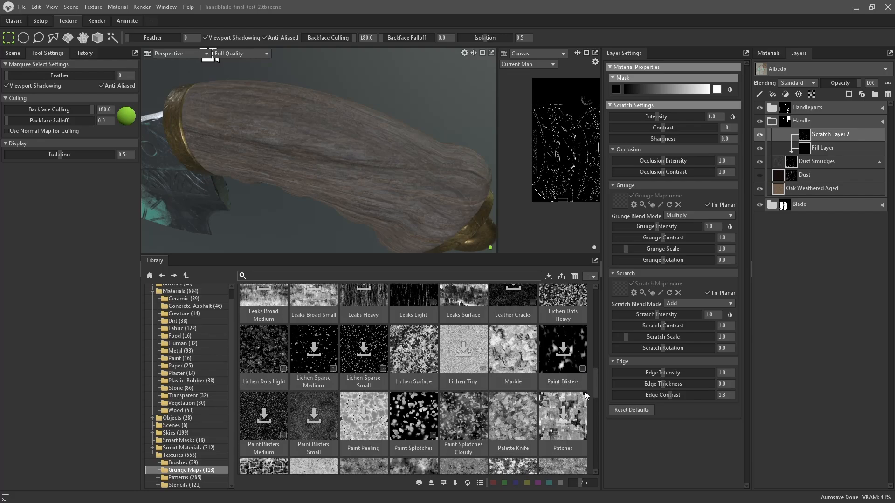
pyautogui.scroll(2, 585, 374)
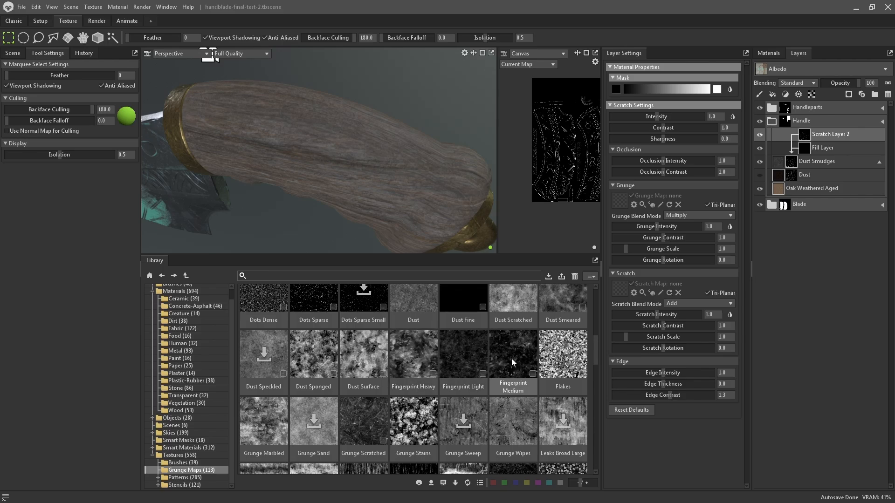
pyautogui.moveTo(418, 360); pyautogui.dragTo(619, 288)
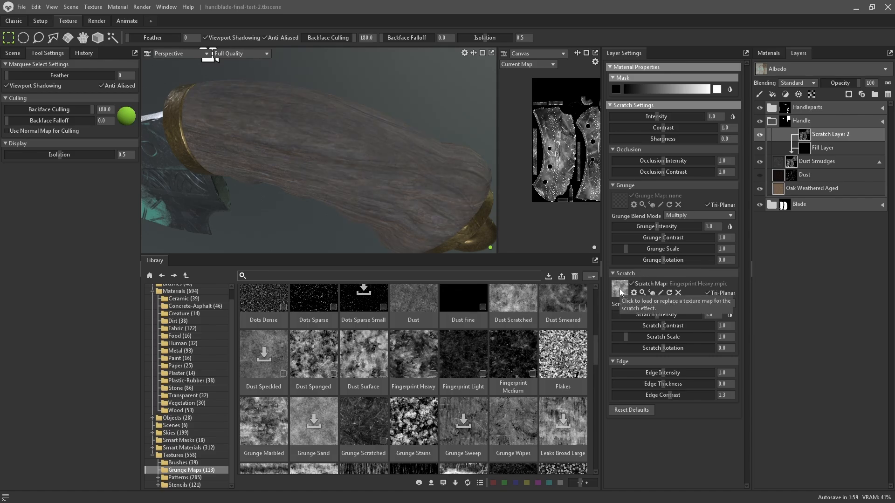
pyautogui.scroll(4, 538, 166)
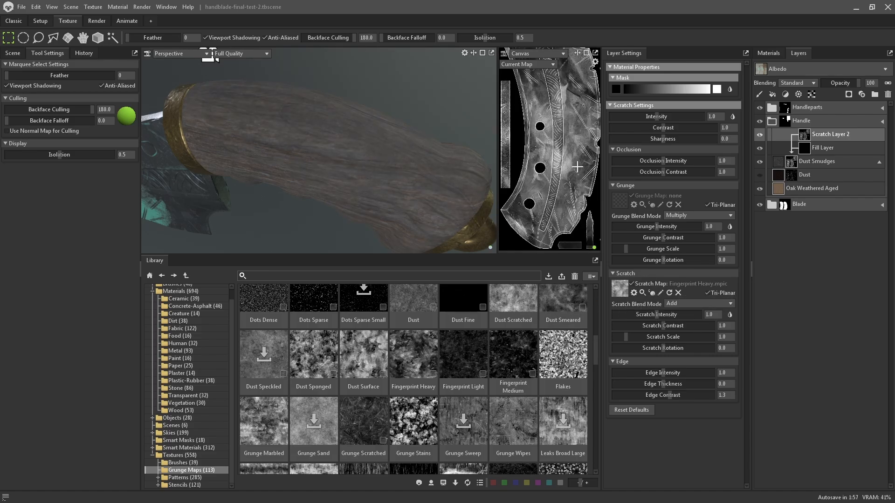
pyautogui.click(627, 289)
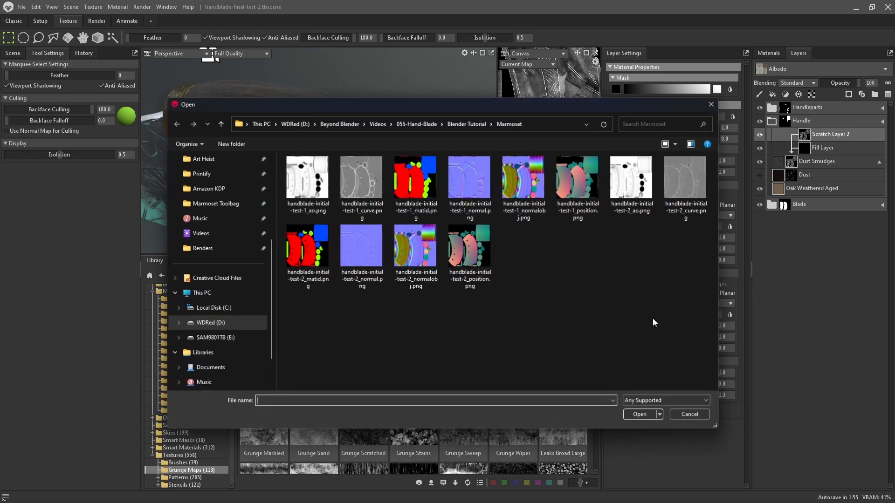
pyautogui.click(687, 413)
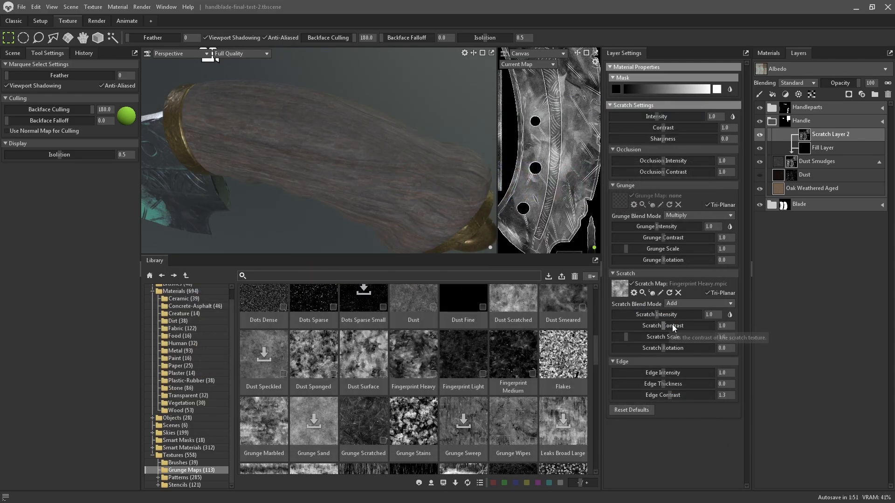
# Set the scratch layer's Scratch Intensity to 2.25, Scratch Contrast to 1.198 and Scratch Scale to 0.566
pyautogui.moveTo(663, 328); pyautogui.dragTo(685, 316)
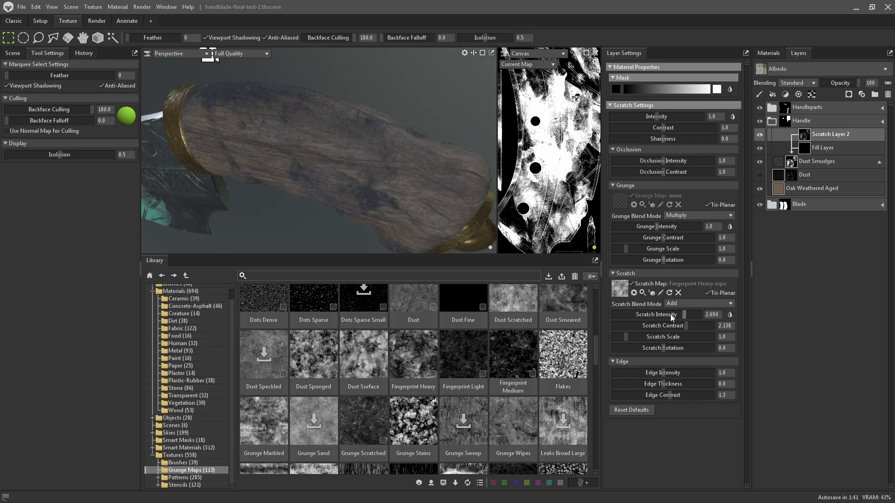
pyautogui.scroll(-8, 400, 190)
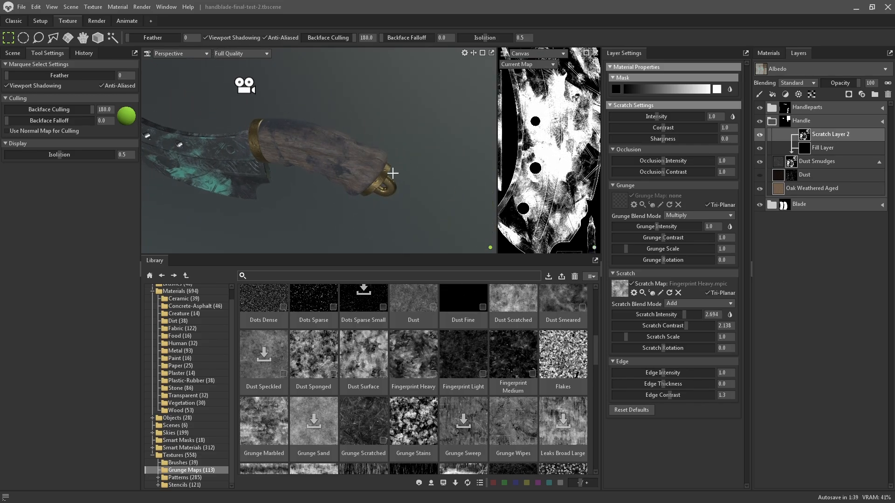
pyautogui.keyDown('alt'); pyautogui.moveTo(393, 173); pyautogui.dragTo(433, 214); pyautogui.keyUp('alt')
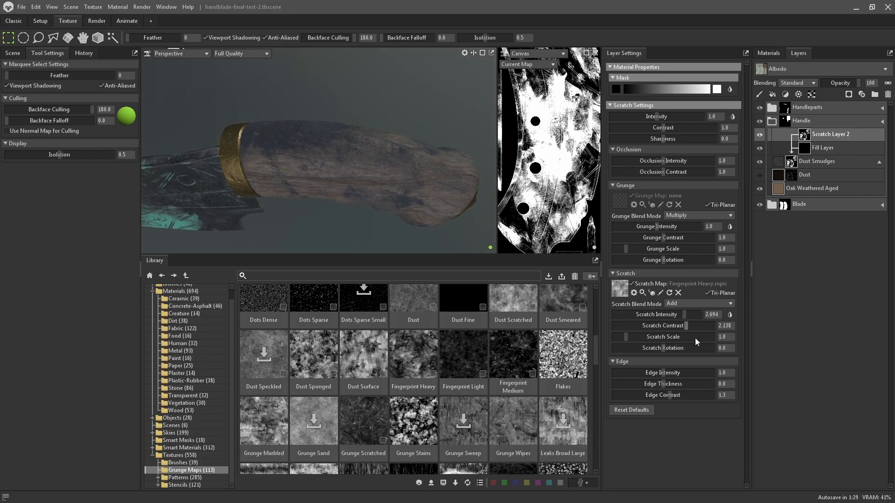
pyautogui.moveTo(684, 315)
pyautogui.mouseDown()
pyautogui.moveTo(664, 314)
pyautogui.moveTo(671, 326)
pyautogui.moveTo(679, 314)
pyautogui.moveTo(646, 329)
pyautogui.moveTo(681, 315)
pyautogui.mouseUp()
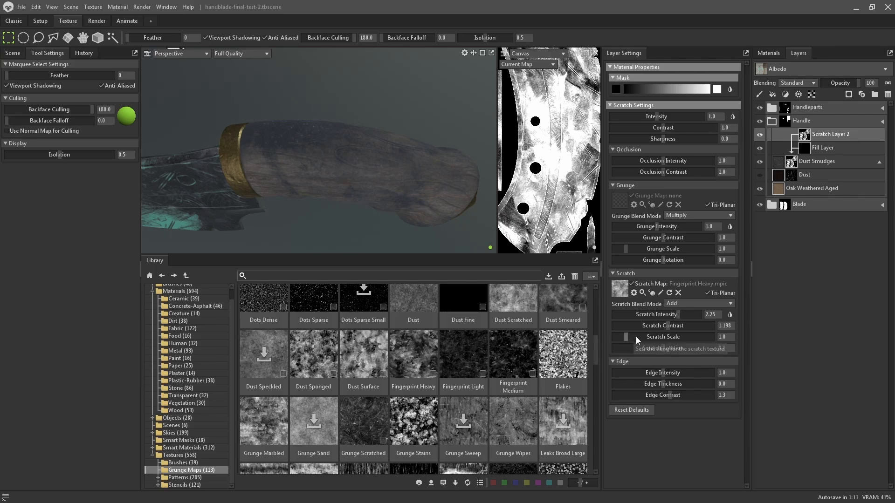
pyautogui.moveTo(627, 338)
pyautogui.mouseDown()
pyautogui.moveTo(669, 337)
pyautogui.moveTo(620, 339)
pyautogui.mouseUp()
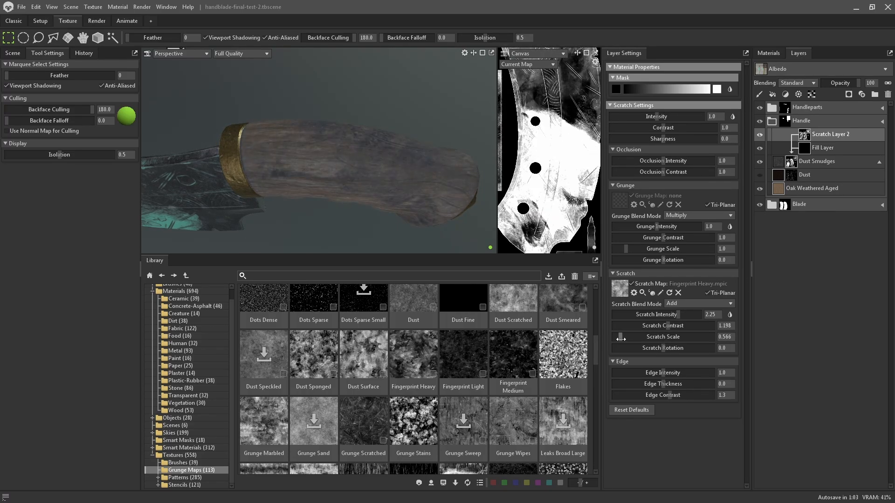
# Set the Scratch Intensity to 2.484 and Scratch Rotation to 10.19, checking the smudges on the handle from several angles
pyautogui.keyDown('alt'); pyautogui.moveTo(414, 188); pyautogui.dragTo(396, 153); pyautogui.keyUp('alt')
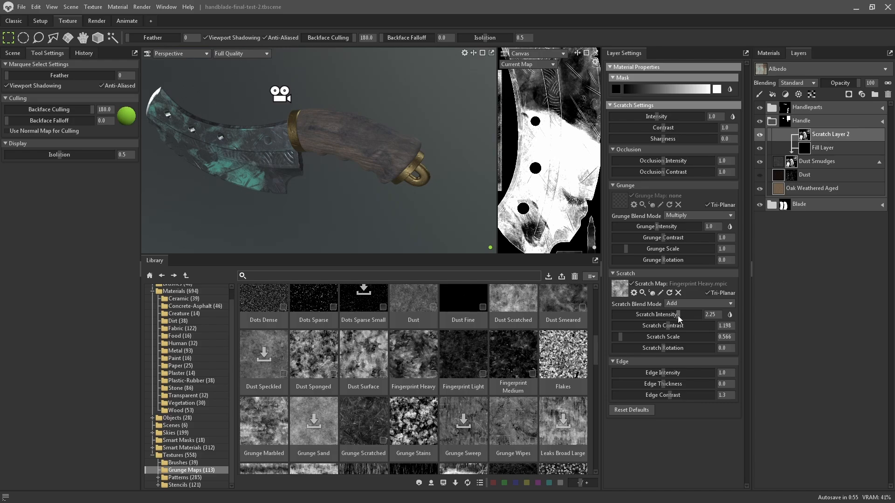
pyautogui.moveTo(679, 315); pyautogui.dragTo(683, 315)
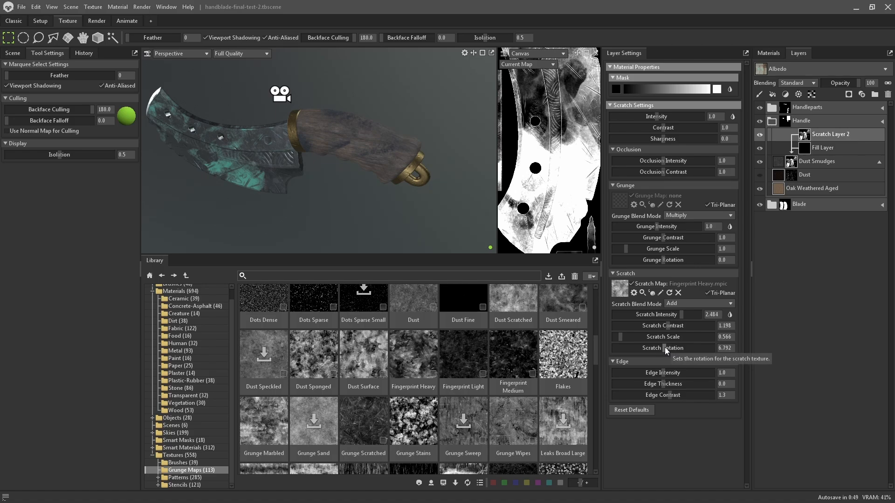
pyautogui.moveTo(665, 348); pyautogui.dragTo(664, 347)
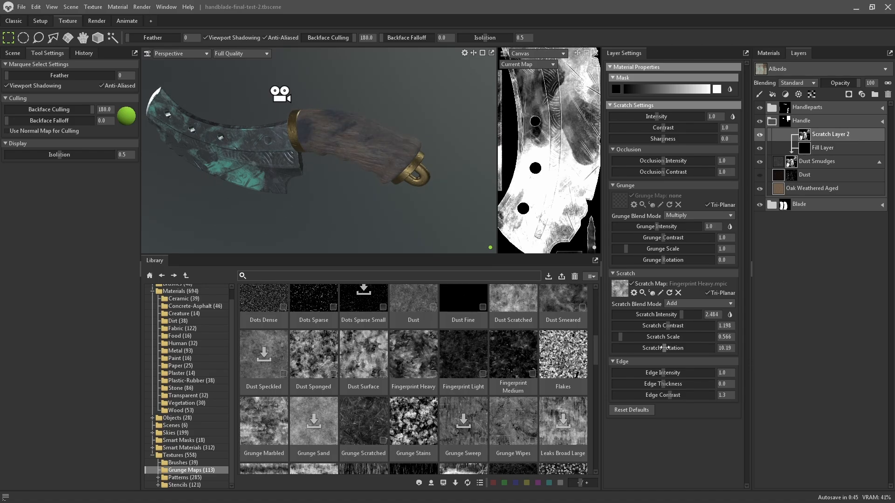
pyautogui.moveTo(316, 140); pyautogui.dragTo(387, 157)
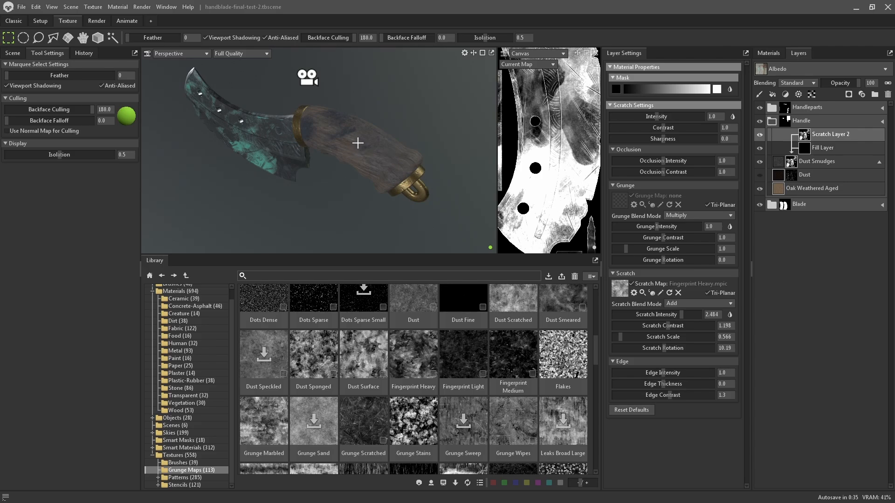
pyautogui.moveTo(353, 167)
pyautogui.mouseDown()
pyautogui.moveTo(391, 170)
pyautogui.moveTo(356, 140)
pyautogui.moveTo(372, 153)
pyautogui.moveTo(393, 135)
pyautogui.moveTo(317, 153)
pyautogui.moveTo(371, 168)
pyautogui.moveTo(356, 159)
pyautogui.mouseUp()
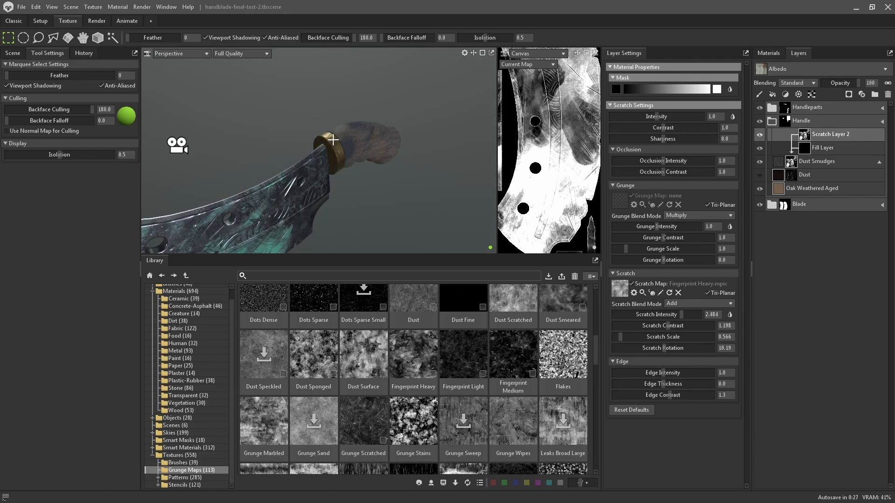
pyautogui.moveTo(374, 165); pyautogui.dragTo(308, 176)
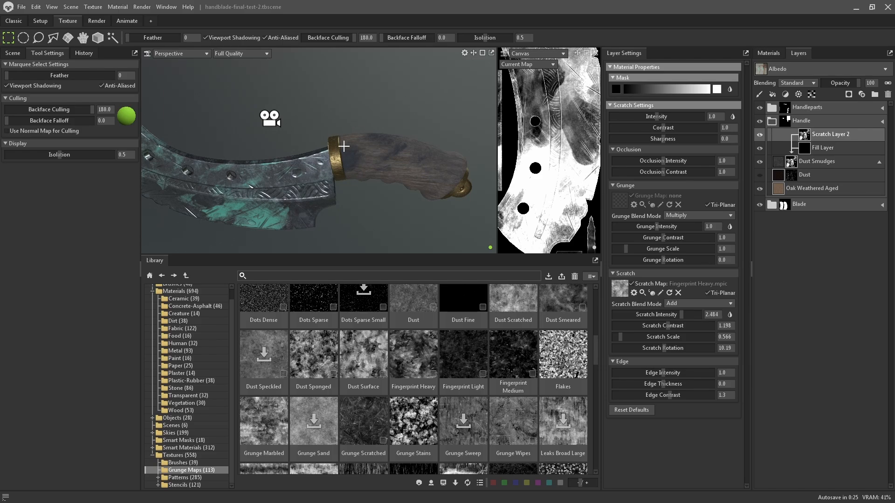
pyautogui.moveTo(343, 146)
pyautogui.mouseDown()
pyautogui.moveTo(408, 167)
pyautogui.moveTo(335, 180)
pyautogui.moveTo(400, 169)
pyautogui.moveTo(351, 178)
pyautogui.moveTo(391, 159)
pyautogui.moveTo(325, 176)
pyautogui.moveTo(328, 156)
pyautogui.moveTo(339, 152)
pyautogui.moveTo(320, 172)
pyautogui.moveTo(387, 164)
pyautogui.moveTo(320, 156)
pyautogui.moveTo(316, 168)
pyautogui.moveTo(303, 160)
pyautogui.moveTo(370, 144)
pyautogui.moveTo(346, 142)
pyautogui.moveTo(336, 161)
pyautogui.moveTo(409, 140)
pyautogui.moveTo(341, 162)
pyautogui.mouseUp()
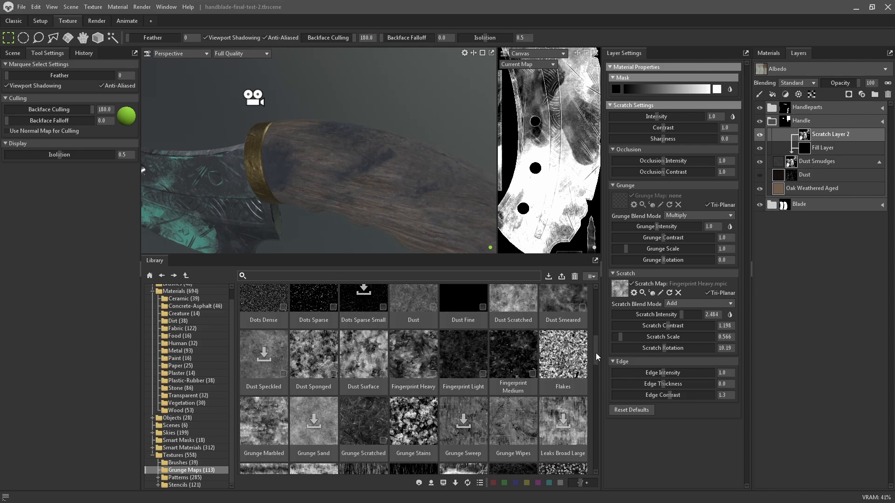
# Assign the Dents Cloudy texture from the Grunge Maps library as the scratch layer's Grunge Map
pyautogui.moveTo(596, 354)
pyautogui.mouseDown()
pyautogui.moveTo(597, 304)
pyautogui.moveTo(600, 323)
pyautogui.mouseUp()
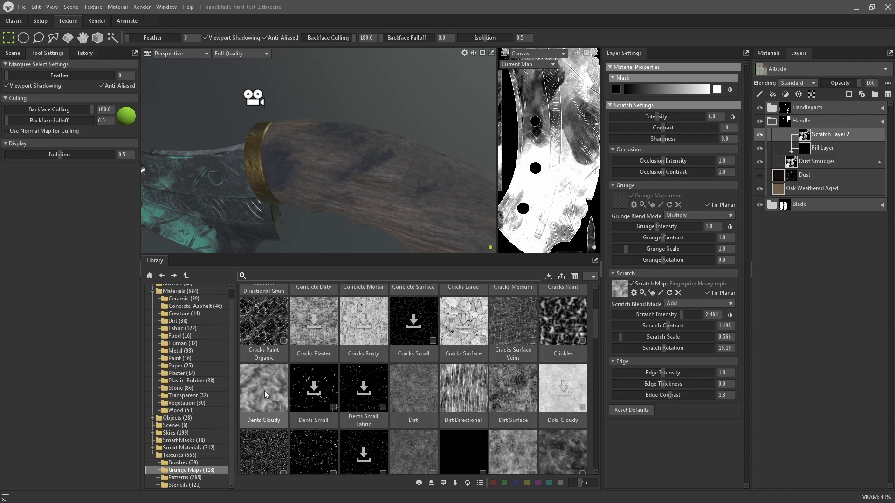
pyautogui.moveTo(266, 392); pyautogui.dragTo(620, 200)
pyautogui.click(619, 200)
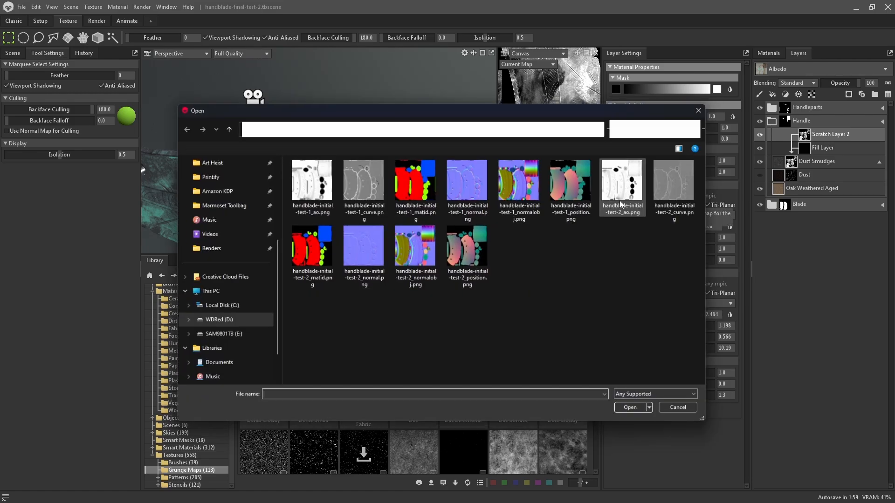
pyautogui.click(692, 413)
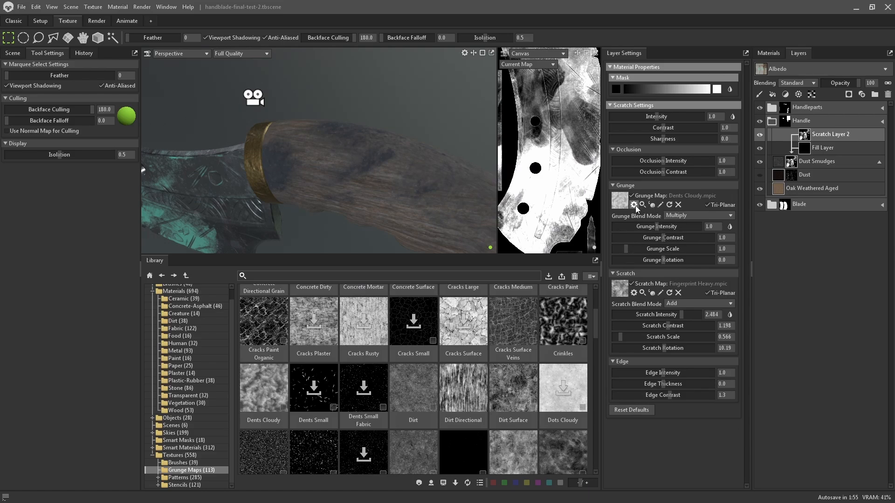
# Set the Grunge Intensity to 2.73 and Grunge Contrast to 3.668, and inspect the mask on the texture canvas
pyautogui.moveTo(656, 225); pyautogui.dragTo(703, 231)
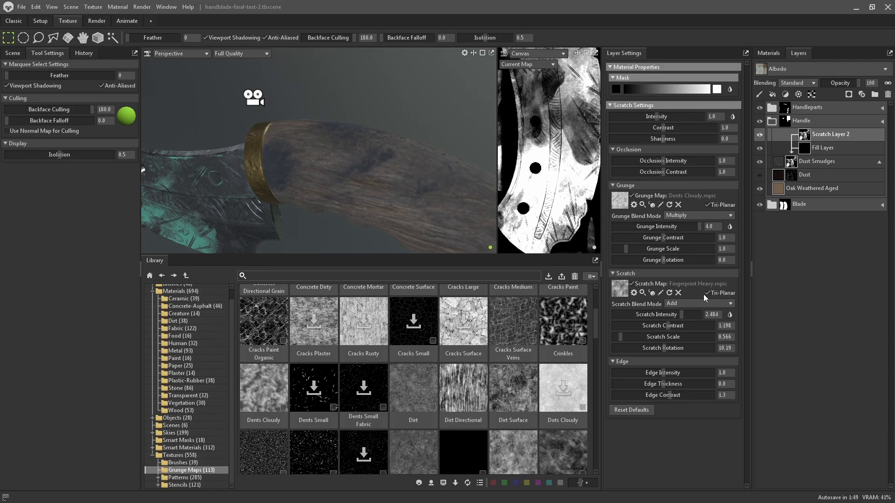
pyautogui.moveTo(702, 229); pyautogui.dragTo(707, 246)
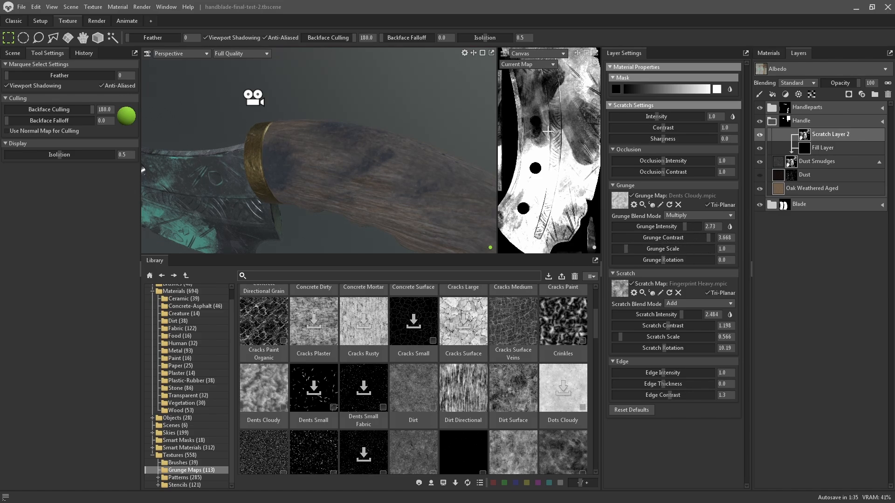
pyautogui.scroll(-4, 559, 160)
pyautogui.moveTo(571, 152); pyautogui.dragTo(543, 163, button='middle')
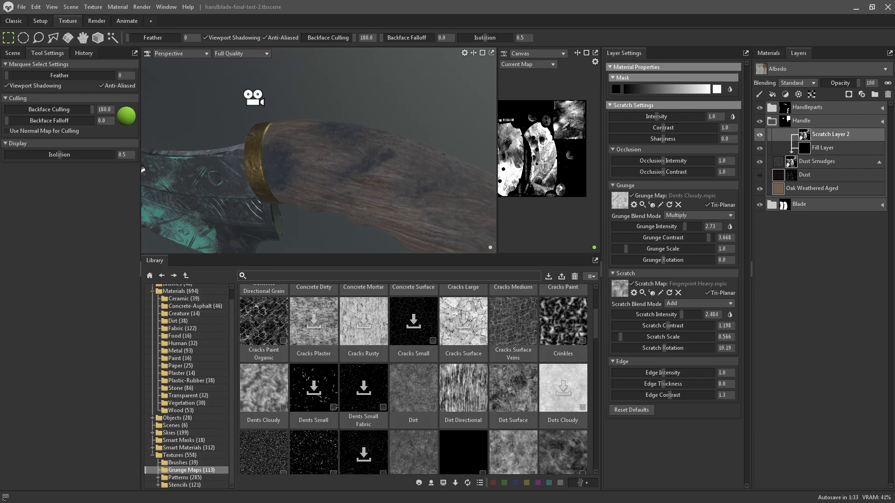
pyautogui.scroll(5, 565, 114)
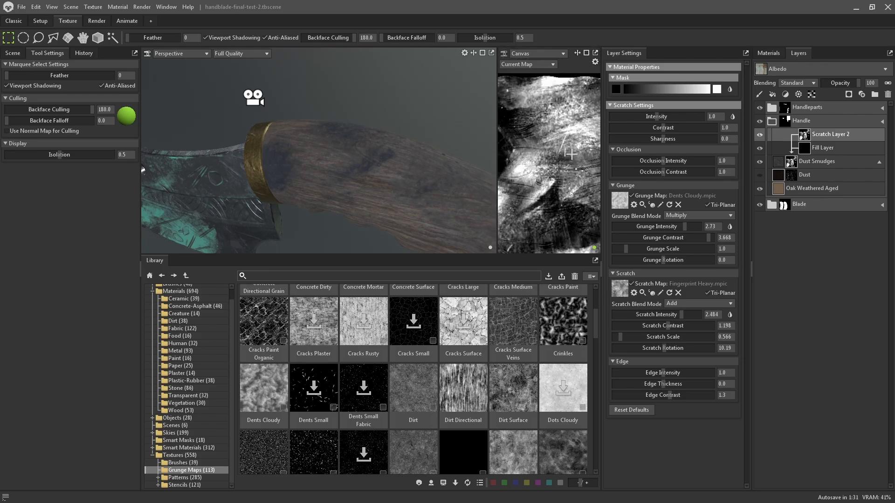
pyautogui.scroll(-3, 571, 154)
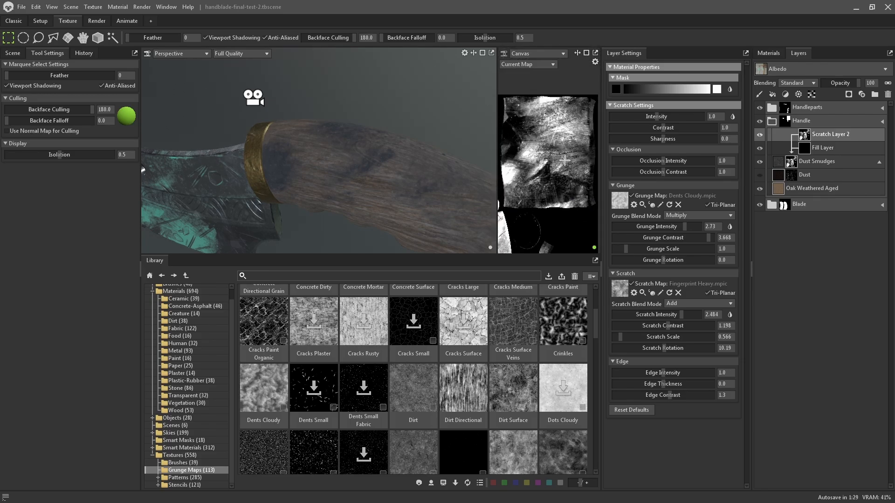
# Set the scratch layer's Grunge Contrast to 2.056 and Grunge Intensity to 4.0, checking the mask on the texture canvas
pyautogui.moveTo(709, 239)
pyautogui.mouseDown()
pyautogui.moveTo(633, 237)
pyautogui.moveTo(697, 238)
pyautogui.mouseUp()
pyautogui.scroll(3, 576, 138)
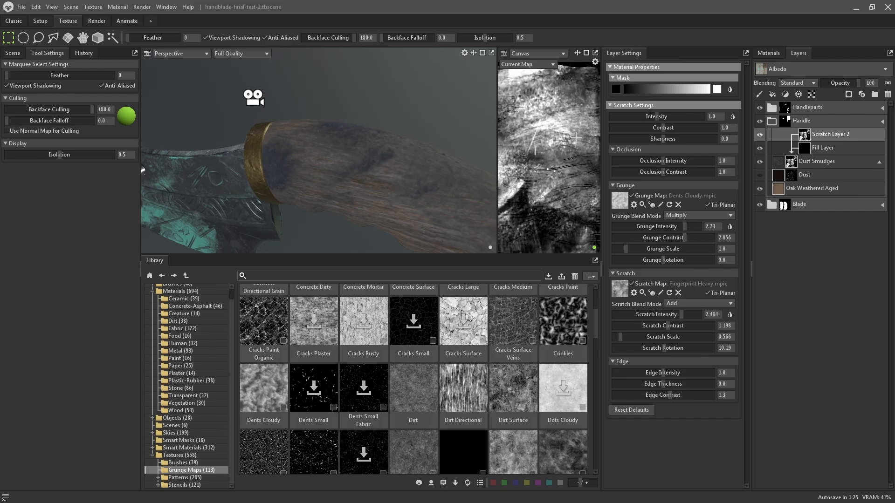
pyautogui.scroll(3, 574, 182)
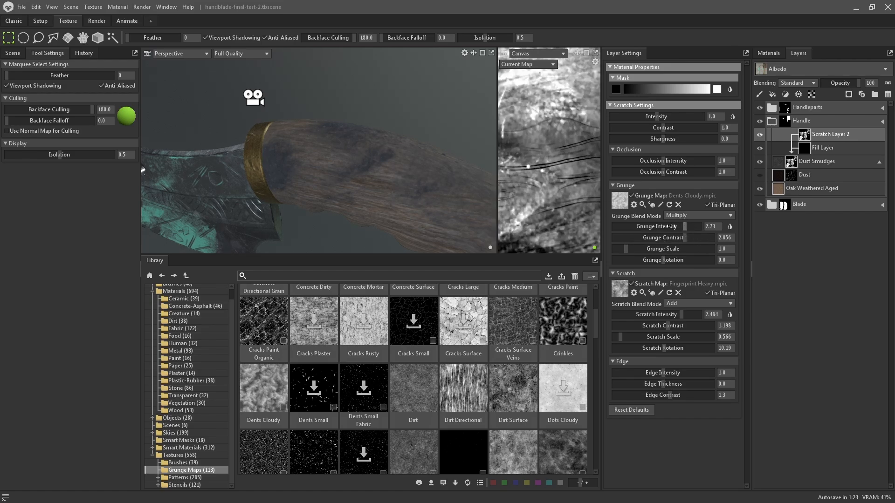
pyautogui.moveTo(672, 226); pyautogui.dragTo(701, 230)
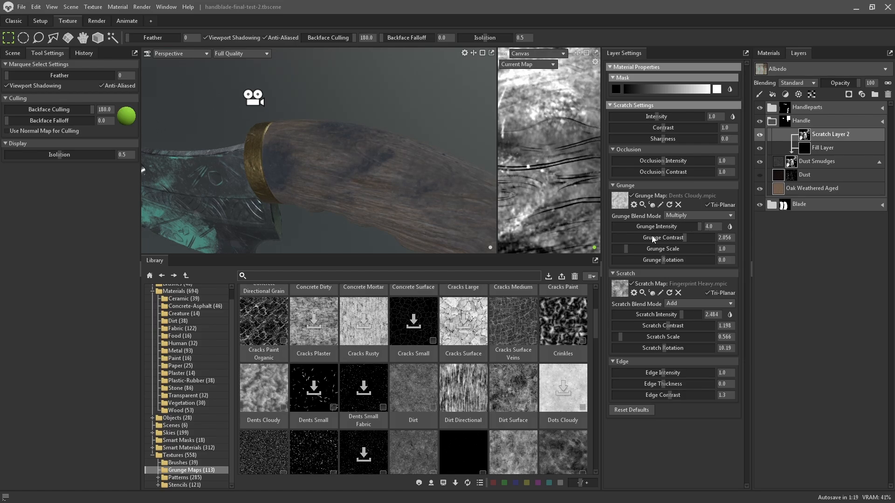
pyautogui.moveTo(450, 172); pyautogui.dragTo(421, 169)
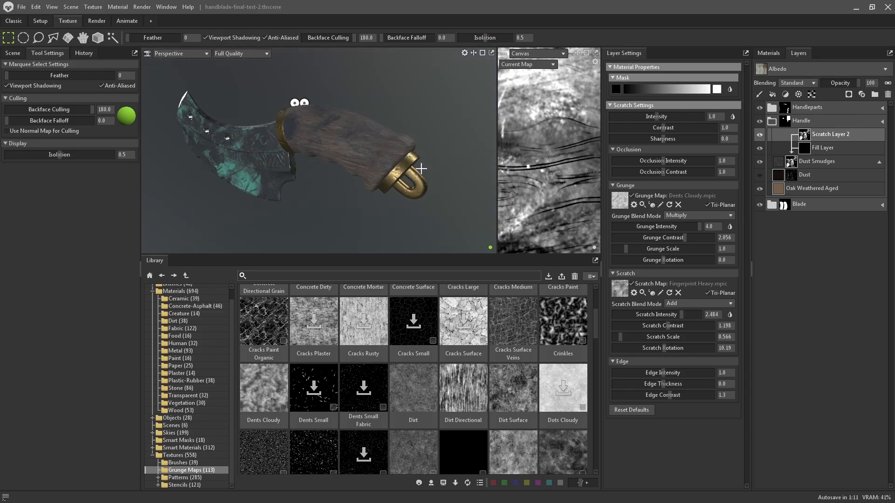
# Lower the Roughness of the handle's Oak Weathered Aged layer to 0.548 and inspect the wood up close
pyautogui.click(782, 192)
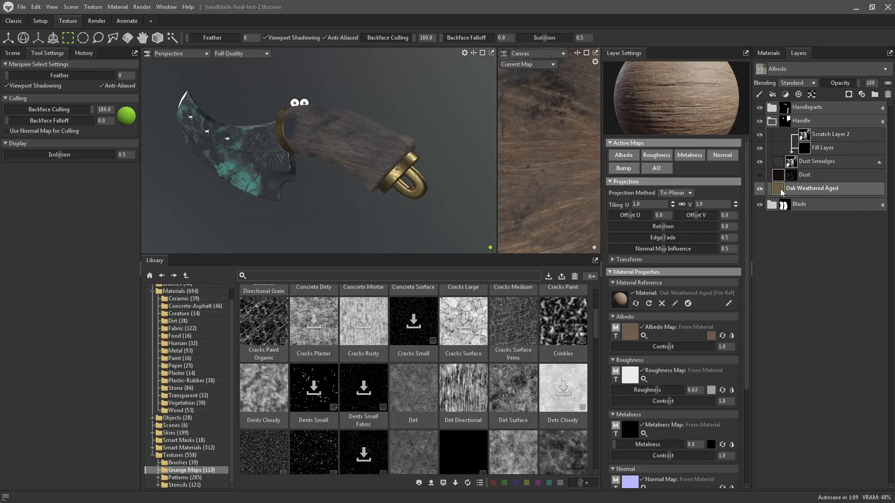
pyautogui.moveTo(656, 391); pyautogui.dragTo(651, 390)
pyautogui.keyDown('alt'); pyautogui.moveTo(340, 182); pyautogui.dragTo(372, 175); pyautogui.keyUp('alt')
pyautogui.scroll(5, 356, 186)
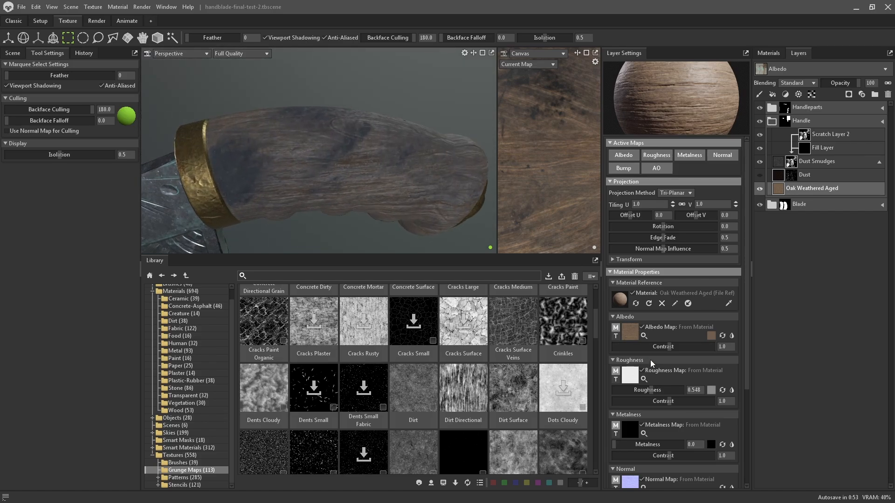
# Try a Bump value of 0.904 on the Oak Weathered Aged layer, and reset it to its default
pyautogui.scroll(-3, 661, 379)
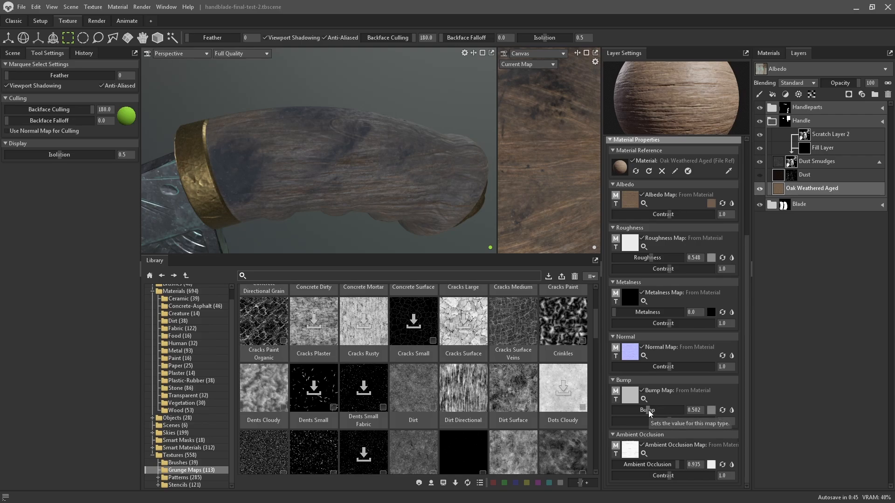
pyautogui.moveTo(648, 410); pyautogui.dragTo(709, 416)
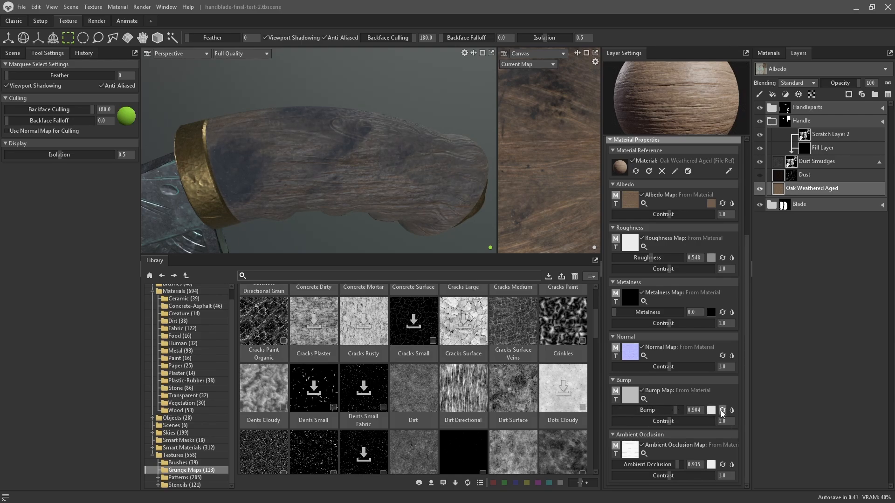
pyautogui.click(722, 410)
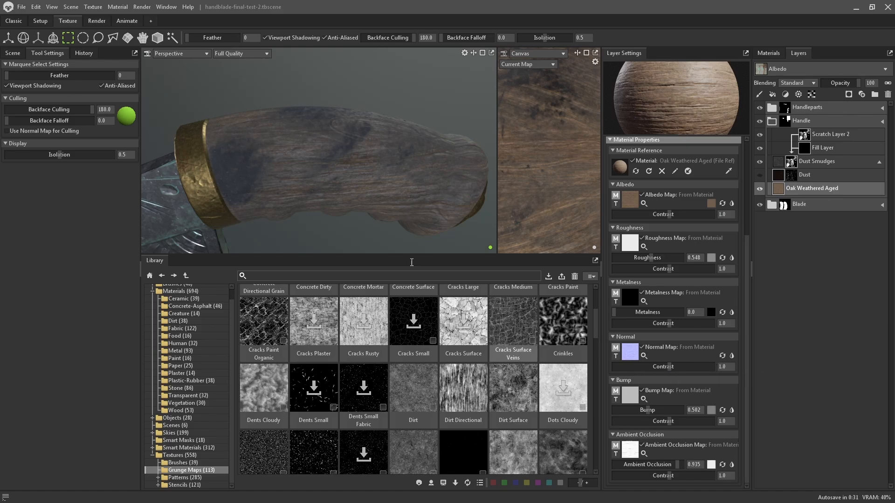
# Try a normal map Contrast of 2.784 on the Oak Weathered Aged layer, viewing the handle's grain from several angles
pyautogui.keyDown('alt'); pyautogui.moveTo(374, 173); pyautogui.dragTo(420, 200); pyautogui.keyUp('alt')
pyautogui.keyDown('alt'); pyautogui.moveTo(346, 188); pyautogui.dragTo(355, 165, button='right'); pyautogui.keyUp('alt')
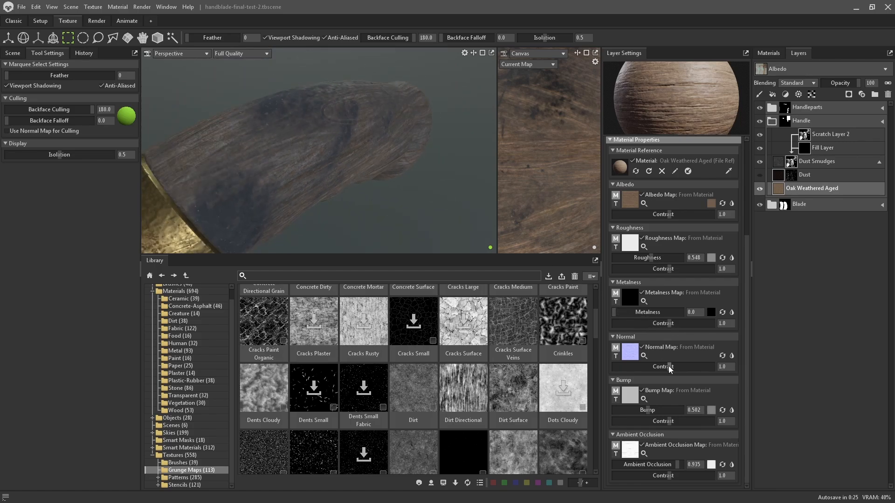
pyautogui.keyDown('alt'); pyautogui.moveTo(368, 176); pyautogui.dragTo(418, 153); pyautogui.keyUp('alt')
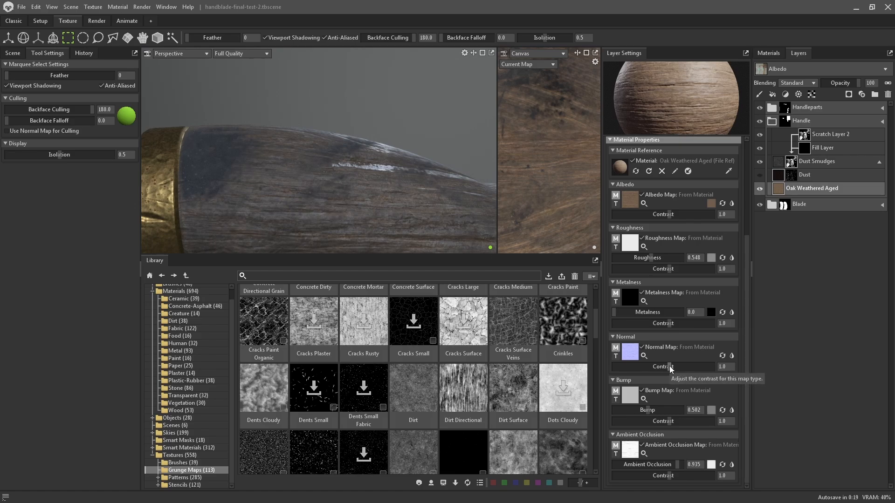
pyautogui.moveTo(671, 369); pyautogui.dragTo(693, 366)
pyautogui.moveTo(690, 368); pyautogui.dragTo(688, 367)
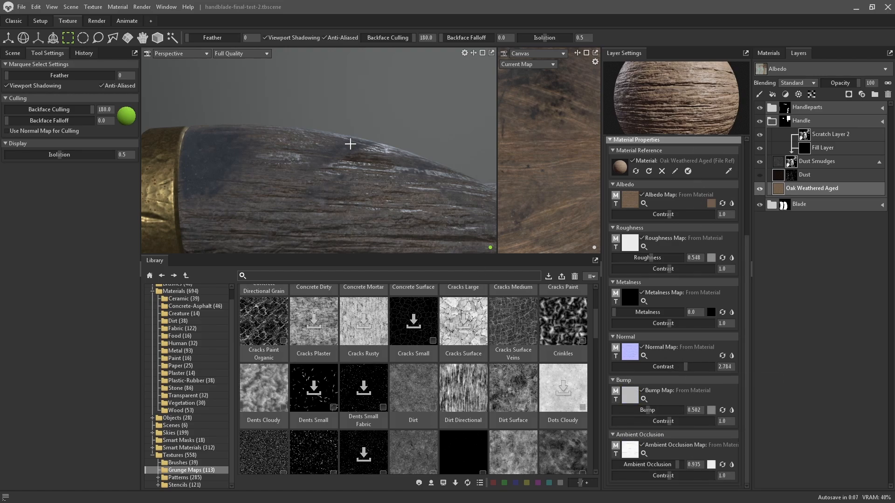
pyautogui.scroll(-4, 363, 170)
pyautogui.keyDown('alt'); pyautogui.moveTo(395, 179); pyautogui.dragTo(353, 151); pyautogui.keyUp('alt')
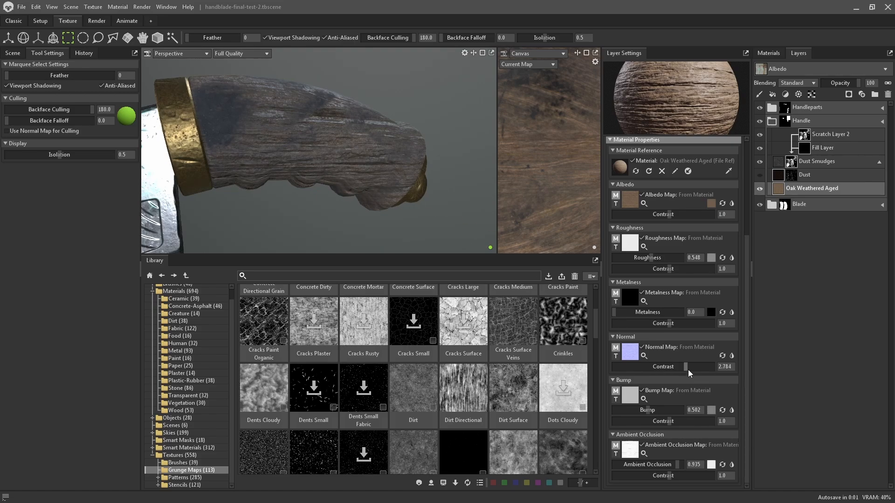
# Reduce the Oak Weathered Aged layer's normal map Contrast to 0.536, comparing lower values on the handle
pyautogui.moveTo(685, 367); pyautogui.dragTo(673, 367)
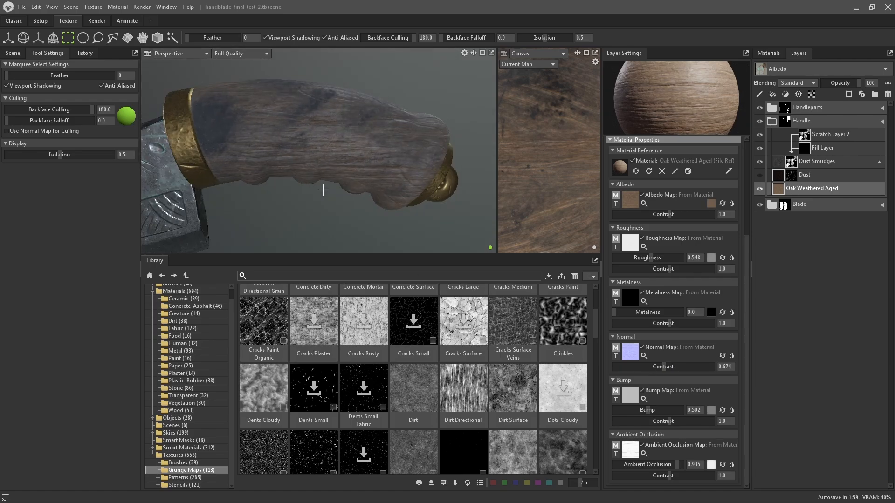
pyautogui.keyDown('alt'); pyautogui.moveTo(321, 190); pyautogui.dragTo(397, 134); pyautogui.keyUp('alt')
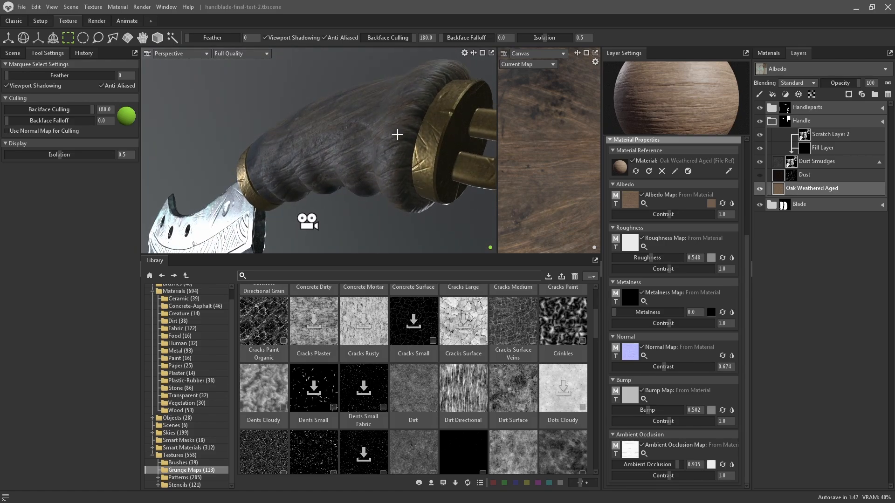
pyautogui.moveTo(670, 370); pyautogui.dragTo(658, 366)
pyautogui.keyDown('alt'); pyautogui.moveTo(373, 164); pyautogui.dragTo(258, 134); pyautogui.keyUp('alt')
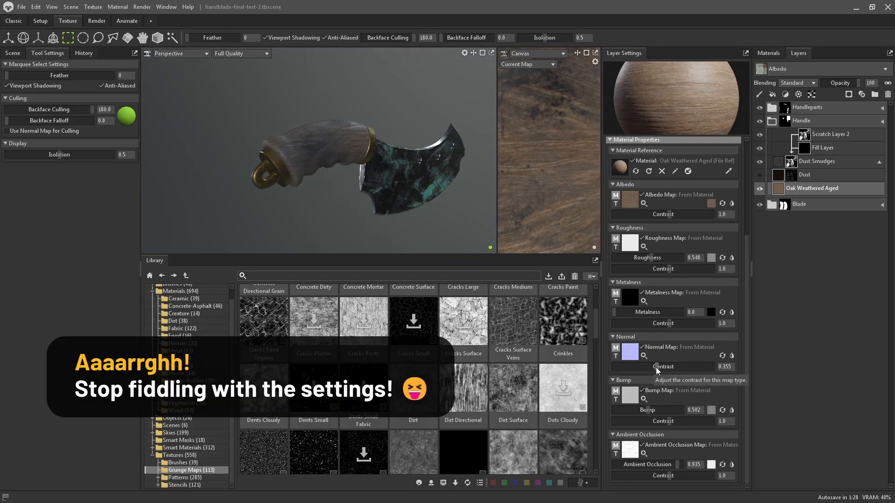
pyautogui.moveTo(655, 367); pyautogui.dragTo(660, 367)
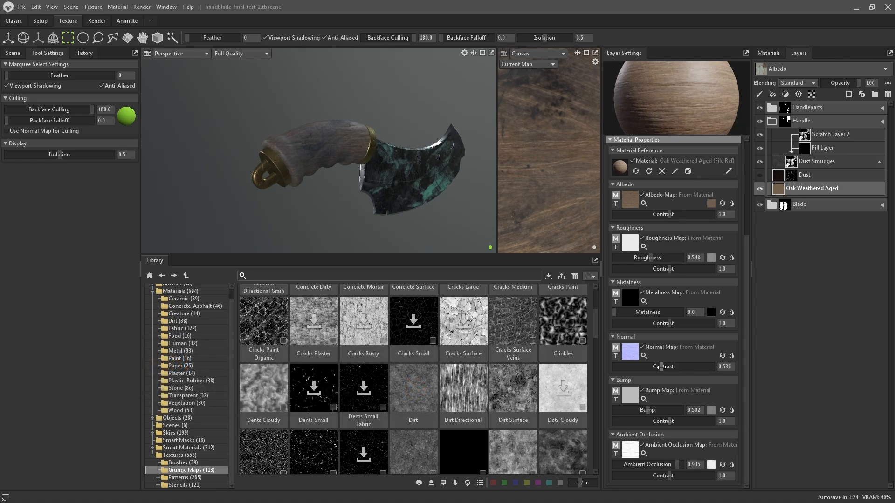
pyautogui.keyDown('alt'); pyautogui.moveTo(380, 200); pyautogui.dragTo(355, 161); pyautogui.keyUp('alt')
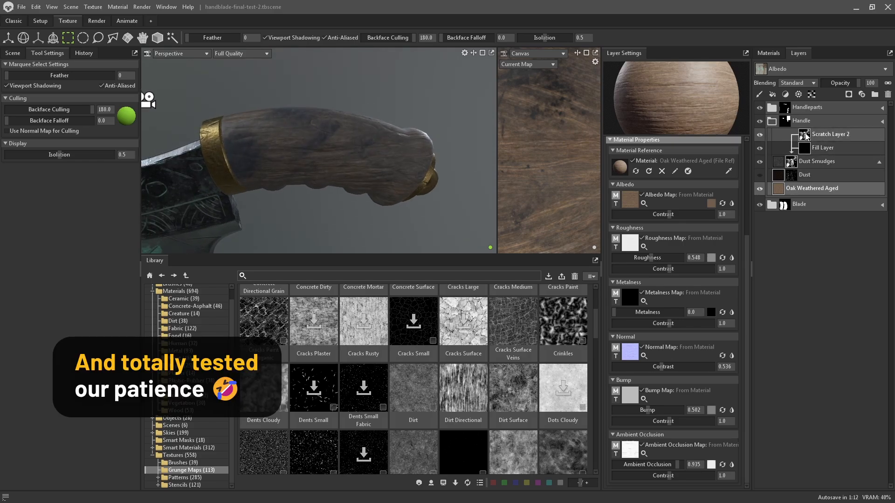
# Review the settings of Scratch Layer 2 and the Dust Smudges material, and preview the Dust Smudges albedo map
pyautogui.click(832, 135)
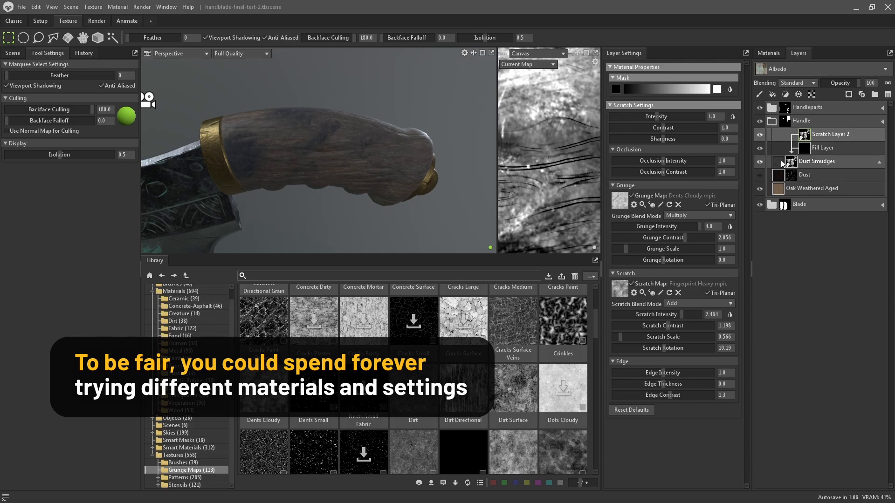
pyautogui.click(782, 160)
pyautogui.click(791, 135)
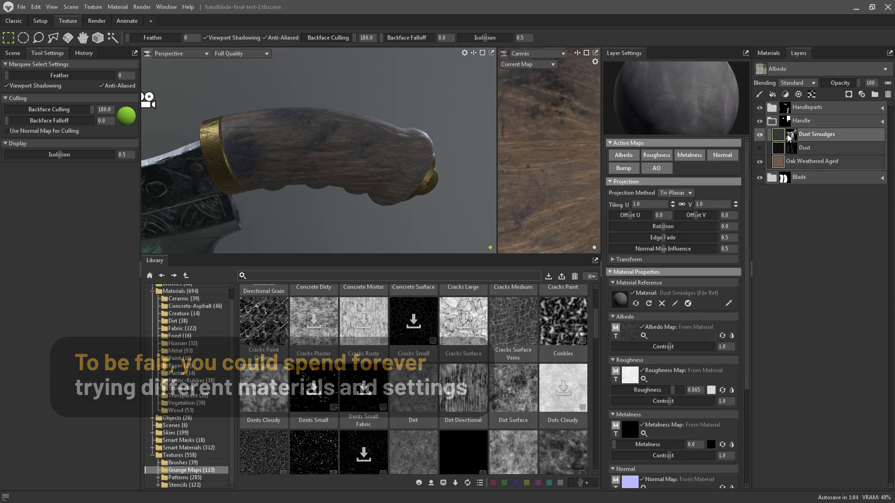
pyautogui.click(808, 139)
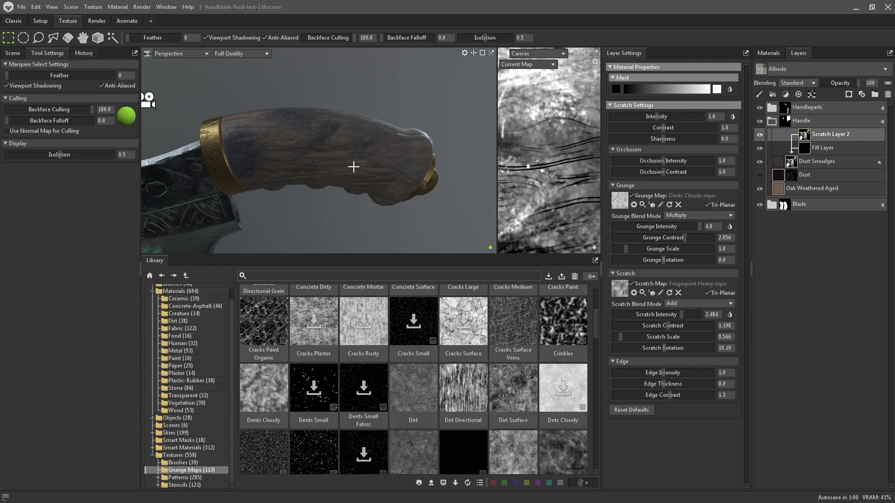
pyautogui.keyDown('alt'); pyautogui.moveTo(353, 167); pyautogui.dragTo(509, 166); pyautogui.keyUp('alt')
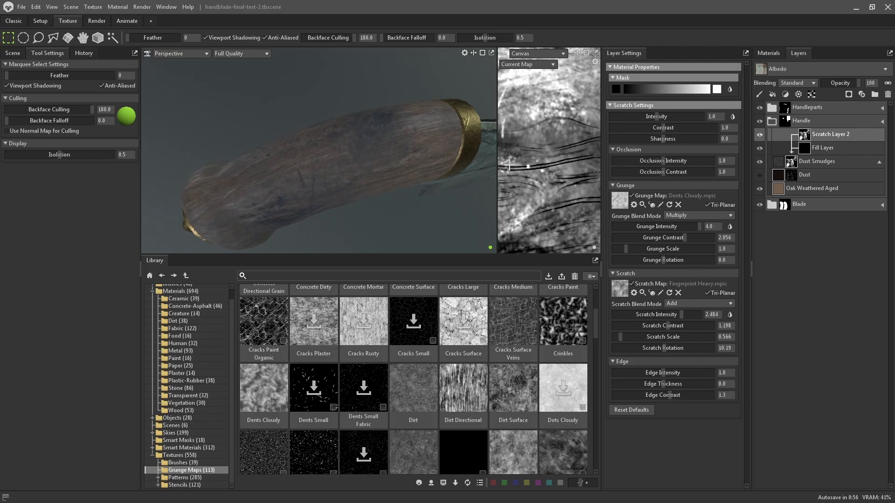
pyautogui.click(778, 161)
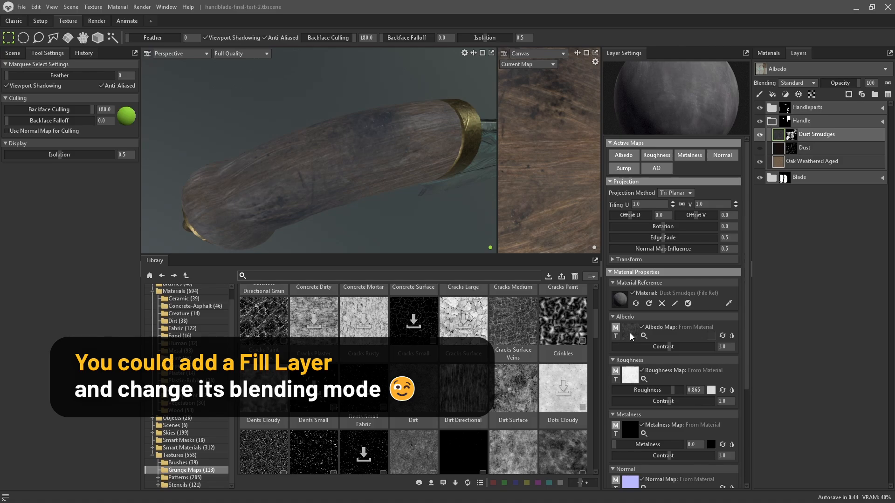
pyautogui.click(644, 336)
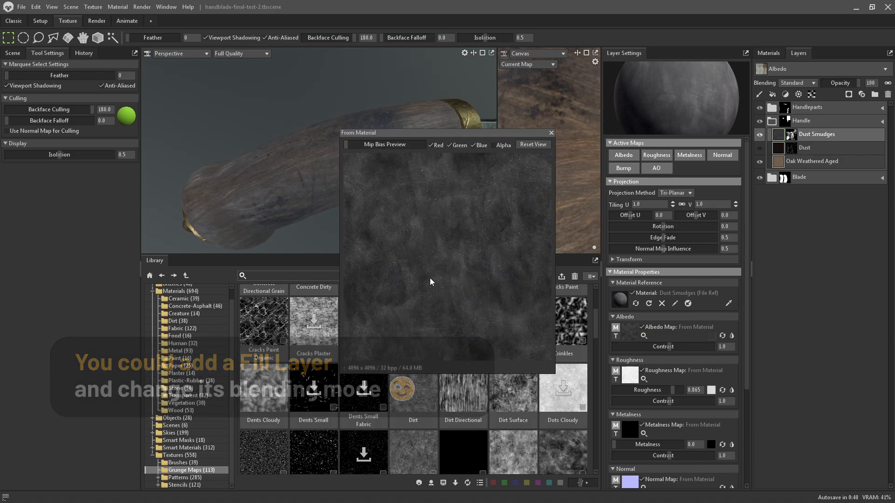
pyautogui.click(551, 133)
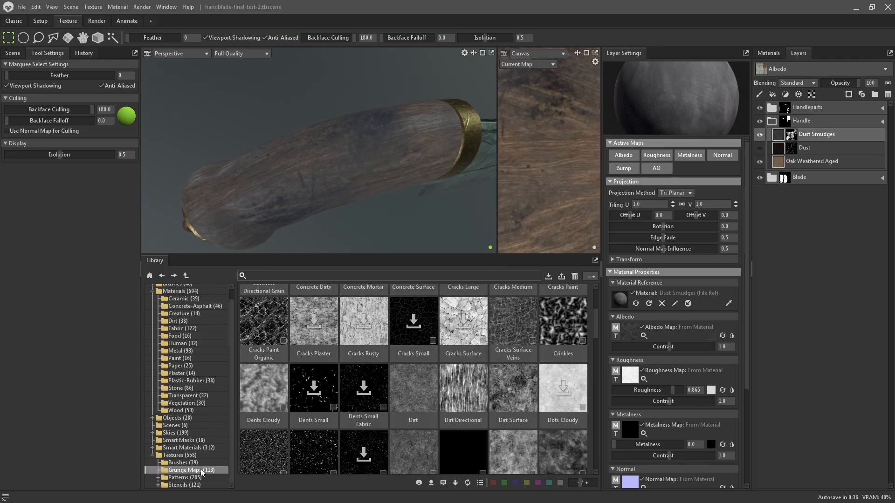
# Make the hidden Dust layer in the Handle group visible and inspect the handle with Scratch Layer 2 selected
pyautogui.click(792, 135)
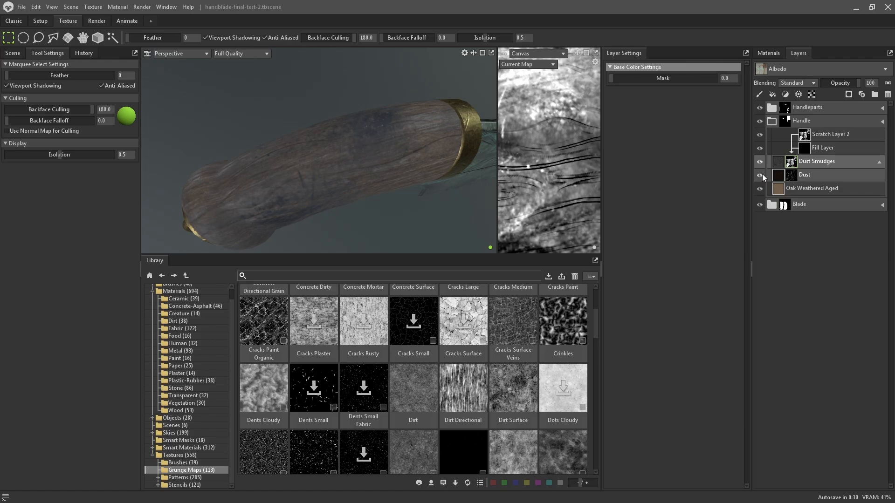
pyautogui.keyDown('alt'); pyautogui.moveTo(329, 179); pyautogui.dragTo(385, 150); pyautogui.keyUp('alt')
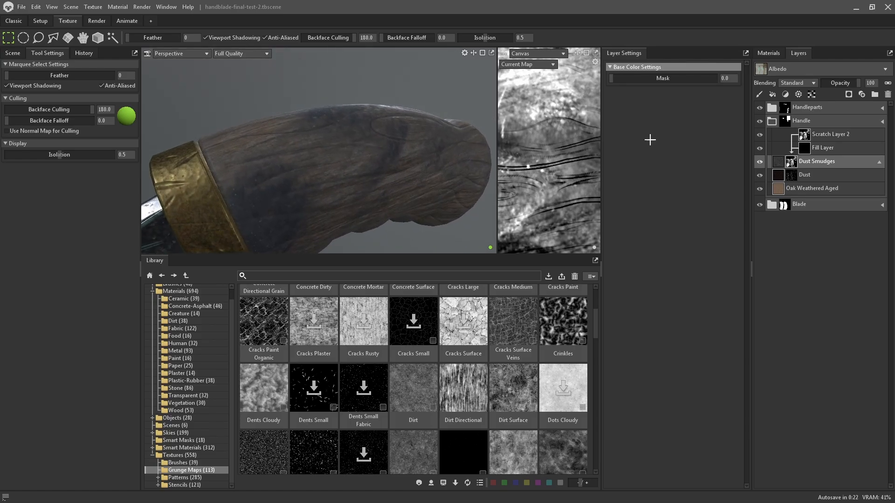
pyautogui.click(830, 134)
pyautogui.keyDown('alt'); pyautogui.moveTo(401, 194); pyautogui.dragTo(391, 174); pyautogui.keyUp('alt')
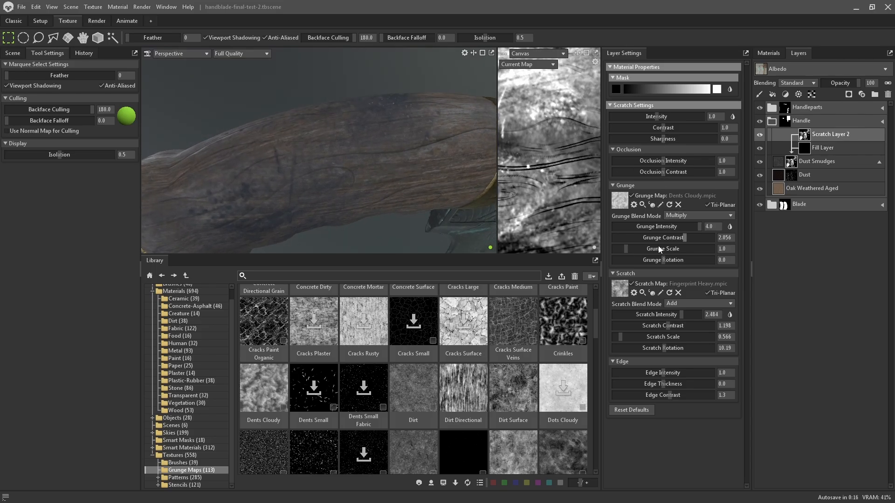
pyautogui.keyDown('alt'); pyautogui.moveTo(393, 155); pyautogui.dragTo(394, 157); pyautogui.keyUp('alt')
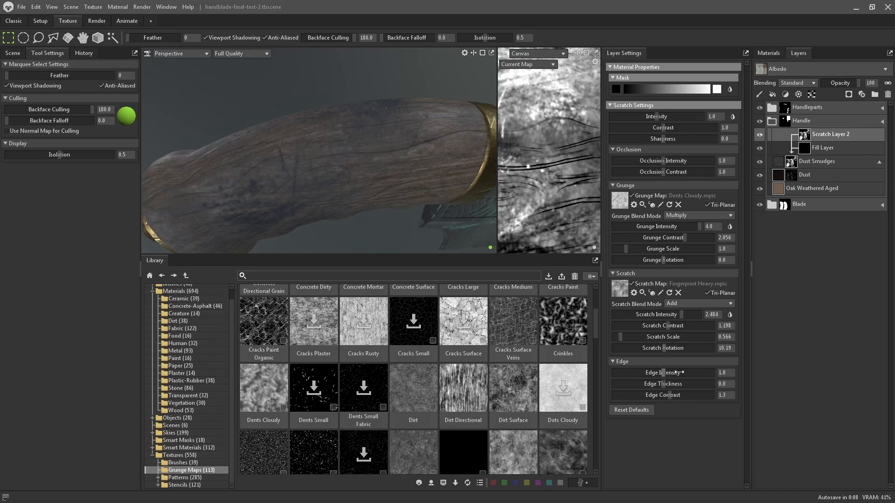
# Set Scratch Layer 2's Edge Intensity to 3.112, comparing values on a widened texture canvas and on the handle
pyautogui.moveTo(664, 373)
pyautogui.mouseDown()
pyautogui.moveTo(714, 380)
pyautogui.moveTo(674, 380)
pyautogui.mouseUp()
pyautogui.scroll(-3, 551, 158)
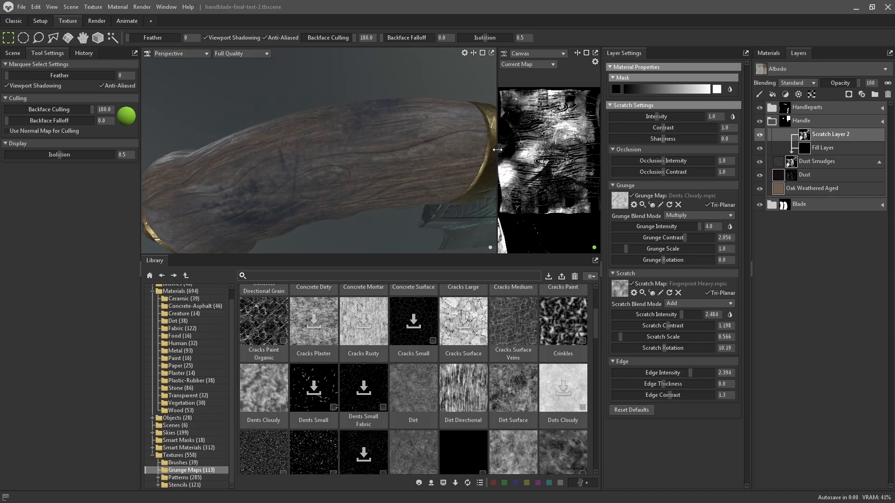
pyautogui.moveTo(497, 150); pyautogui.dragTo(460, 147)
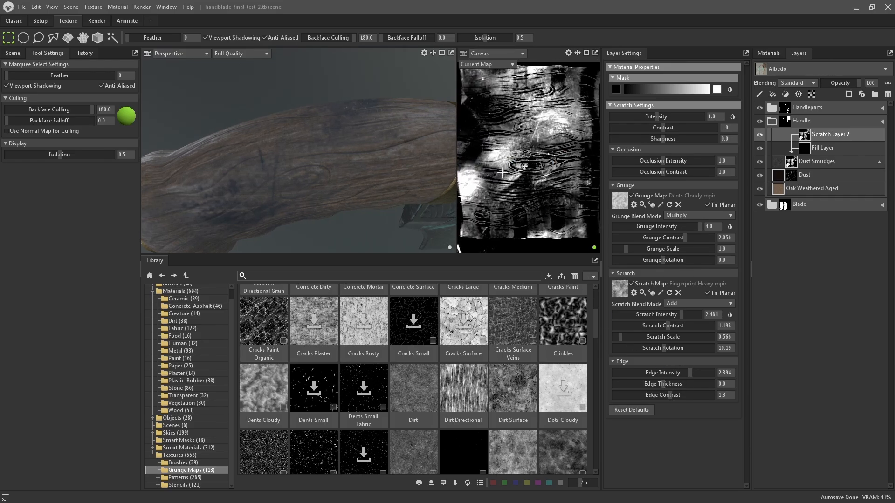
pyautogui.moveTo(689, 373); pyautogui.dragTo(651, 372)
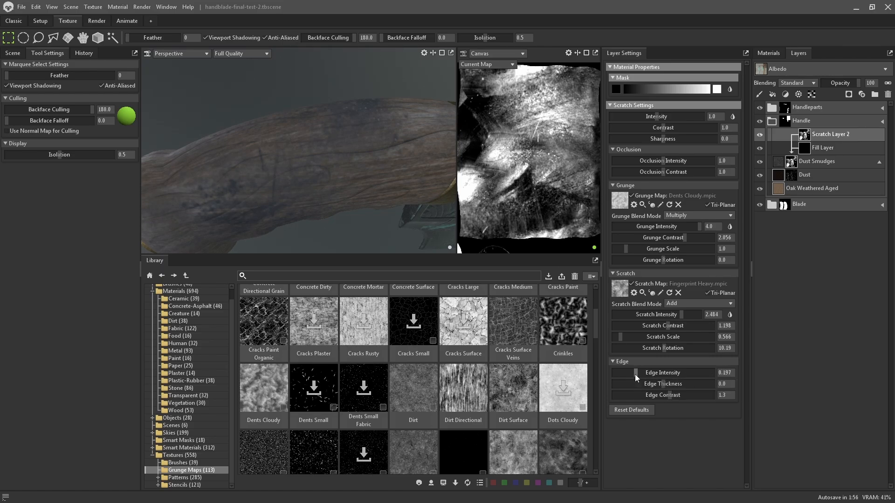
pyautogui.moveTo(636, 373); pyautogui.dragTo(697, 382)
pyautogui.scroll(-2, 288, 196)
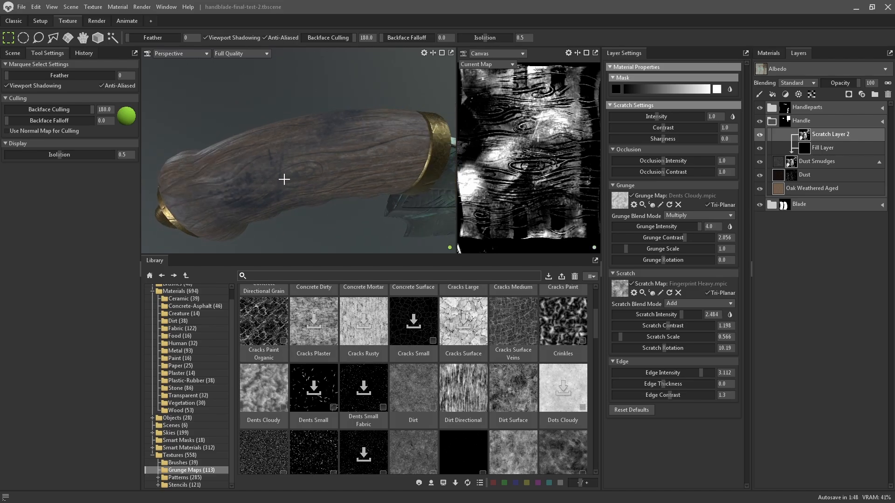
pyautogui.moveTo(285, 180); pyautogui.dragTo(325, 167)
pyautogui.scroll(3, 307, 156)
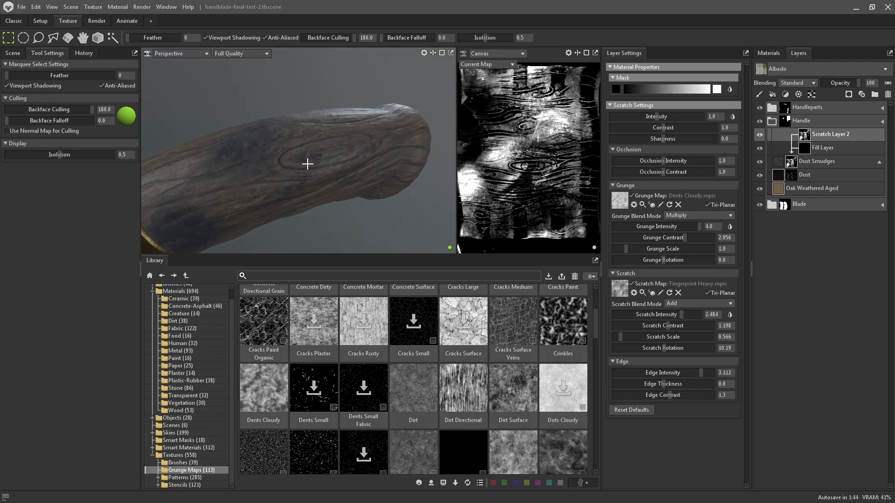
pyautogui.moveTo(304, 177)
pyautogui.mouseDown()
pyautogui.moveTo(314, 168)
pyautogui.moveTo(352, 197)
pyautogui.moveTo(351, 146)
pyautogui.moveTo(406, 181)
pyautogui.moveTo(320, 191)
pyautogui.moveTo(270, 173)
pyautogui.moveTo(303, 189)
pyautogui.mouseUp()
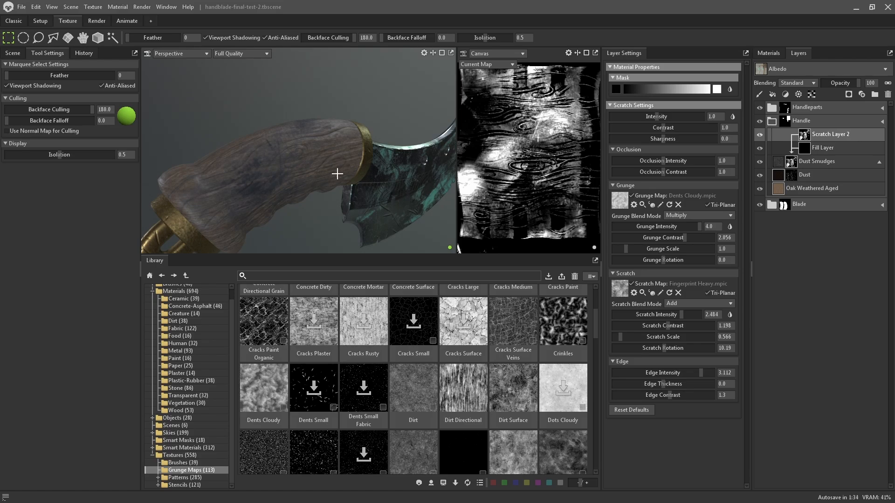
# Set the Oak Weathered Aged layer's Roughness to 0.6
pyautogui.click(777, 188)
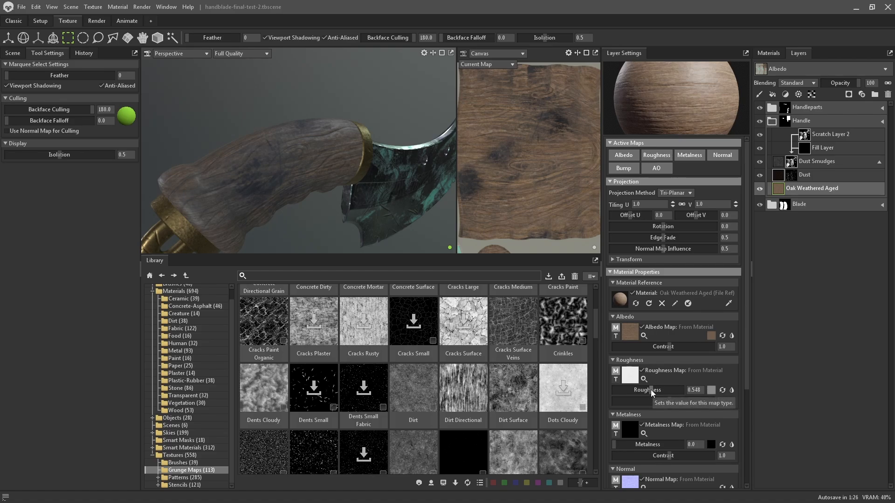
pyautogui.moveTo(651, 390); pyautogui.dragTo(663, 389)
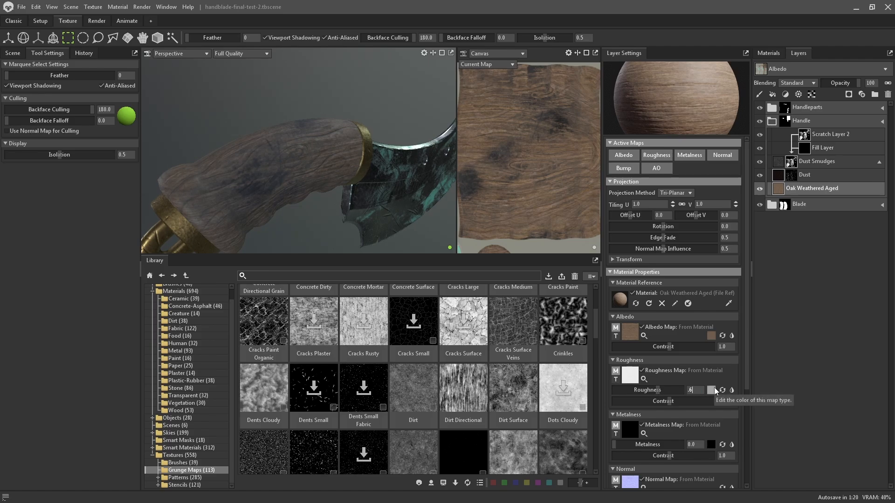
# Retune Scratch Layer 2: Scratch Intensity 1.456, Contrast 1.744, Scale 1.434, Rotation -13.58, Edge Intensity 3.454 and Edge Thickness -0.868
pyautogui.click(803, 138)
pyautogui.moveTo(306, 168)
pyautogui.mouseDown()
pyautogui.moveTo(376, 166)
pyautogui.moveTo(396, 194)
pyautogui.moveTo(371, 179)
pyautogui.moveTo(314, 180)
pyautogui.mouseUp()
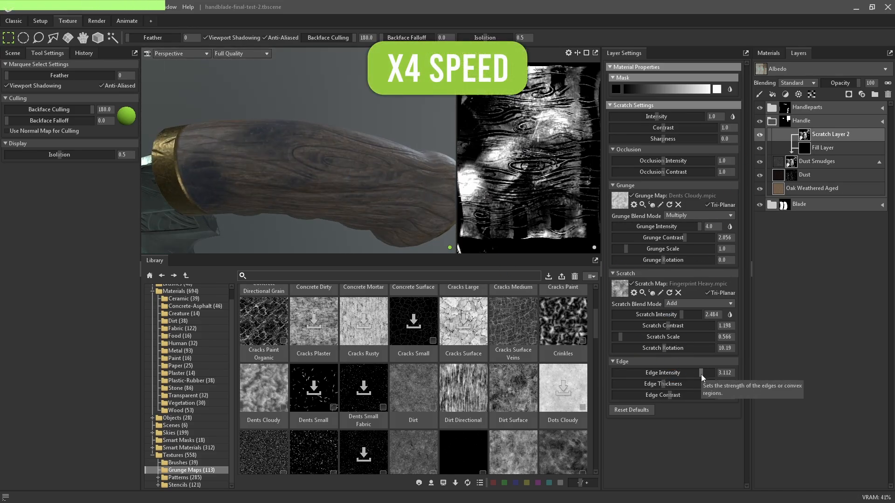
pyautogui.moveTo(701, 373); pyautogui.dragTo(643, 384)
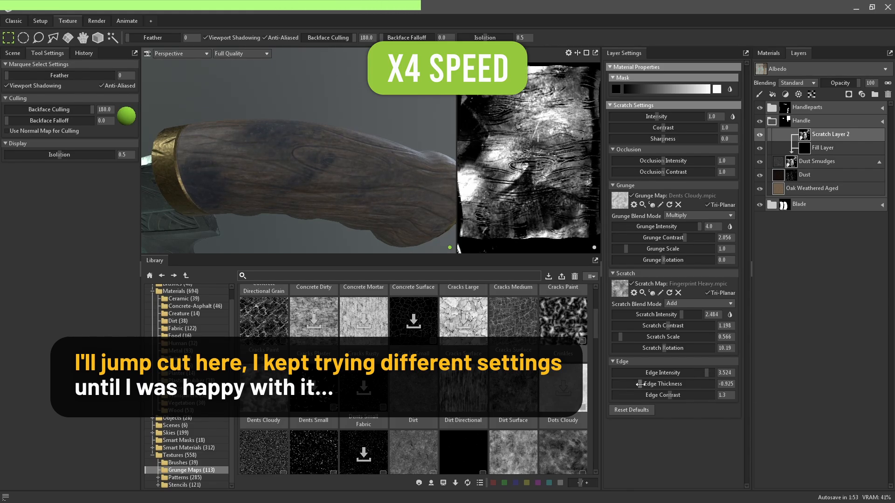
pyautogui.moveTo(670, 326); pyautogui.dragTo(674, 328)
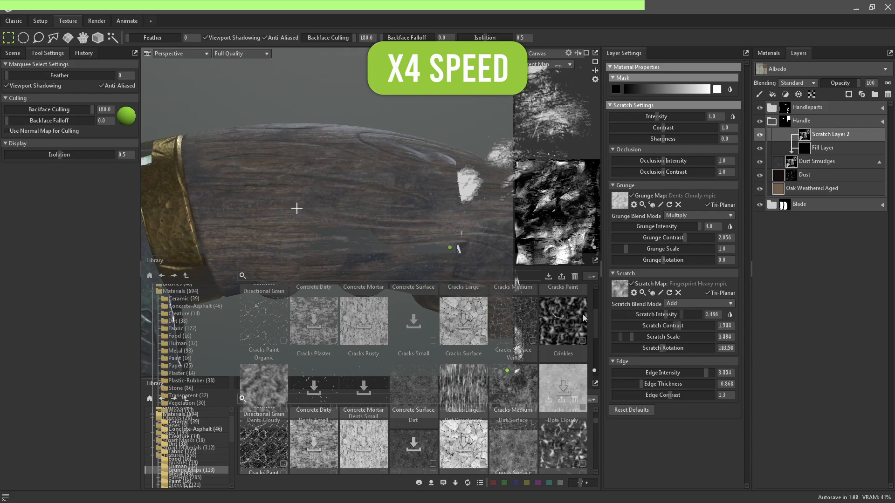
pyautogui.moveTo(296, 206)
pyautogui.mouseDown(button='middle')
pyautogui.moveTo(402, 247)
pyautogui.moveTo(360, 240)
pyautogui.moveTo(396, 242)
pyautogui.moveTo(396, 284)
pyautogui.mouseUp(button='middle')
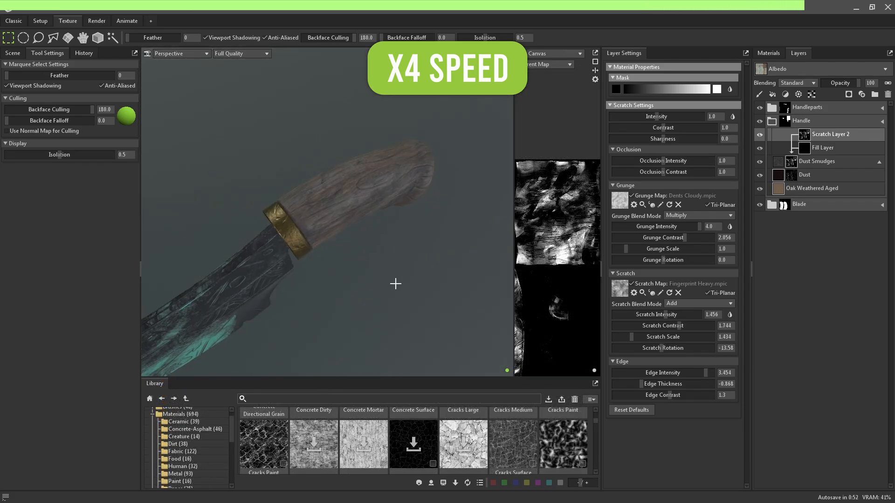
# Collapse the Dust Smudges mask layers, and compare the handle with the Dust and Dust Smudges layers hidden and shown
pyautogui.click(880, 164)
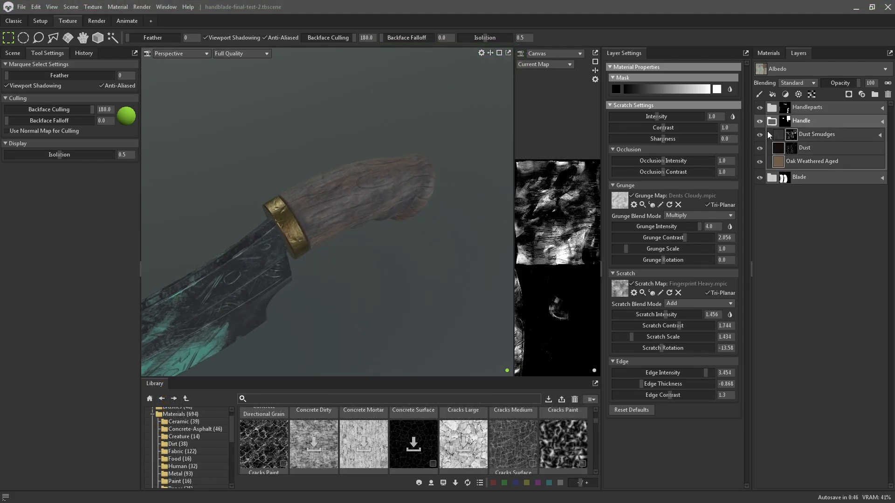
pyautogui.click(760, 147)
pyautogui.click(760, 135)
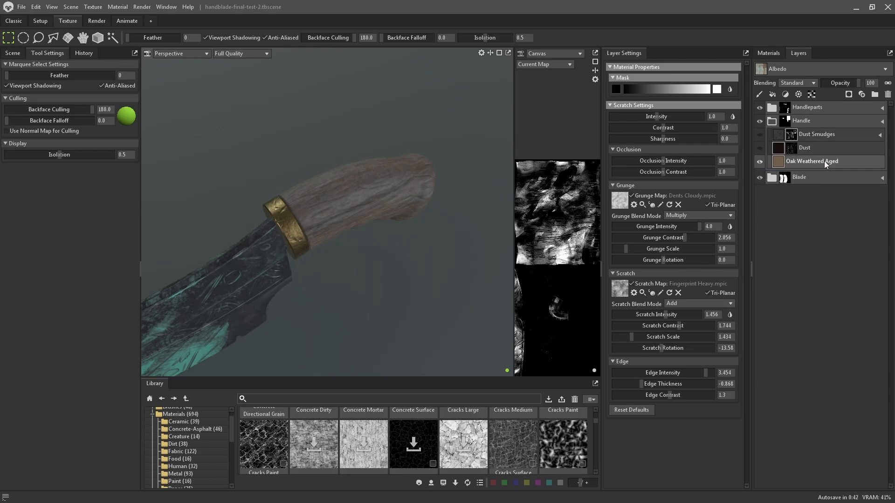
pyautogui.click(761, 150)
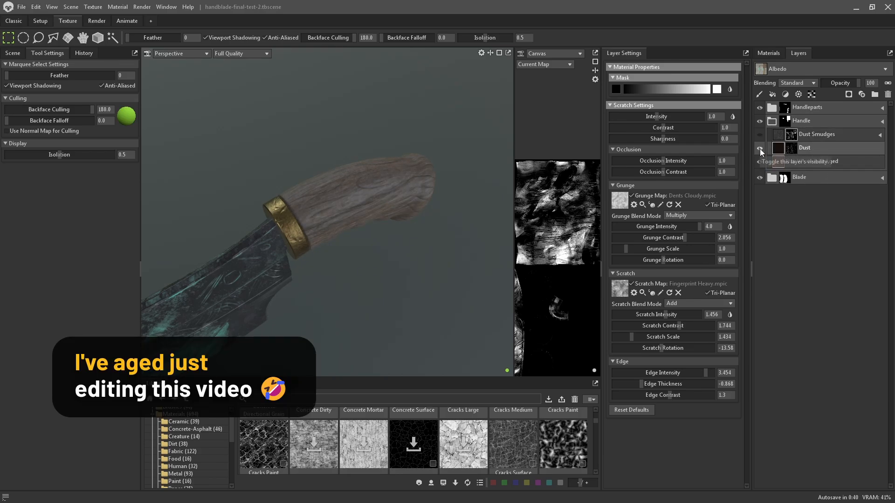
pyautogui.keyDown('alt'); pyautogui.moveTo(399, 154); pyautogui.dragTo(409, 174); pyautogui.keyUp('alt')
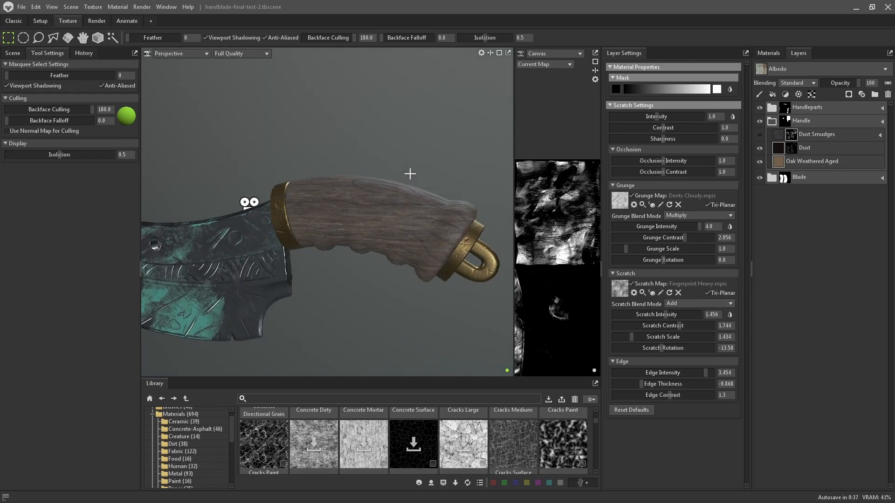
pyautogui.click(759, 135)
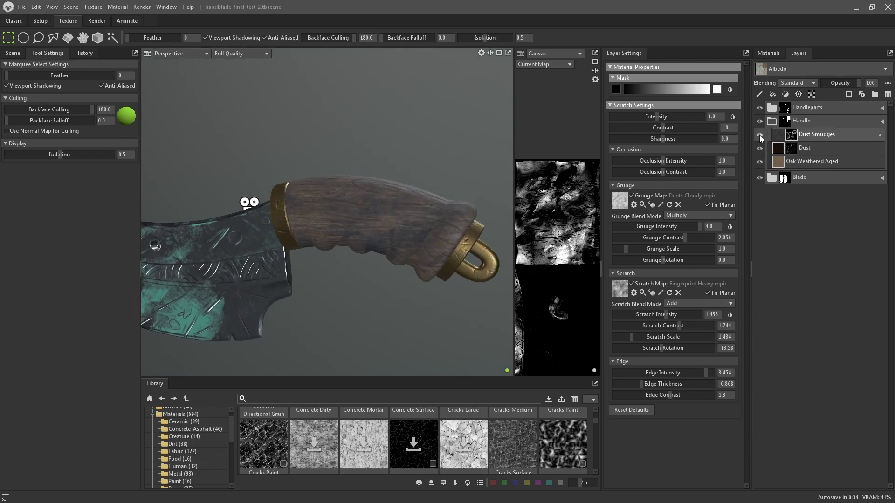
pyautogui.moveTo(351, 218)
pyautogui.keyDown('alt'); pyautogui.mouseDown()
pyautogui.moveTo(359, 257)
pyautogui.moveTo(394, 255)
pyautogui.moveTo(349, 221)
pyautogui.moveTo(370, 223)
pyautogui.mouseUp(); pyautogui.keyUp('alt')
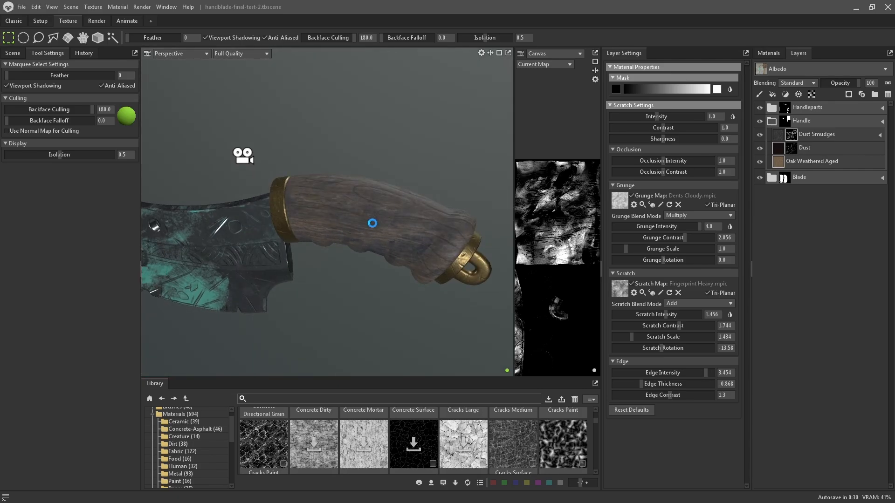
# Collapse the Handle group, expand the Handleparts group and inspect the knife and its bronze parts
pyautogui.click(771, 122)
pyautogui.click(772, 108)
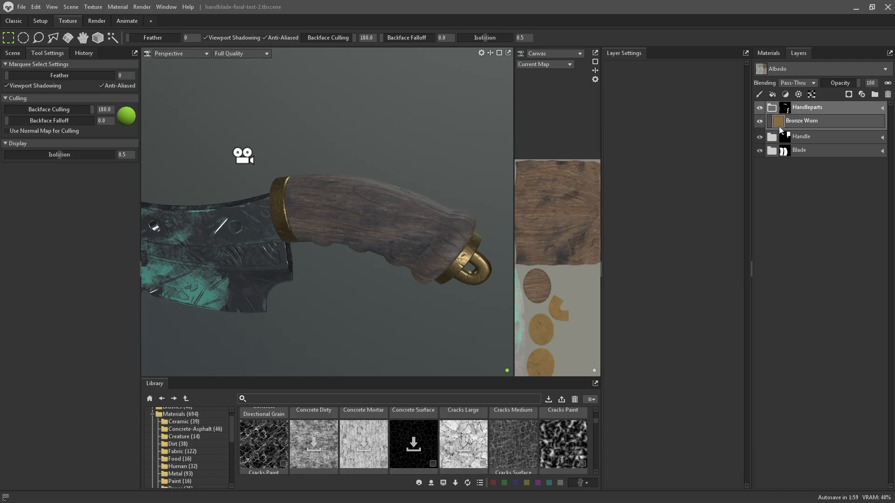
pyautogui.keyDown('alt'); pyautogui.moveTo(400, 217); pyautogui.dragTo(346, 235); pyautogui.keyUp('alt')
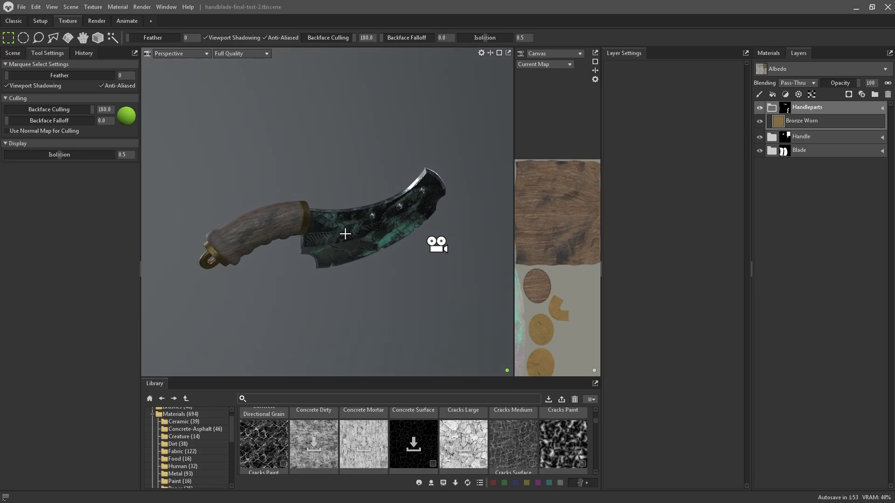
pyautogui.scroll(5, 347, 234)
pyautogui.keyDown('alt'); pyautogui.moveTo(404, 218); pyautogui.dragTo(339, 209); pyautogui.keyUp('alt')
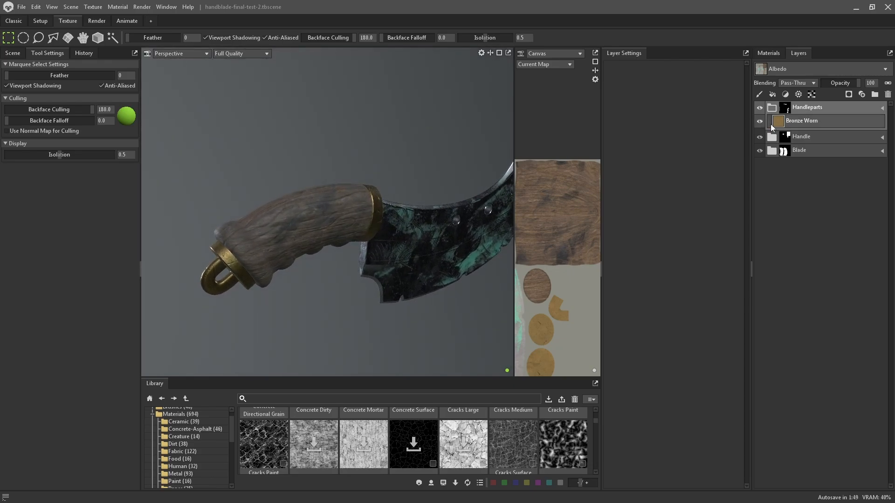
# Download the Silver Aged metal smart material from the library and add it above Bronze Worn in the Handleparts group
pyautogui.moveTo(370, 376); pyautogui.dragTo(382, 262)
pyautogui.click(180, 359)
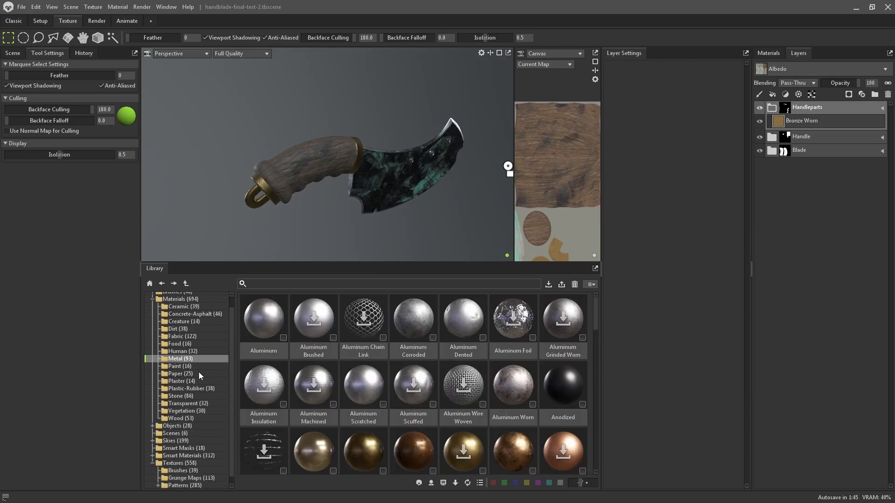
pyautogui.click(185, 459)
pyautogui.click(152, 456)
pyautogui.scroll(-4, 183, 438)
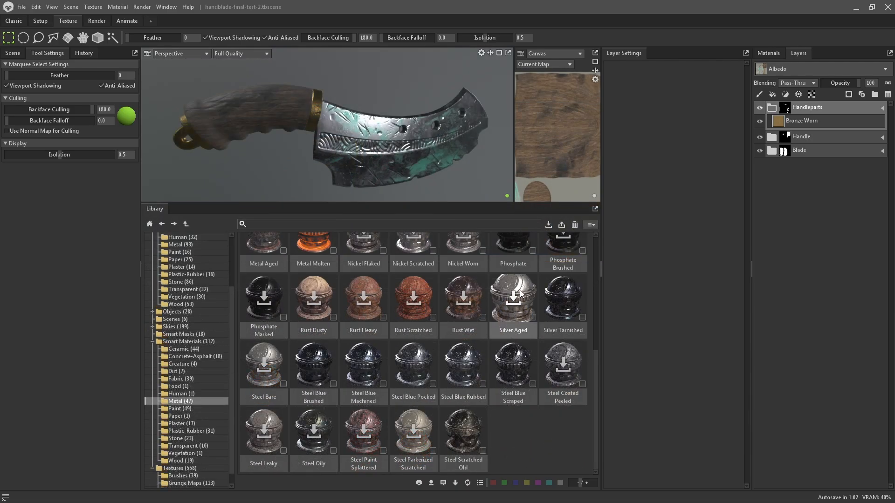
pyautogui.click(513, 299)
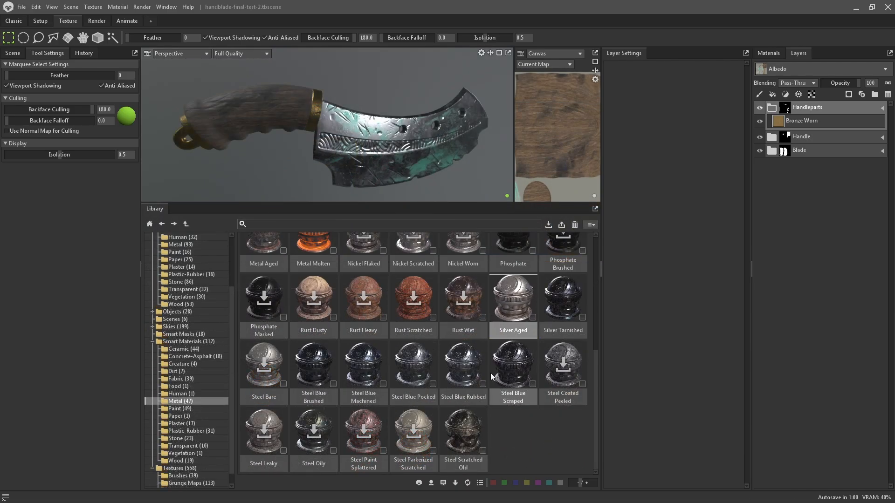
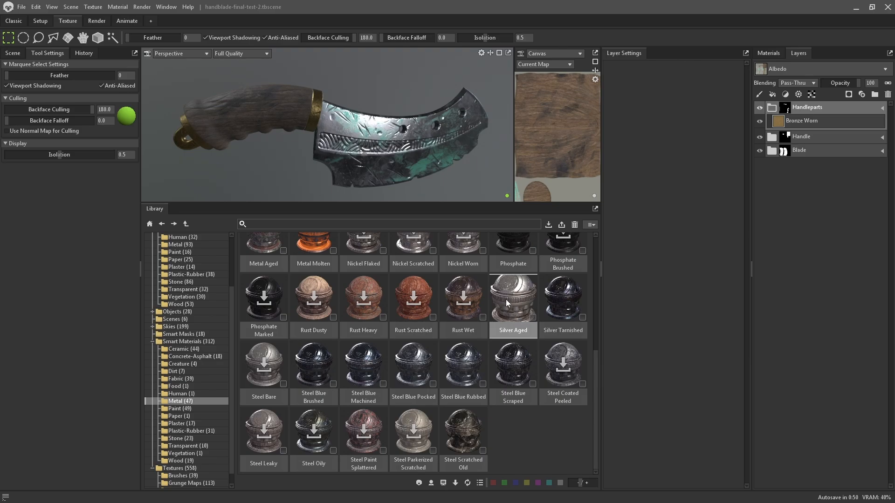
pyautogui.moveTo(507, 299); pyautogui.dragTo(809, 119)
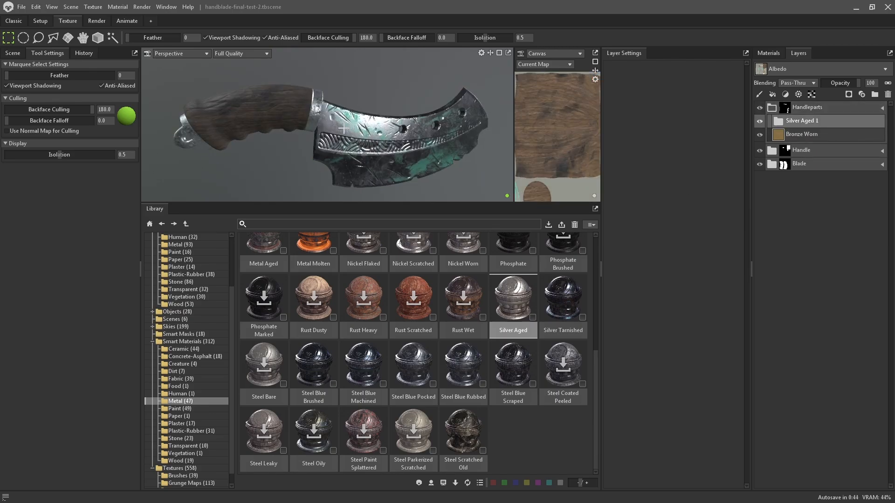
# Expand the Silver Aged 1 group and review the Spots mask and the Silver Aged layer's material and mask layers
pyautogui.moveTo(344, 129); pyautogui.dragTo(708, 135)
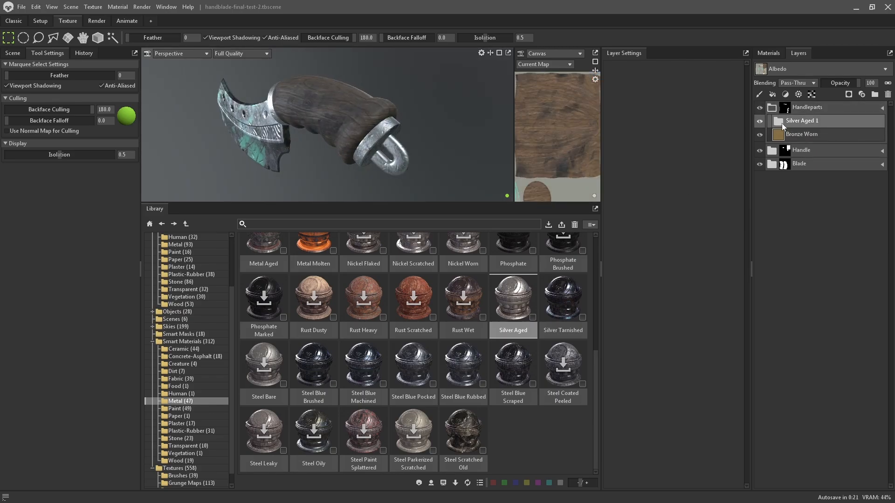
pyautogui.click(779, 123)
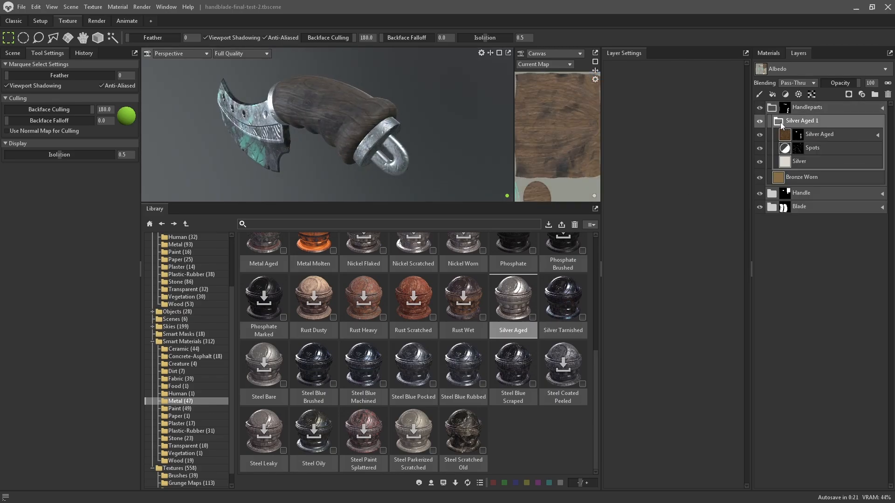
pyautogui.click(799, 148)
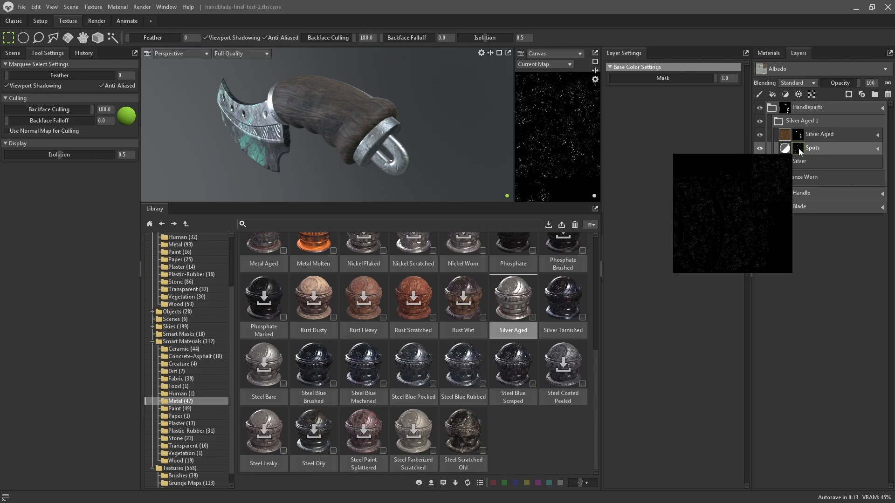
pyautogui.click(798, 136)
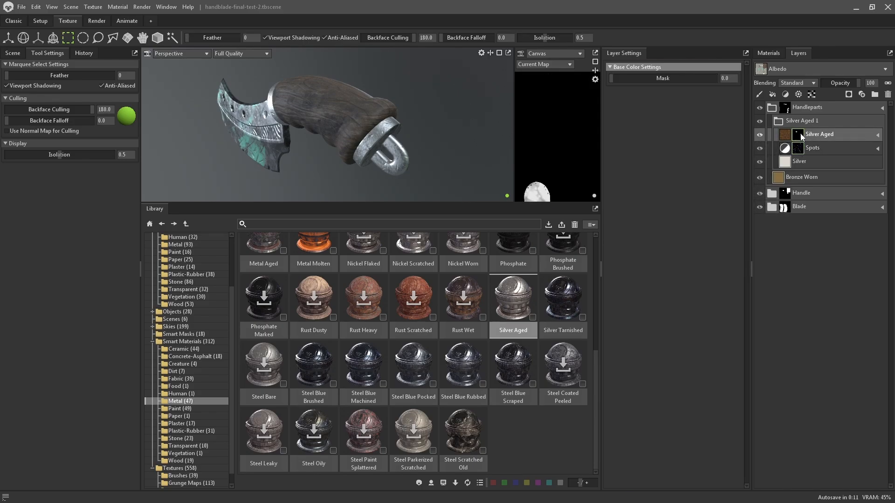
pyautogui.click(786, 135)
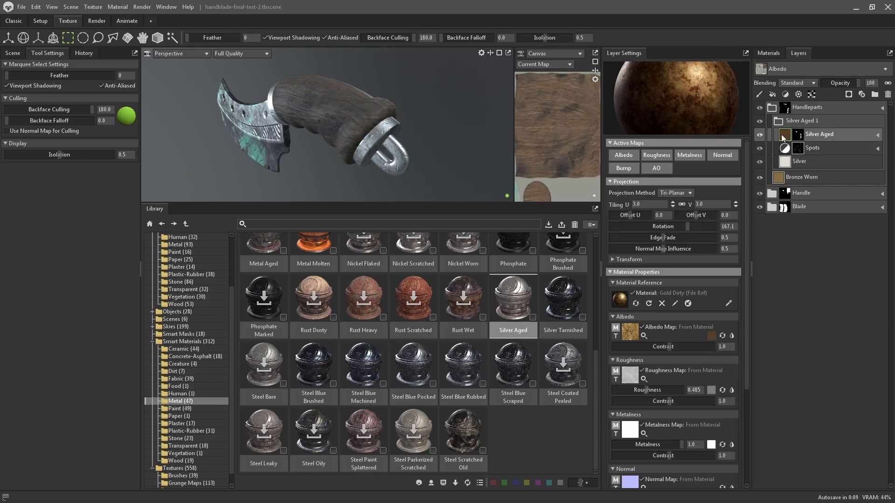
pyautogui.click(798, 135)
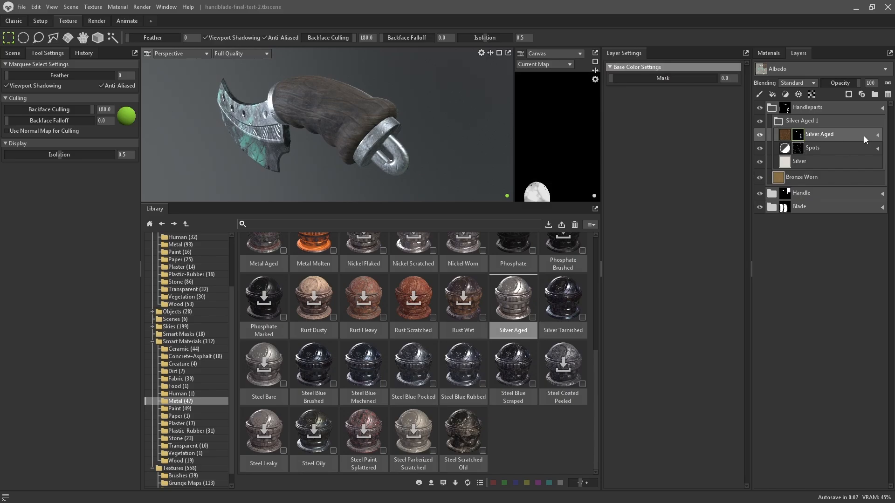
pyautogui.click(878, 135)
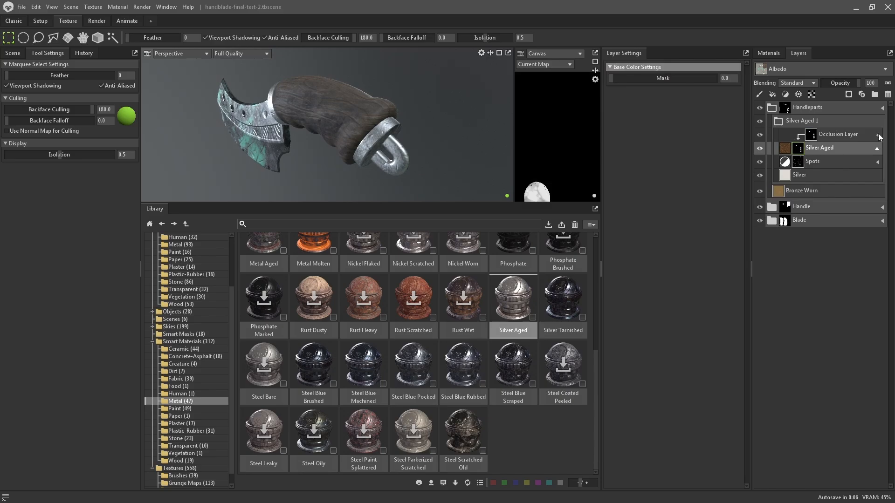
# Set the Silver Aged mask's Occlusion Layer Intensity to 0.862, comparing the lower value 0.25 on the pommel ring
pyautogui.click(815, 135)
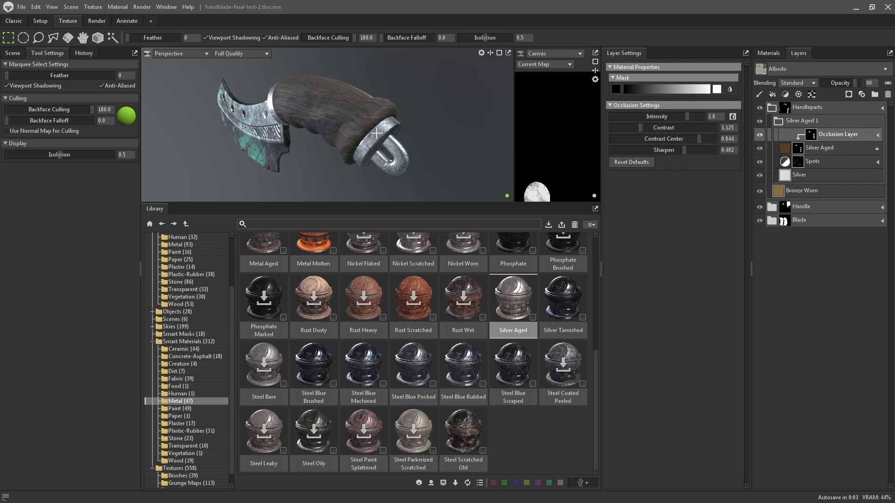
pyautogui.scroll(5, 376, 134)
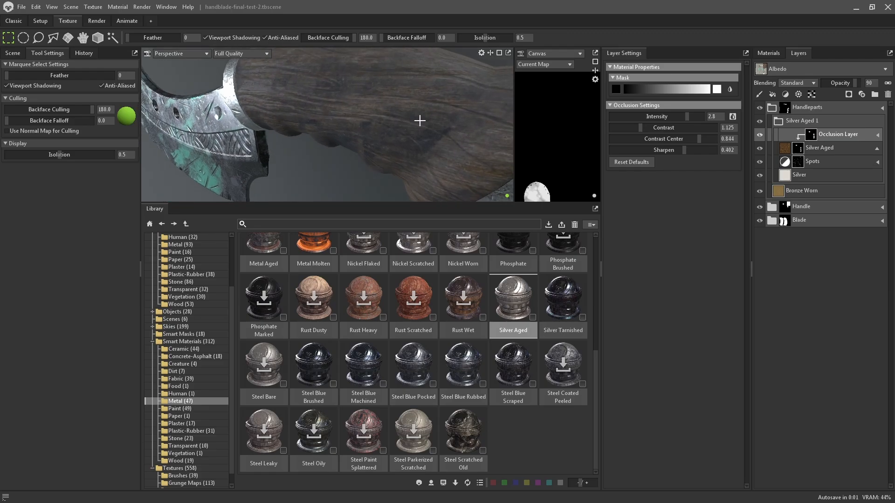
pyautogui.moveTo(420, 121)
pyautogui.keyDown('alt'); pyautogui.mouseDown()
pyautogui.moveTo(281, 122)
pyautogui.moveTo(405, 114)
pyautogui.moveTo(378, 98)
pyautogui.moveTo(400, 124)
pyautogui.moveTo(390, 119)
pyautogui.moveTo(429, 130)
pyautogui.mouseUp(); pyautogui.keyUp('alt')
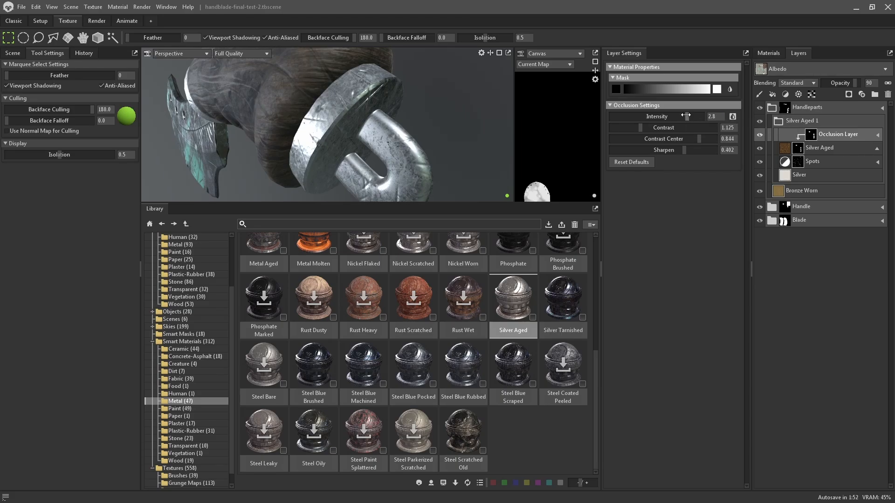
pyautogui.moveTo(687, 116); pyautogui.dragTo(629, 122)
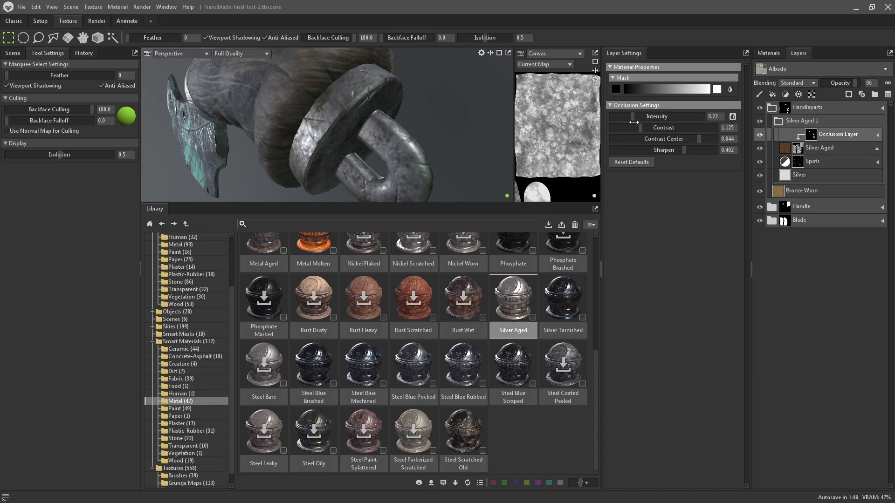
pyautogui.click(783, 150)
pyautogui.click(783, 150)
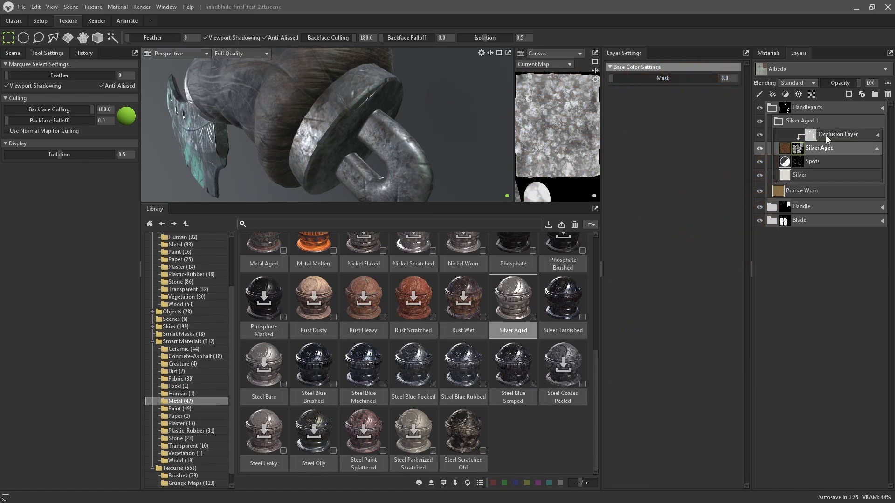
pyautogui.click(826, 136)
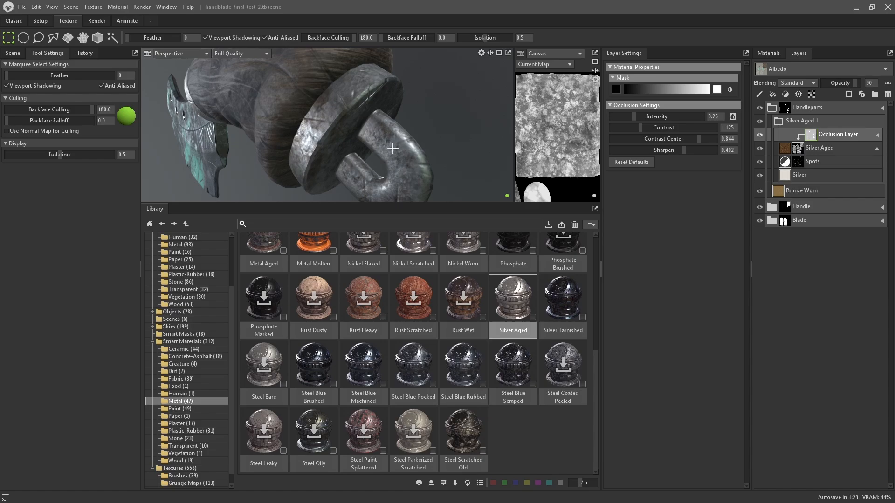
pyautogui.moveTo(343, 123); pyautogui.dragTo(462, 139)
pyautogui.scroll(3, 314, 160)
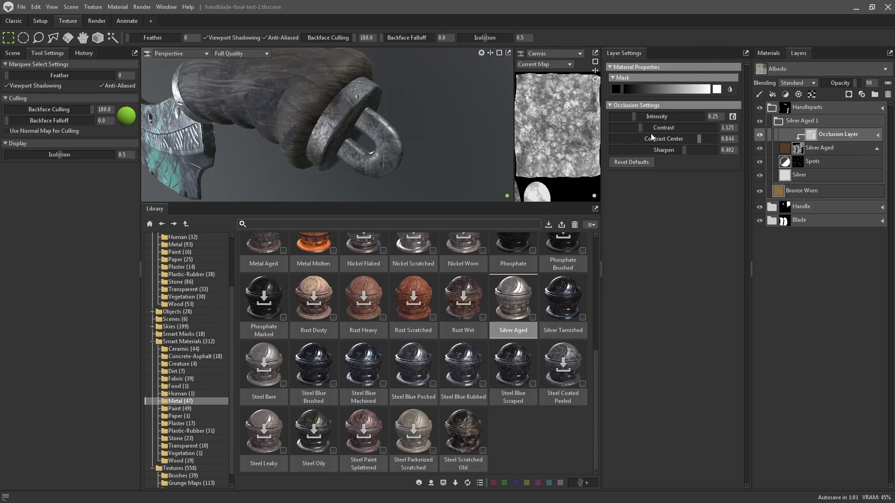
pyautogui.moveTo(635, 117); pyautogui.dragTo(653, 118)
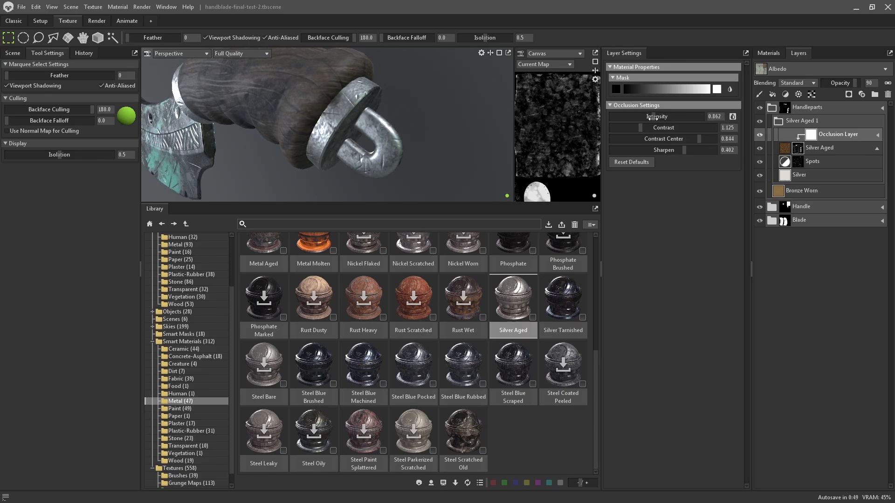
# Widen the canvas view and examine the Occlusion Layer's mask on the oval UV islands of the metal handle parts
pyautogui.scroll(-3, 569, 131)
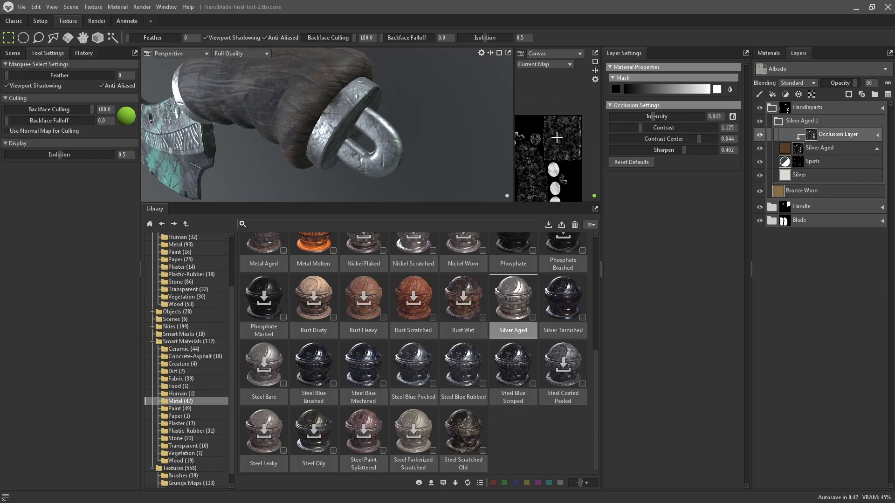
pyautogui.moveTo(565, 165); pyautogui.dragTo(573, 103, button='middle')
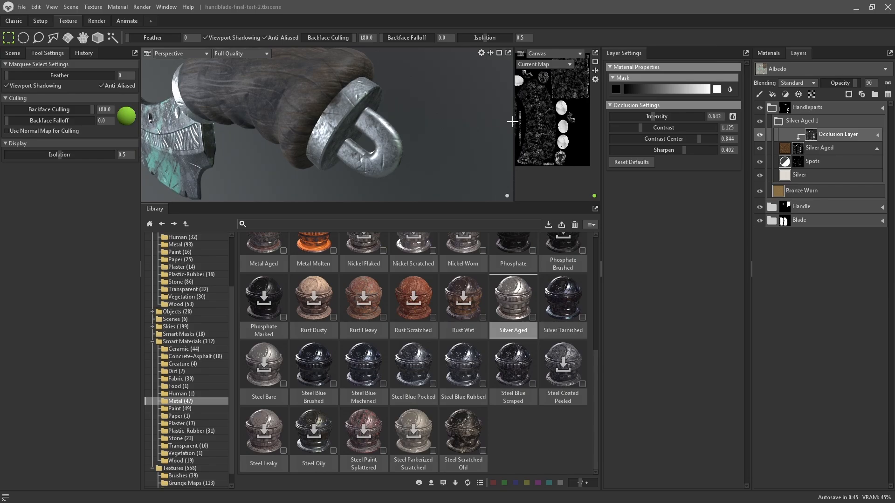
pyautogui.moveTo(514, 123); pyautogui.dragTo(433, 124)
pyautogui.scroll(3, 540, 162)
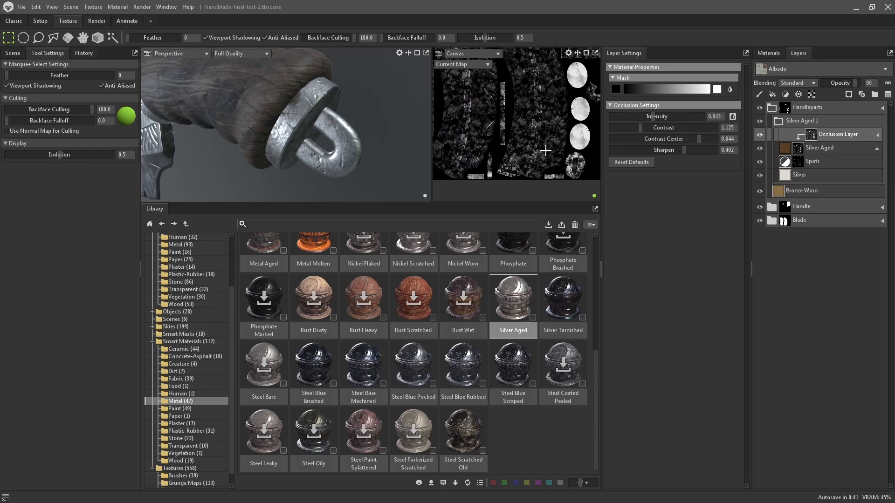
pyautogui.scroll(2, 545, 161)
pyautogui.moveTo(560, 165); pyautogui.dragTo(531, 174, button='middle')
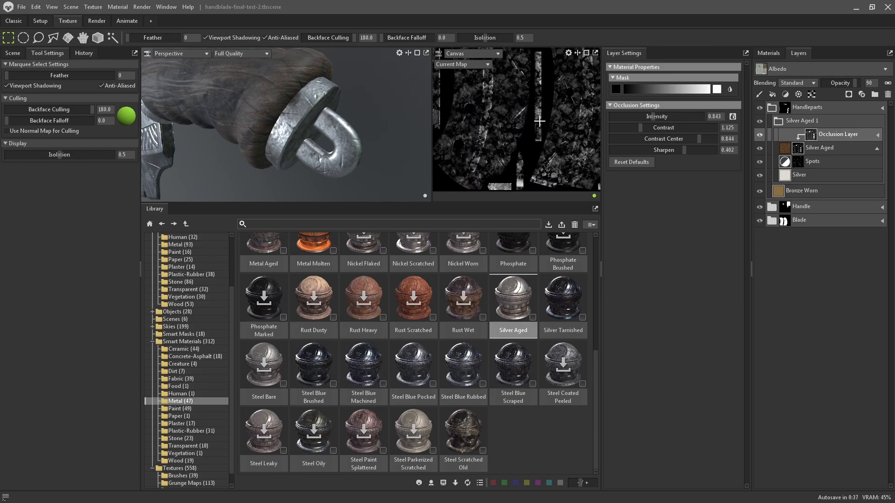
pyautogui.moveTo(546, 122)
pyautogui.mouseDown(button='middle')
pyautogui.moveTo(537, 168)
pyautogui.moveTo(499, 123)
pyautogui.mouseUp(button='middle')
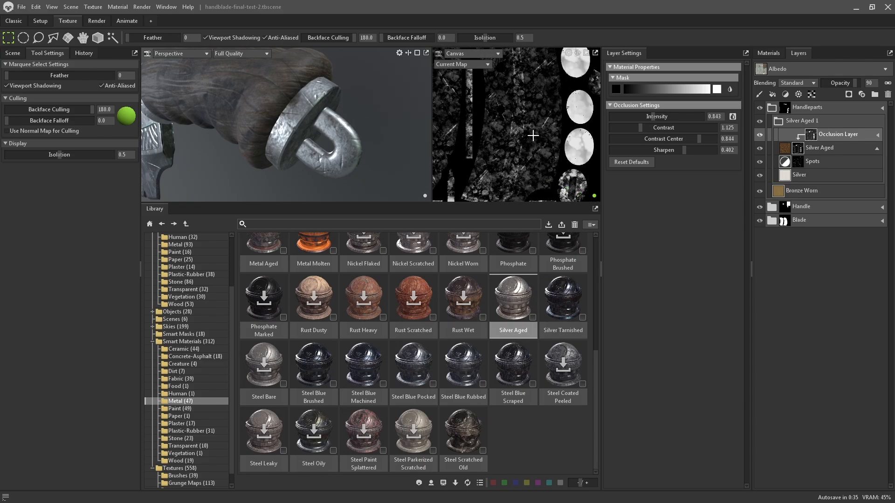
pyautogui.moveTo(541, 144)
pyautogui.mouseDown(button='middle')
pyautogui.moveTo(488, 116)
pyautogui.moveTo(514, 144)
pyautogui.mouseUp(button='middle')
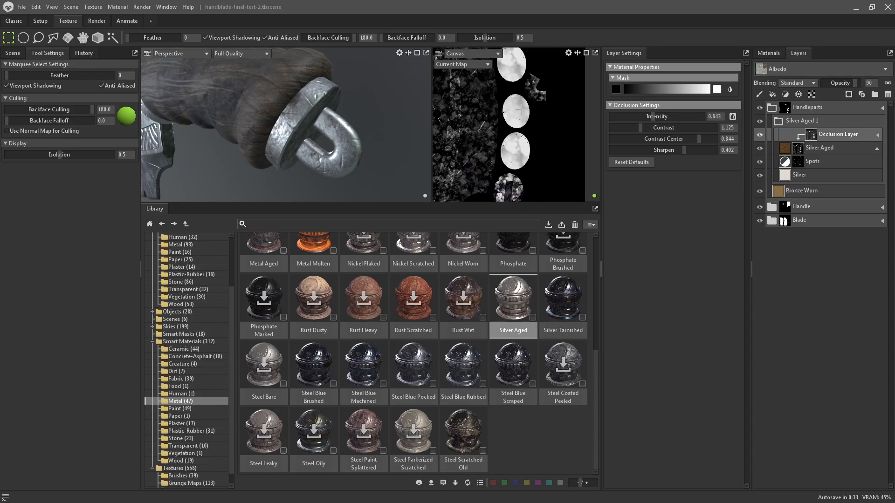
pyautogui.scroll(4, 515, 158)
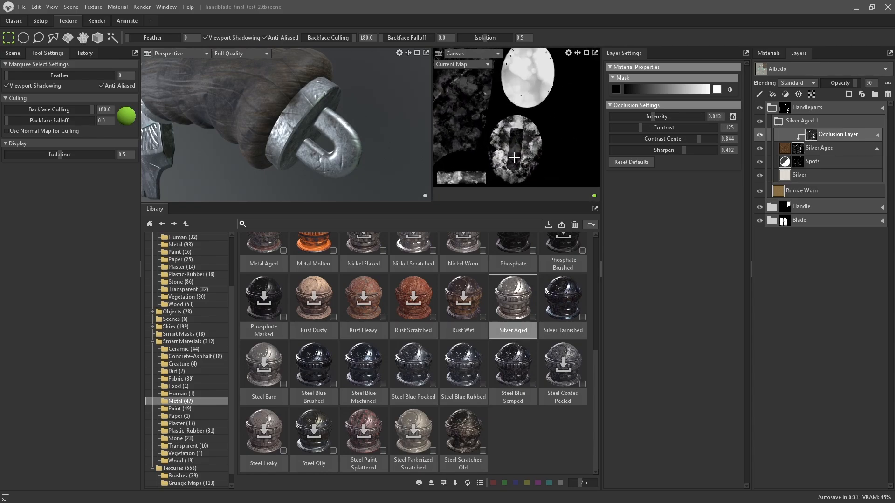
pyautogui.scroll(4, 520, 134)
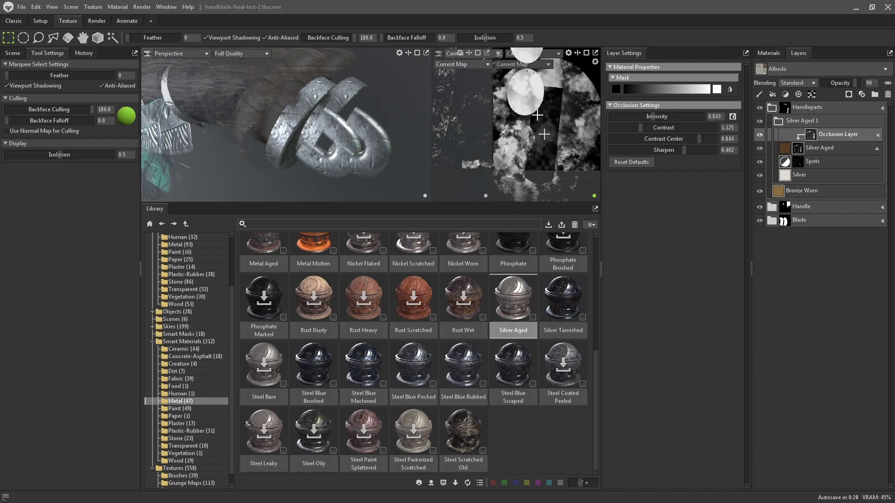
# Set the Occlusion Layer's Contrast to 3.196 and inspect the pommel and handle in an enlarged viewport
pyautogui.keyDown('alt'); pyautogui.moveTo(396, 143); pyautogui.dragTo(423, 144); pyautogui.keyUp('alt')
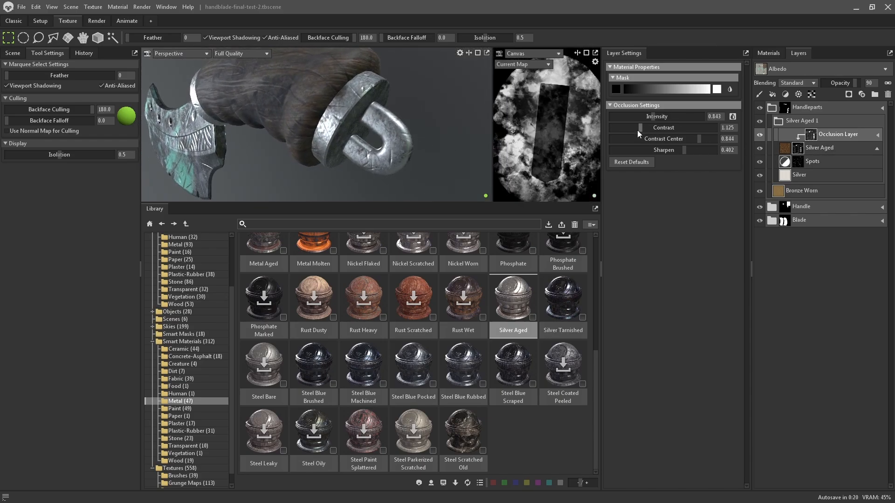
pyautogui.moveTo(640, 128); pyautogui.dragTo(689, 122)
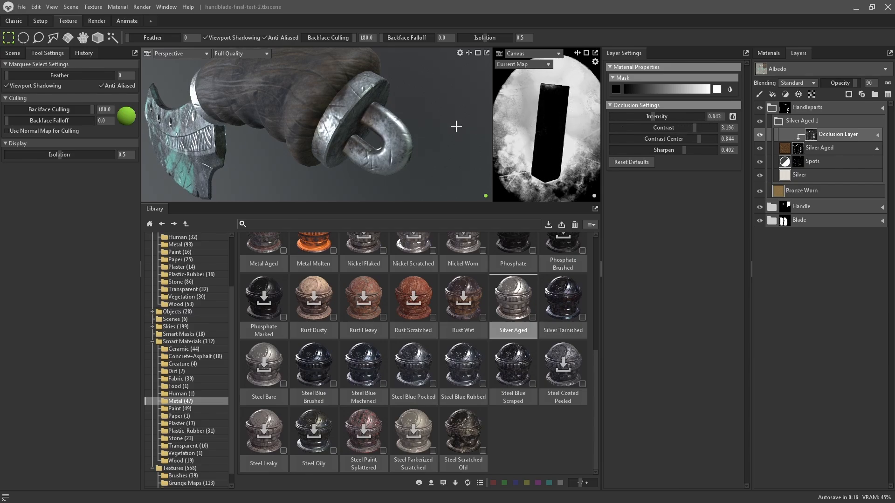
pyautogui.keyDown('alt'); pyautogui.moveTo(367, 123); pyautogui.dragTo(344, 150); pyautogui.keyUp('alt')
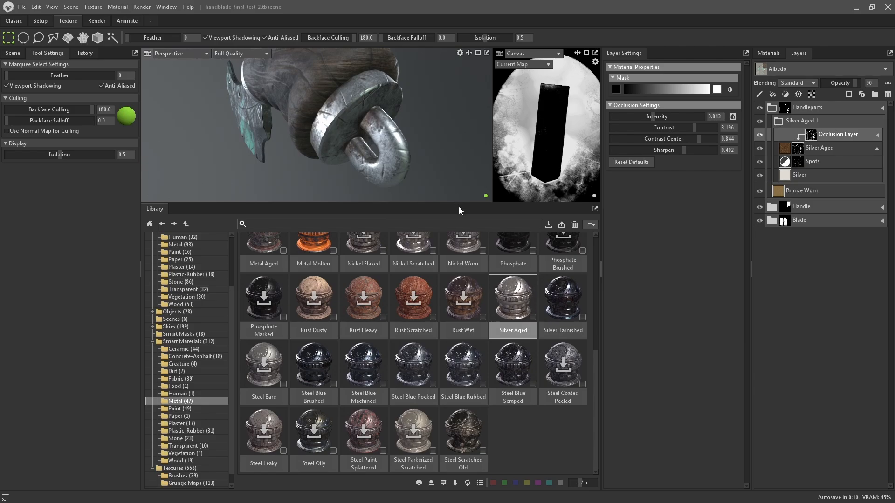
pyautogui.moveTo(458, 206); pyautogui.dragTo(452, 400)
pyautogui.moveTo(382, 245)
pyautogui.keyDown('alt'); pyautogui.mouseDown()
pyautogui.moveTo(421, 247)
pyautogui.moveTo(383, 246)
pyautogui.mouseUp(); pyautogui.keyUp('alt')
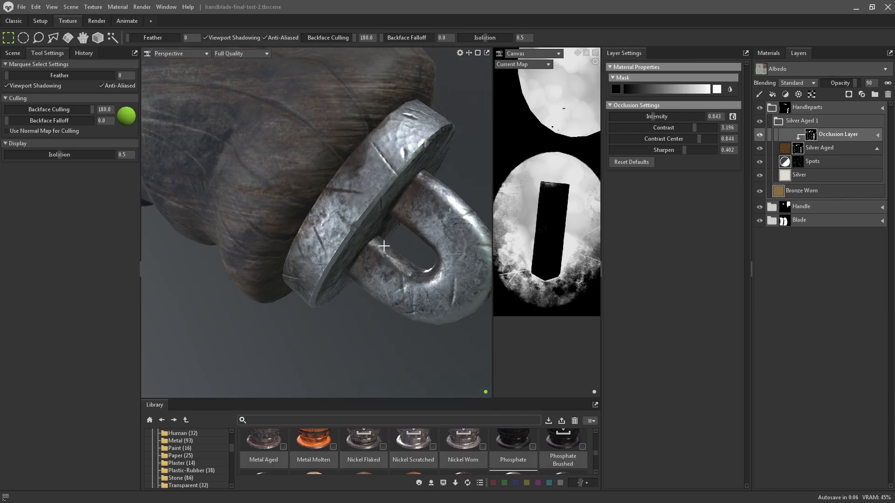
pyautogui.keyDown('alt'); pyautogui.moveTo(384, 247); pyautogui.dragTo(341, 248, button='middle'); pyautogui.keyUp('alt')
pyautogui.keyDown('alt'); pyautogui.moveTo(374, 228); pyautogui.dragTo(379, 182, button='right'); pyautogui.keyUp('alt')
pyautogui.keyDown('alt'); pyautogui.moveTo(383, 212); pyautogui.dragTo(336, 209); pyautogui.keyUp('alt')
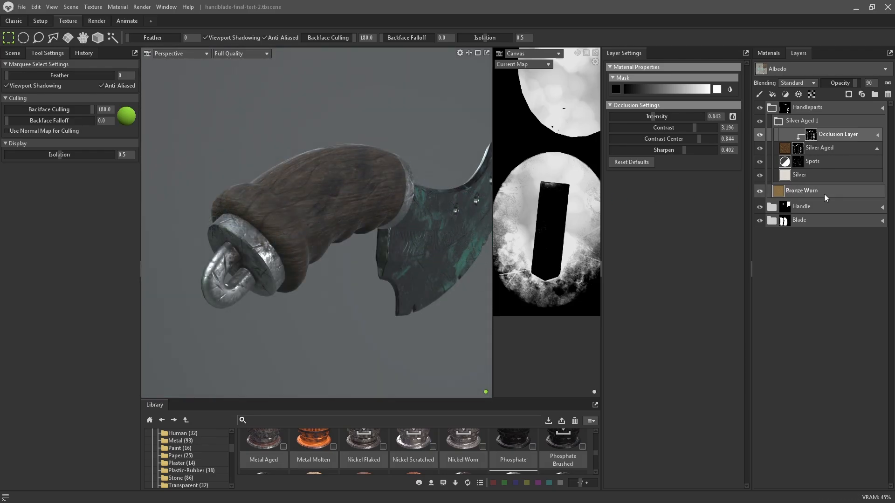
# Review the Silver Aged layer's mask and material settings, and collapse the Silver Aged 1 group
pyautogui.click(798, 148)
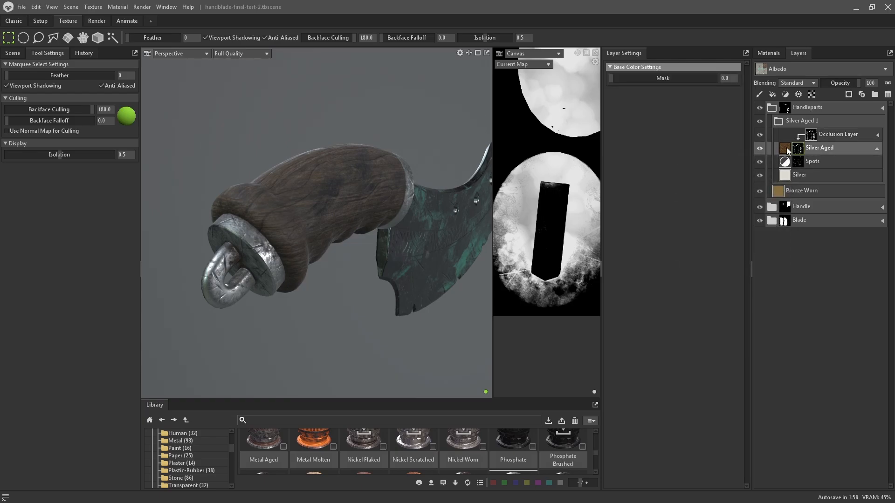
pyautogui.click(787, 150)
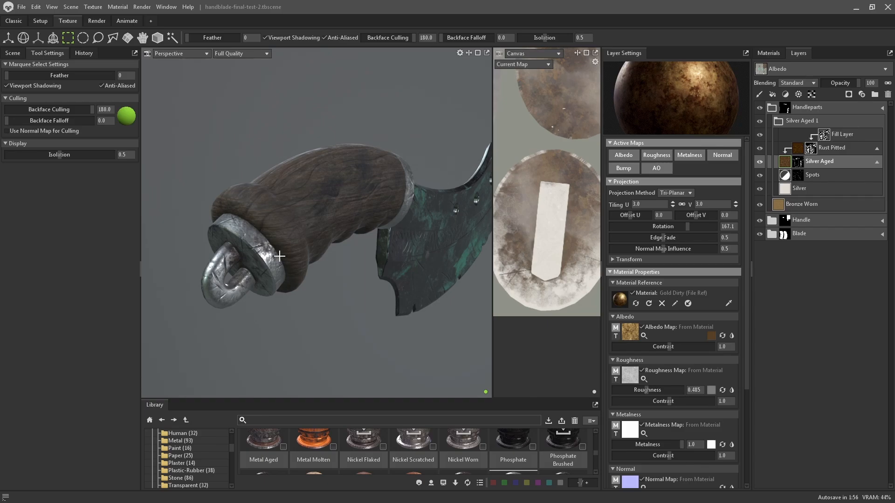
pyautogui.keyDown('alt'); pyautogui.moveTo(312, 256); pyautogui.dragTo(406, 234); pyautogui.keyUp('alt')
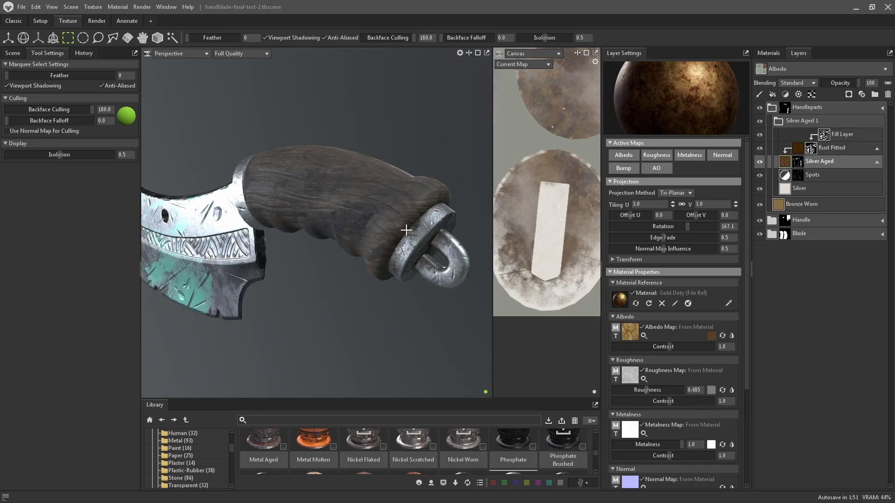
pyautogui.click(777, 121)
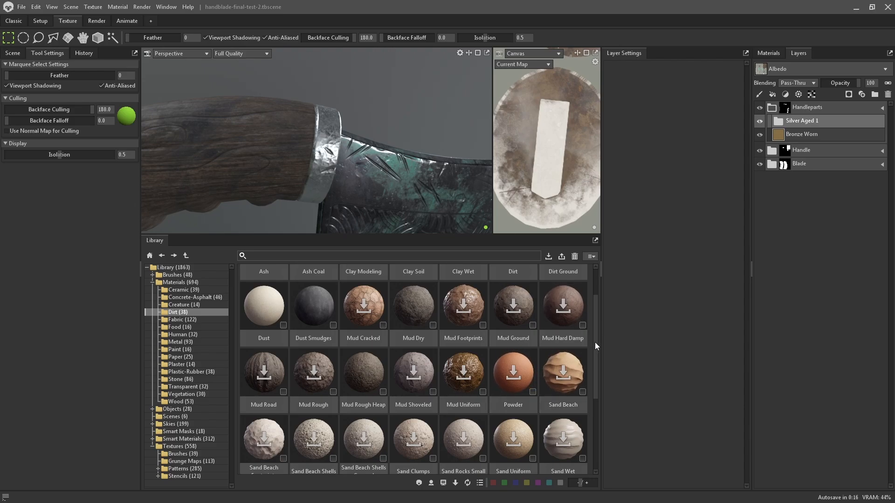
# Add the Dust Smudges dirt material above Silver Aged 1 in the Handleparts group and give it a black fill mask
pyautogui.moveTo(594, 345)
pyautogui.mouseDown()
pyautogui.moveTo(592, 415)
pyautogui.moveTo(600, 332)
pyautogui.moveTo(564, 326)
pyautogui.mouseUp()
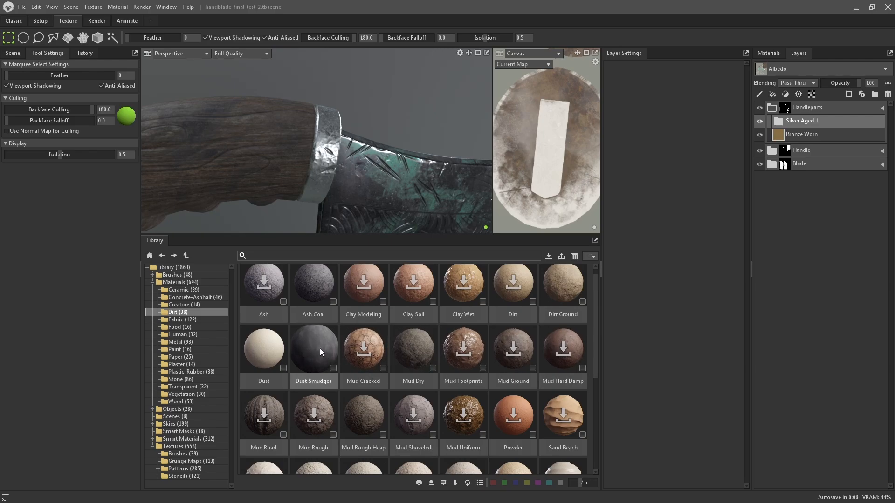
pyautogui.moveTo(320, 348)
pyautogui.mouseDown()
pyautogui.moveTo(821, 141)
pyautogui.moveTo(827, 113)
pyautogui.mouseUp()
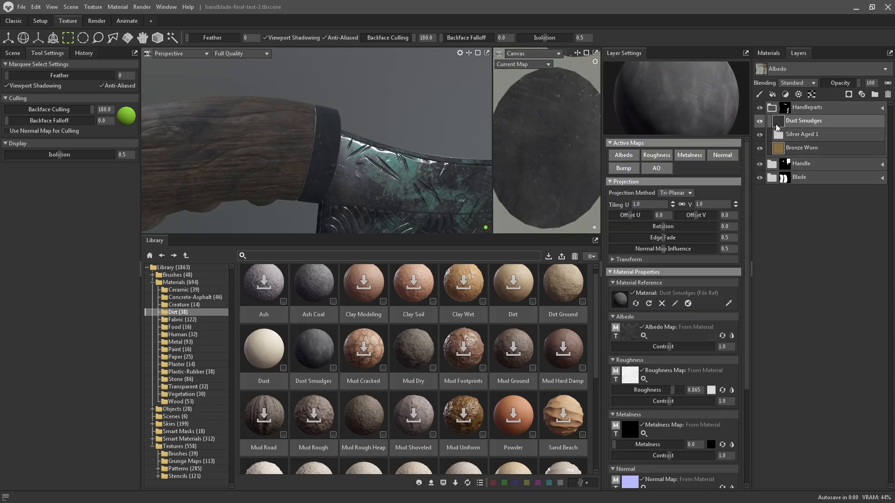
pyautogui.rightClick(840, 124)
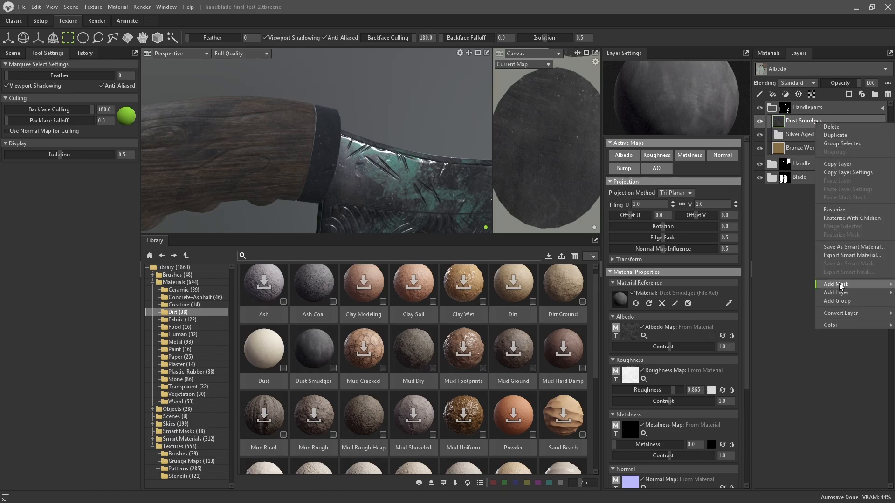
pyautogui.moveTo(840, 286)
pyautogui.click(785, 325)
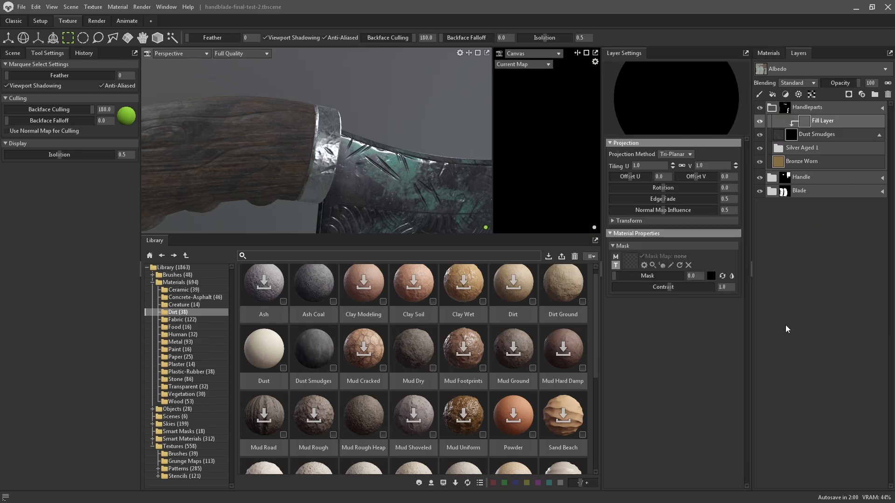
# Add a Curvature processor layer above the Fill Layer in the Dust Smudges mask
pyautogui.rightClick(846, 122)
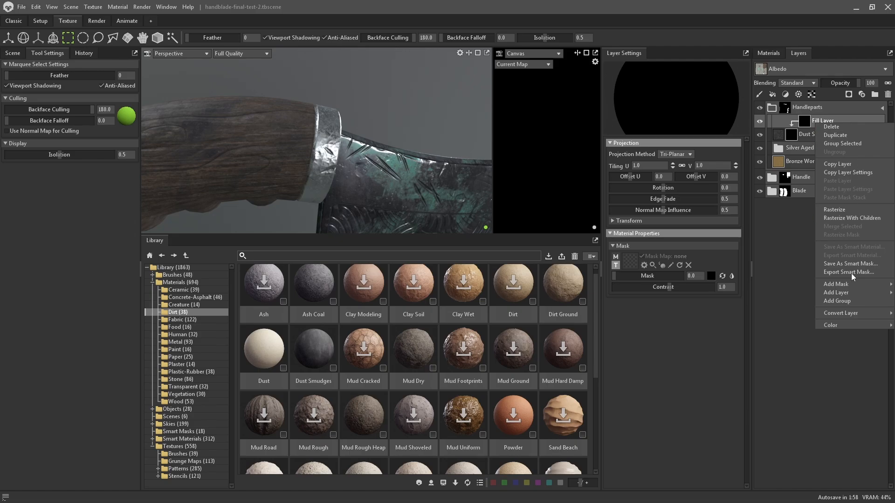
pyautogui.moveTo(839, 292)
pyautogui.moveTo(793, 319)
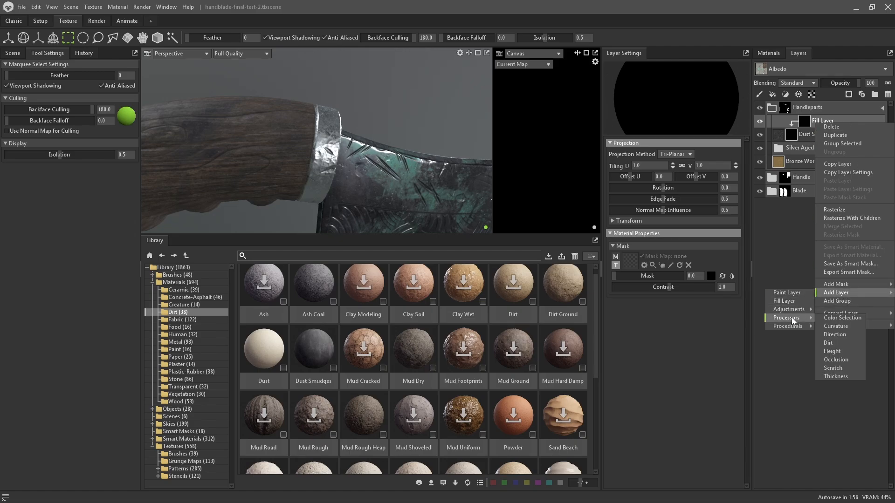
pyautogui.click(834, 346)
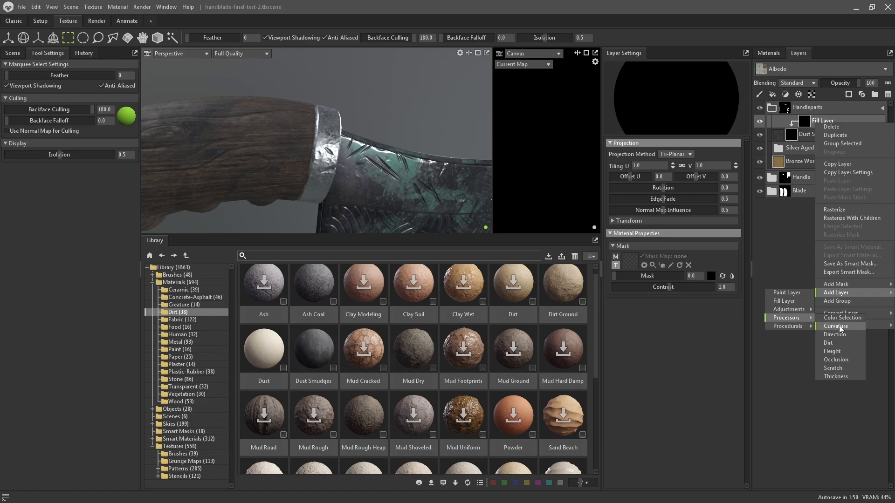
pyautogui.click(838, 327)
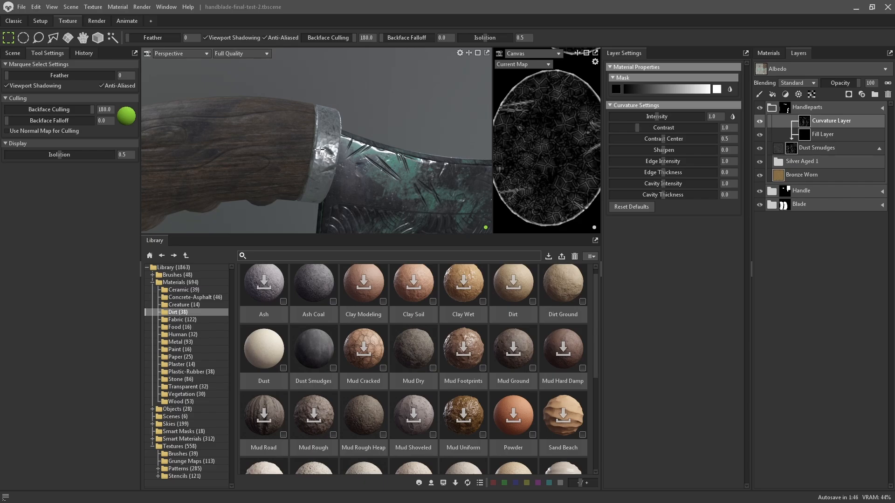
# Examine the curvature mask on the UV islands in the canvas and its effect on the metal collar beside the blade
pyautogui.scroll(5, 541, 147)
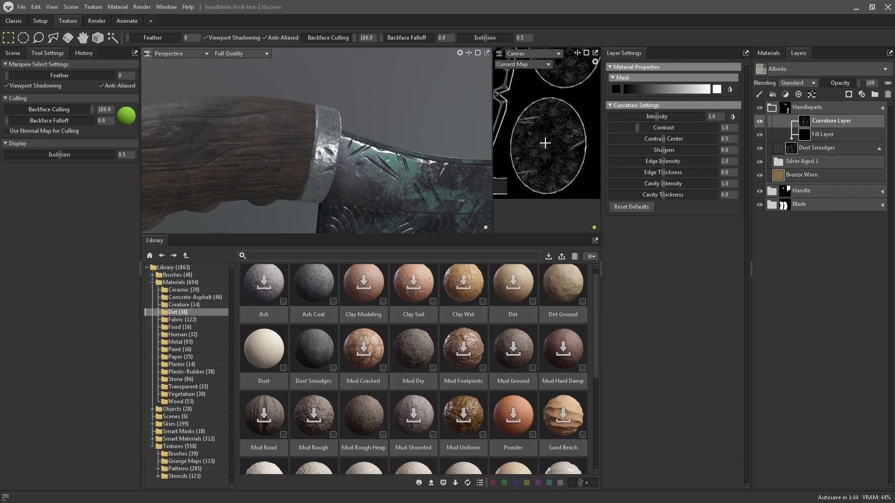
pyautogui.scroll(-4, 550, 155)
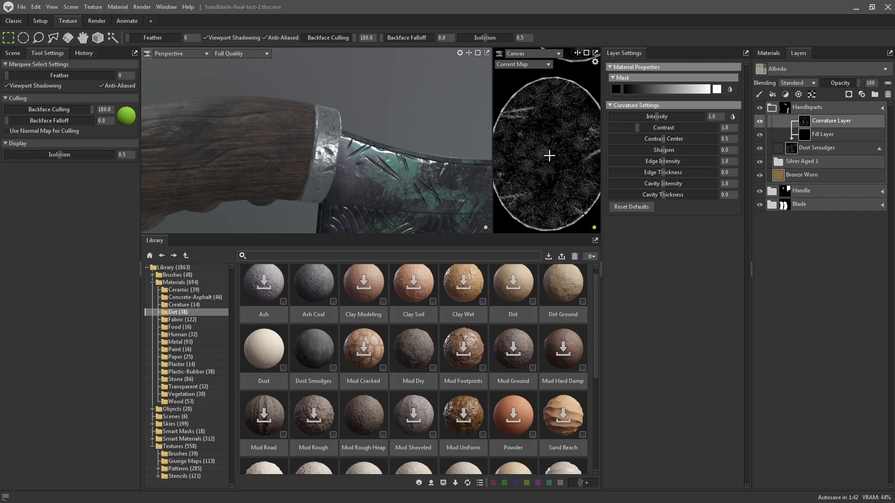
pyautogui.moveTo(550, 181); pyautogui.dragTo(565, 125)
pyautogui.click(566, 127)
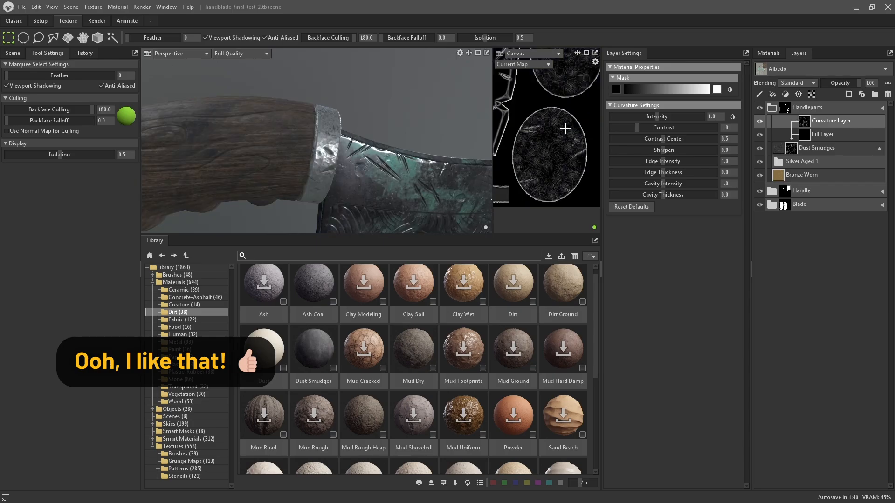
pyautogui.scroll(4, 559, 135)
pyautogui.scroll(5, 555, 142)
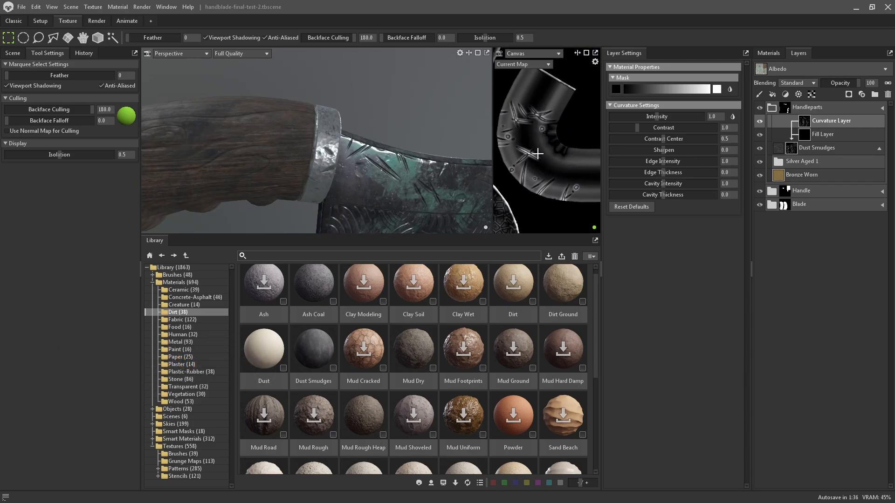
pyautogui.moveTo(270, 165); pyautogui.dragTo(371, 184)
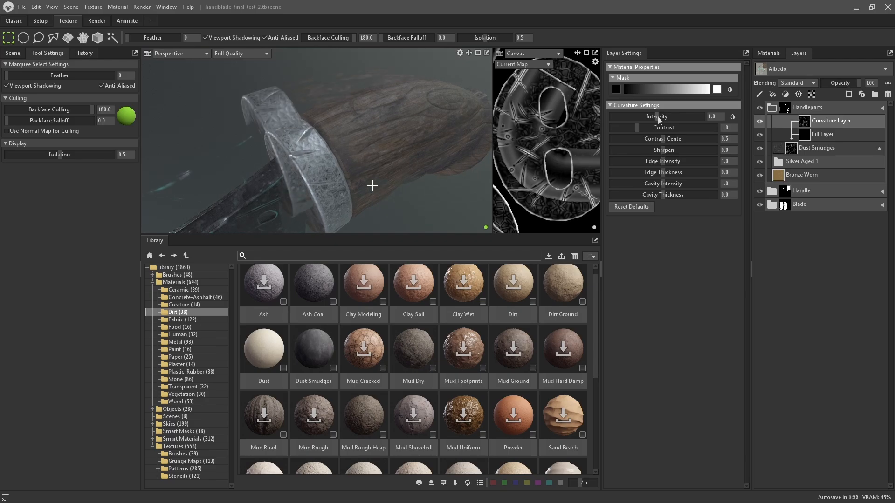
# Try a Curvature Layer Intensity of 3.152 on the metal collar and undo that change
pyautogui.moveTo(657, 119); pyautogui.dragTo(692, 115)
pyautogui.moveTo(340, 154); pyautogui.dragTo(364, 150)
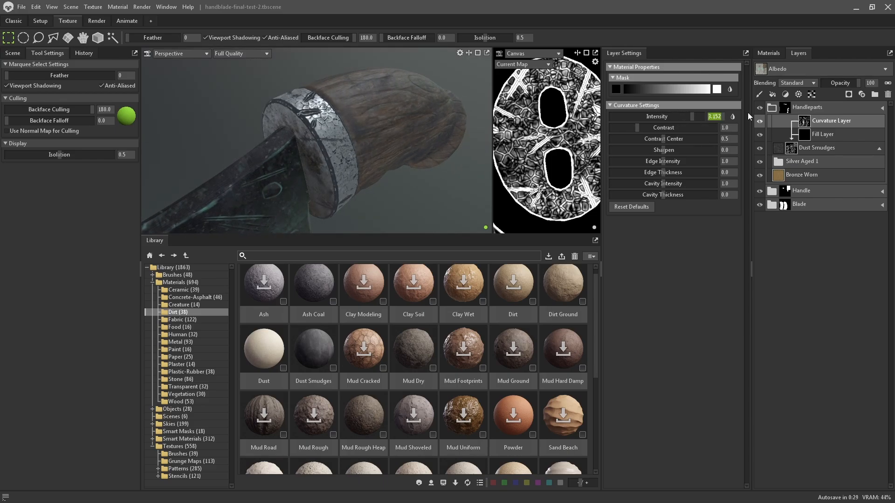
pyautogui.hotkey('ctrl', 'z')
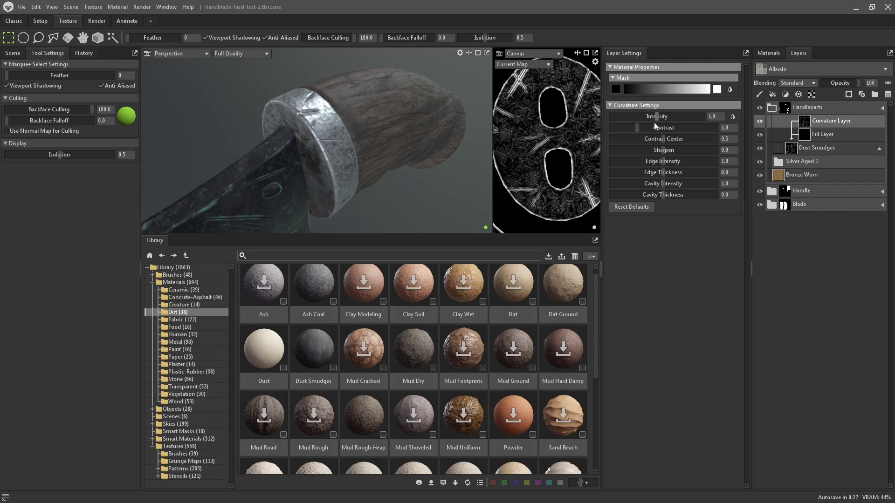
# Set the Curvature Layer's Contrast to 1.911 and check the mask's edge lines up close
pyautogui.moveTo(639, 128); pyautogui.dragTo(700, 128)
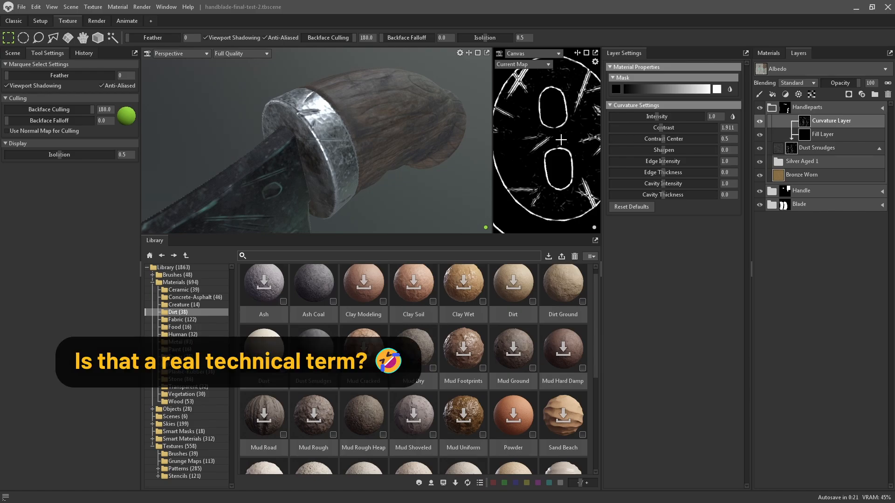
pyautogui.scroll(5, 542, 133)
pyautogui.scroll(-4, 523, 140)
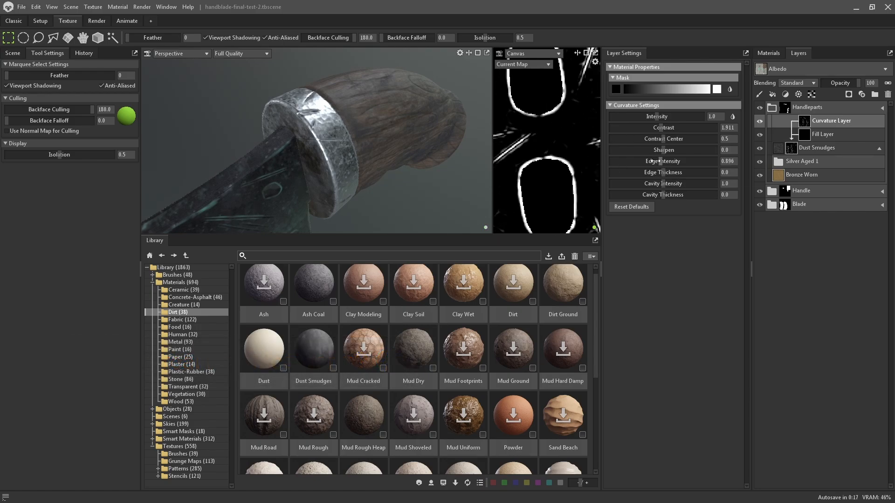
# Set the Curvature Layer's Edge Intensity to 1.0, Edge Thickness to -0.107 and Cavity Intensity to 1.653, and fine-tune its Cavity Thickness to just under 1.179
pyautogui.moveTo(655, 161); pyautogui.dragTo(694, 195)
pyautogui.scroll(3, 553, 144)
pyautogui.hotkey('ctrl', 'z')
pyautogui.hotkey('ctrl', 'z')
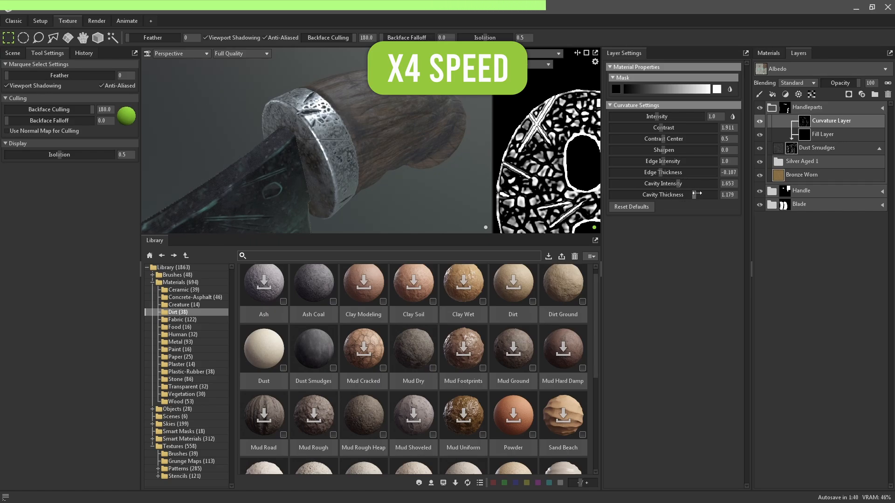
pyautogui.keyDown('alt'); pyautogui.moveTo(359, 130); pyautogui.dragTo(393, 171); pyautogui.keyUp('alt')
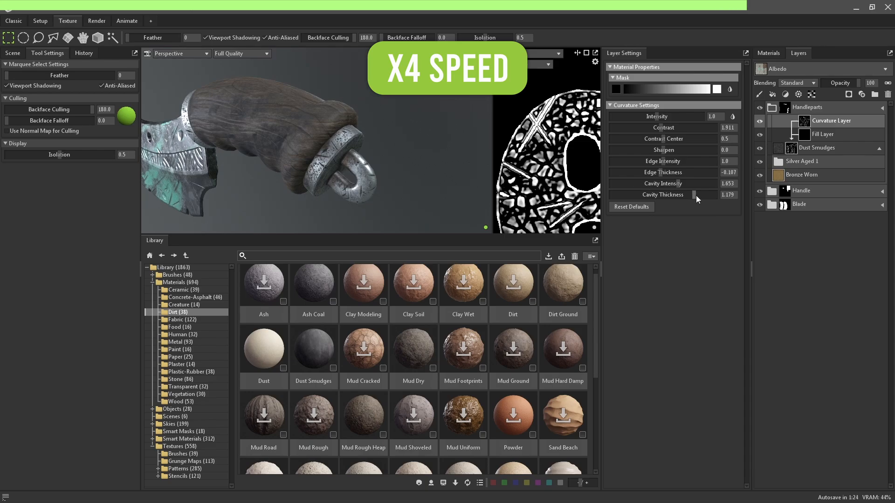
pyautogui.moveTo(695, 196); pyautogui.dragTo(690, 195)
pyautogui.keyDown('alt'); pyautogui.moveTo(365, 152); pyautogui.dragTo(396, 150); pyautogui.keyUp('alt')
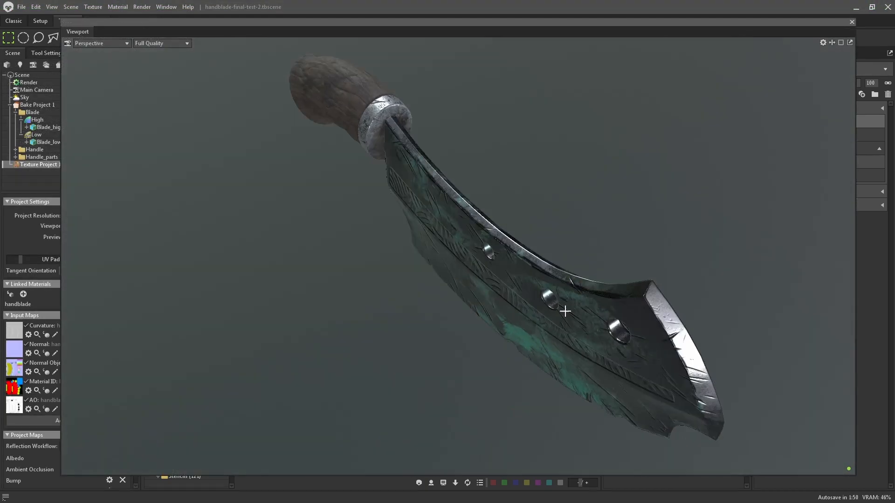
# Examine the textured knife from both sides, close up and at a distance, checking the blade, wooden handle and silver metal parts
pyautogui.keyDown('alt'); pyautogui.moveTo(565, 311); pyautogui.dragTo(466, 264); pyautogui.keyUp('alt')
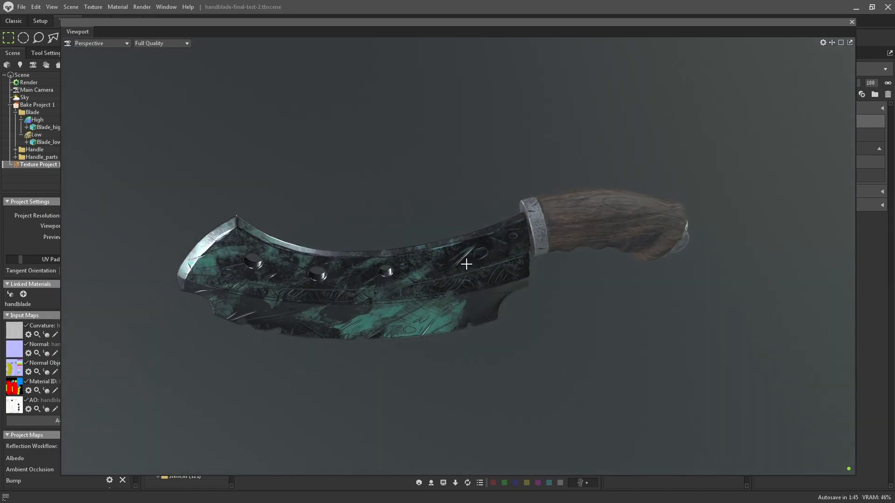
pyautogui.keyDown('alt'); pyautogui.moveTo(606, 253); pyautogui.dragTo(489, 259); pyautogui.keyUp('alt')
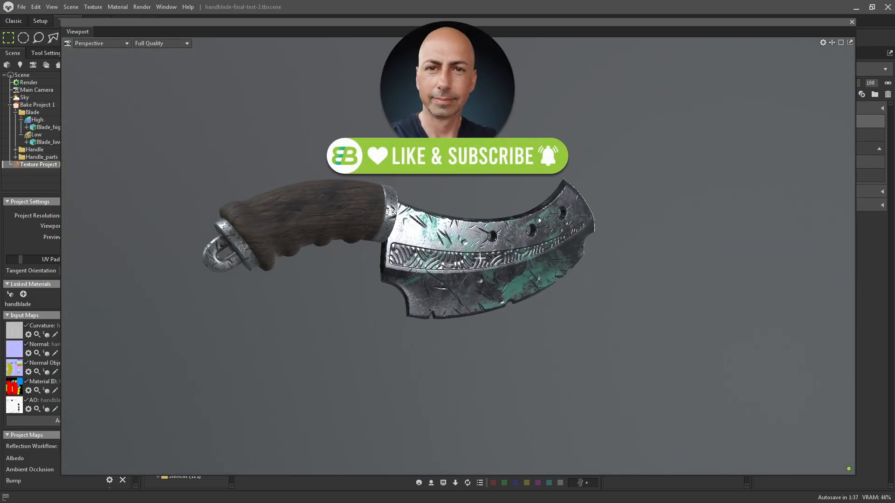
pyautogui.scroll(2, 489, 259)
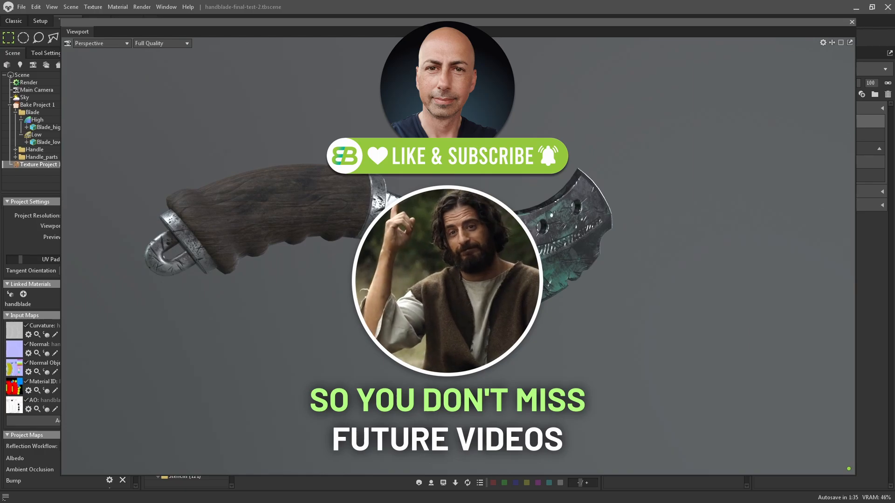
pyautogui.keyDown('alt'); pyautogui.moveTo(489, 259); pyautogui.dragTo(557, 277); pyautogui.keyUp('alt')
pyautogui.scroll(3, 557, 278)
pyautogui.moveTo(557, 278); pyautogui.dragTo(496, 273, button='middle')
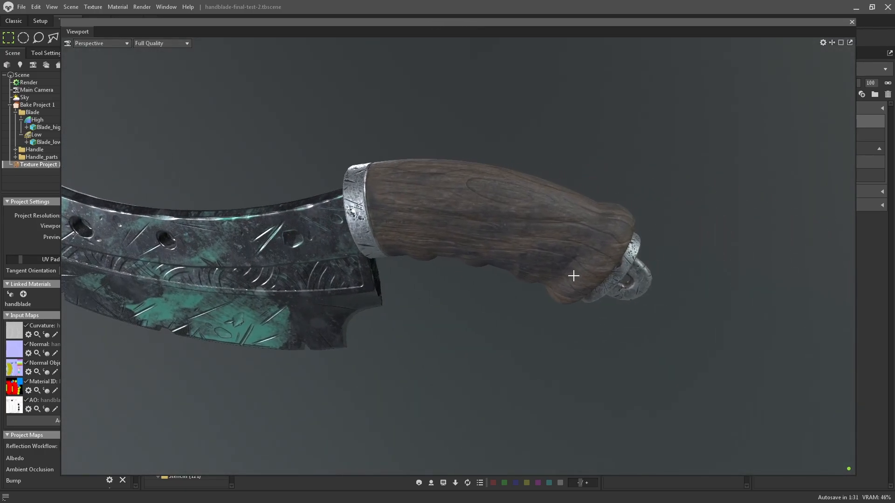
pyautogui.keyDown('alt'); pyautogui.moveTo(574, 276); pyautogui.dragTo(623, 233); pyautogui.keyUp('alt')
pyautogui.keyDown('alt'); pyautogui.moveTo(523, 219); pyautogui.dragTo(582, 254); pyautogui.keyUp('alt')
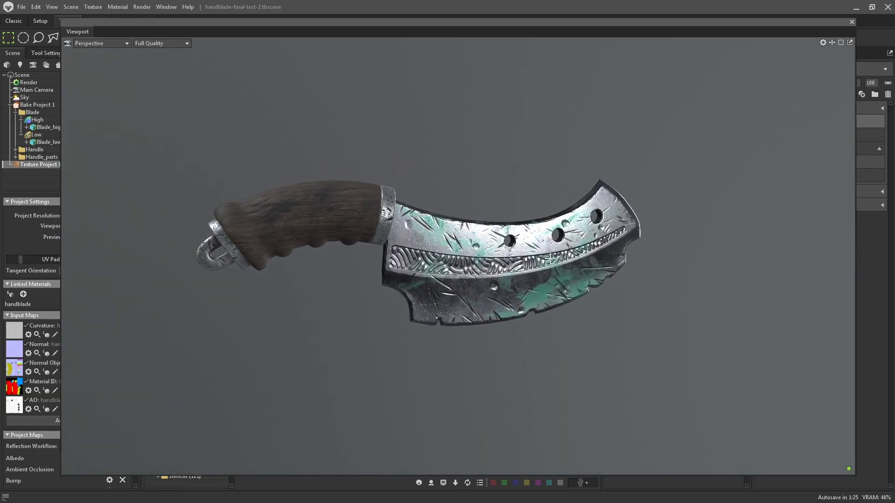
pyautogui.keyDown('alt'); pyautogui.moveTo(502, 266); pyautogui.dragTo(585, 243); pyautogui.keyUp('alt')
pyautogui.scroll(4, 445, 265)
pyautogui.scroll(-2, 445, 265)
pyautogui.scroll(-5, 579, 241)
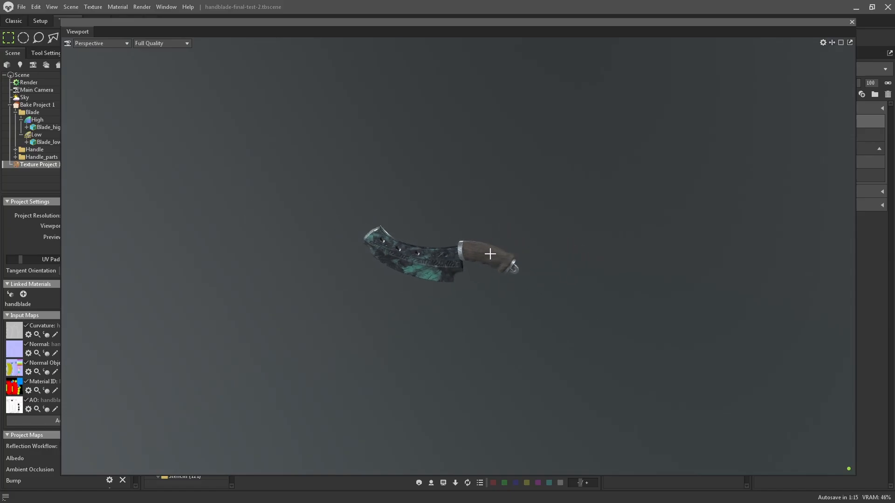
pyautogui.scroll(6, 493, 254)
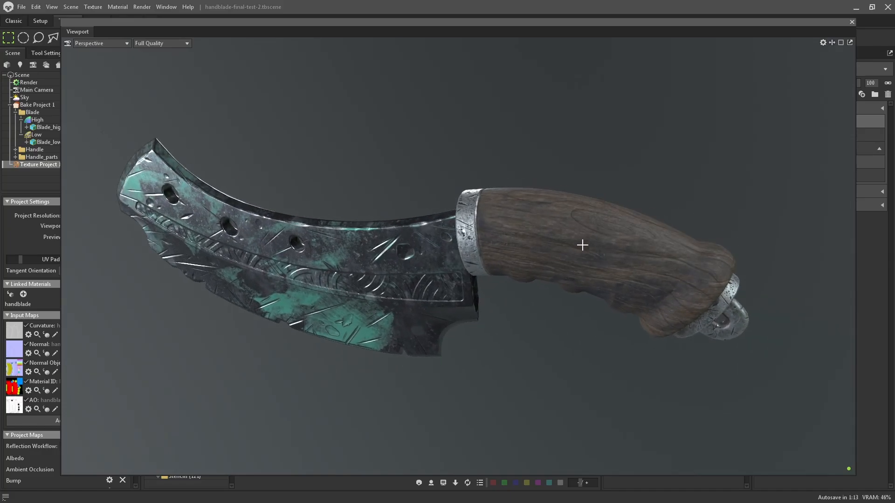
pyautogui.keyDown('alt'); pyautogui.moveTo(581, 244); pyautogui.dragTo(573, 226); pyautogui.keyUp('alt')
pyautogui.scroll(4, 530, 245)
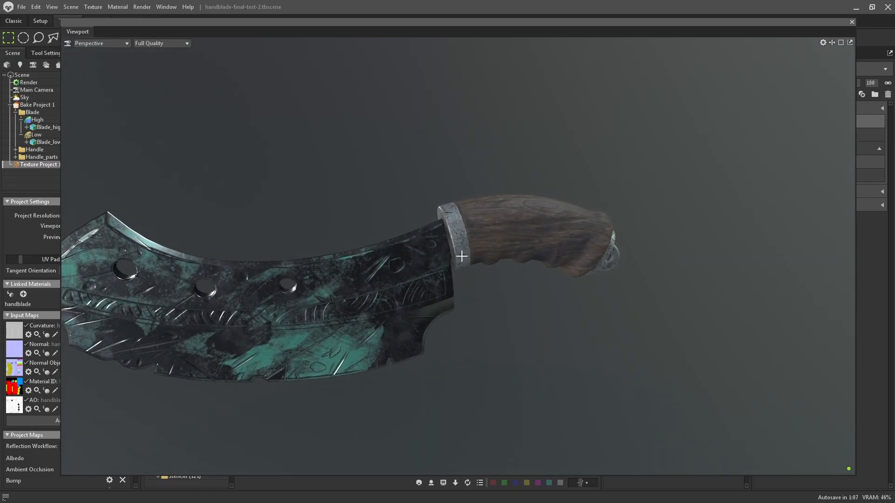
pyautogui.scroll(-5, 582, 229)
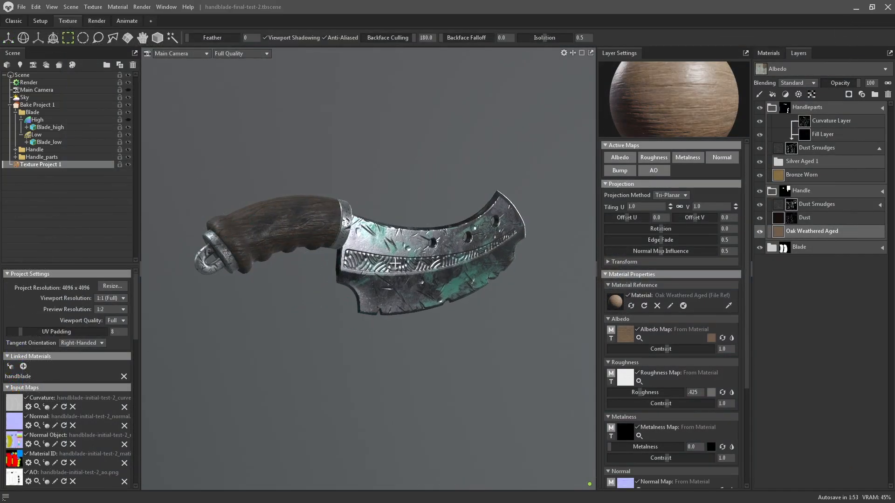
pyautogui.keyDown('alt'); pyautogui.moveTo(395, 264); pyautogui.dragTo(428, 242); pyautogui.keyUp('alt')
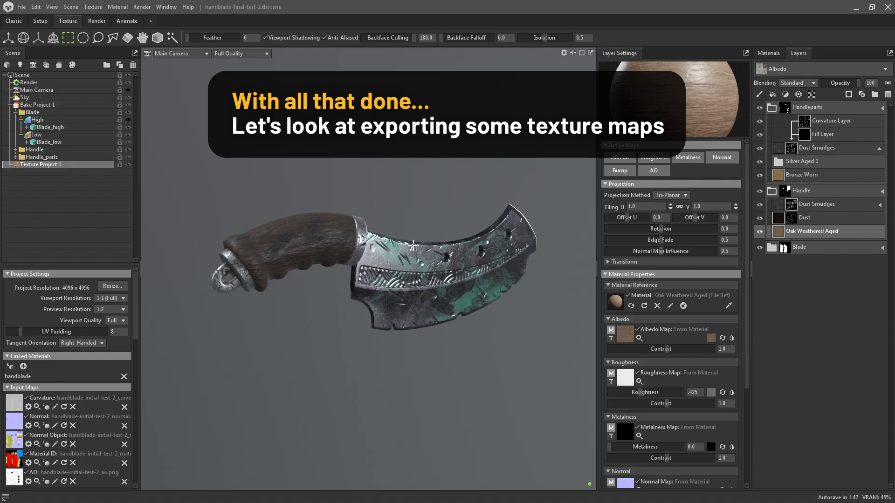
pyautogui.keyDown('alt'); pyautogui.moveTo(412, 244); pyautogui.dragTo(410, 257); pyautogui.keyUp('alt')
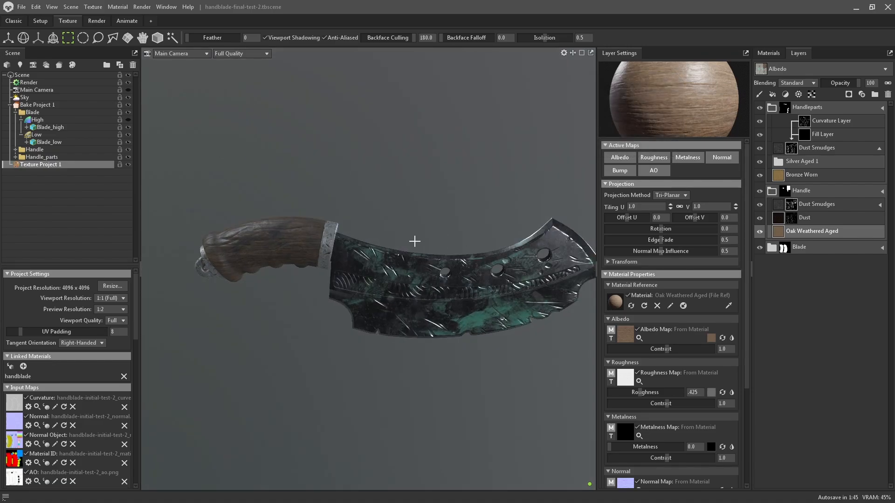
pyautogui.keyDown('alt'); pyautogui.moveTo(384, 267); pyautogui.dragTo(442, 194); pyautogui.keyUp('alt')
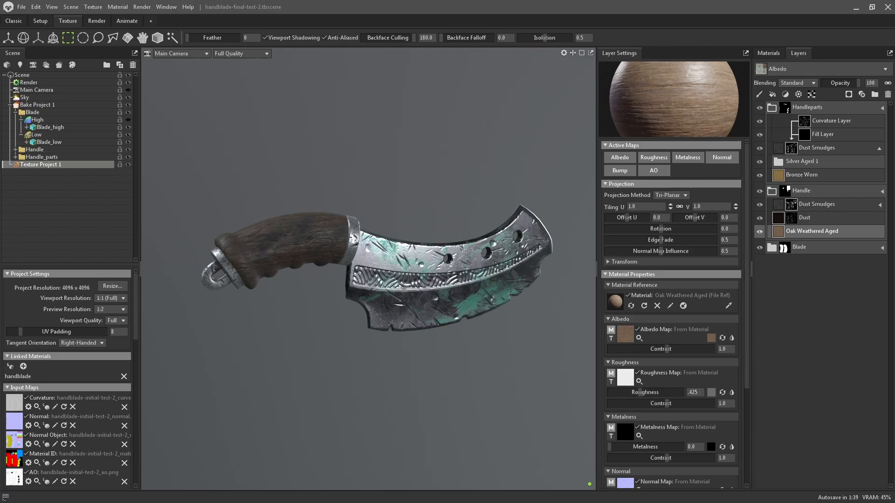
# Switch to File Explorer and examine the six handblade-initial-test-2 baked maps in the Marmoset folder, and return to the scene
pyautogui.moveTo(894, 65); pyautogui.dragTo(536, 22)
pyautogui.moveTo(269, 261); pyautogui.dragTo(543, 196)
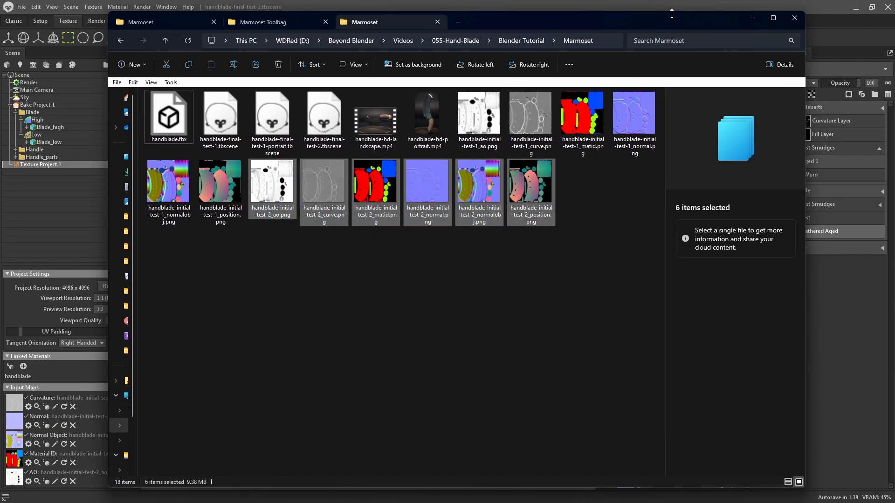
pyautogui.moveTo(672, 14); pyautogui.dragTo(679, 31)
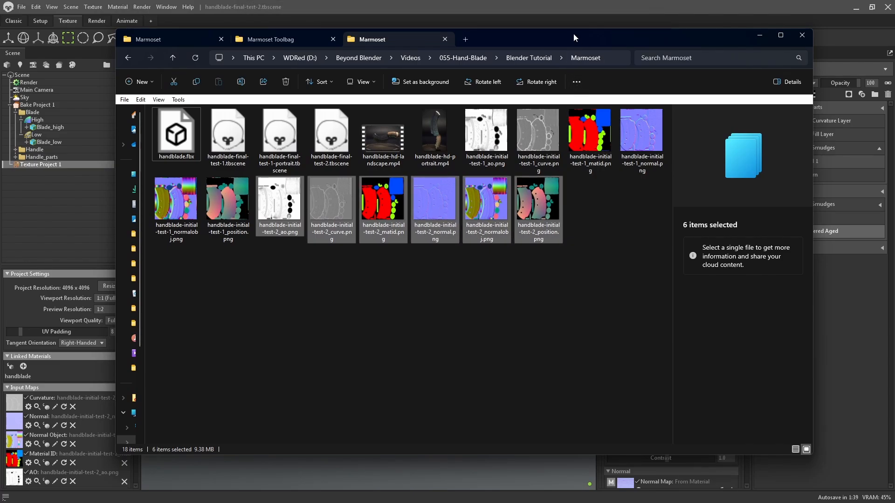
pyautogui.moveTo(573, 33); pyautogui.dragTo(611, 48)
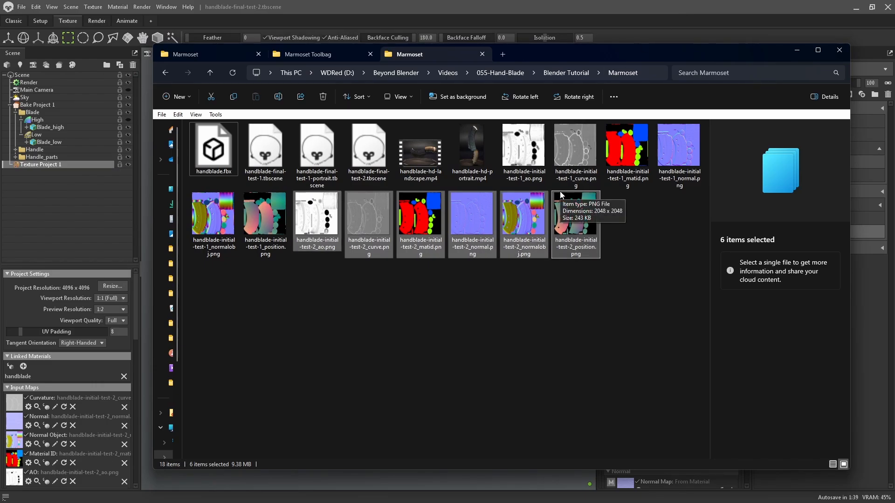
pyautogui.click(572, 15)
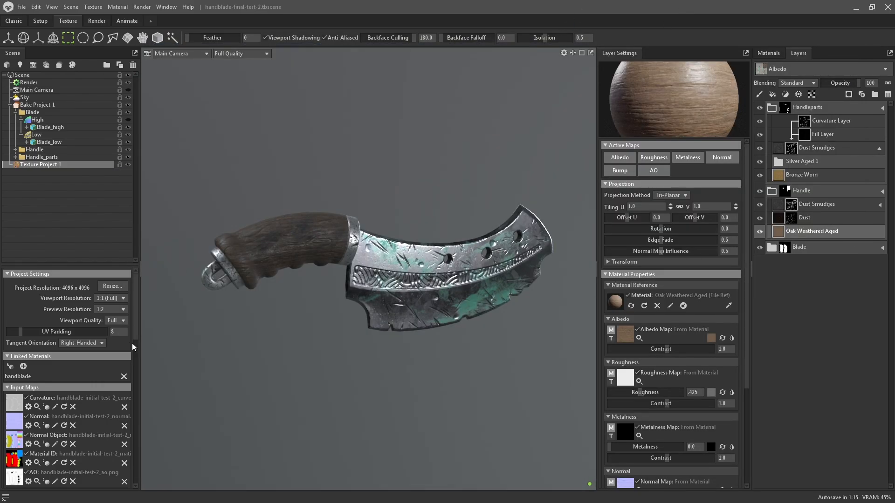
# Switch to the Setup workspace and show the export path, size and output maps of Texture Project 1
pyautogui.click(40, 20)
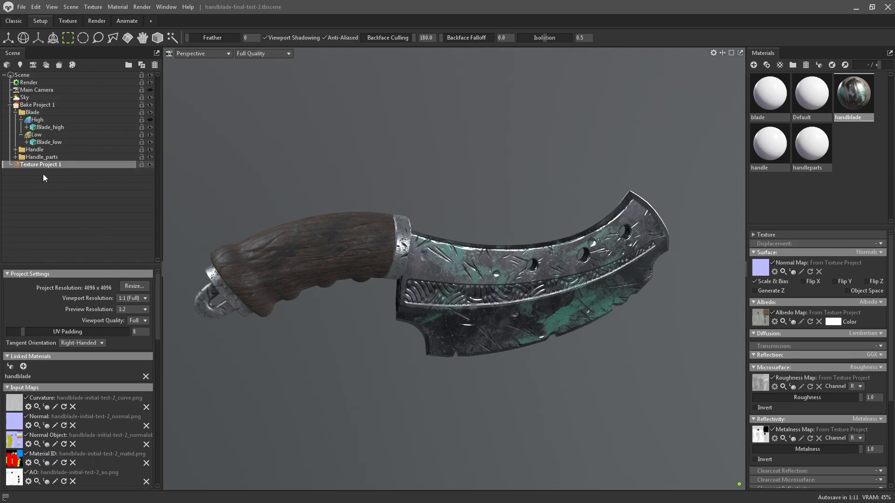
pyautogui.click(32, 166)
pyautogui.moveTo(106, 265); pyautogui.dragTo(107, 191)
pyautogui.scroll(-10, 88, 354)
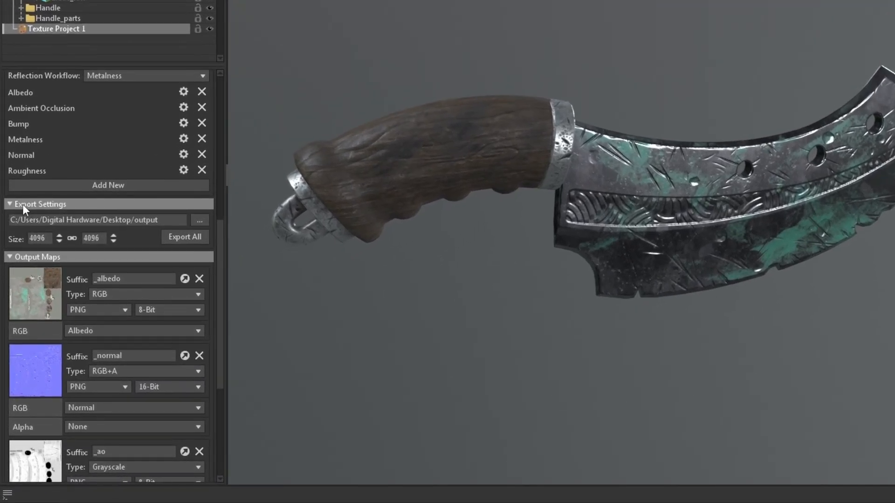
pyautogui.click(24, 205)
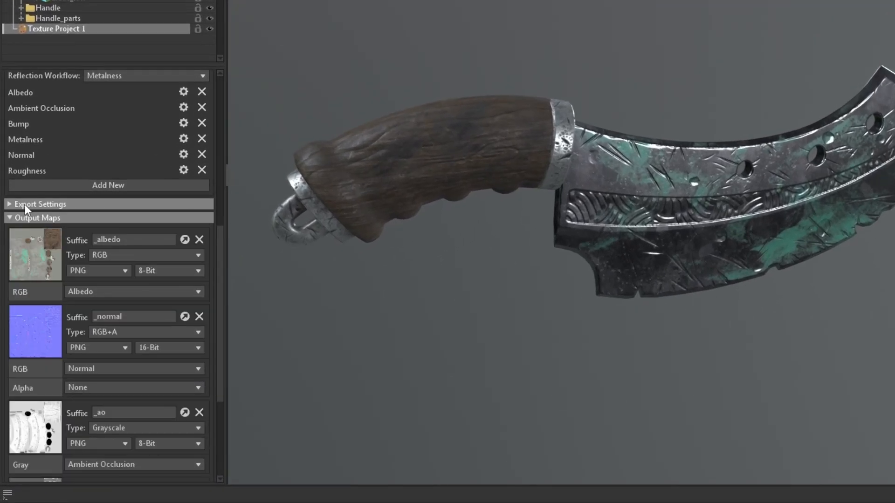
pyautogui.click(17, 205)
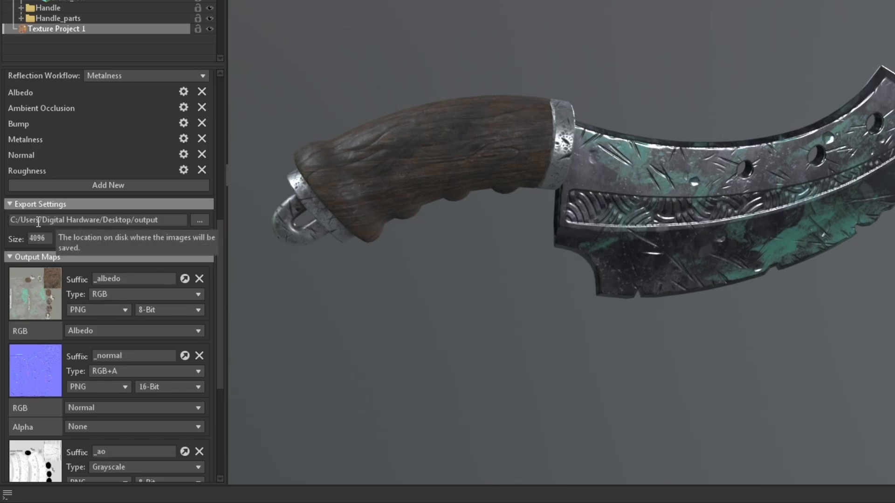
pyautogui.moveTo(42, 220); pyautogui.dragTo(146, 219)
pyautogui.click(118, 226)
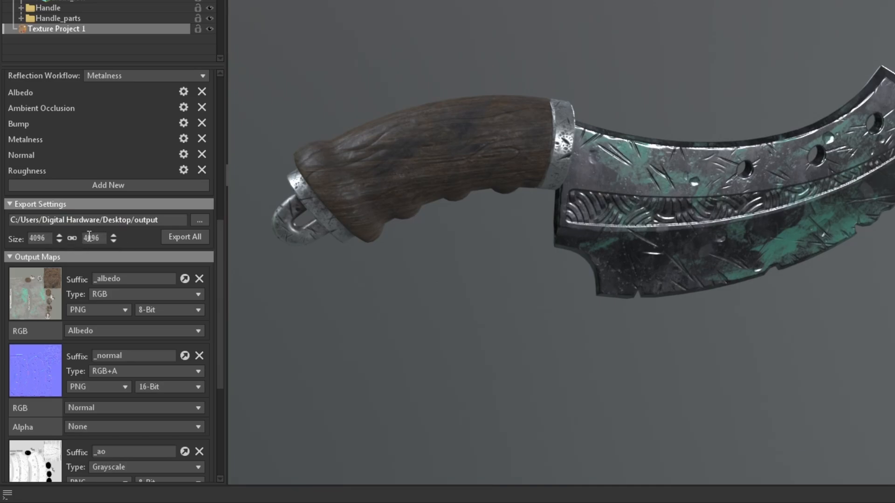
pyautogui.click(184, 238)
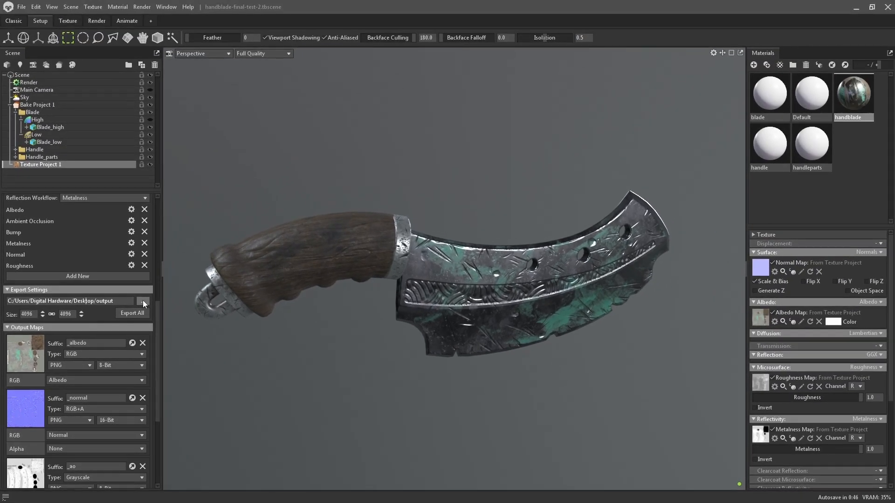
# Browse for the texture export location, and create and open a folder named Exports inside the Marmoset folder
pyautogui.click(200, 219)
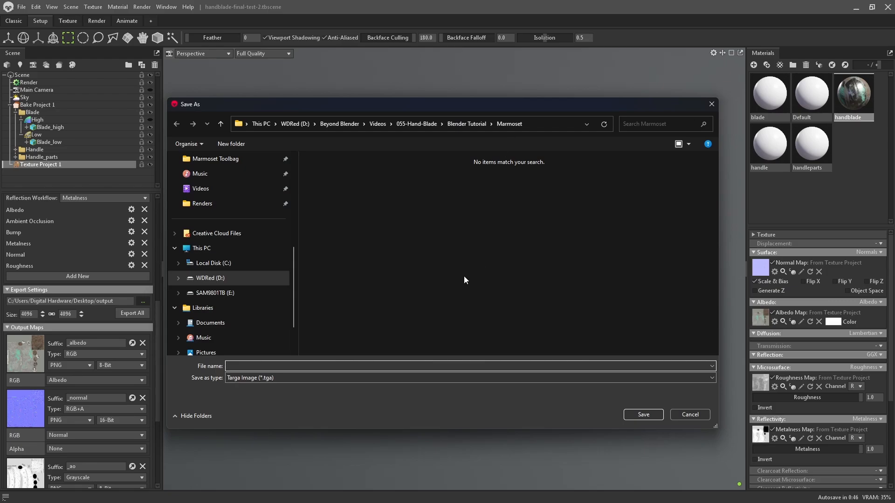
pyautogui.rightClick(455, 206)
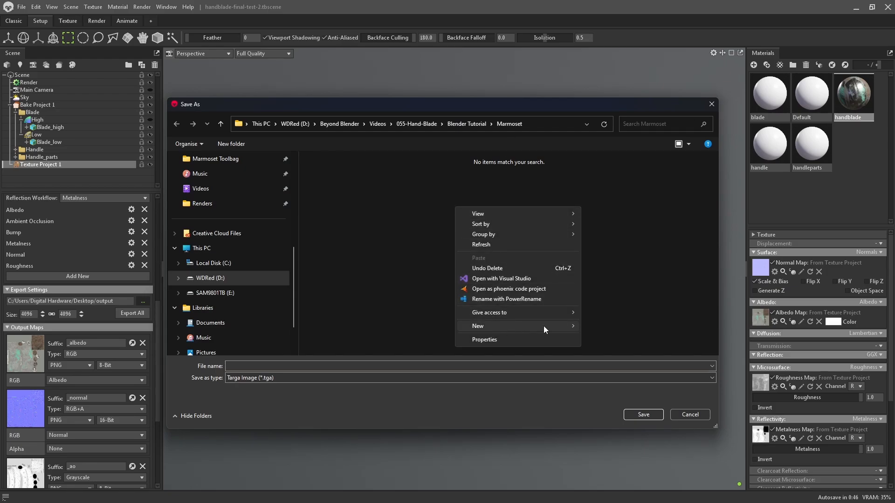
pyautogui.moveTo(544, 326)
pyautogui.click(586, 319)
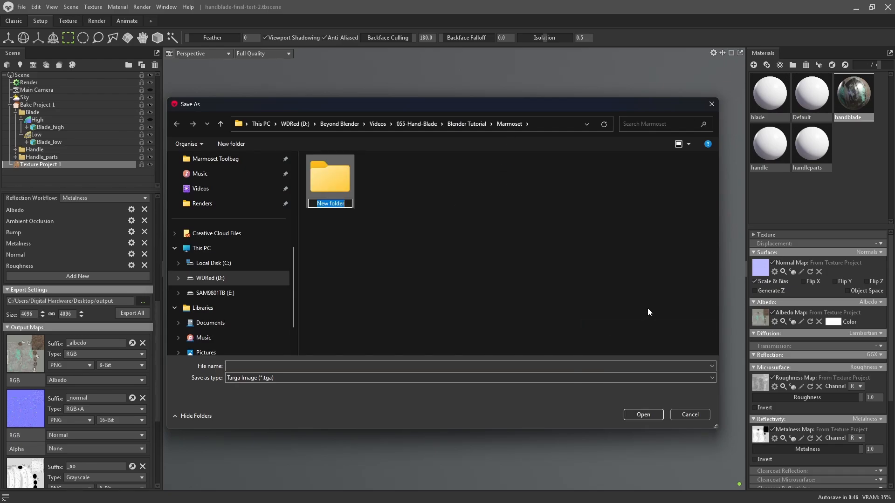
pyautogui.write('Exports')
pyautogui.press('Return')
pyautogui.doubleClick(340, 182)
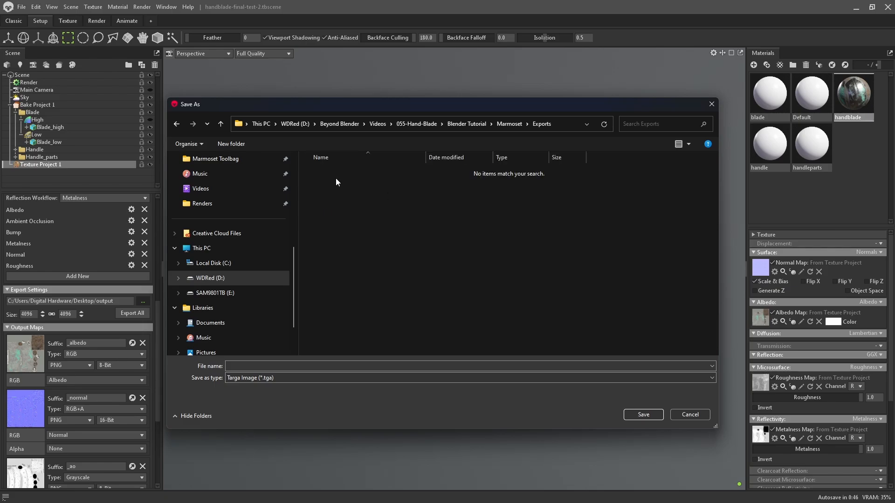
pyautogui.click(643, 410)
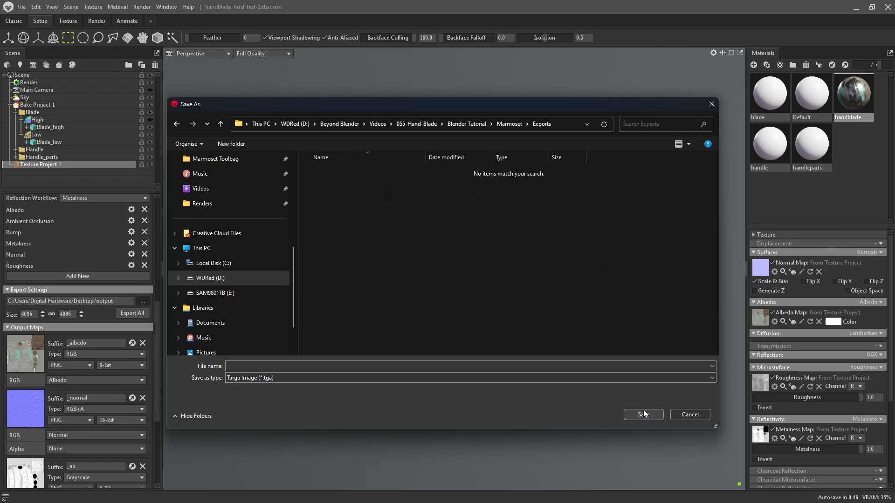
pyautogui.click(644, 415)
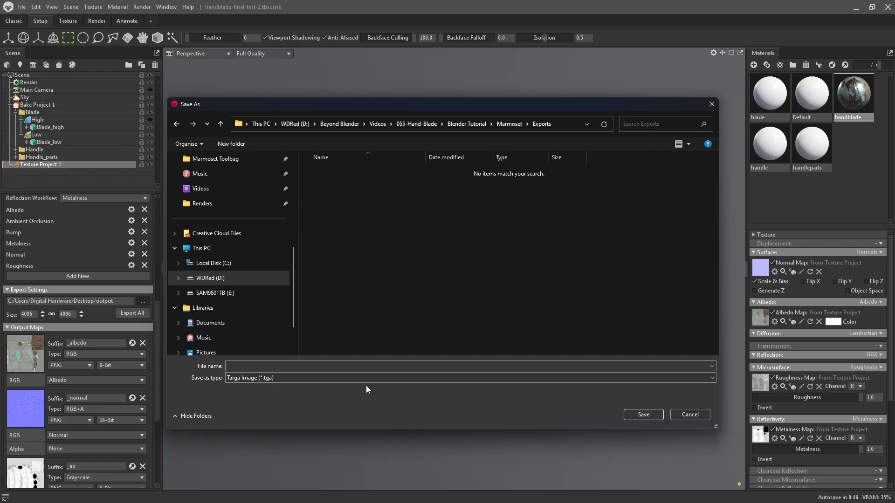
# Set the export file type to Portable Network Graphics (*.png), name the file handblade, and save this output location
pyautogui.click(264, 378)
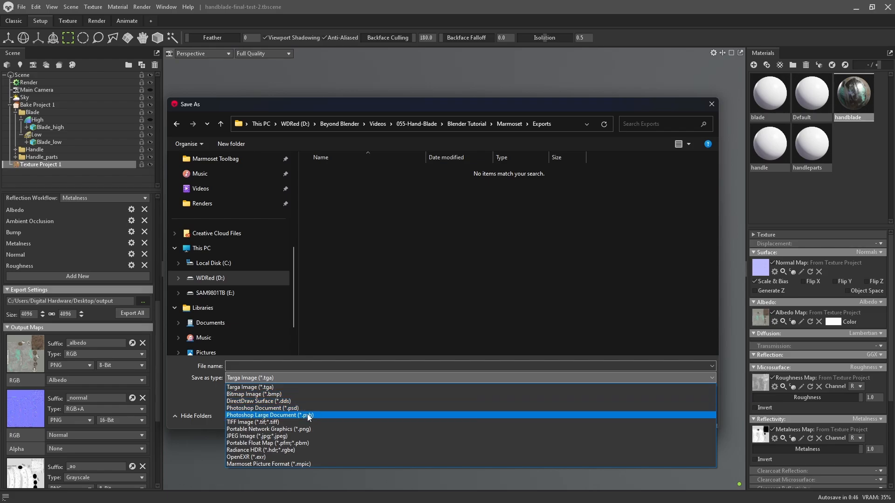
pyautogui.click(271, 428)
pyautogui.click(361, 367)
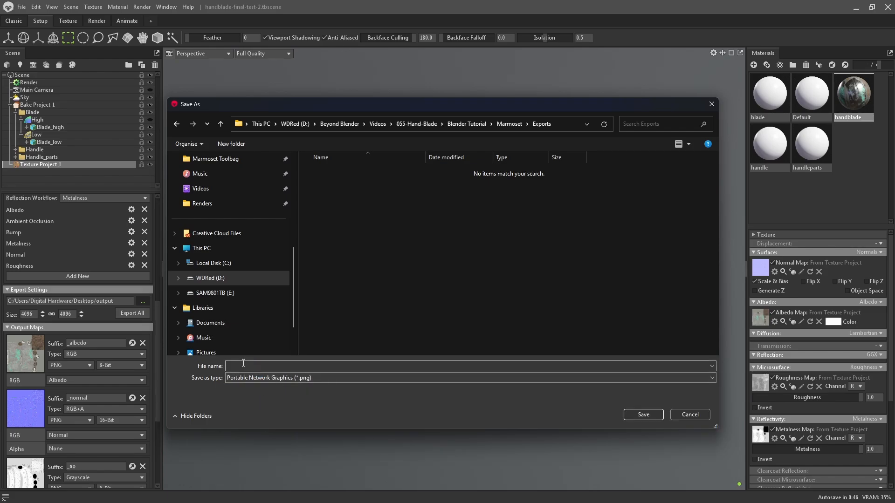
pyautogui.moveTo(468, 106); pyautogui.dragTo(514, 91)
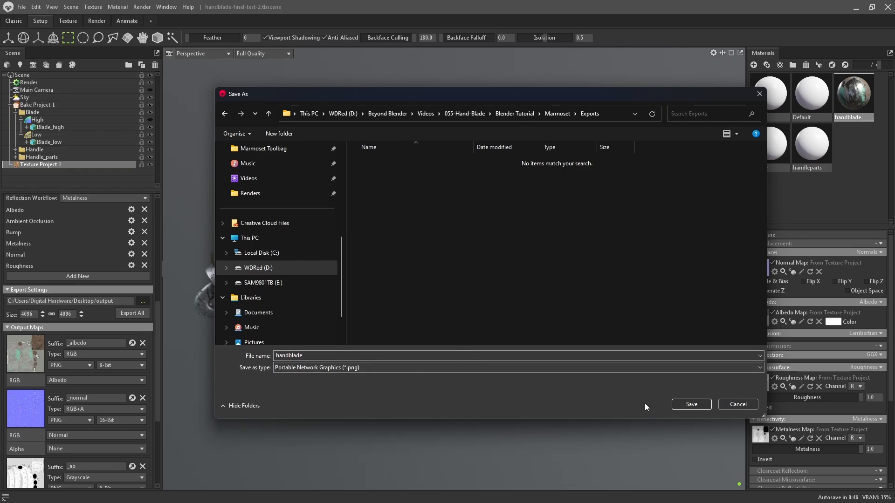
pyautogui.click(690, 403)
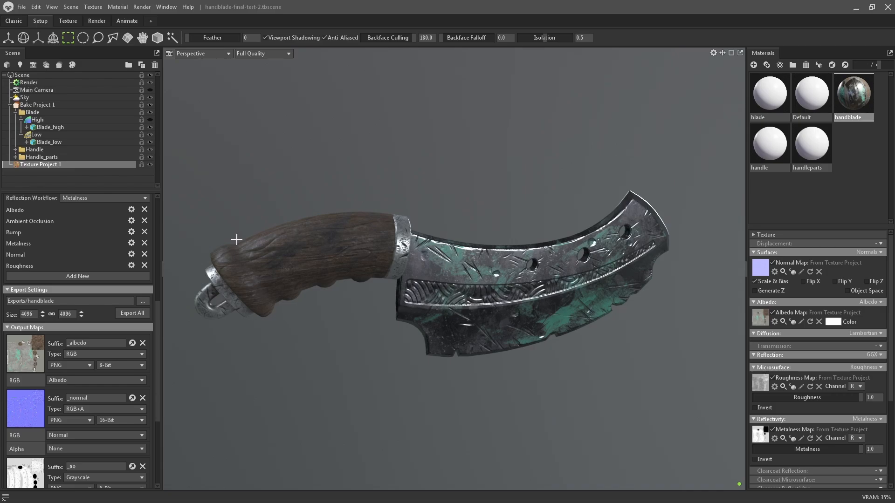
# Export all output maps of the texture project, and check the albedo, AO, metalness, normal and roughness PNG files in the Exports folder in File Explorer
pyautogui.click(138, 313)
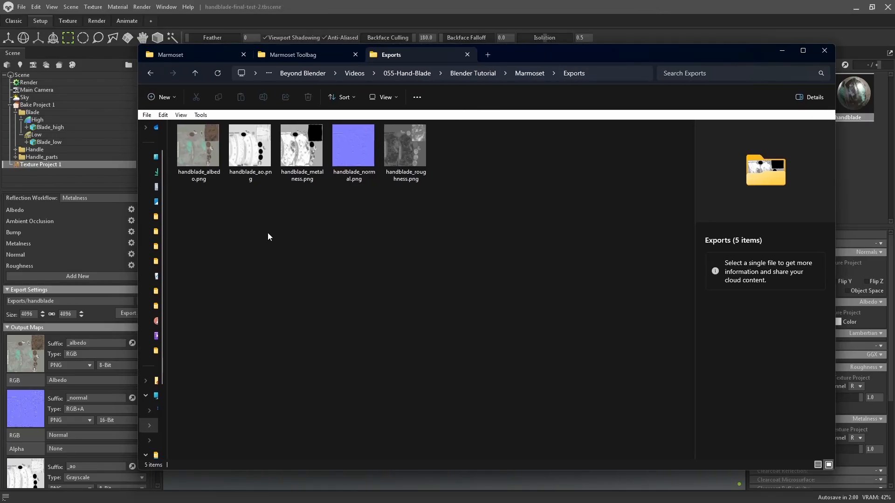
pyautogui.click(201, 149)
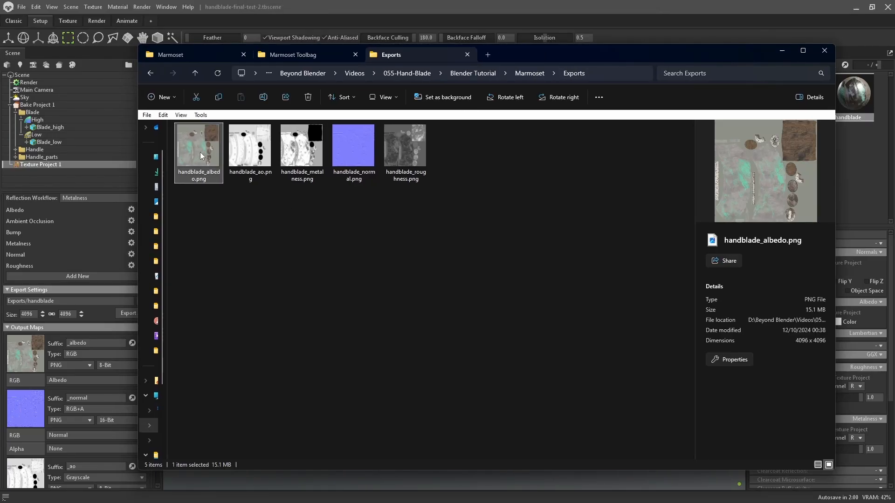
pyautogui.click(252, 158)
pyautogui.click(302, 151)
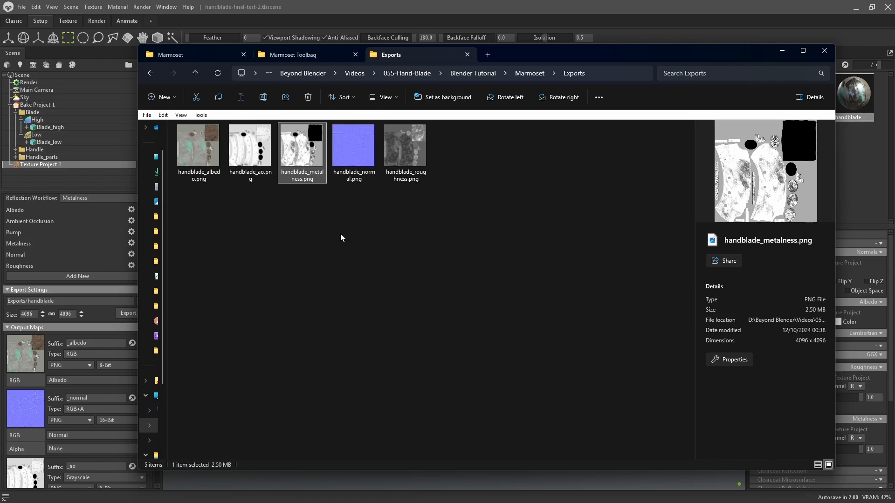
pyautogui.click(365, 156)
pyautogui.click(404, 150)
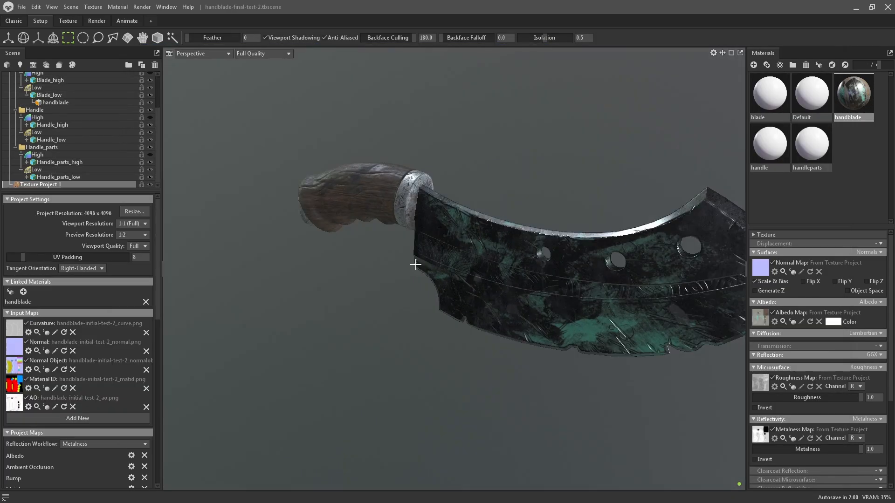
pyautogui.moveTo(415, 264); pyautogui.dragTo(447, 256)
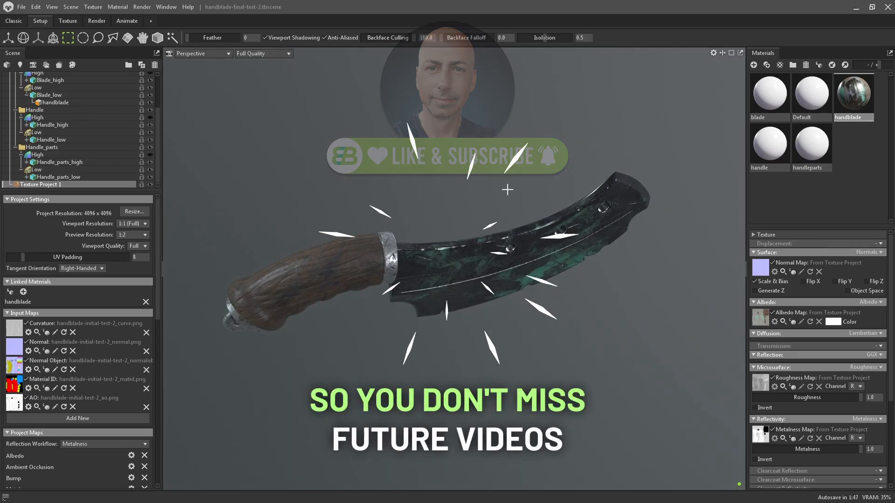
pyautogui.moveTo(505, 198); pyautogui.dragTo(527, 164)
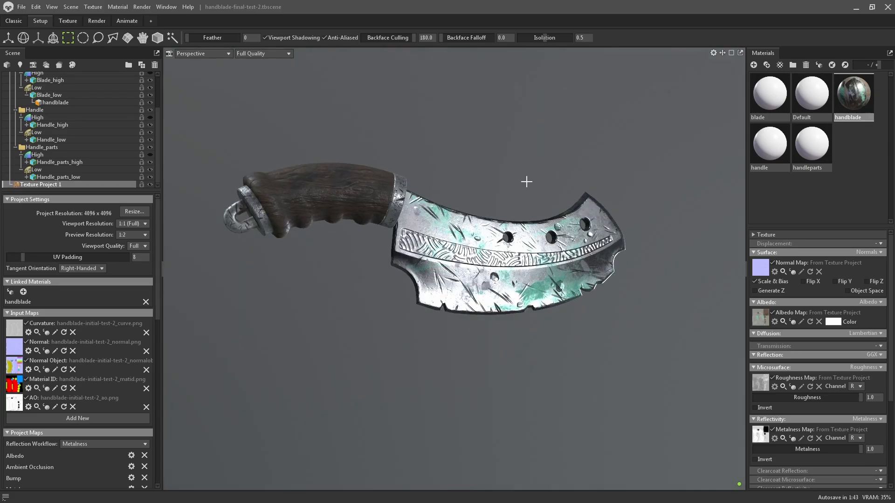